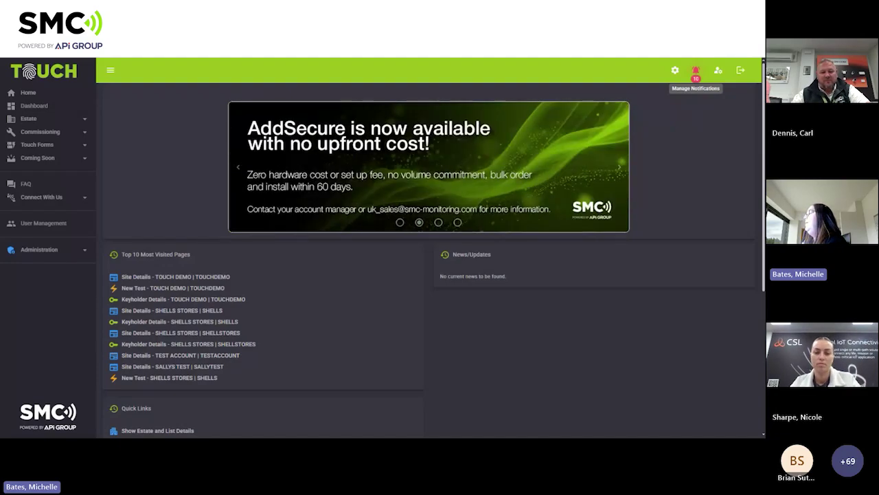
Look through the notifications list, then close it.
click(696, 76)
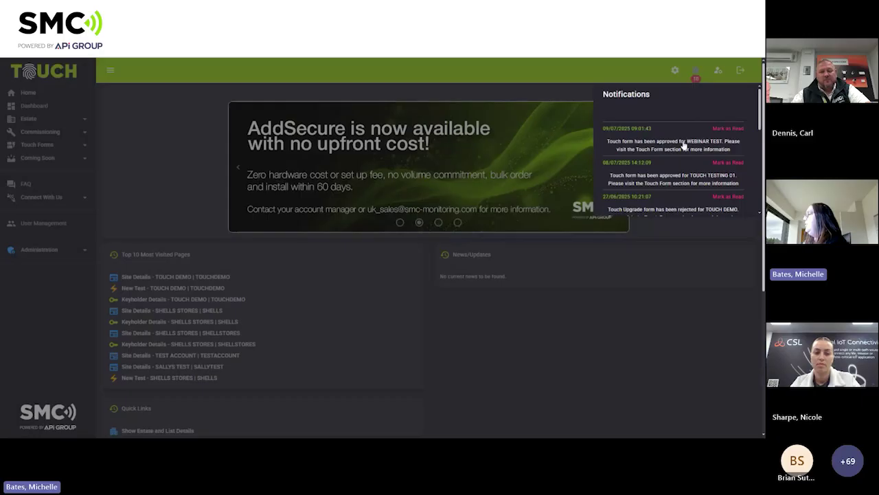
scroll(684, 148, down, 1)
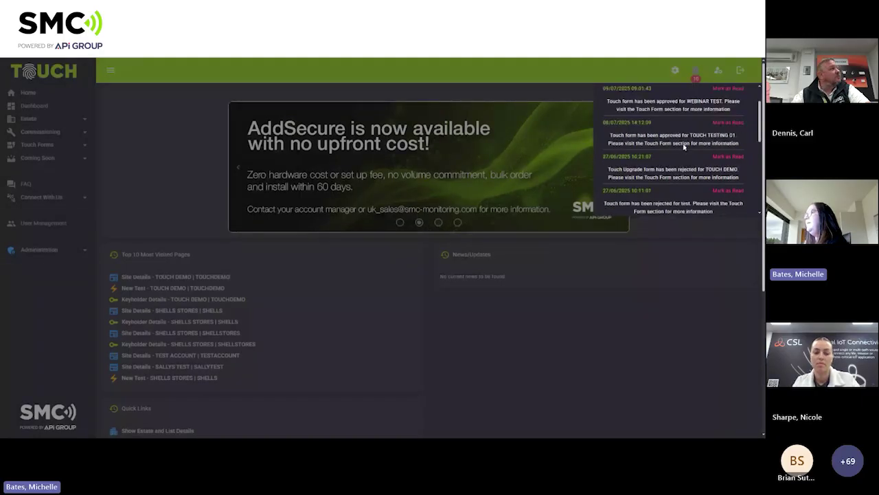
scroll(708, 141, up, 1)
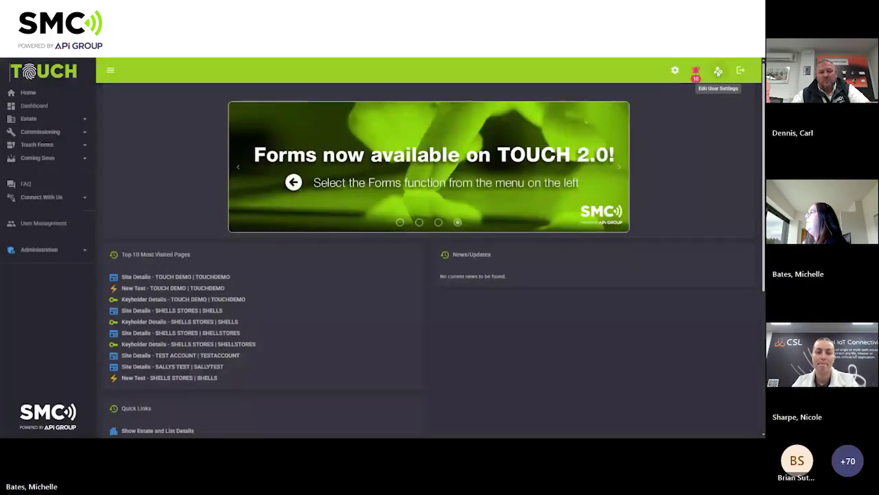
click(716, 73)
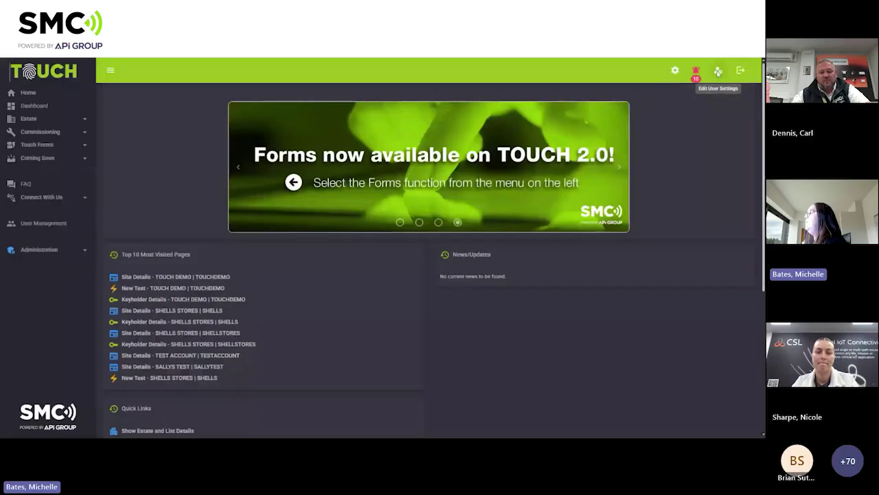
On My Settings, switch the Visual Settings theme to Light, then back to Dark.
click(717, 72)
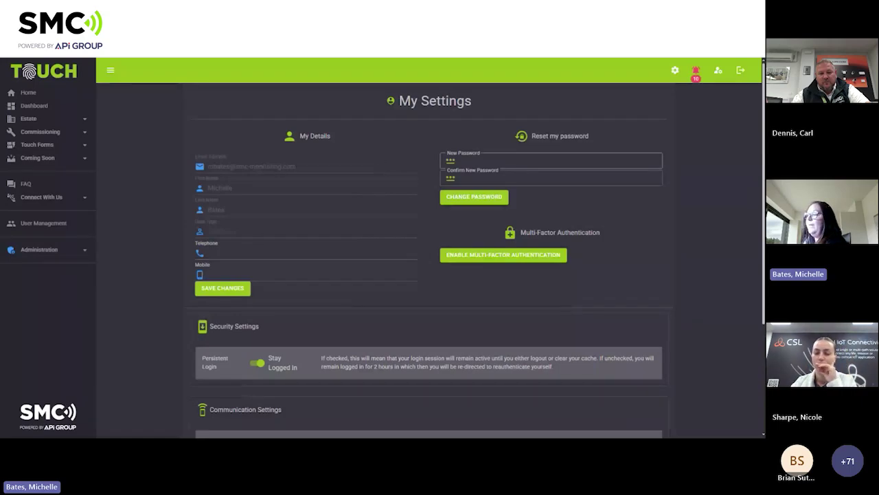
click(462, 175)
scroll(466, 193, down, 1)
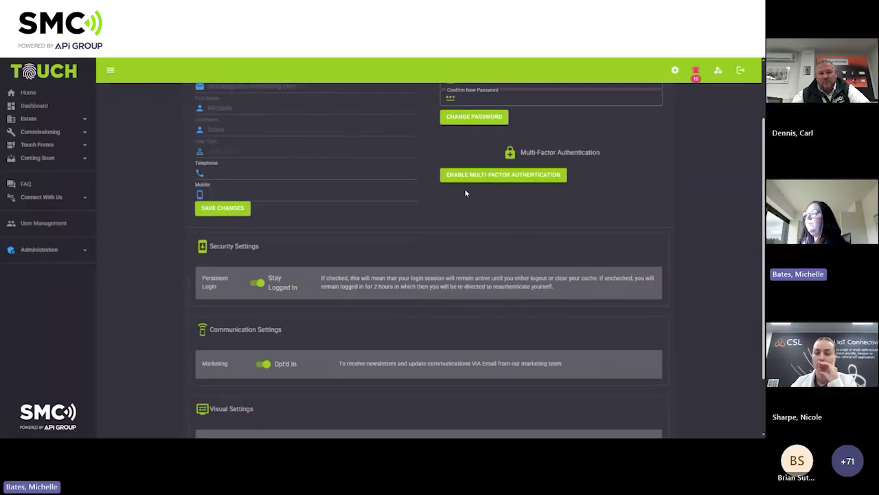
scroll(465, 192, down, 1)
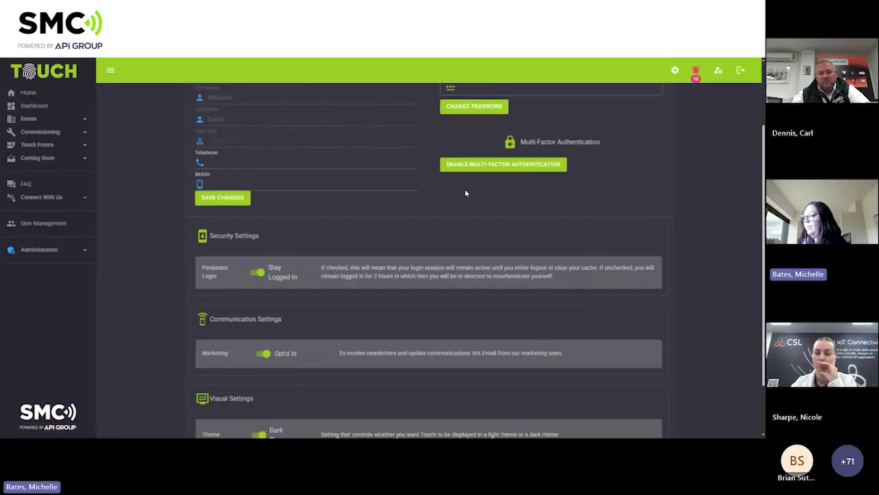
scroll(465, 191, up, 1)
scroll(465, 191, down, 1)
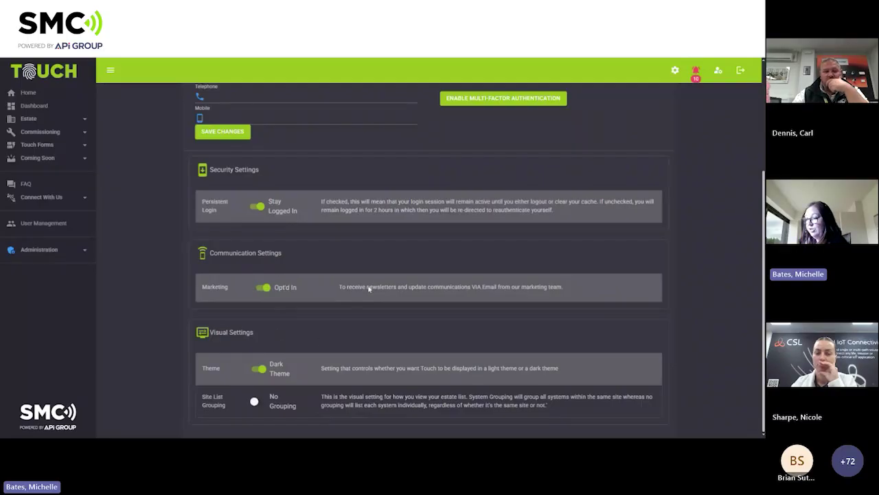
click(255, 372)
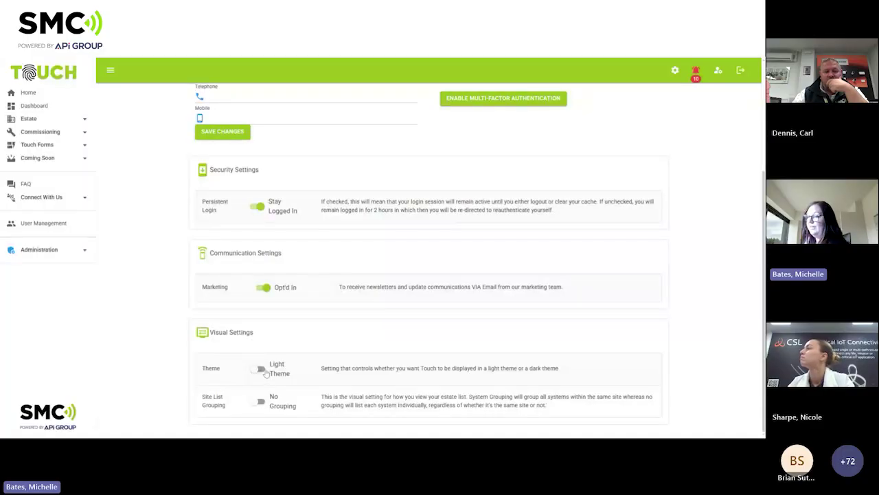
click(265, 371)
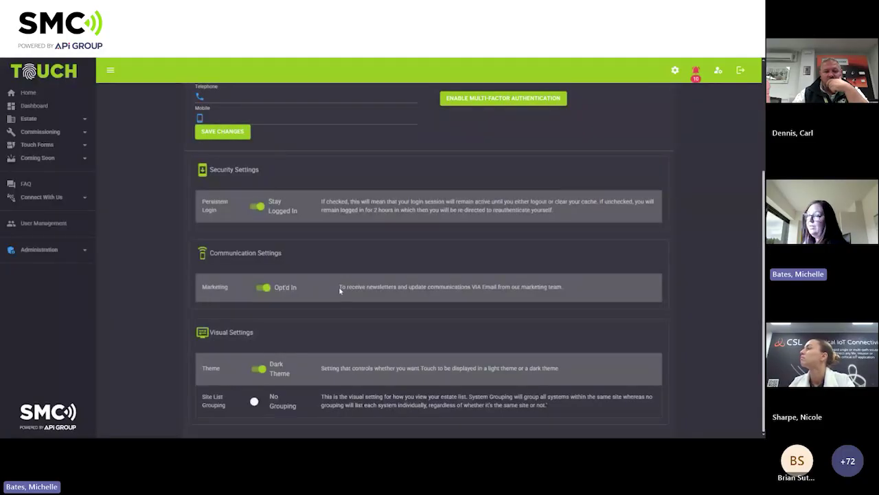
scroll(339, 286, up, 3)
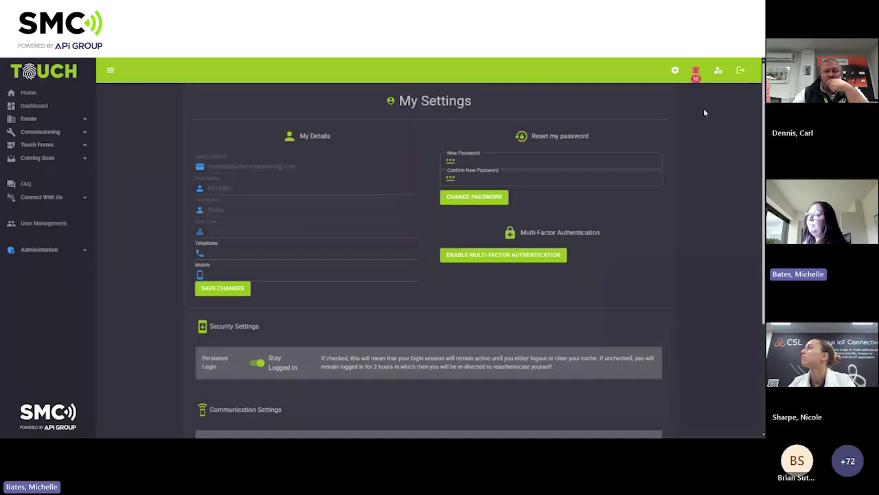
Go to the Home page and review Top 10 Most Visited Pages, Quick Links and Touch Documents.
click(29, 92)
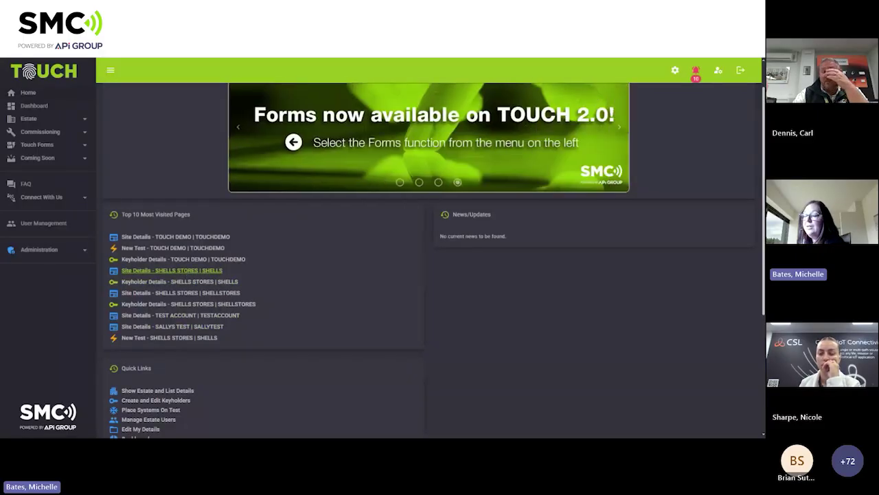
scroll(186, 271, down, 3)
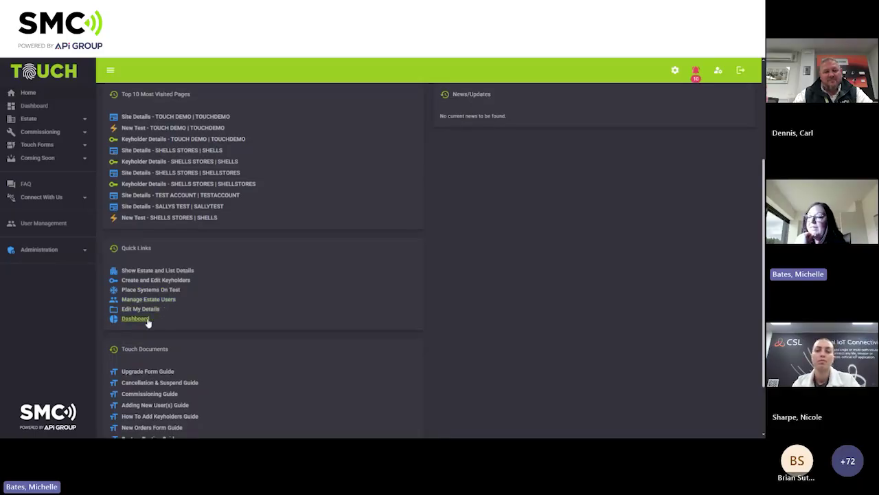
scroll(246, 292, down, 2)
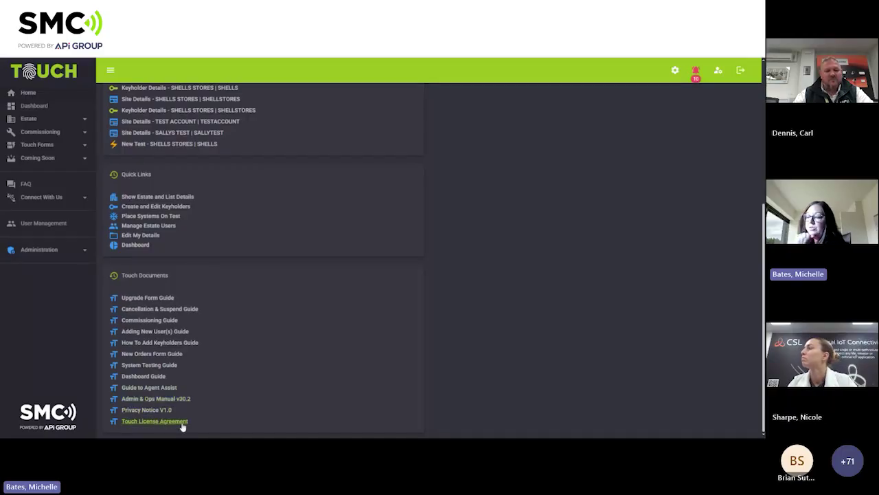
scroll(208, 377, up, 3)
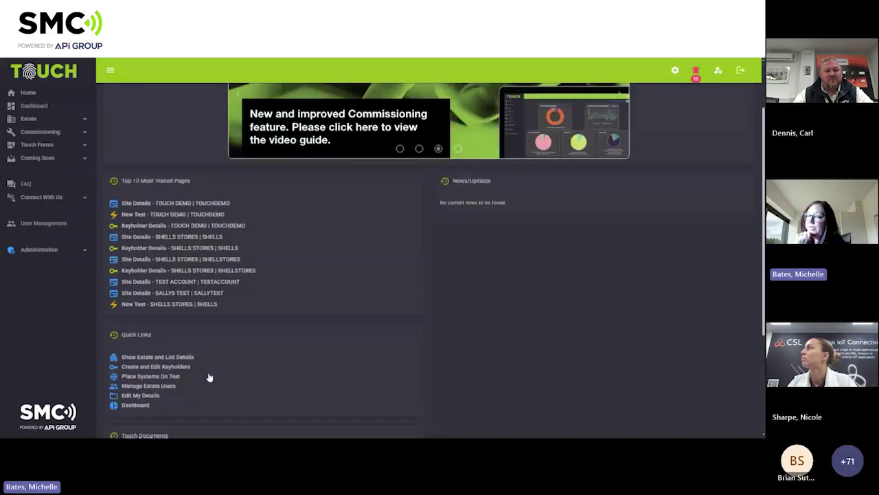
scroll(209, 377, up, 2)
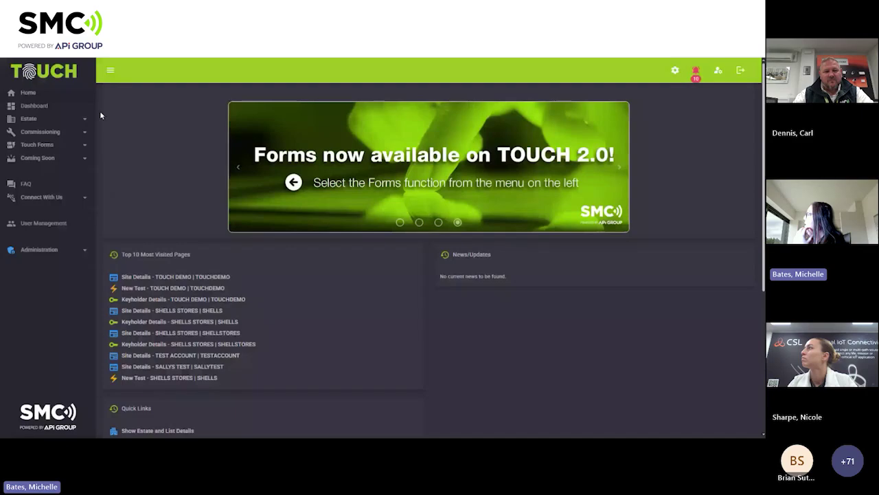
Open the Dashboard and inspect the Total Systems (19) donut and the failure charts.
click(48, 110)
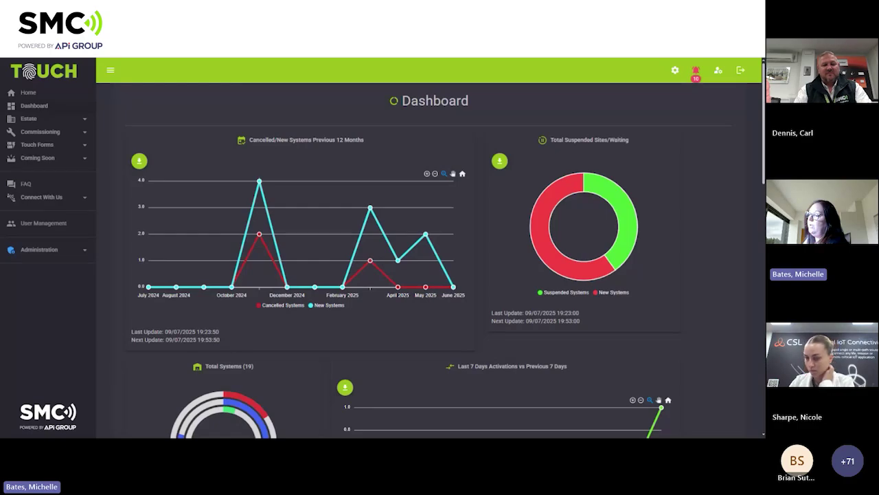
scroll(429, 261, down, 3)
scroll(243, 176, down, 1)
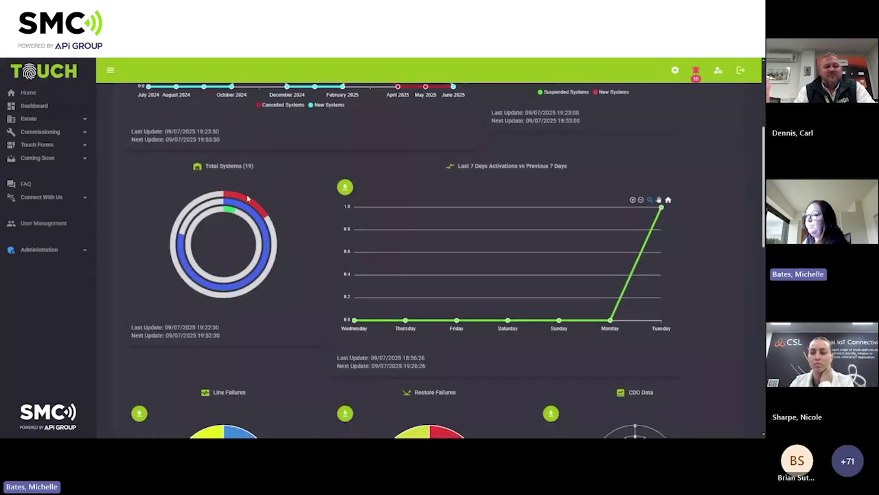
mouse_move(248, 199)
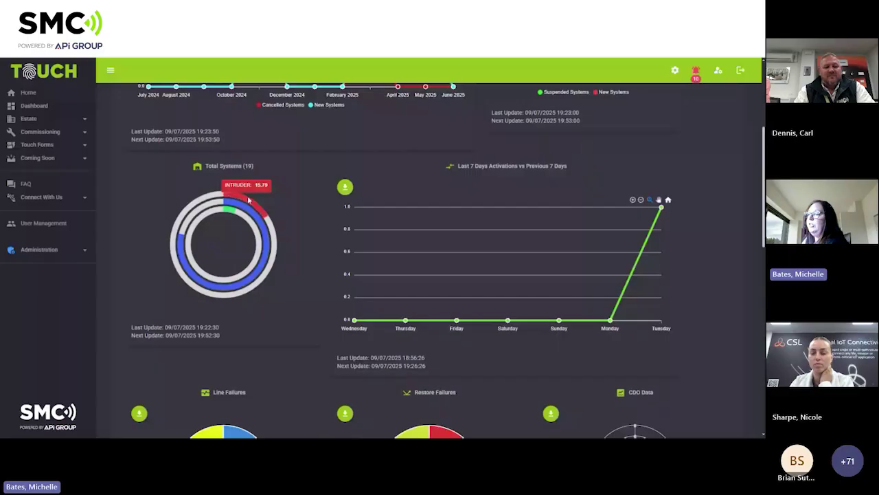
mouse_move(232, 215)
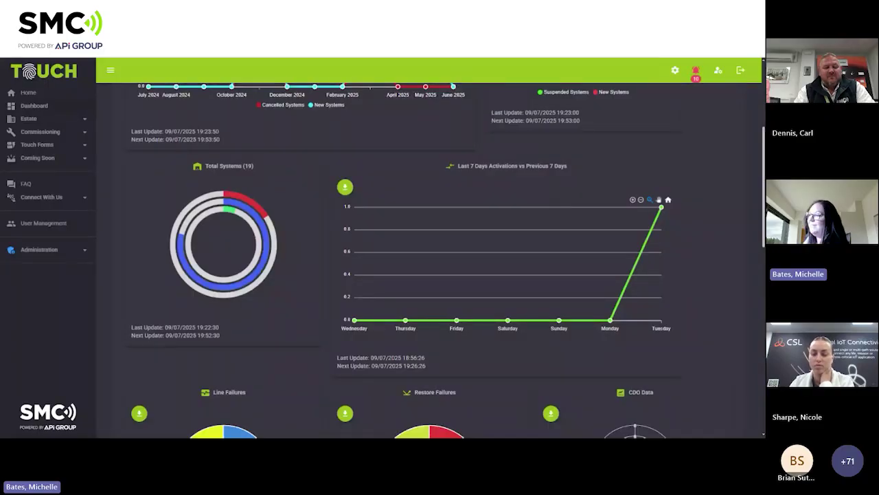
scroll(439, 261, down, 1)
scroll(439, 261, down, 2)
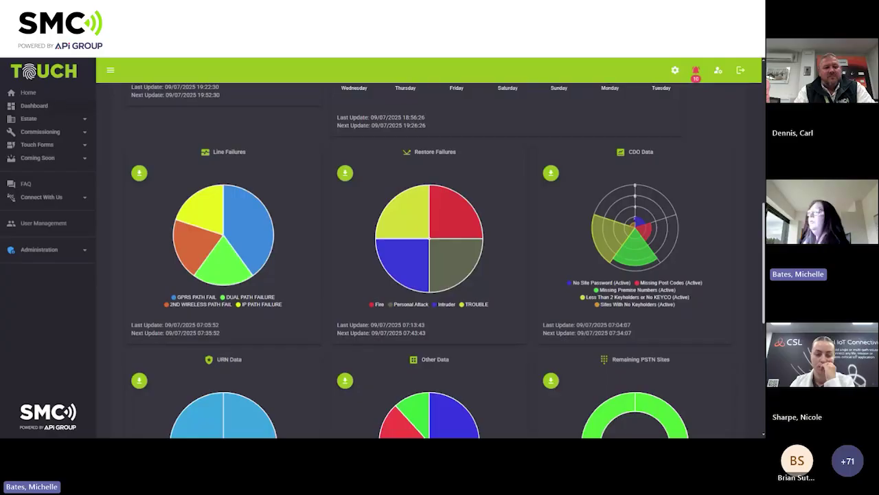
mouse_move(421, 173)
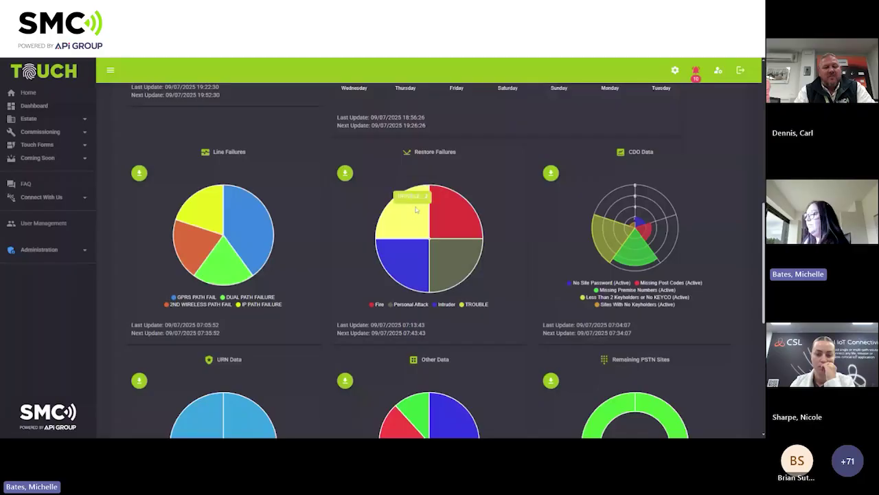
scroll(687, 144, down, 1)
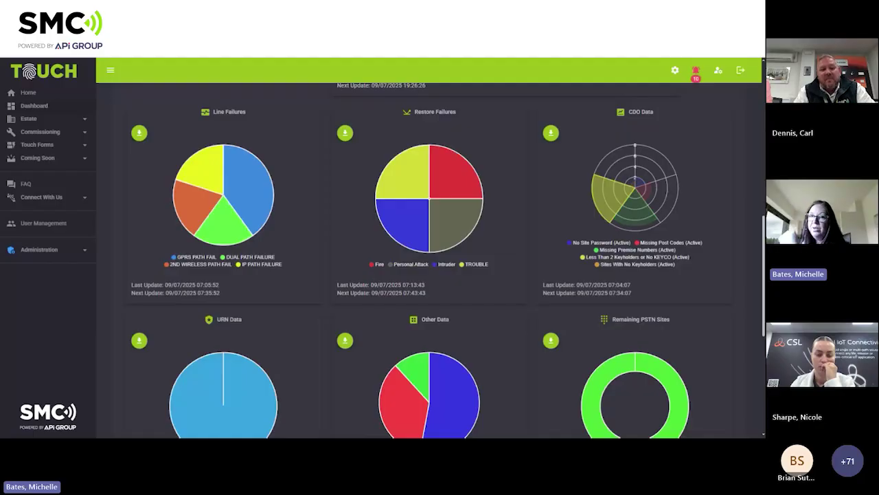
scroll(659, 262, down, 1)
scroll(659, 262, down, 2)
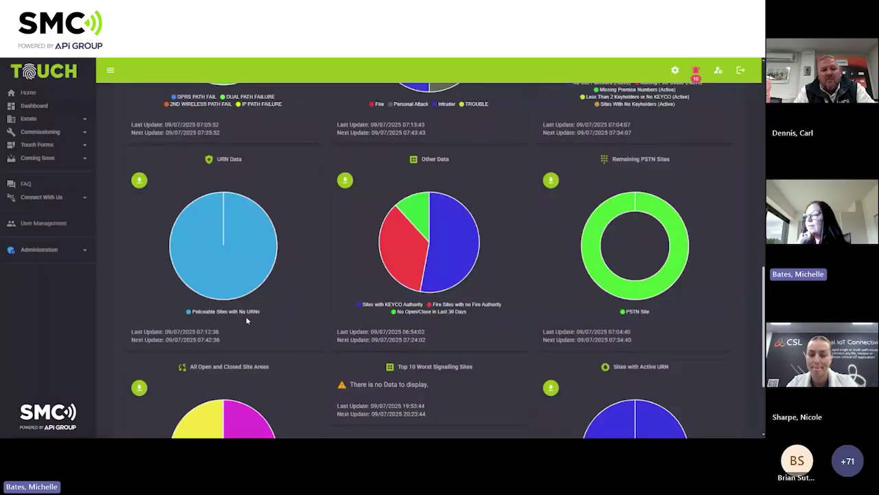
mouse_move(244, 207)
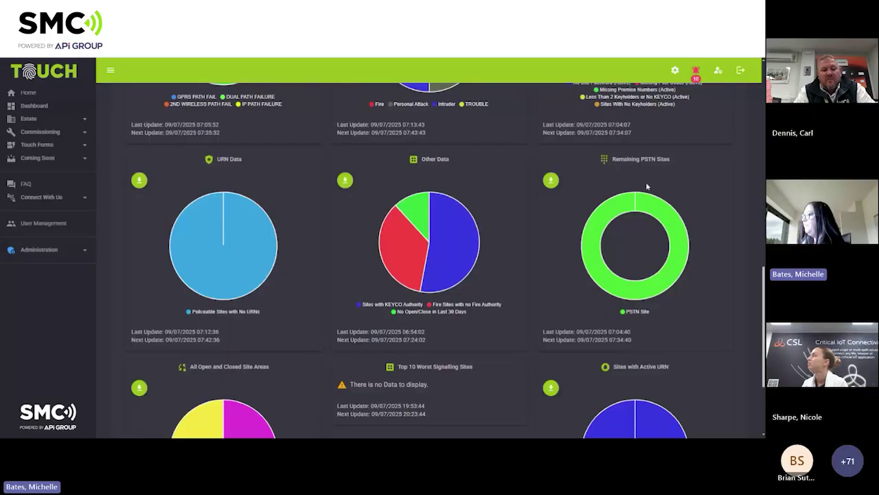
scroll(656, 182, down, 2)
scroll(740, 198, up, 1)
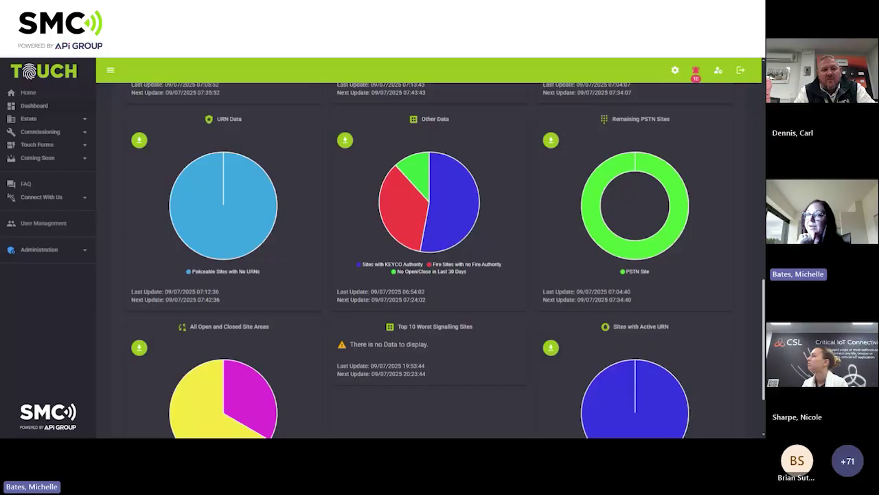
scroll(736, 187, down, 2)
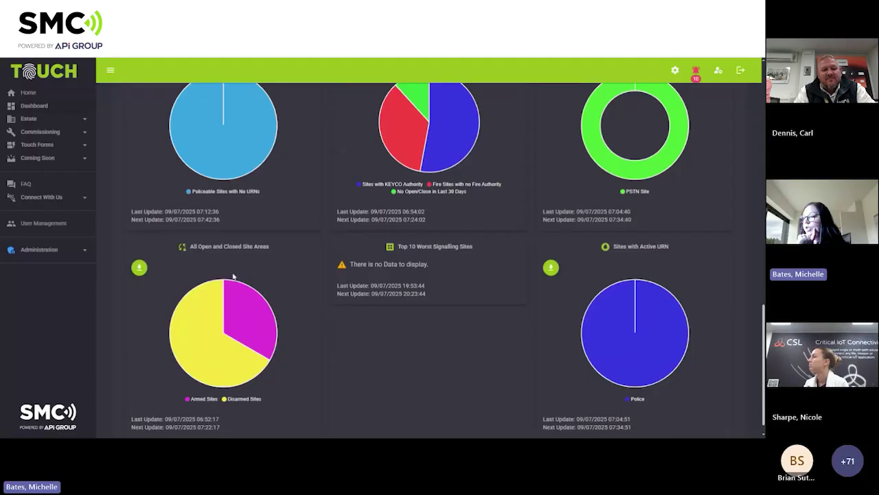
mouse_move(203, 303)
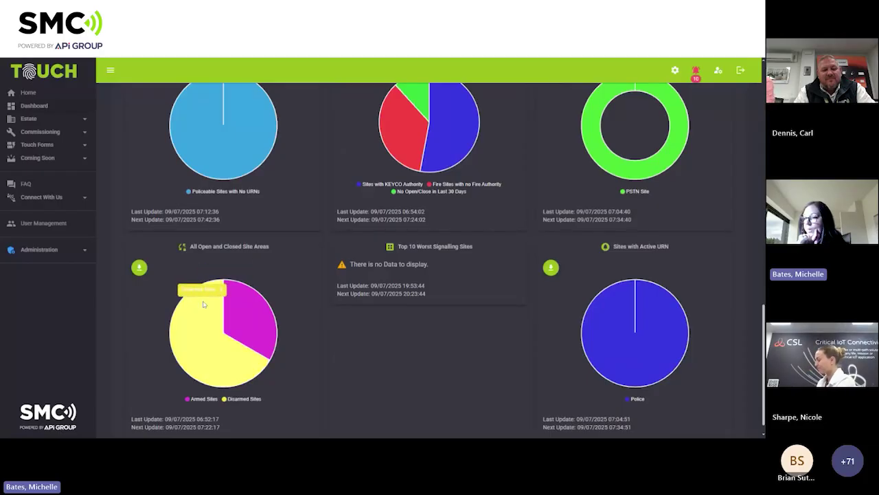
mouse_move(234, 308)
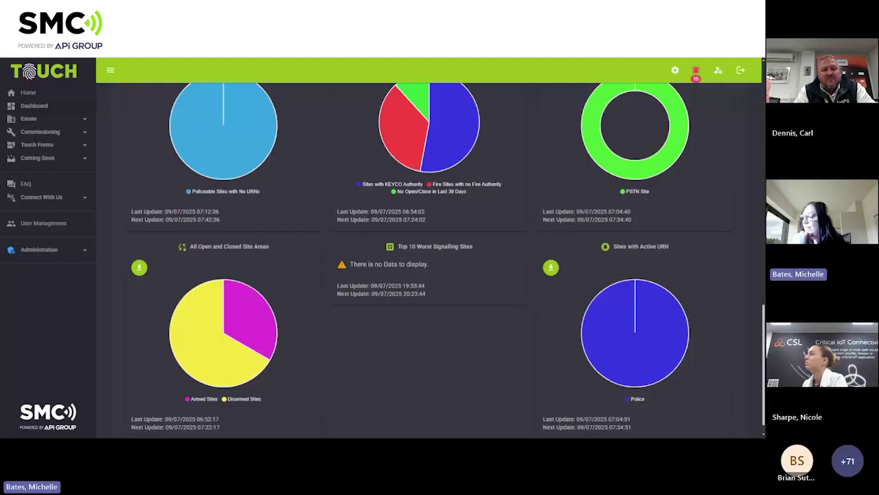
scroll(650, 251, down, 1)
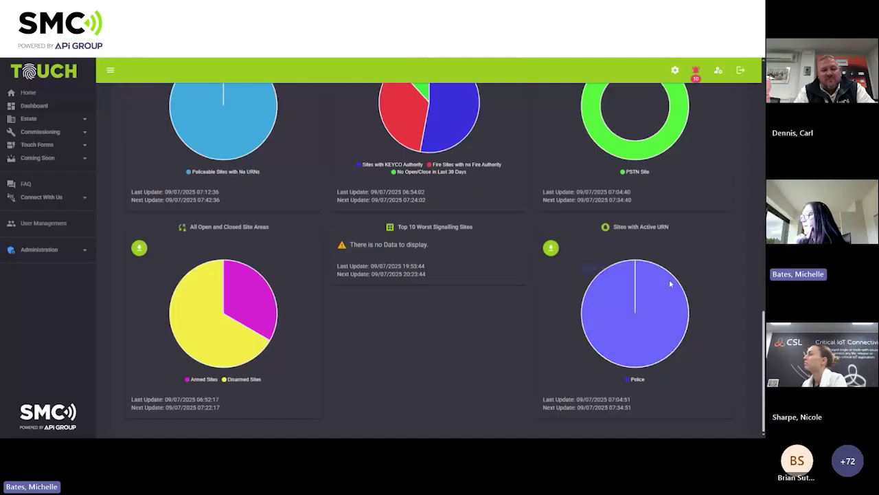
mouse_move(665, 290)
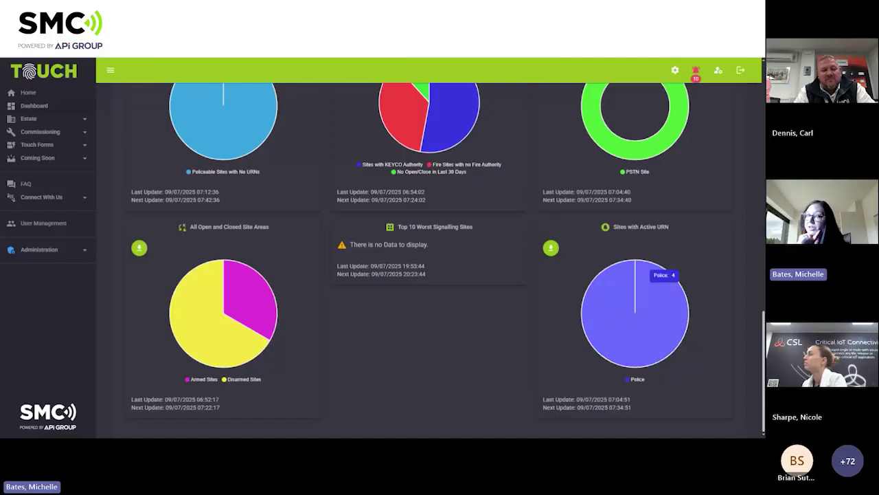
scroll(659, 289, up, 10)
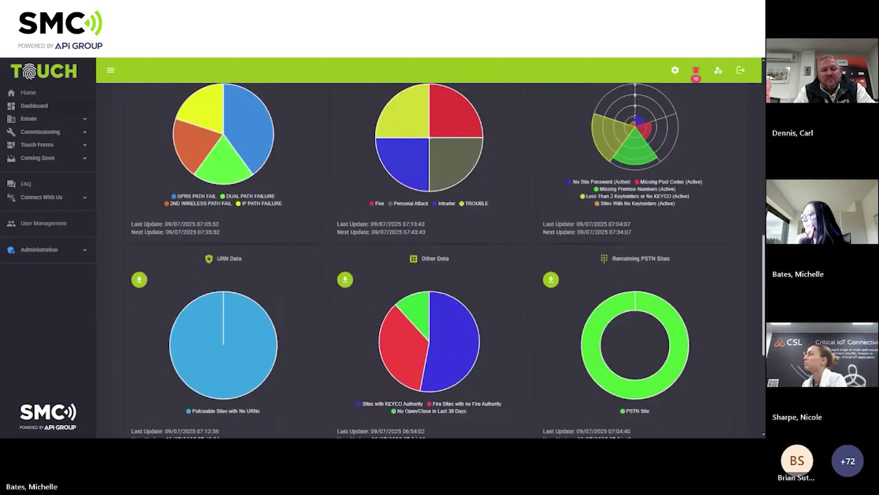
scroll(630, 251, up, 8)
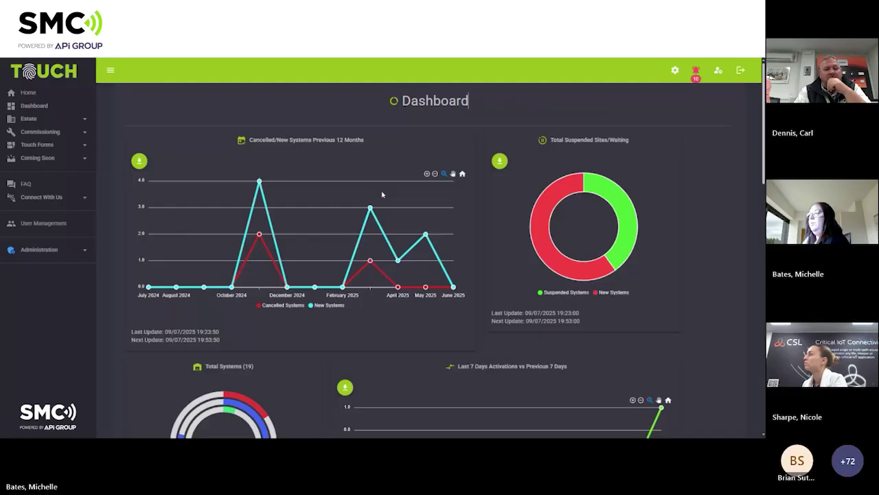
scroll(382, 195, down, 2)
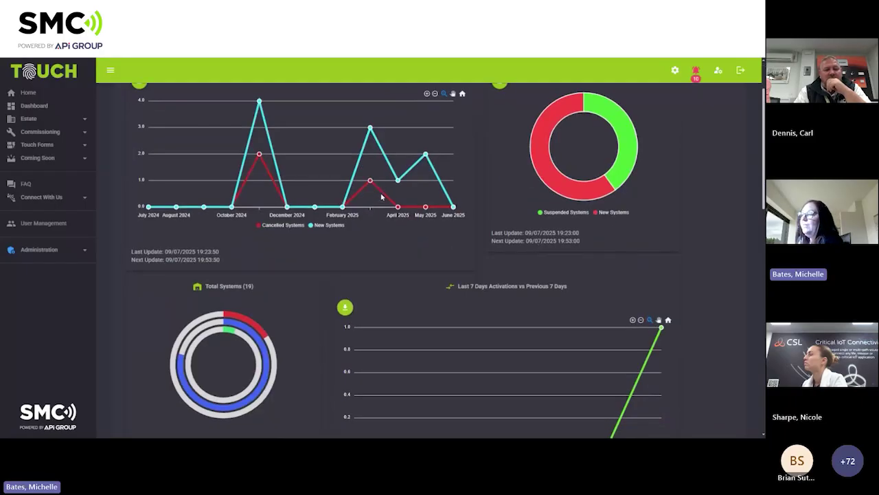
scroll(382, 196, up, 1)
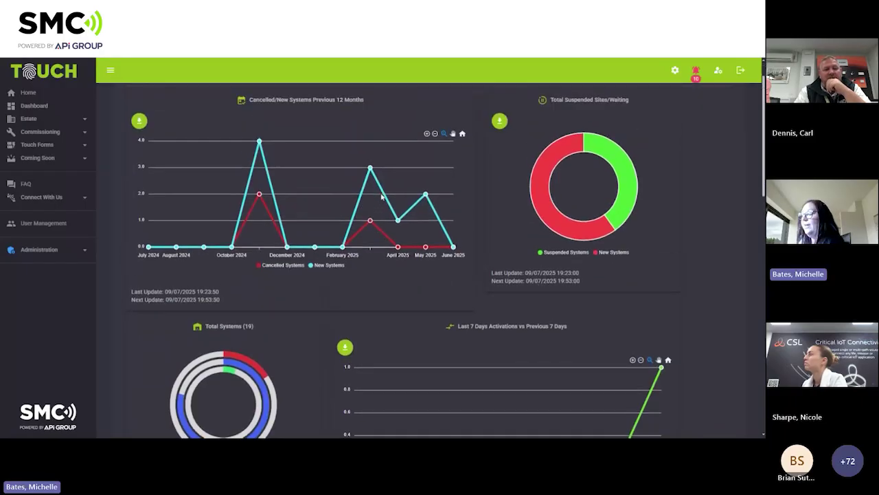
scroll(382, 196, up, 1)
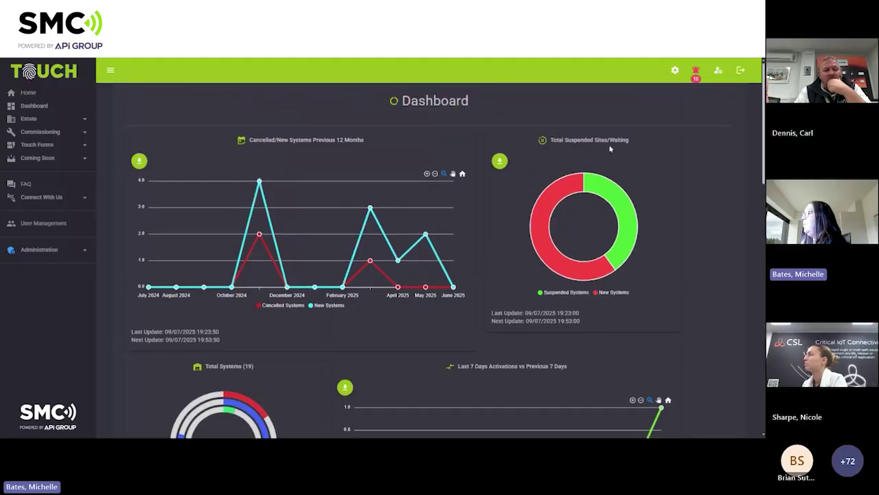
mouse_move(604, 188)
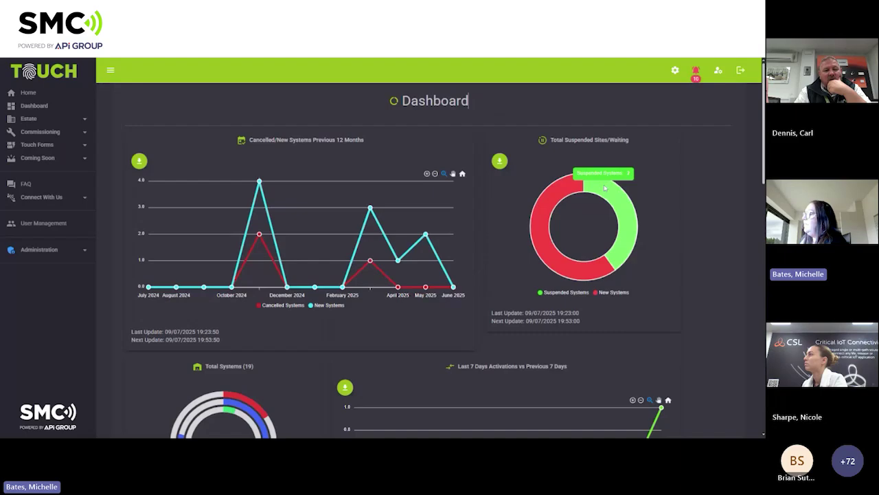
Open SALLYS TEST from the donut's Suspended list and unsuspend it to Live.
click(605, 187)
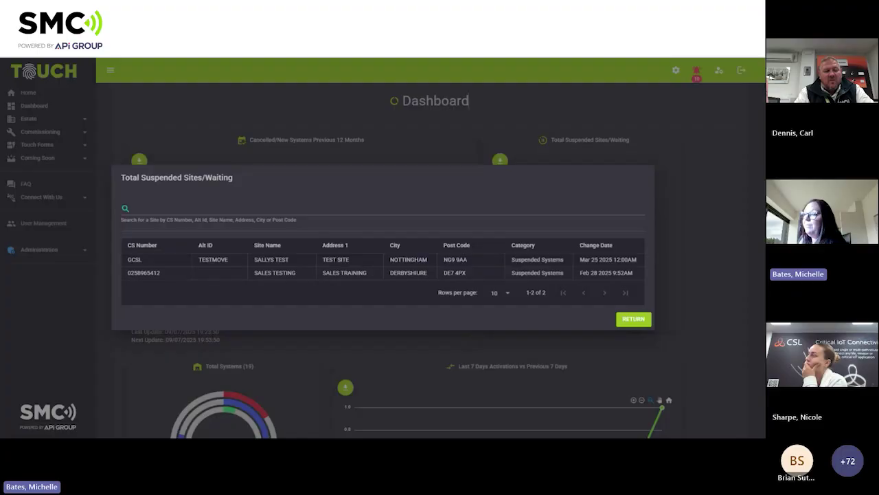
click(272, 261)
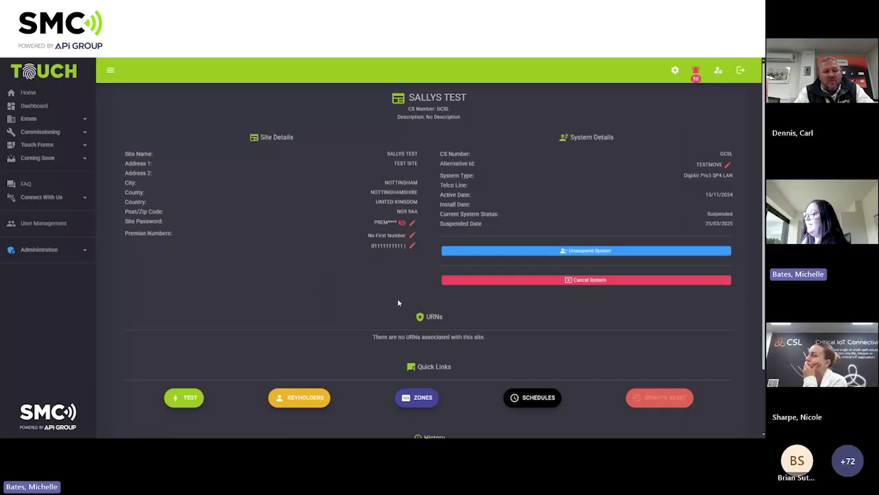
click(584, 252)
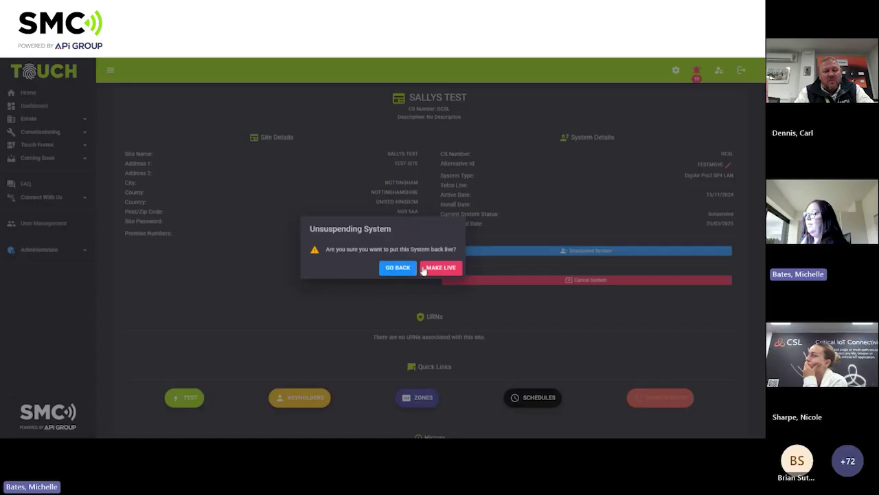
click(432, 268)
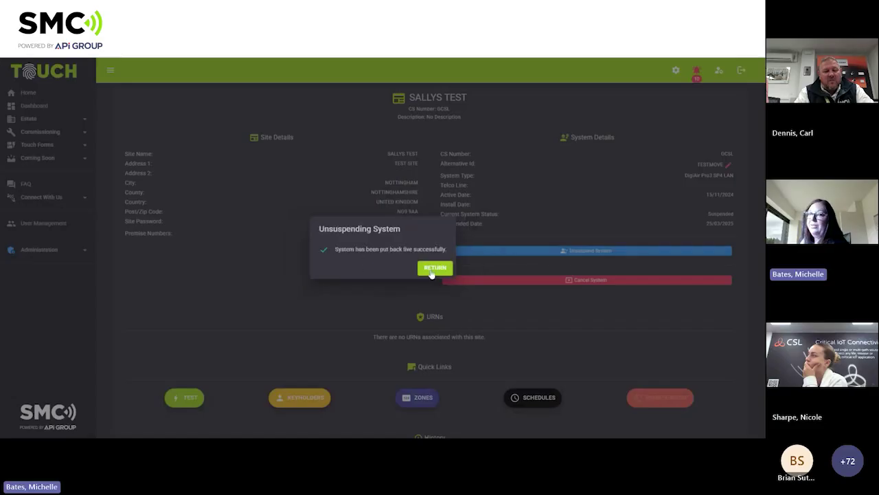
click(432, 270)
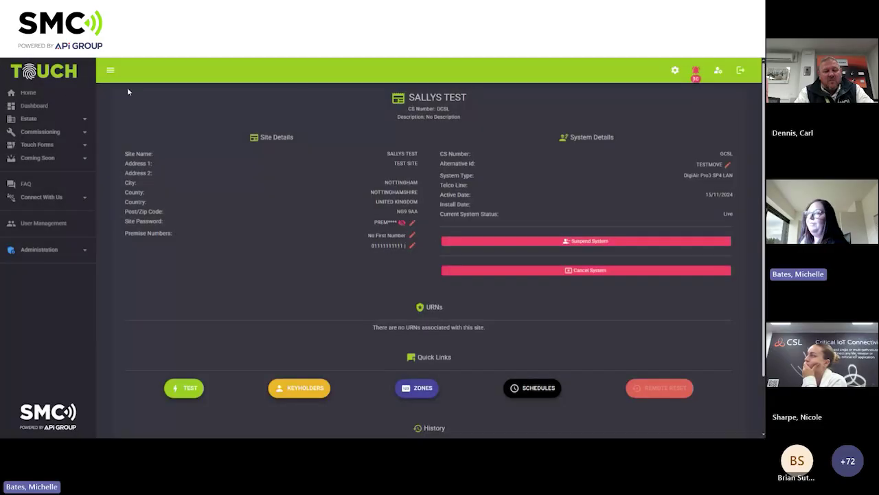
Return to the Dashboard and scroll through the Cancelled/New Systems and Suspended Sites charts.
click(34, 106)
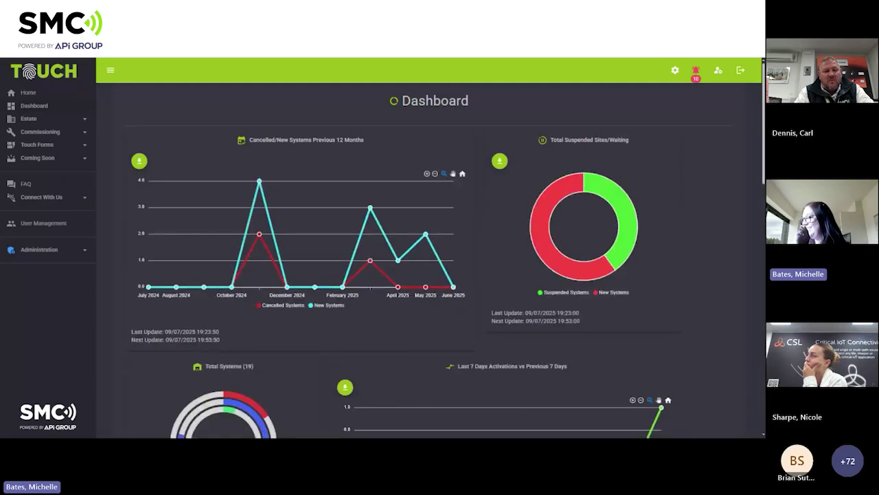
scroll(447, 252, down, 1)
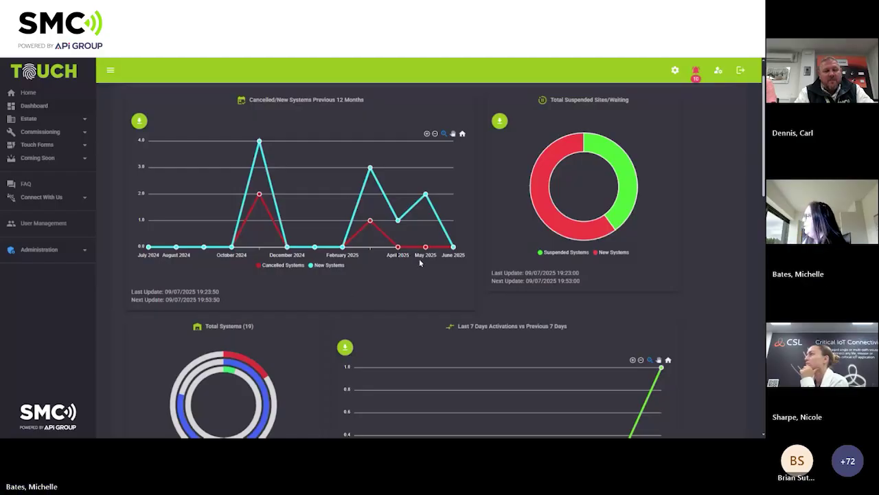
scroll(420, 263, down, 1)
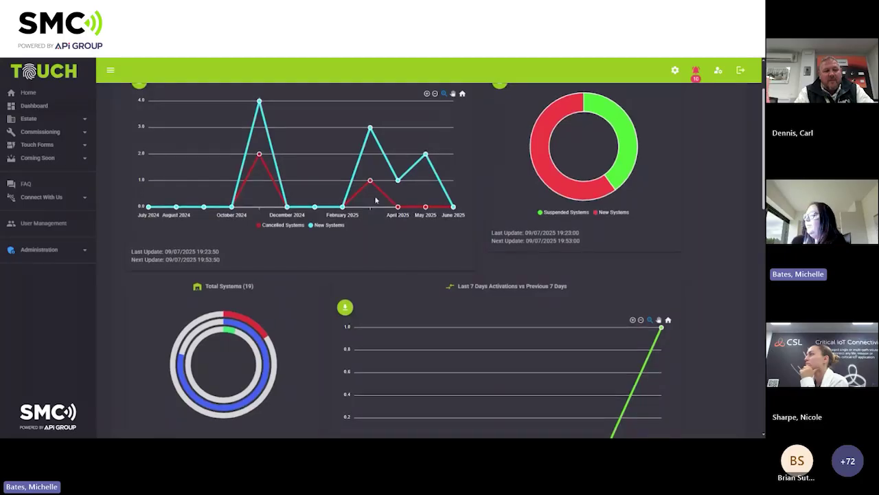
scroll(377, 199, down, 4)
scroll(376, 198, up, 3)
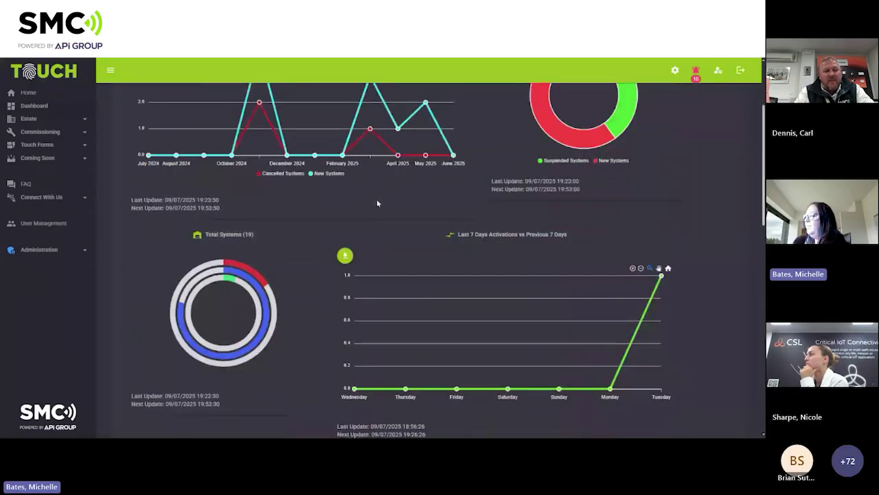
scroll(377, 203, up, 2)
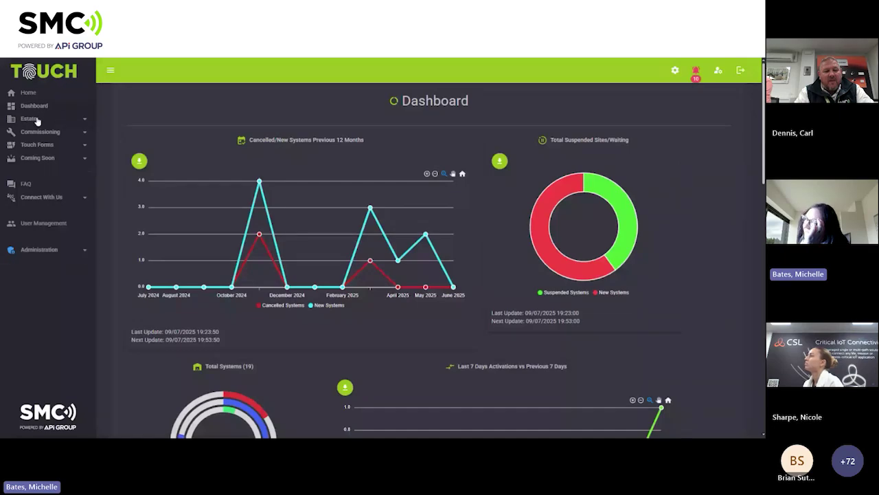
Open Estate > Sites and try the All, Awaiting, Suspended, Cancelled, Templates filters, ending on Live.
click(30, 119)
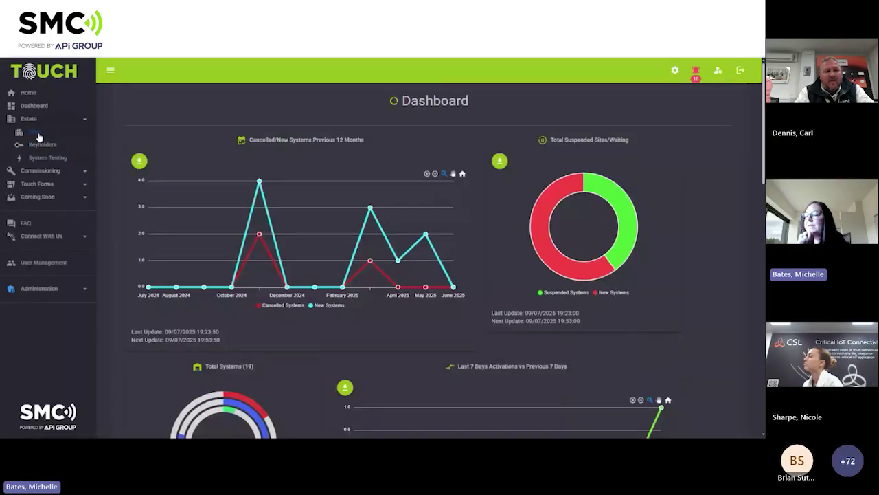
click(38, 137)
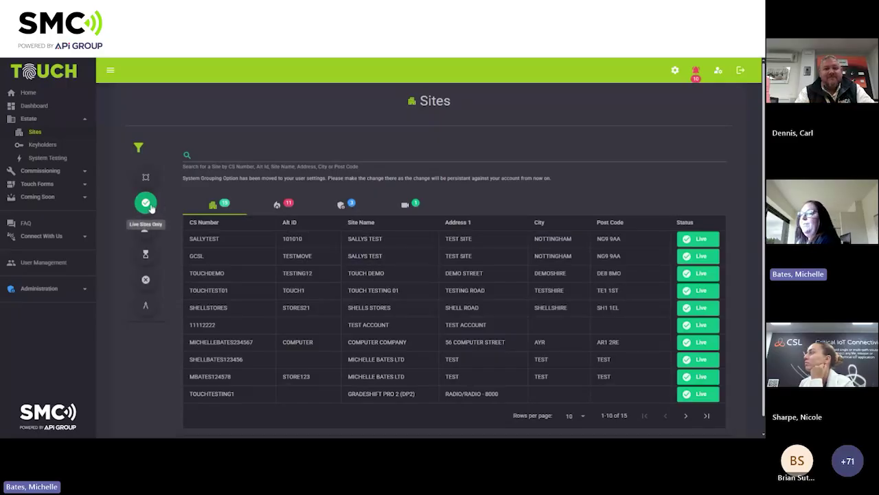
click(150, 183)
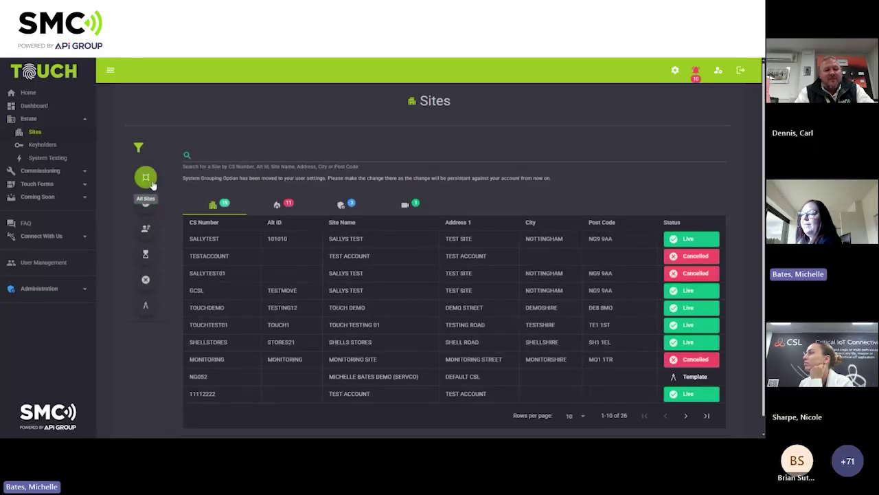
click(147, 227)
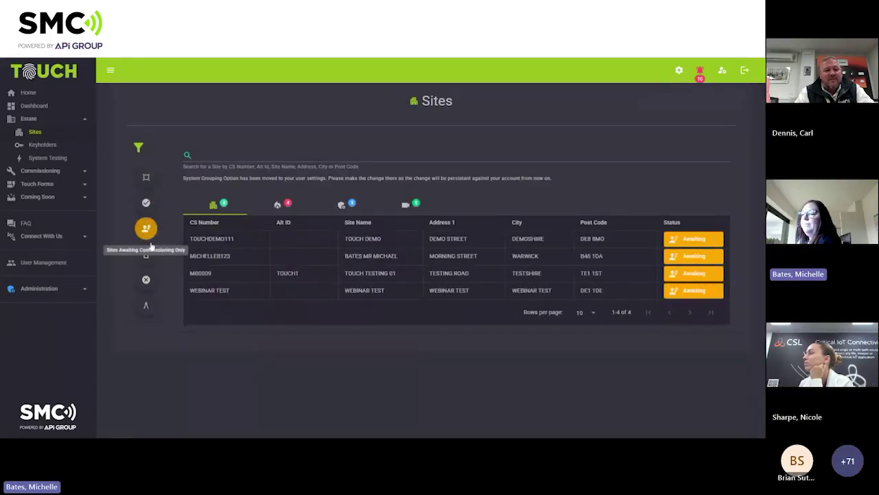
click(148, 254)
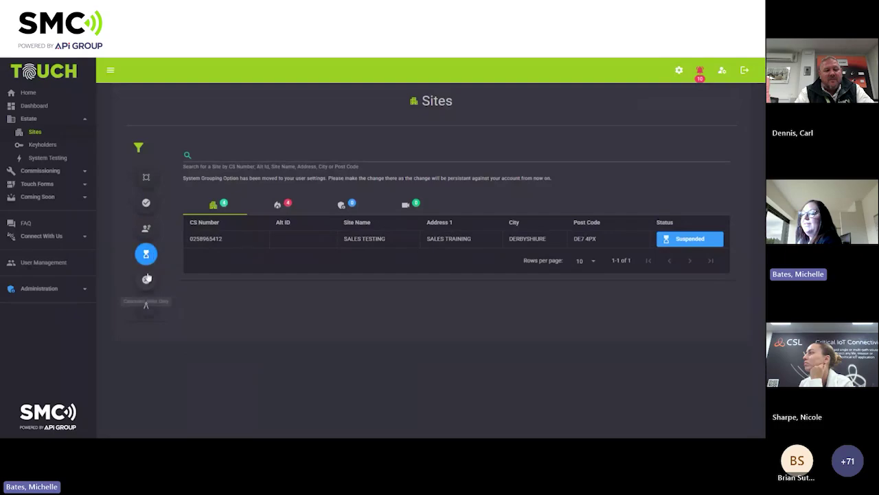
click(146, 280)
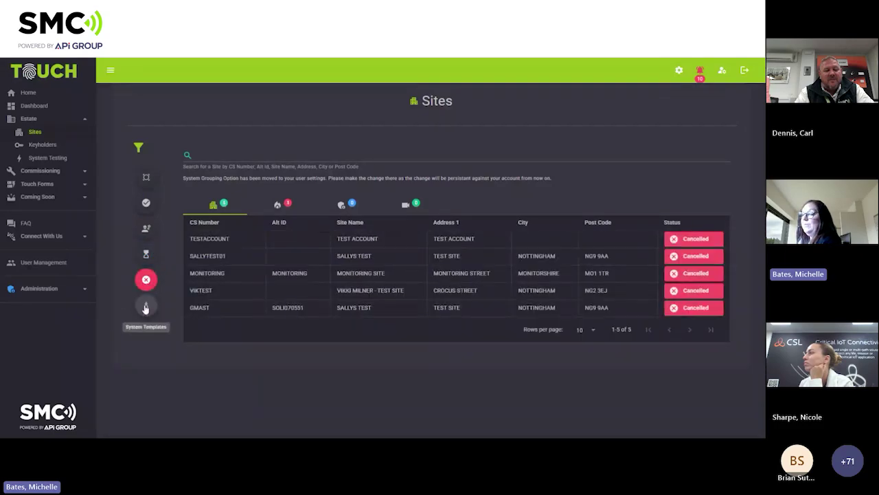
click(144, 307)
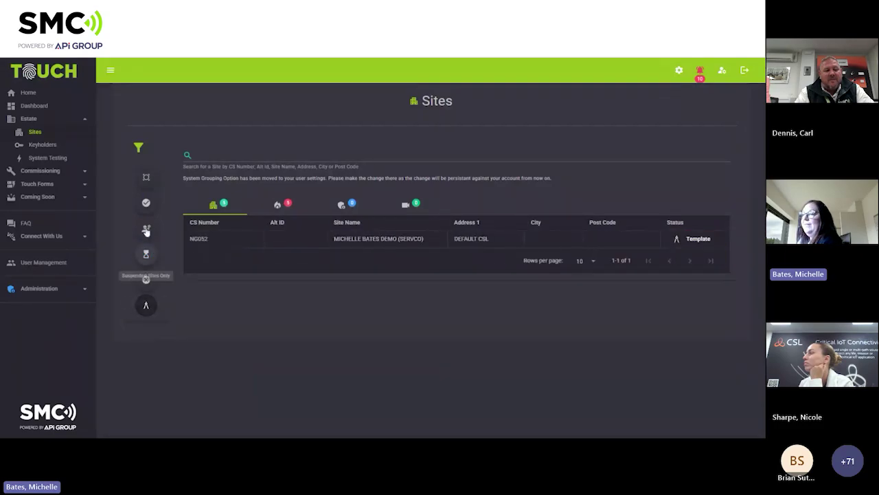
click(146, 204)
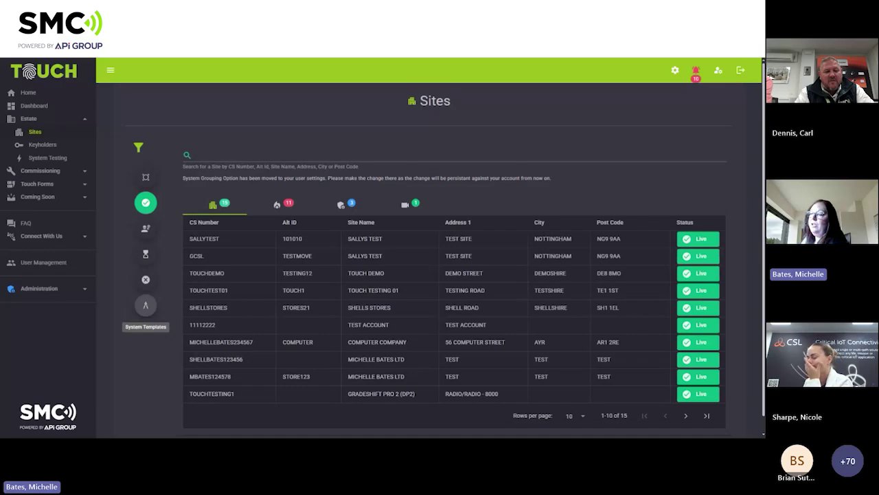
click(146, 304)
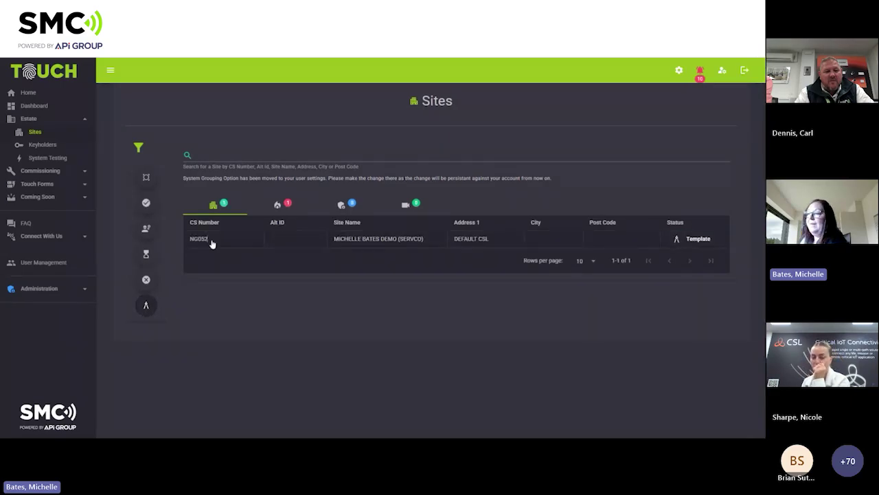
click(211, 240)
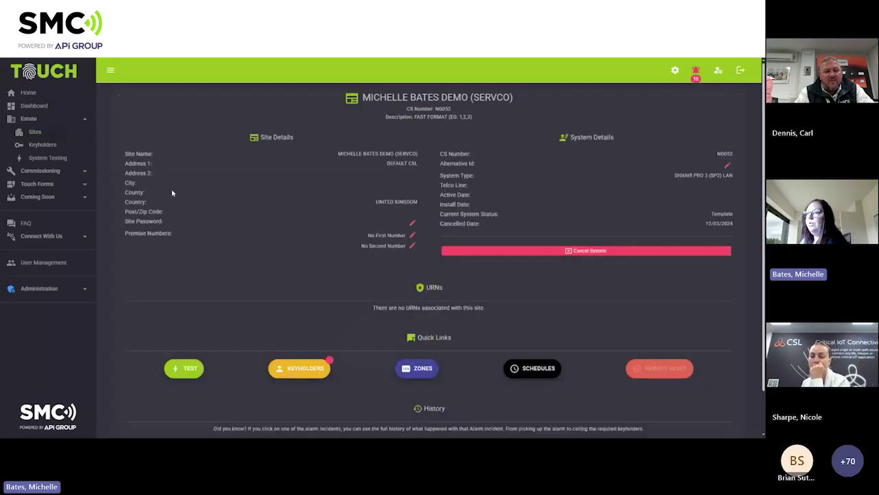
click(51, 58)
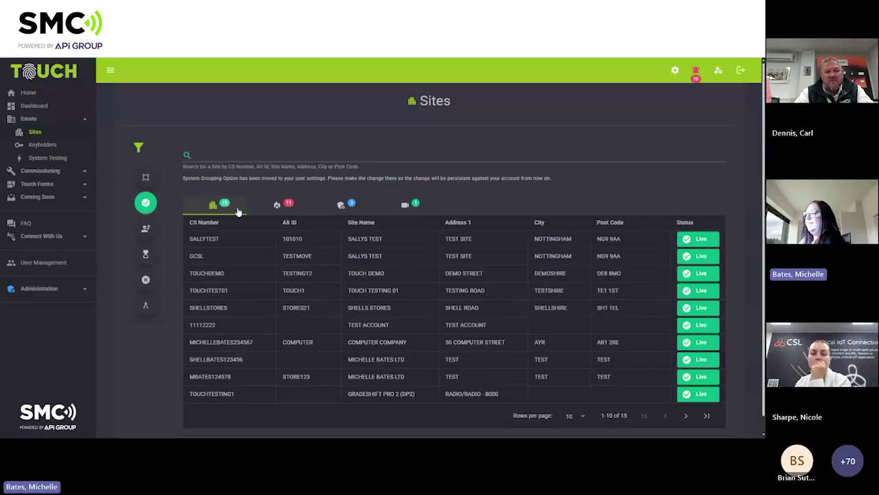
Filter the live sites by category, including the single video site SHELLSTORES, then show all 15.
click(342, 208)
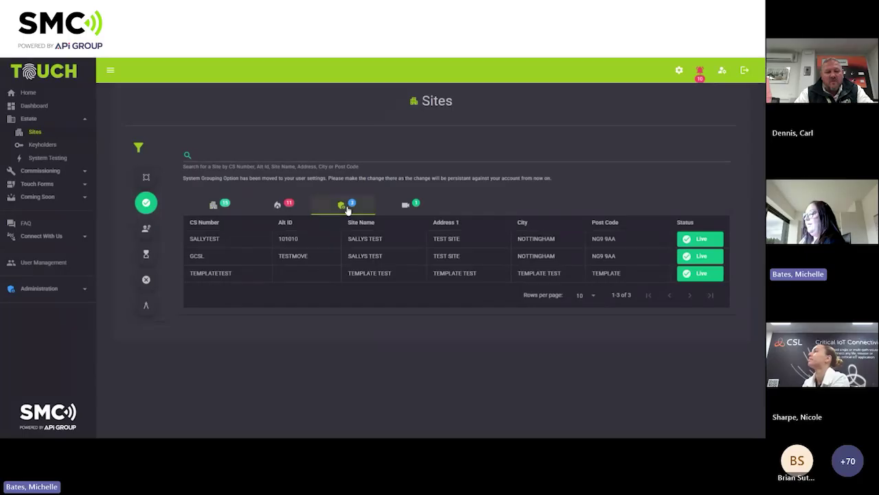
click(406, 205)
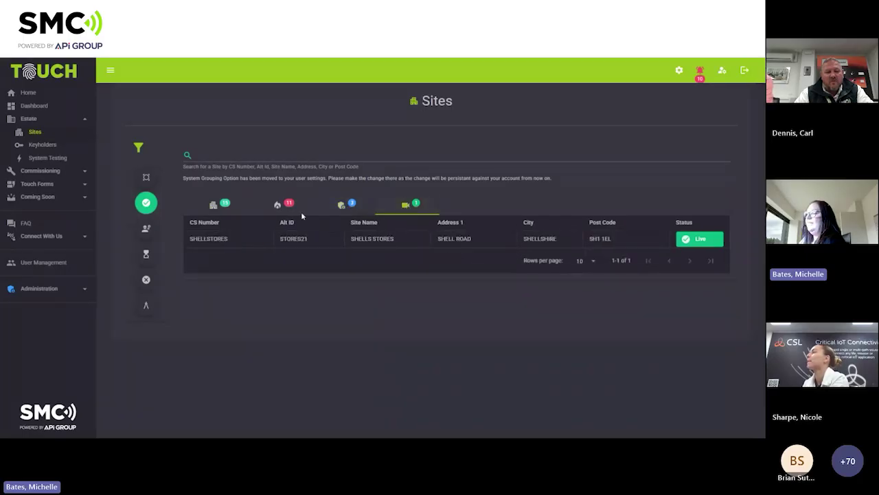
click(215, 208)
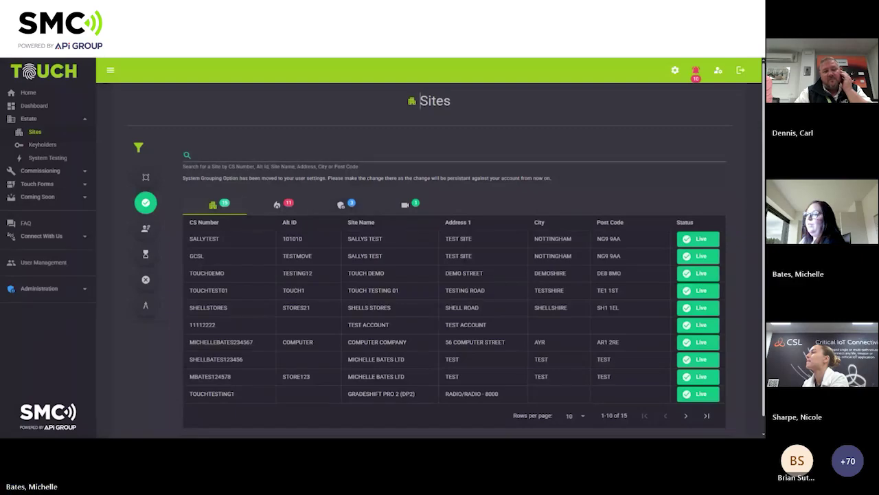
scroll(252, 332, down, 1)
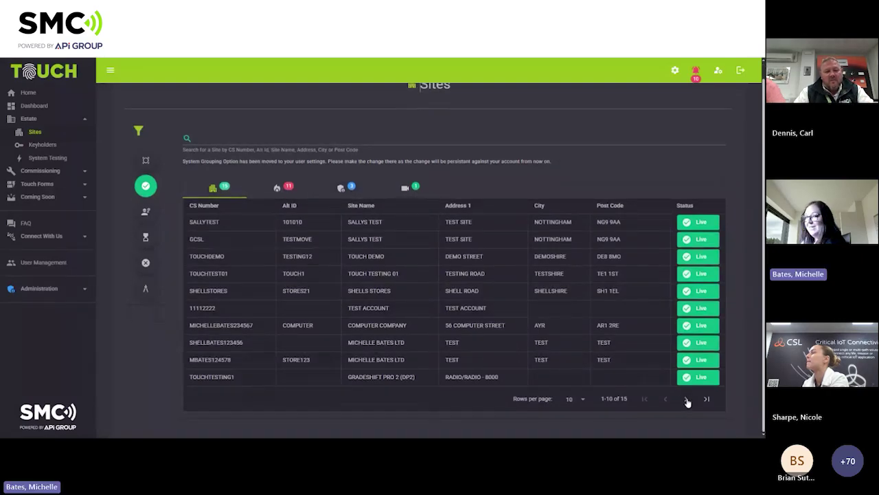
scroll(679, 398, up, 1)
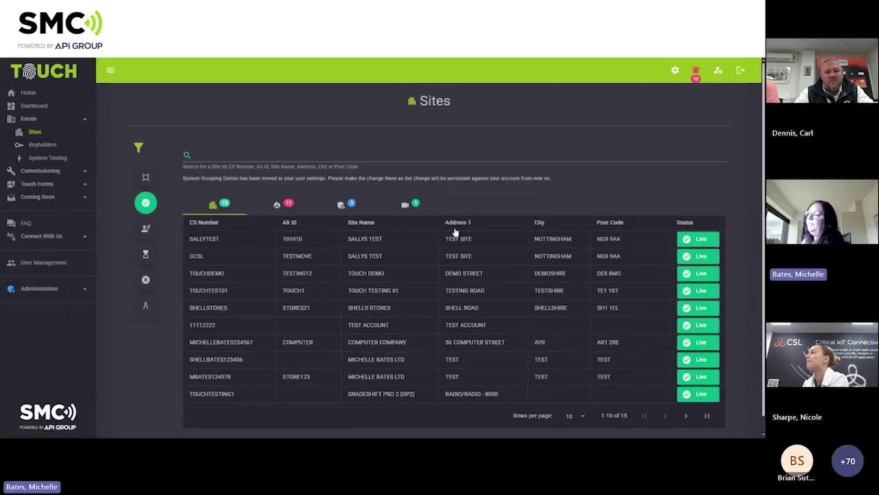
Search the sites for 'test', then clear the search.
click(195, 156)
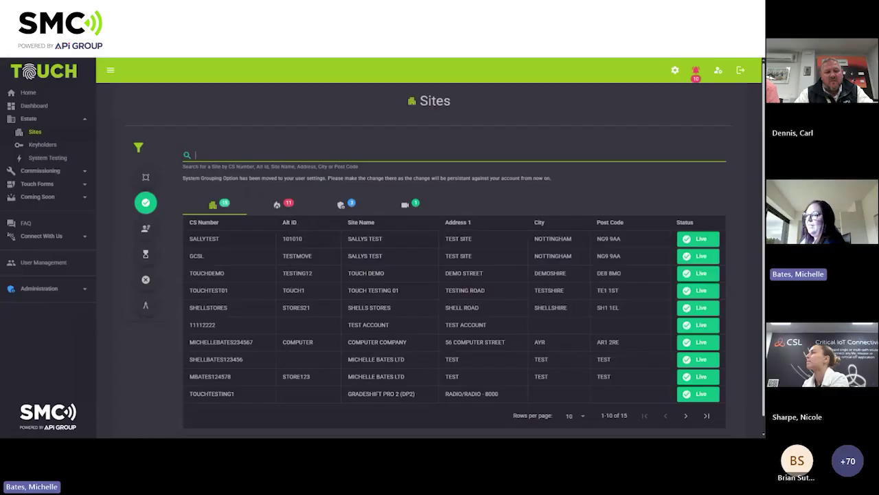
text(test)
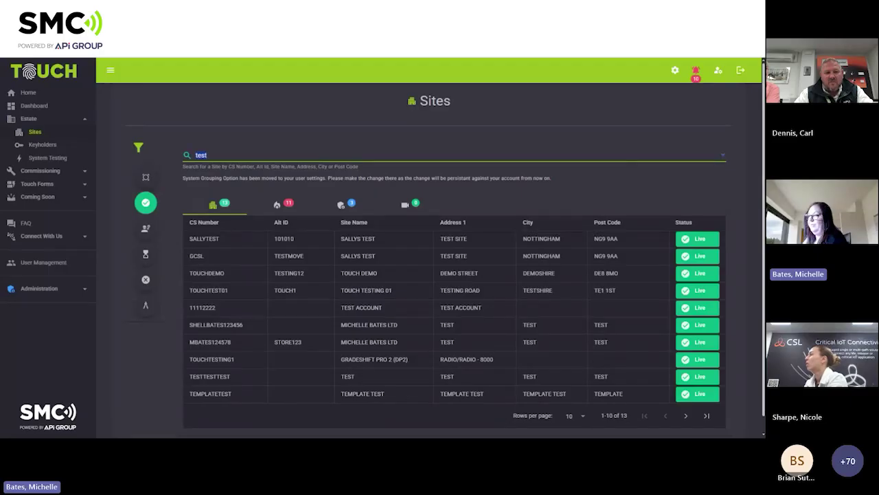
key(BackSpace)
key(BackSpace)
key(BackSpace)
key(BackSpace)
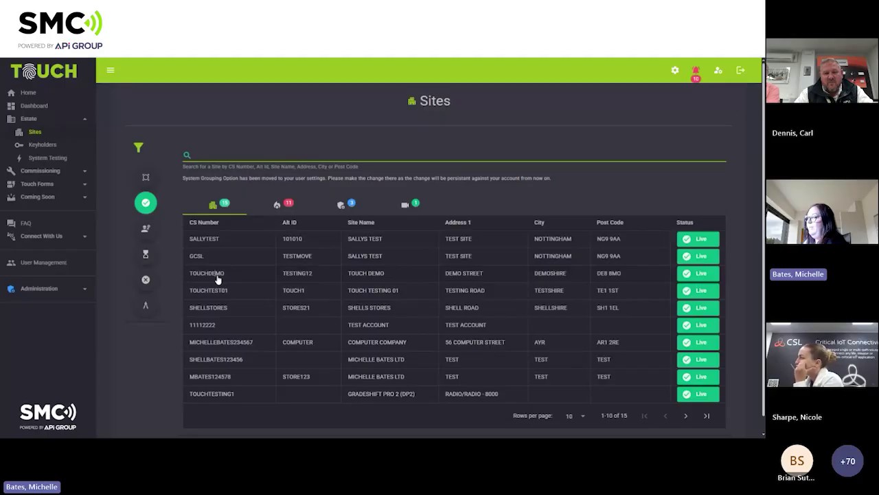
Open the TOUCHDEMO site and save an edited site password.
click(217, 277)
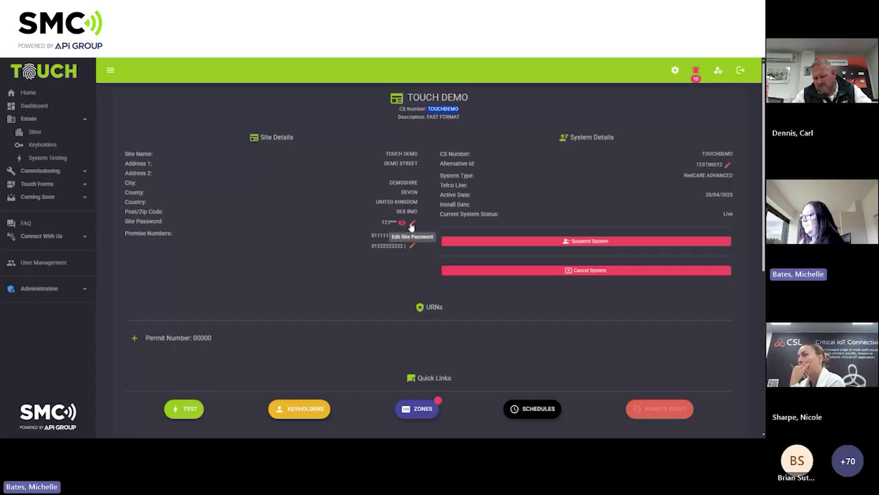
click(412, 224)
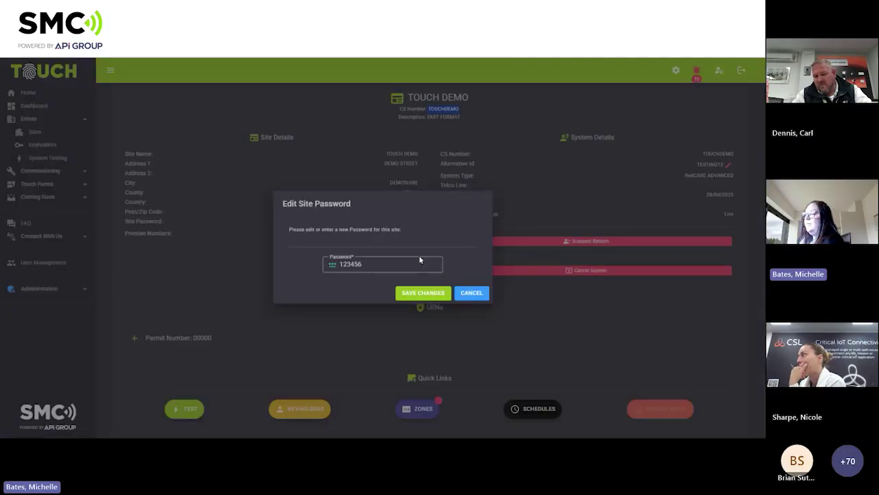
click(387, 265)
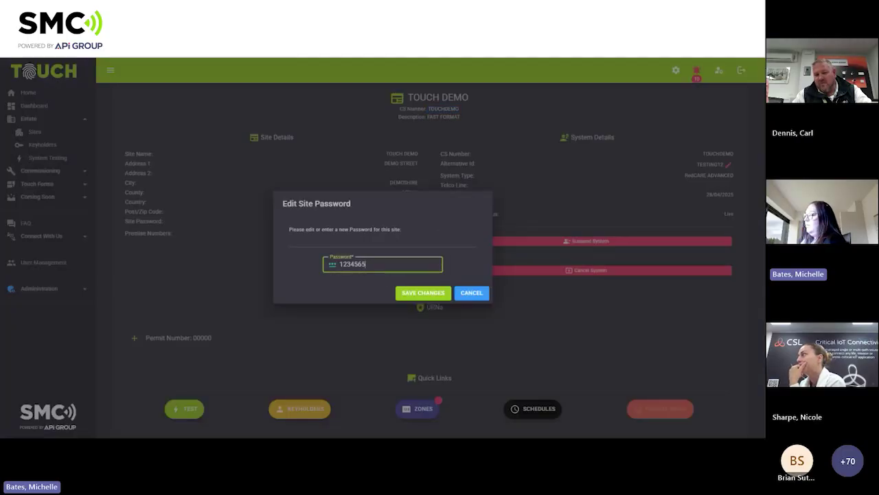
text(5)
click(417, 295)
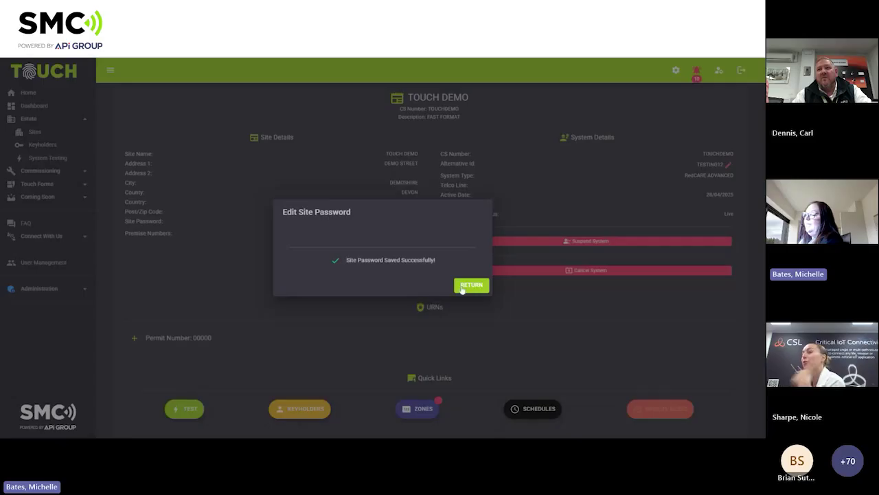
click(461, 288)
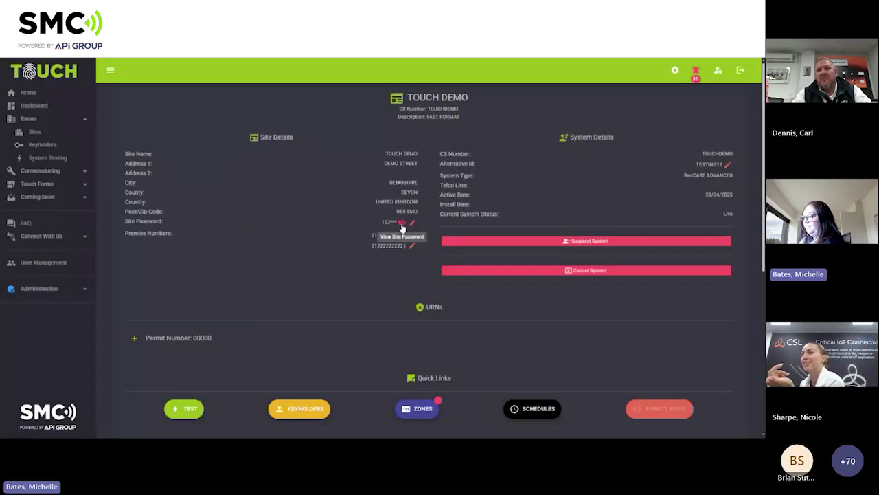
Reveal and re-mask the site password to check the new value.
click(401, 224)
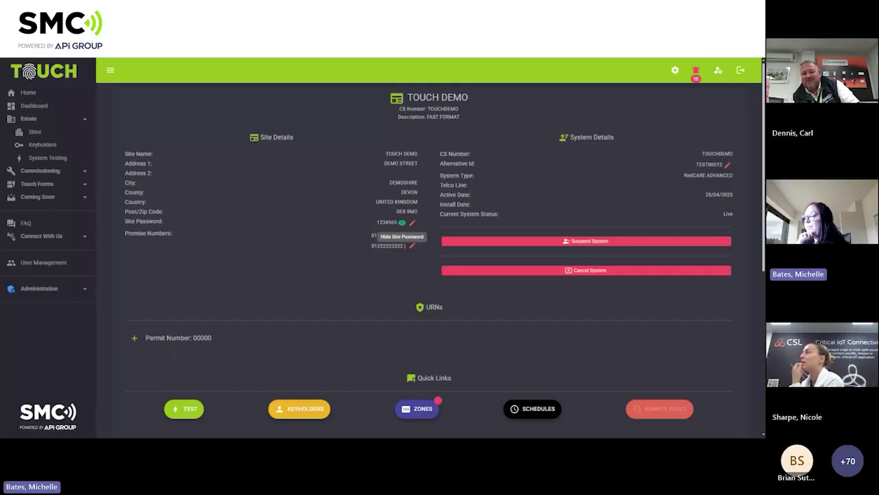
click(403, 224)
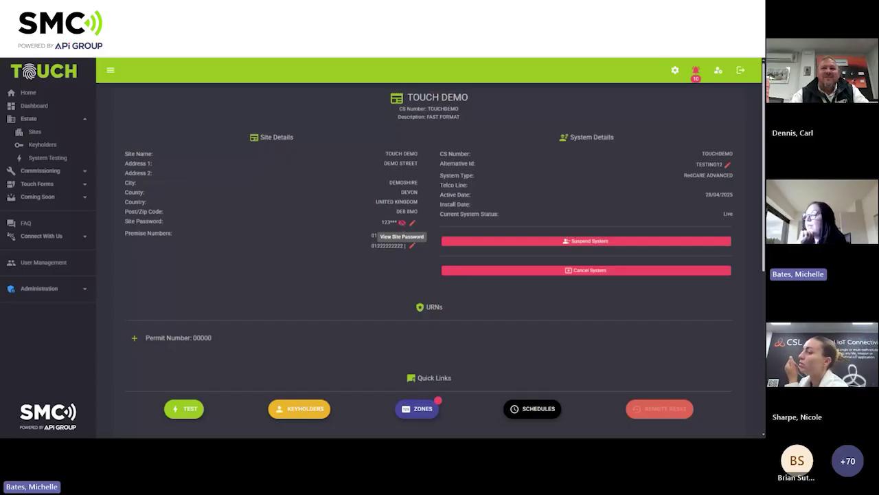
click(402, 223)
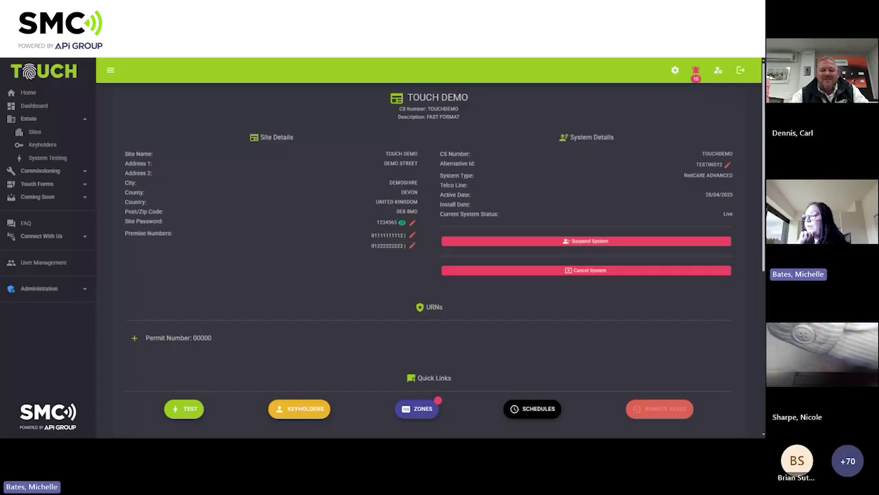
click(402, 223)
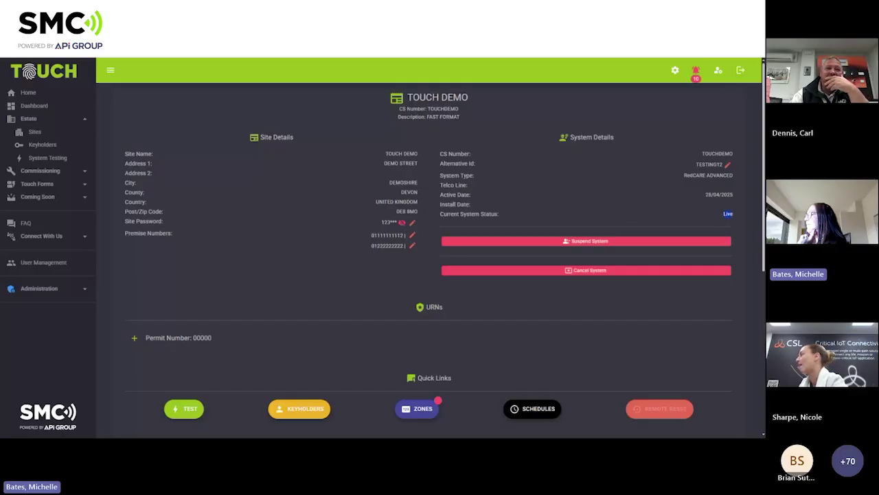
Append 369 to the alternative ID and save it as TESTING12369.
click(728, 165)
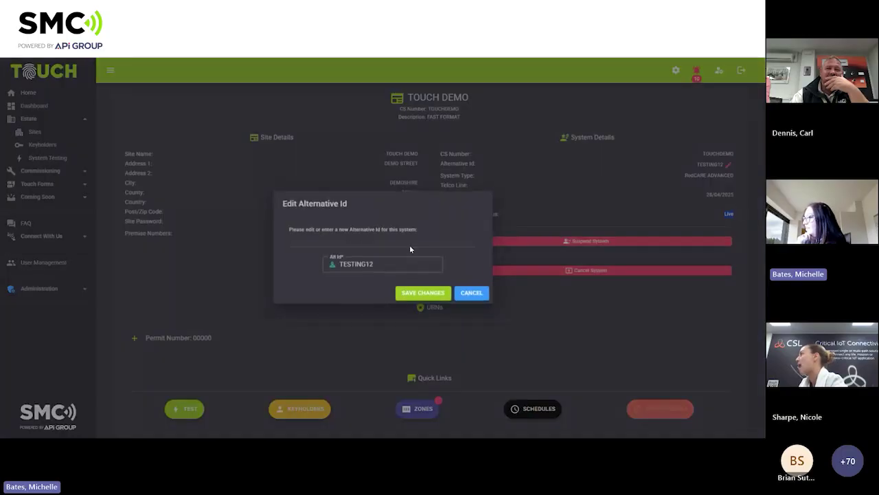
click(405, 264)
text(369)
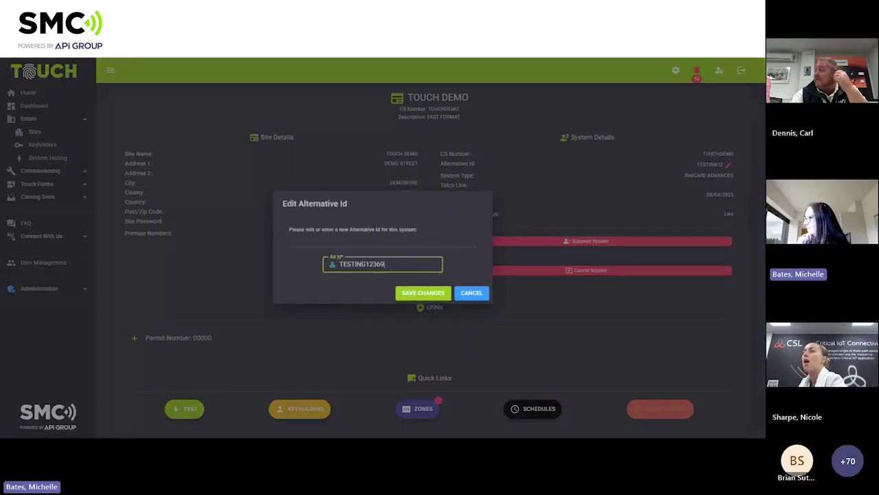
click(417, 295)
click(480, 292)
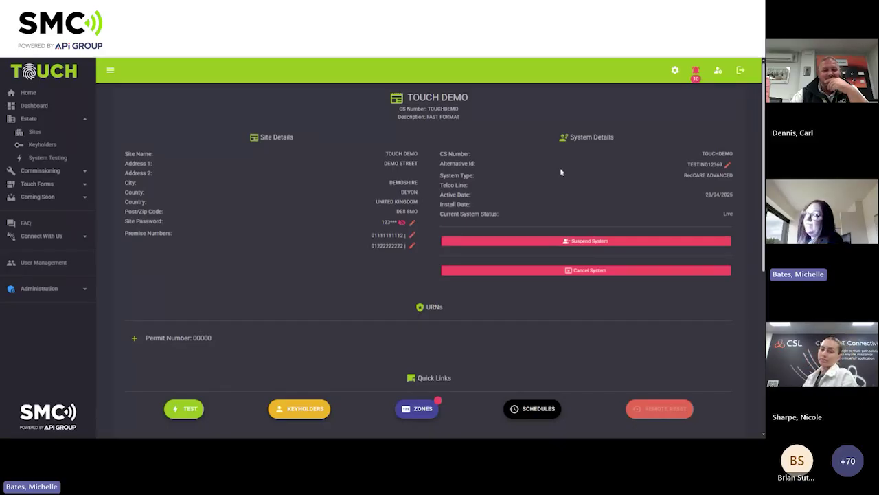
Suspend the TOUCH DEMO system.
click(585, 245)
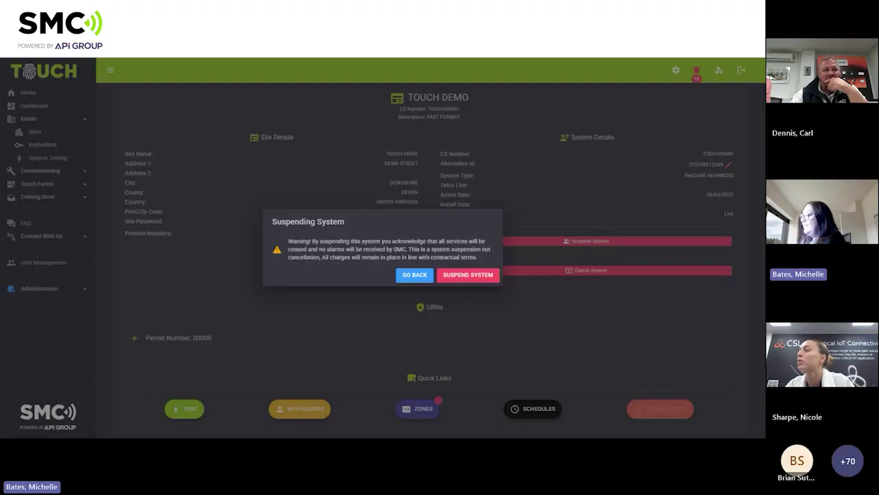
click(471, 281)
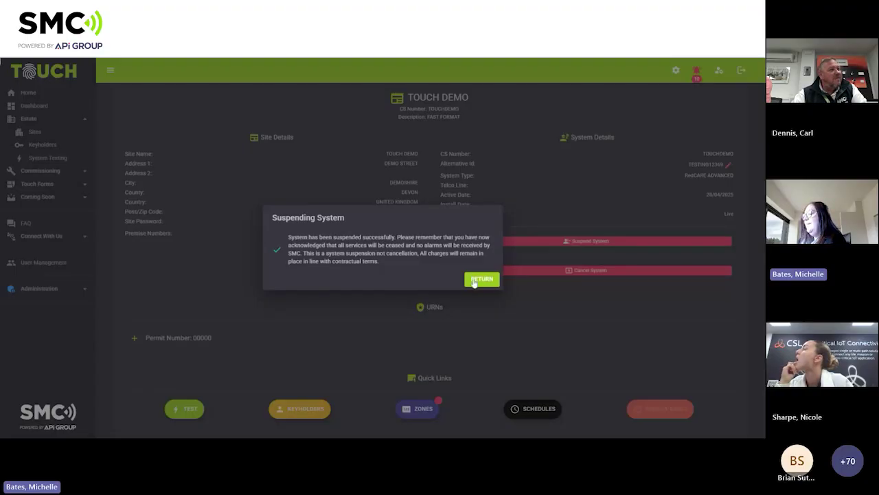
click(474, 282)
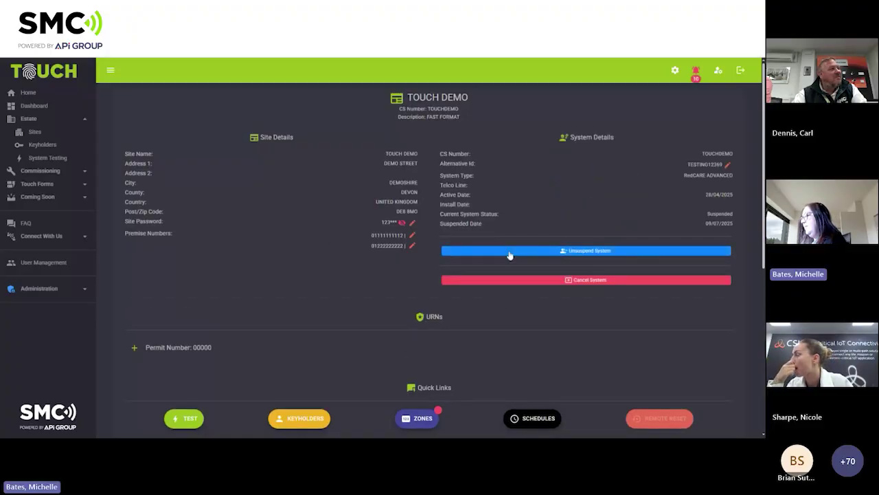
Unsuspend TOUCH DEMO so its status returns to Live.
click(509, 255)
click(443, 269)
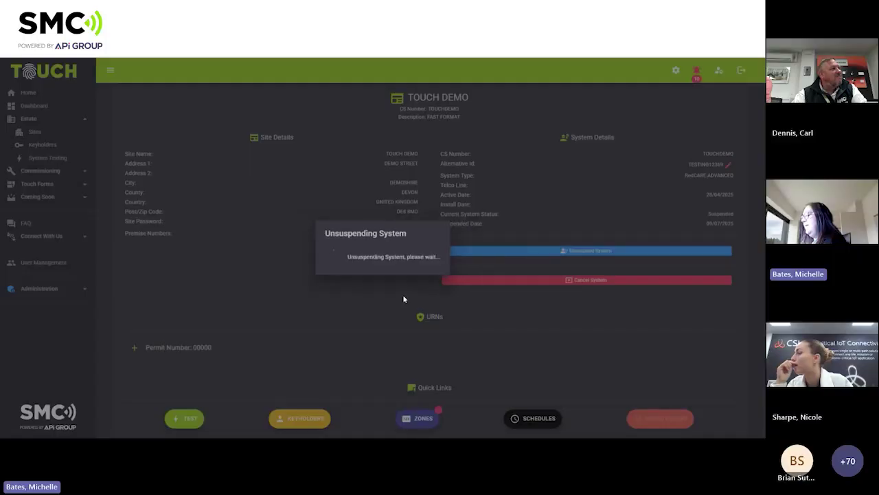
click(434, 269)
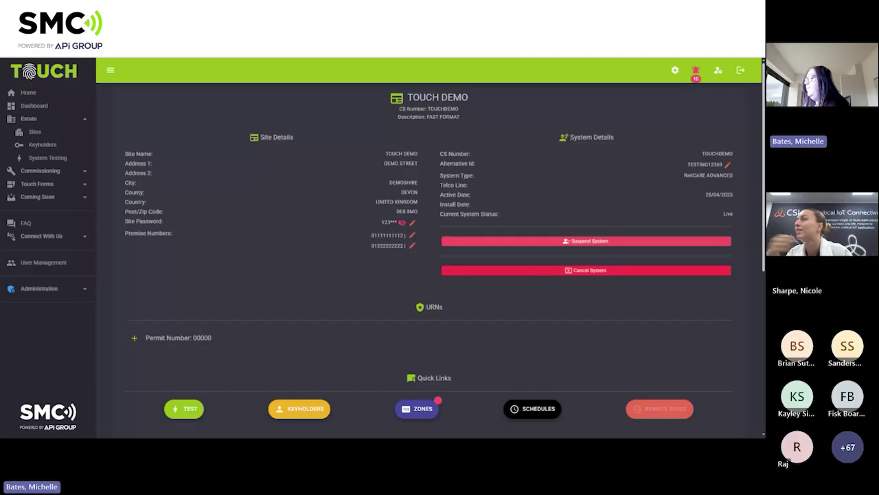
click(582, 277)
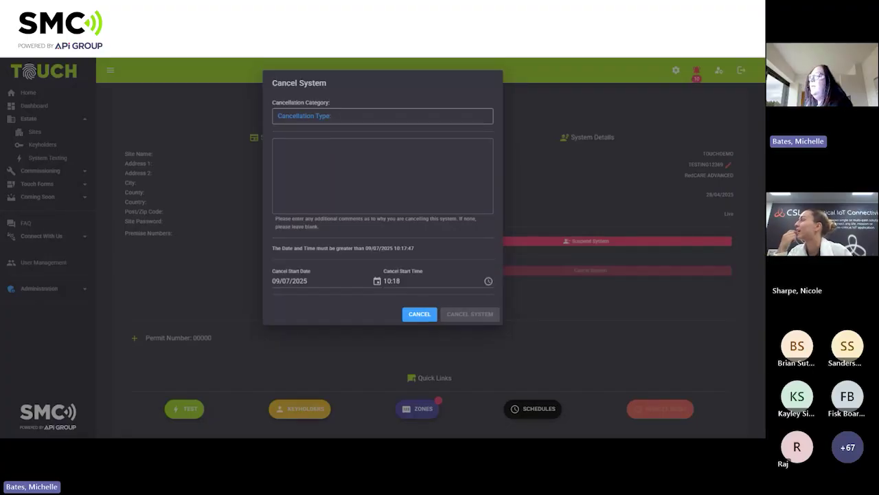
click(344, 116)
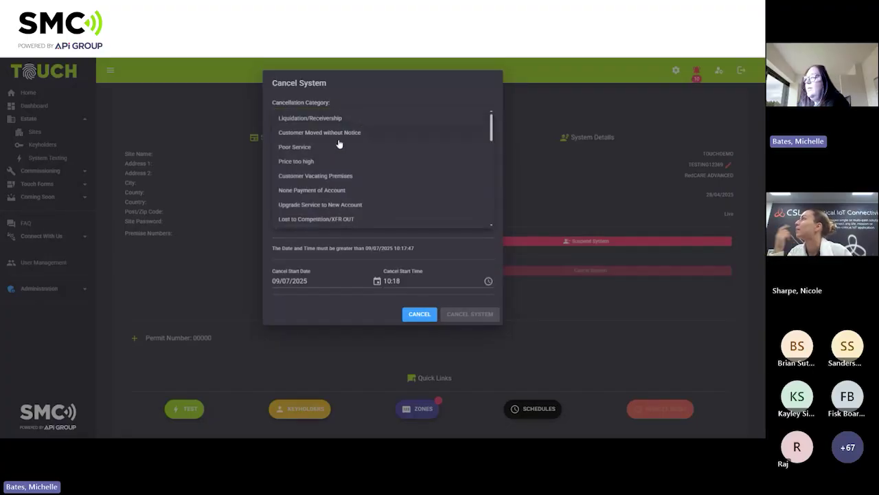
click(320, 205)
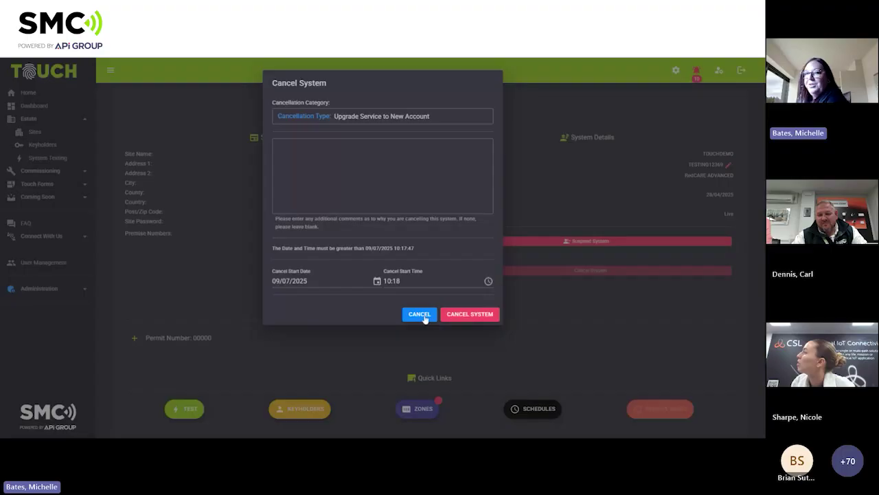
Back out of the Cancel System form and expand permit 00000's URN details.
click(419, 314)
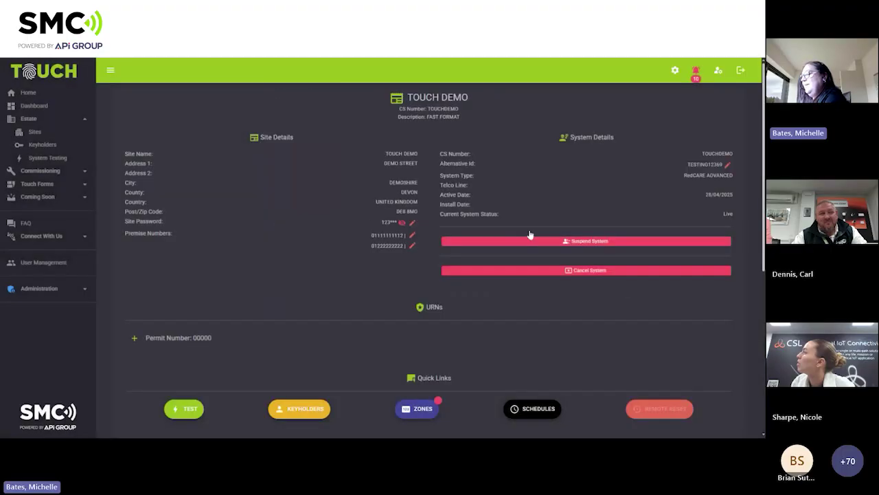
scroll(367, 217, down, 1)
scroll(367, 217, down, 3)
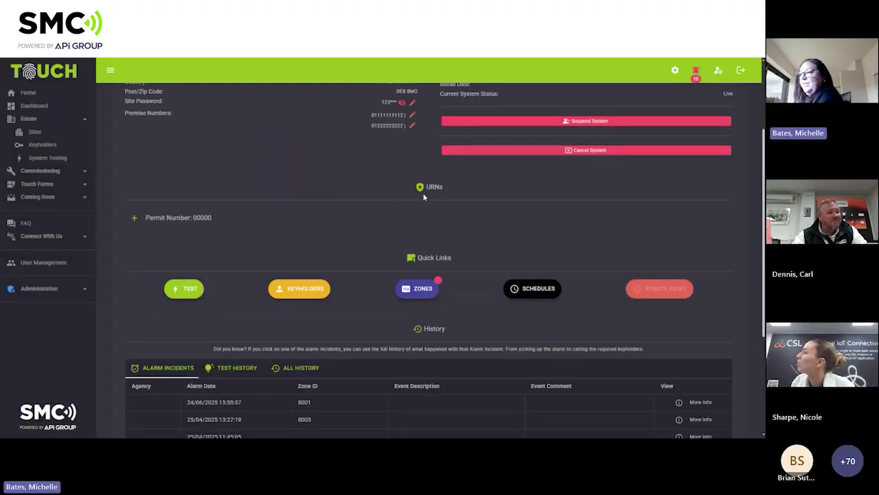
click(135, 219)
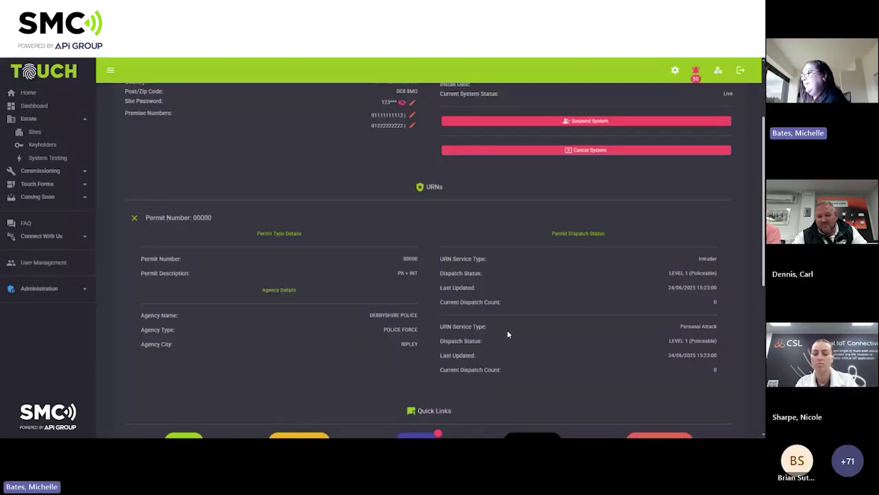
Scroll down to the site's Alarm Incidents history table.
scroll(473, 282, down, 1)
scroll(473, 282, down, 1)
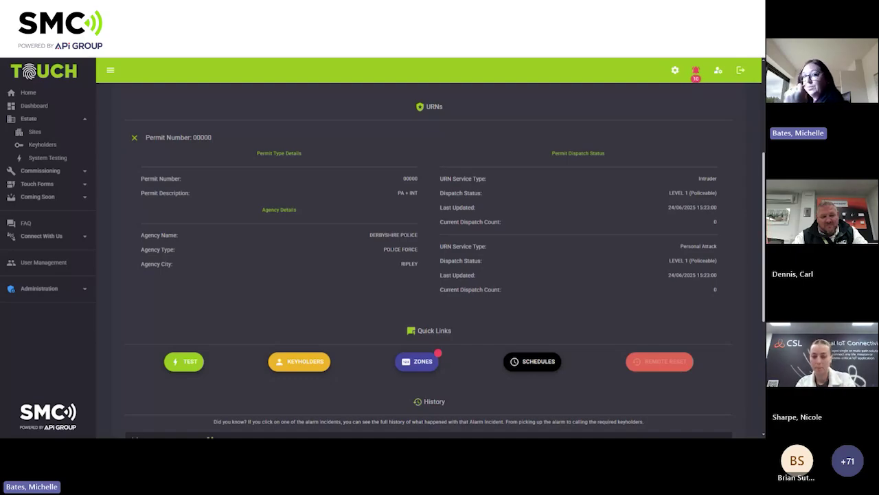
scroll(380, 218, down, 3)
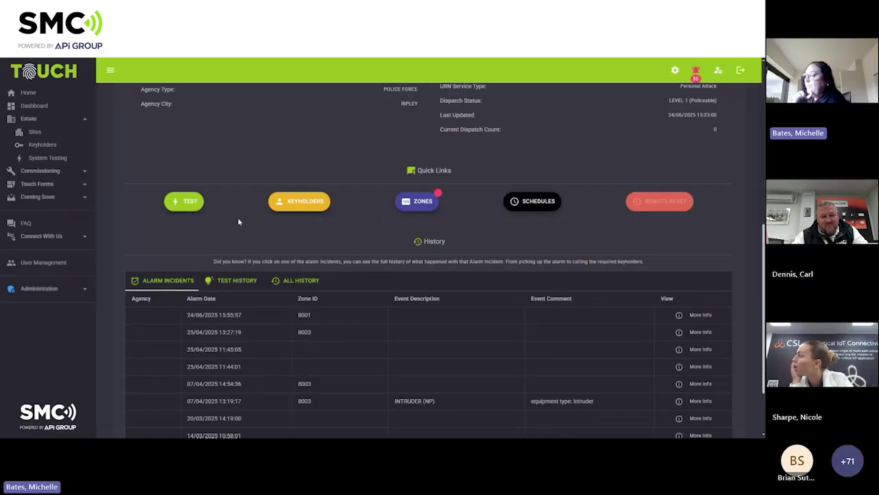
Open the system test page and choose the TOUCH 1 HOUR test duration.
click(197, 203)
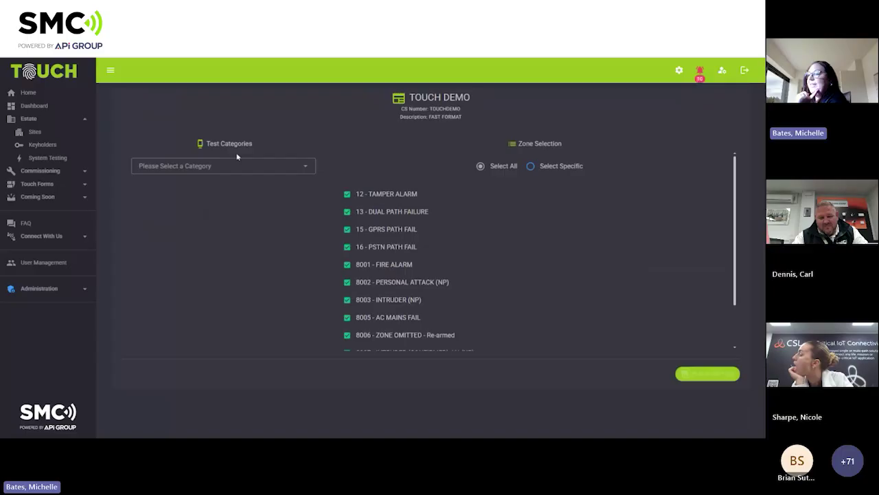
click(308, 169)
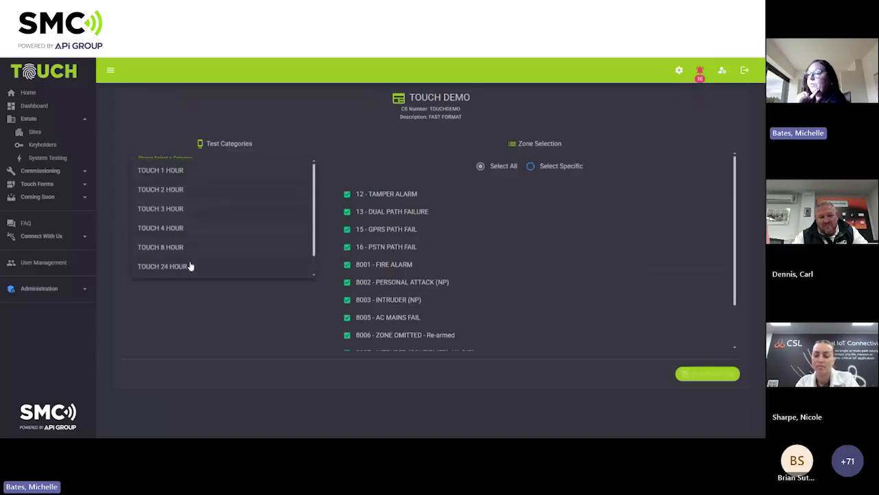
click(198, 176)
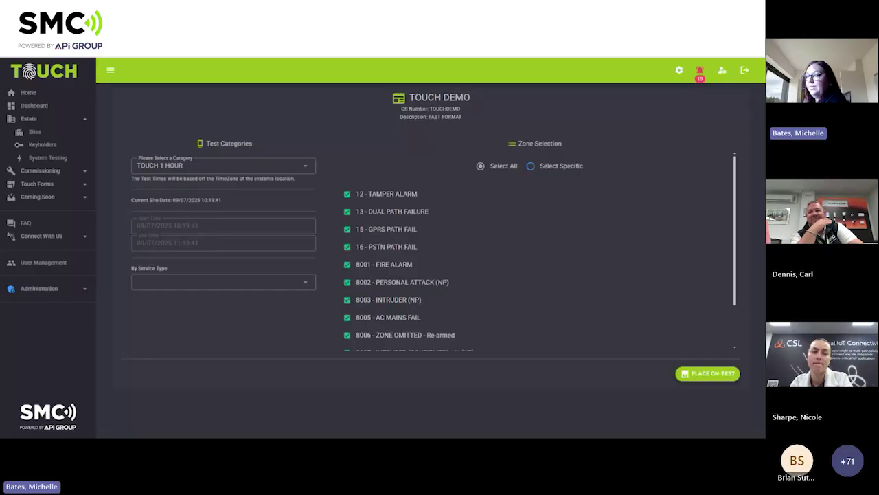
click(196, 282)
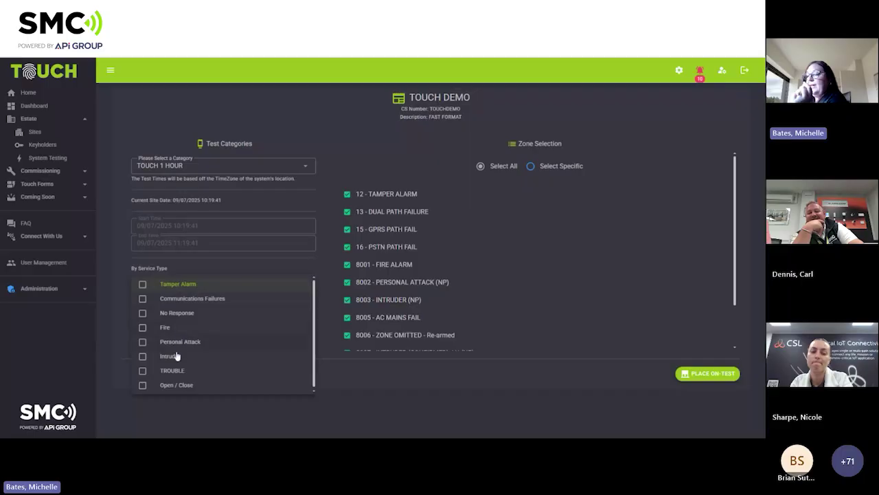
click(420, 152)
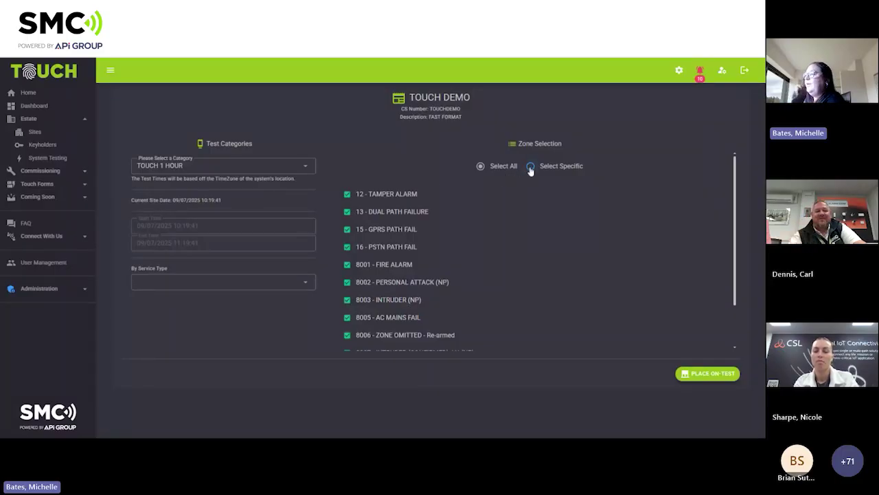
Try individual zones 8001–8003, then select all zones and place the system on test.
click(531, 166)
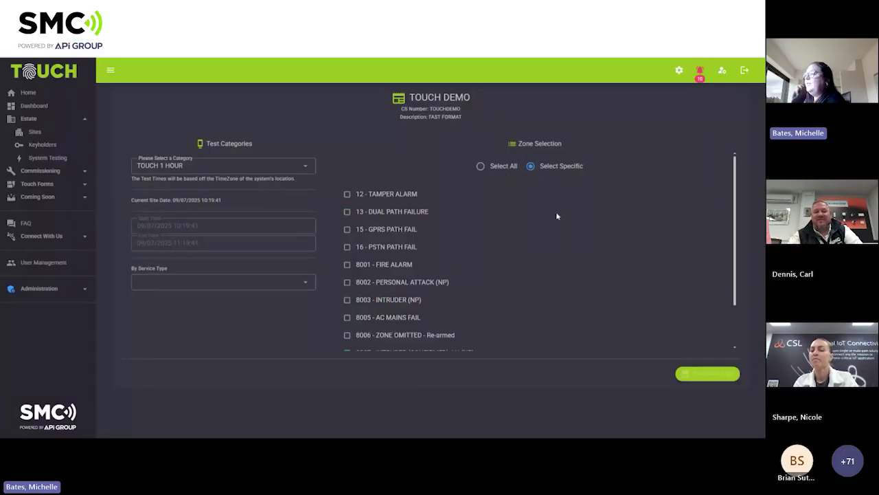
click(347, 265)
click(347, 281)
click(347, 299)
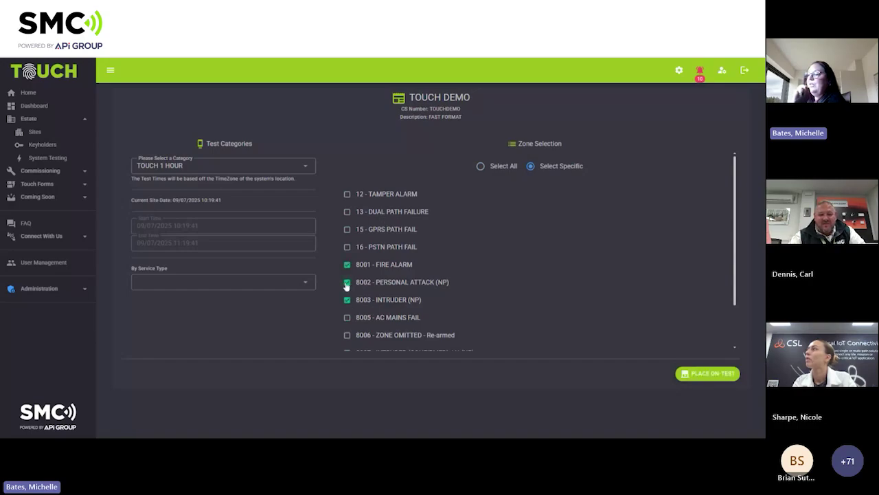
click(347, 282)
click(347, 265)
click(347, 300)
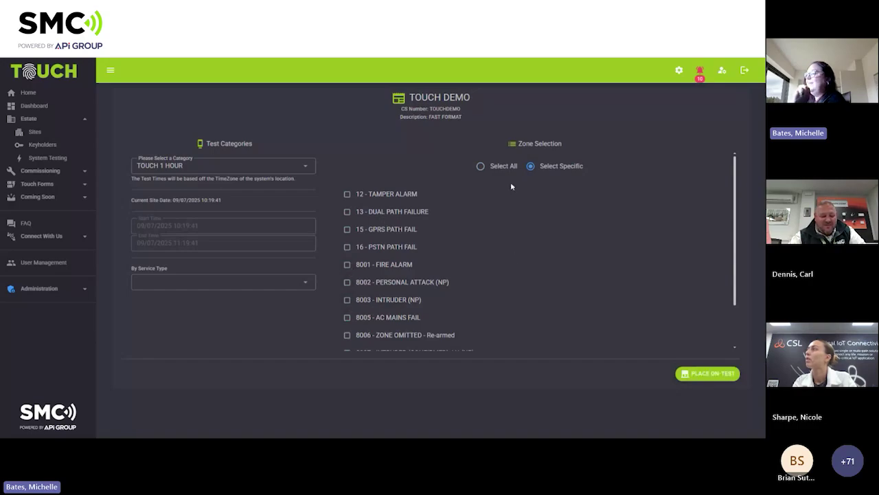
click(480, 166)
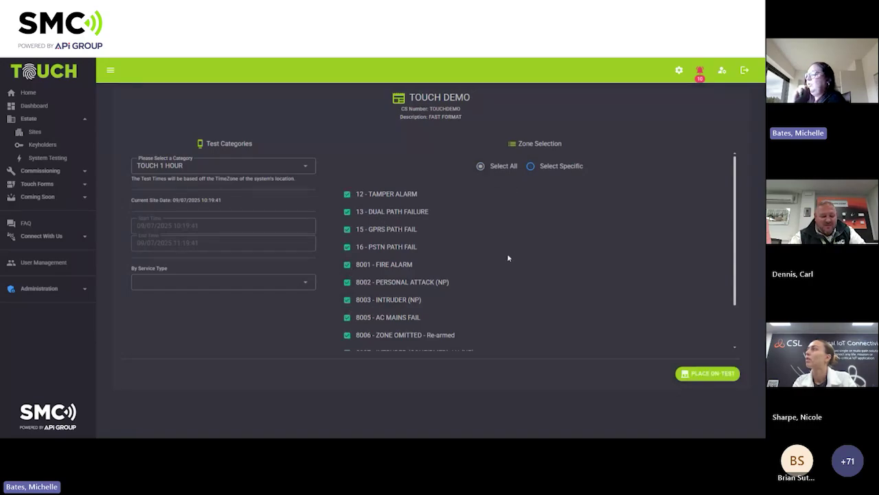
click(721, 374)
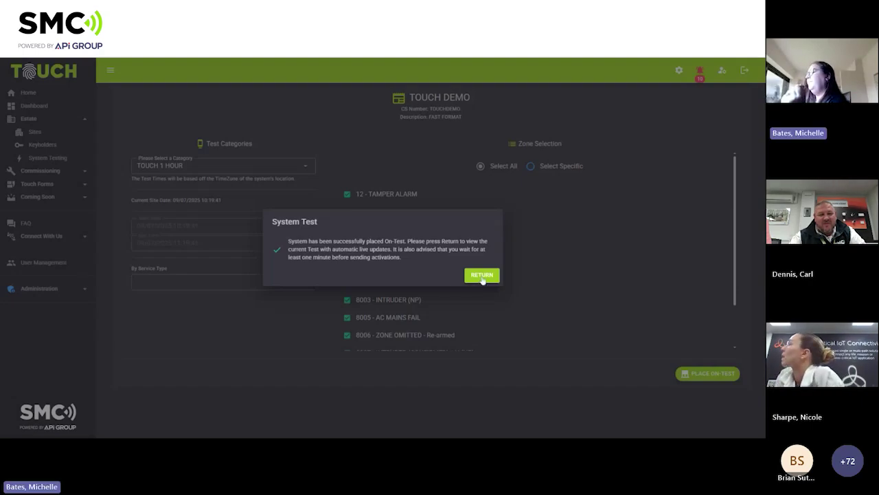
Review the live test's sequence number 119 and who placed it, then bring up Extend Test.
click(481, 274)
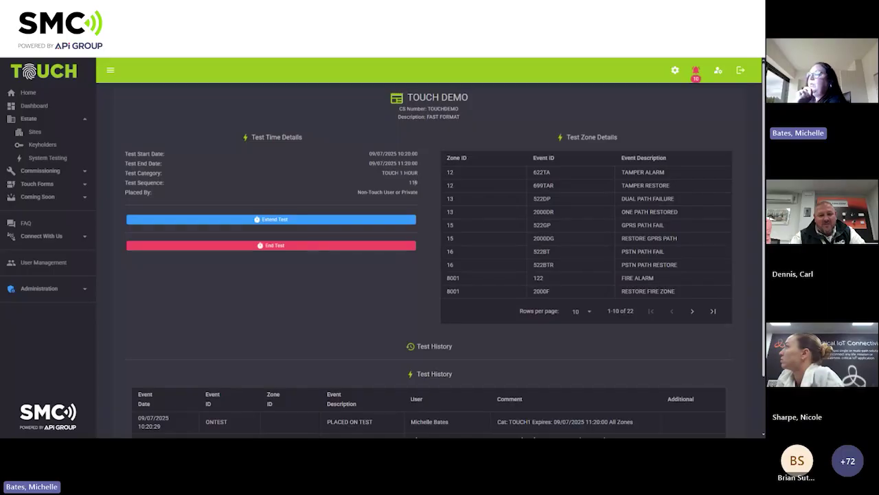
drag(415, 182, 407, 186)
drag(358, 192, 417, 192)
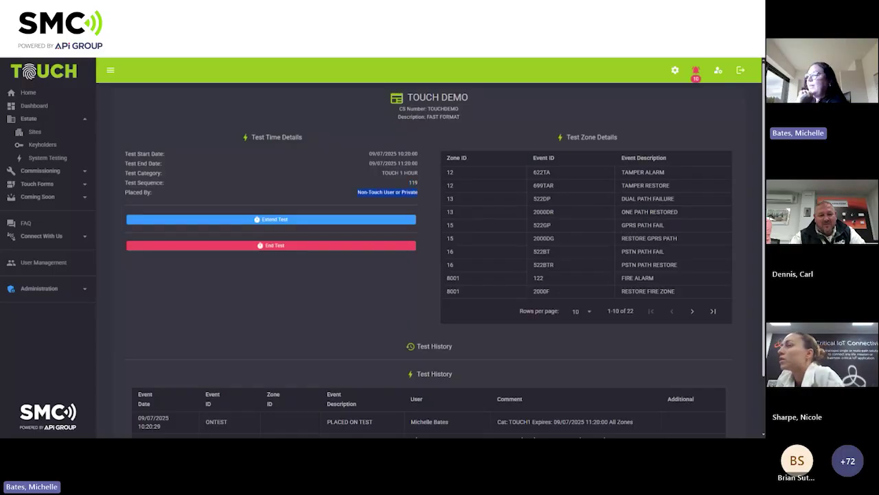
click(309, 224)
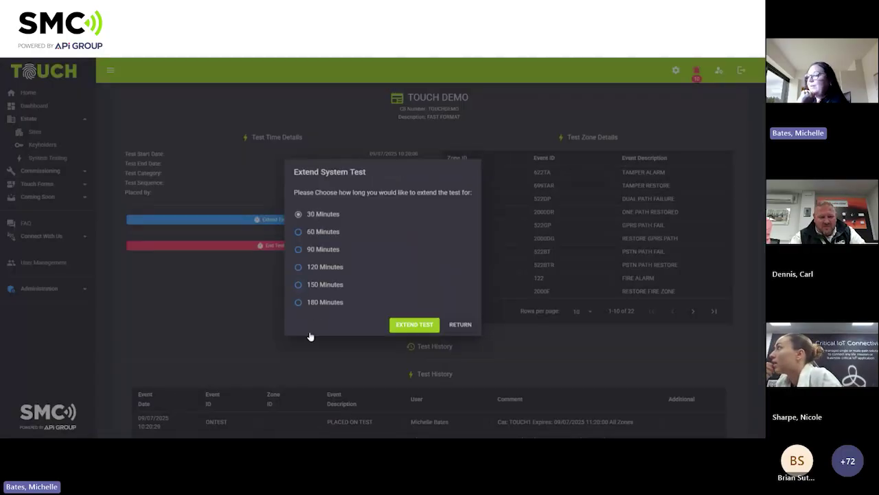
Extend the running test by 150 minutes and dismiss the confirmation.
click(320, 284)
click(412, 325)
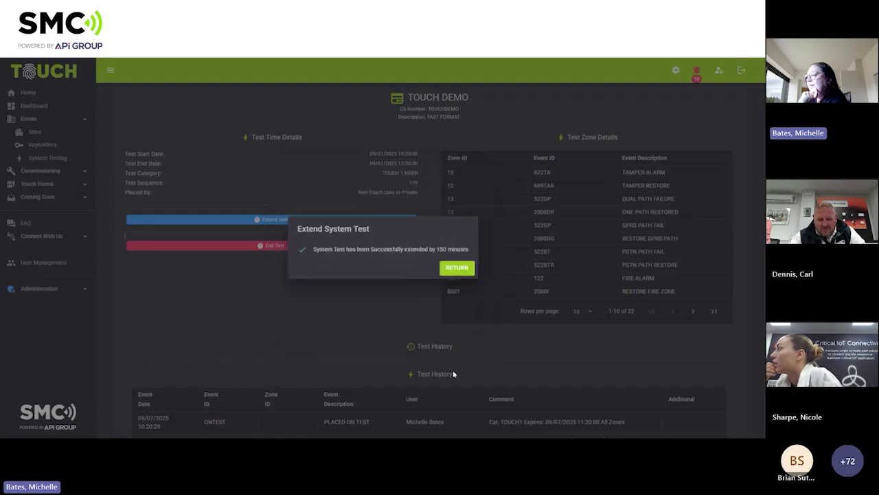
click(457, 268)
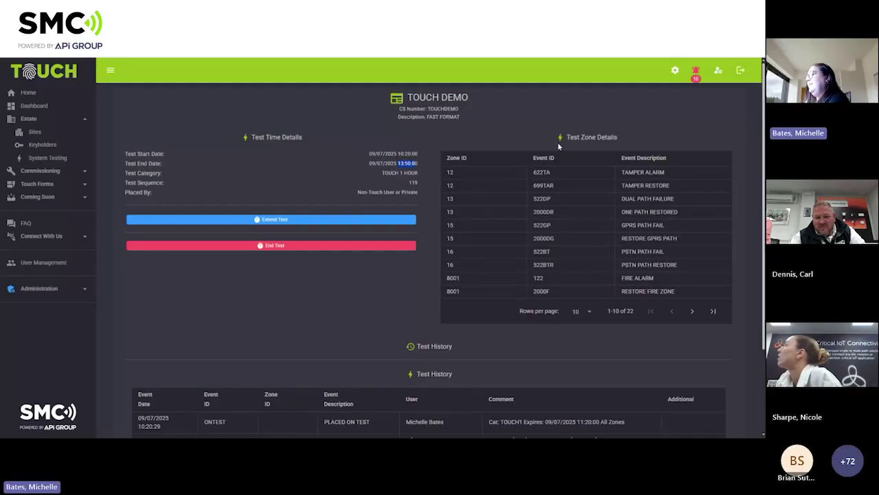
Review the test history, then bring up the End System Test warning.
scroll(513, 223, down, 2)
scroll(508, 203, up, 1)
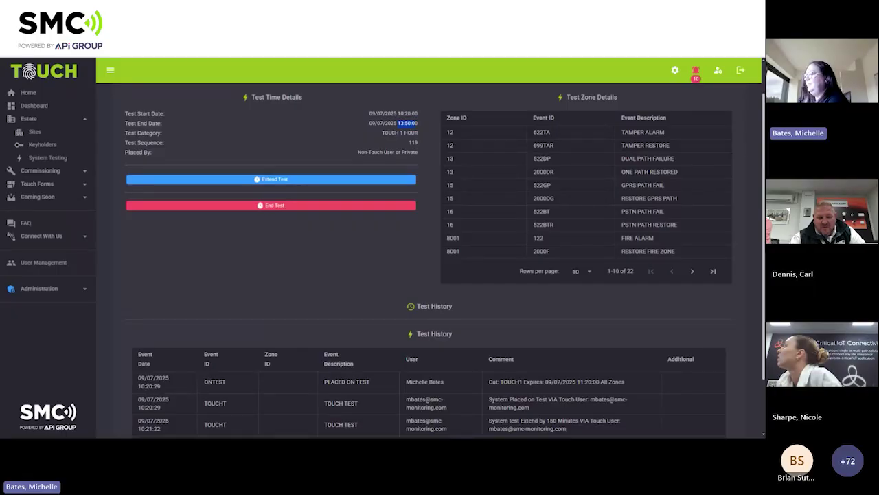
scroll(568, 228, down, 2)
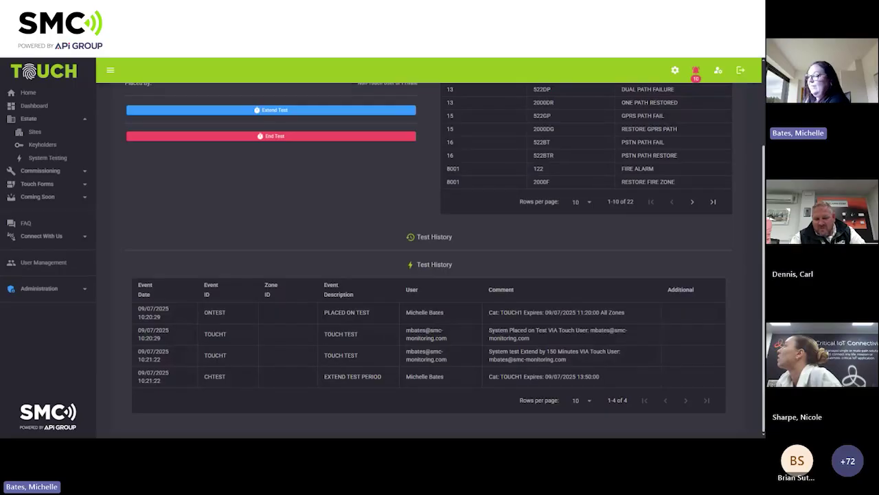
scroll(352, 325, up, 1)
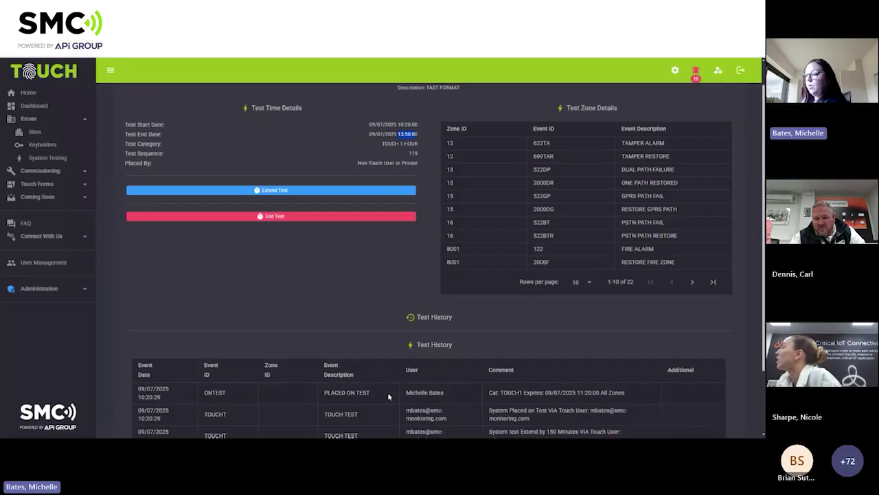
scroll(387, 391, down, 1)
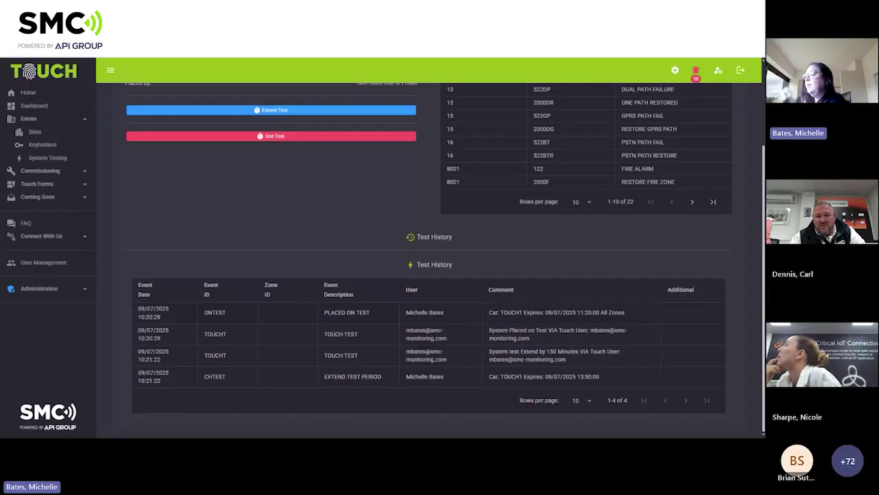
scroll(388, 385, up, 1)
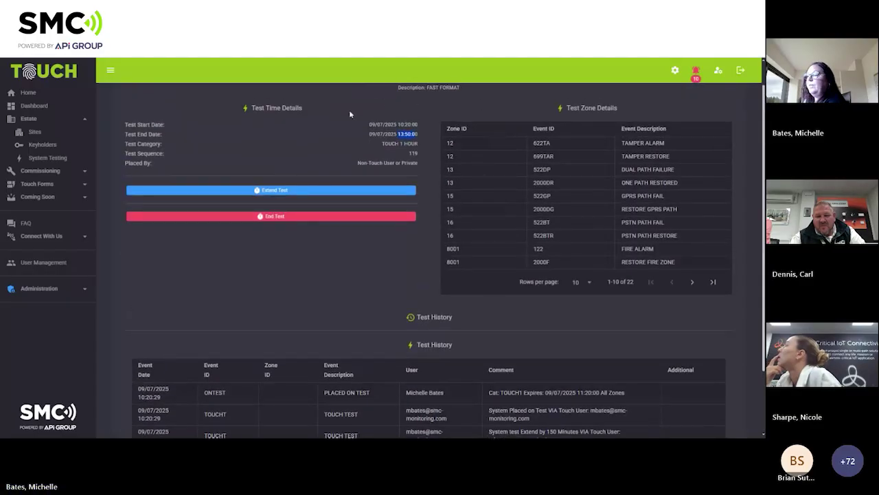
click(319, 222)
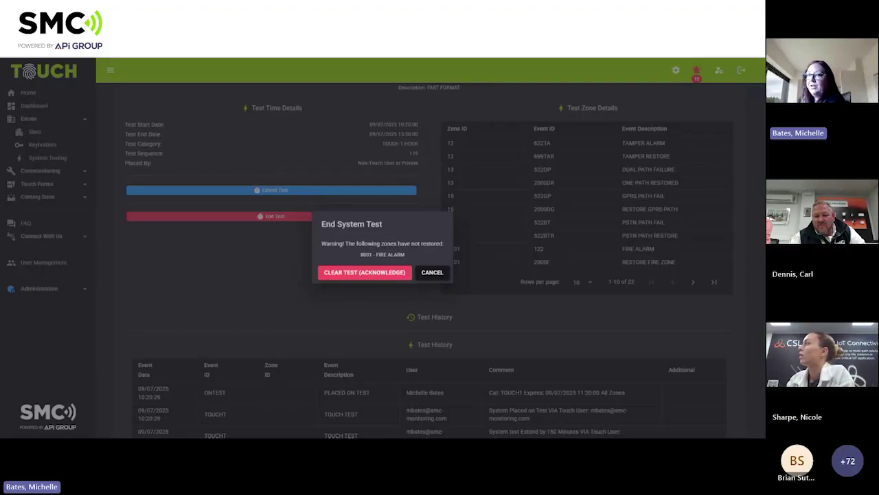
Clear the test acknowledging unrestored zone 8001, then reopen the TOUCHDEMO site page.
click(370, 273)
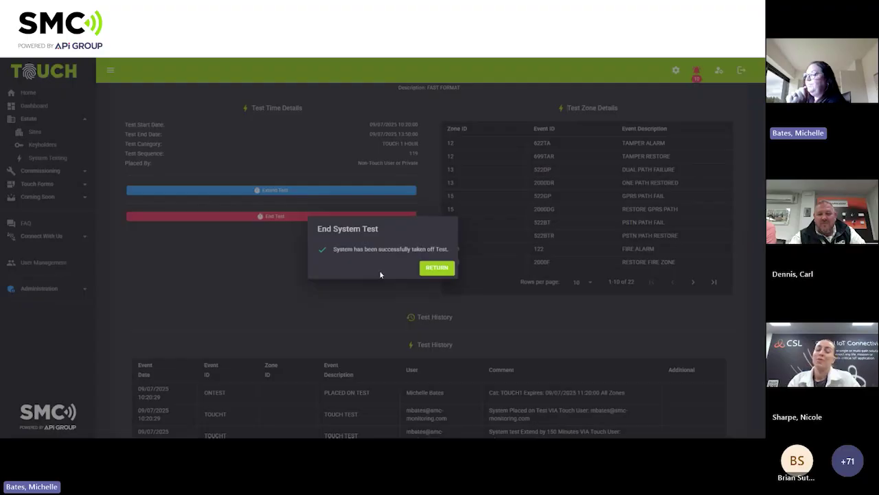
click(437, 268)
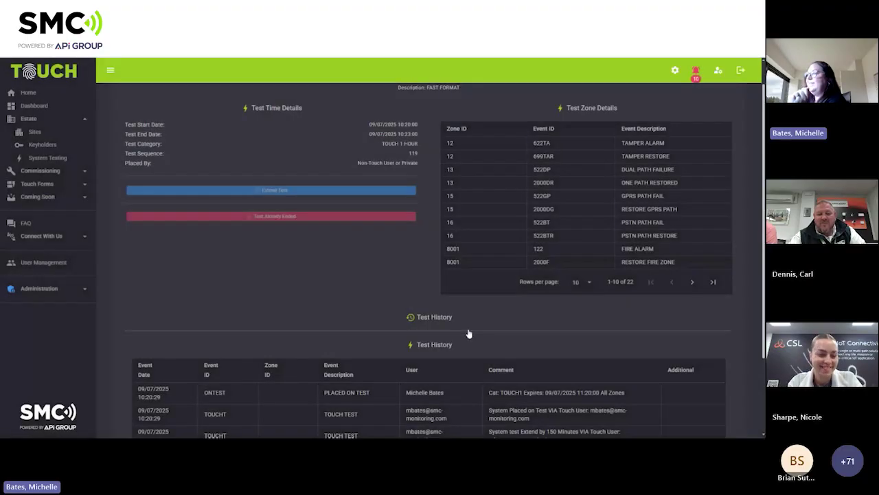
scroll(407, 194, up, 1)
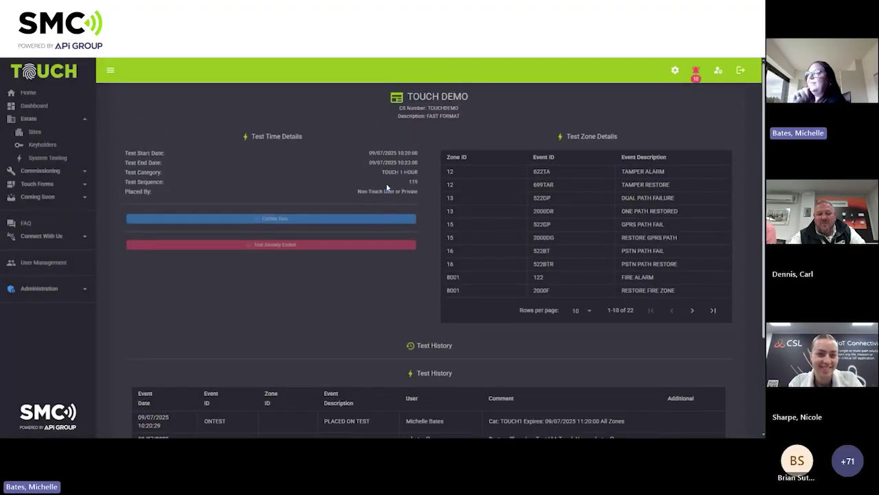
click(34, 133)
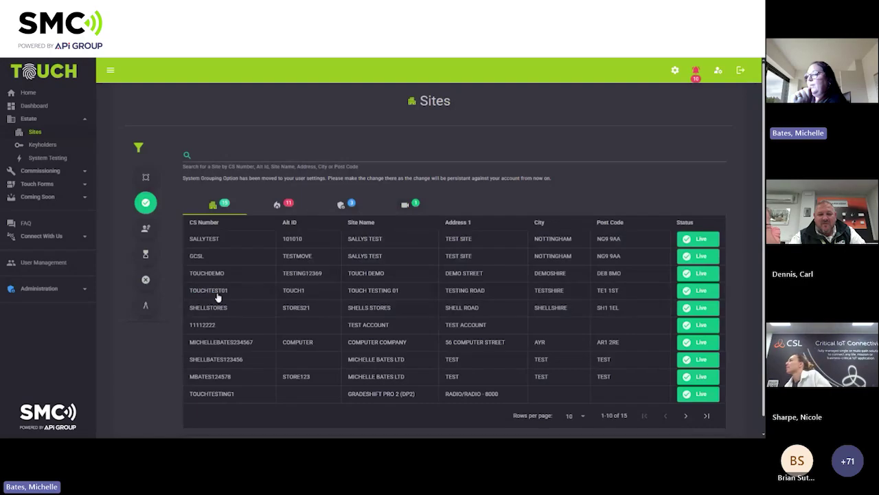
click(237, 276)
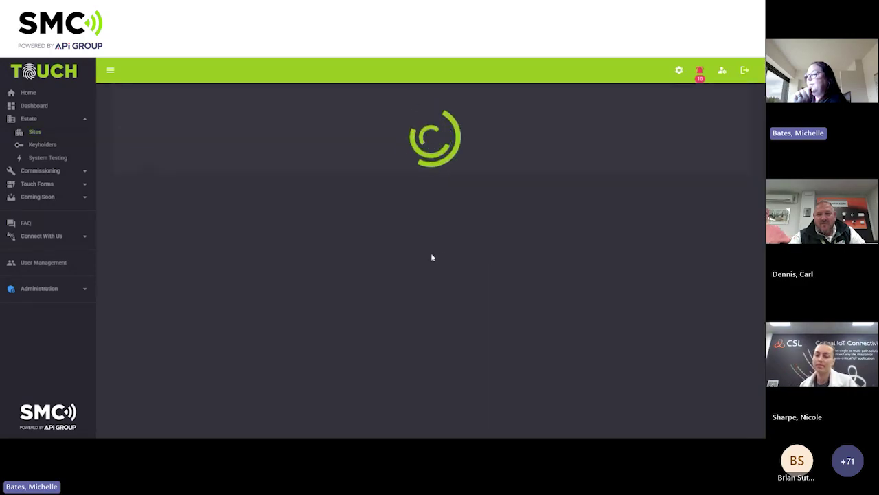
scroll(379, 243, down, 2)
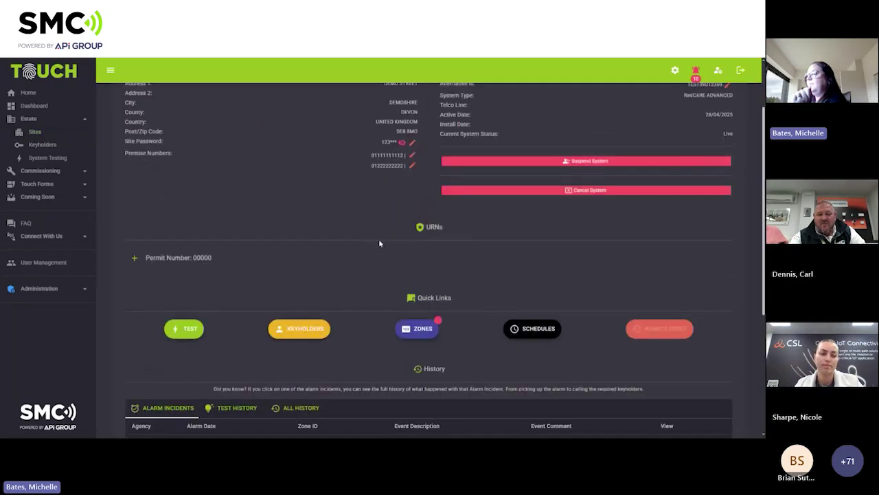
Open TOUCH DEMO's Keyholders page from the site's quick links.
click(299, 329)
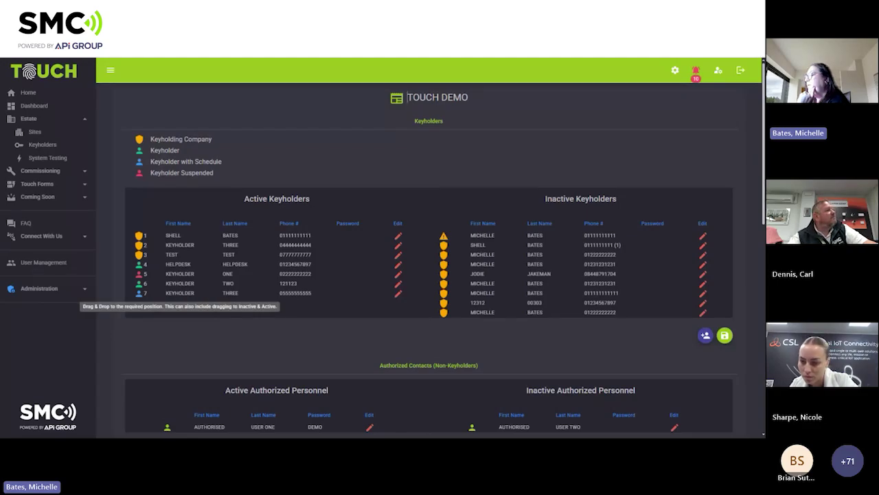
Move KEYHOLDER THREE into Inactive Keyholders and save the list.
drag(141, 293, 481, 311)
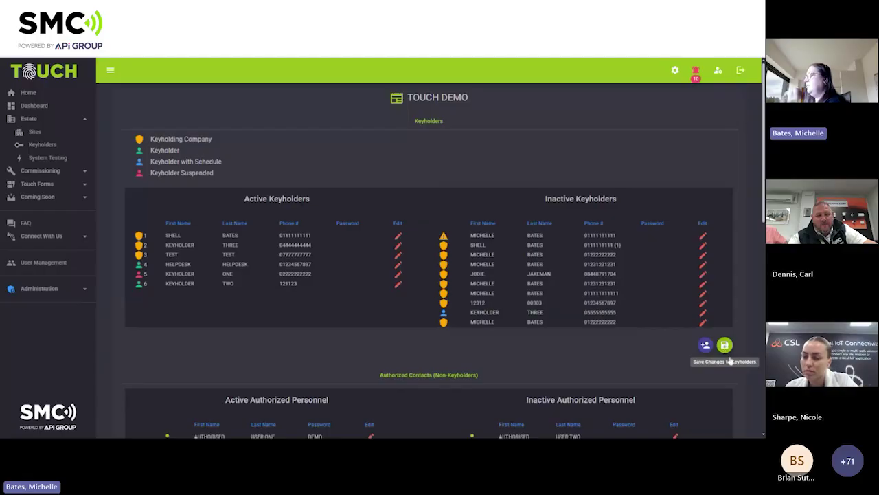
click(726, 346)
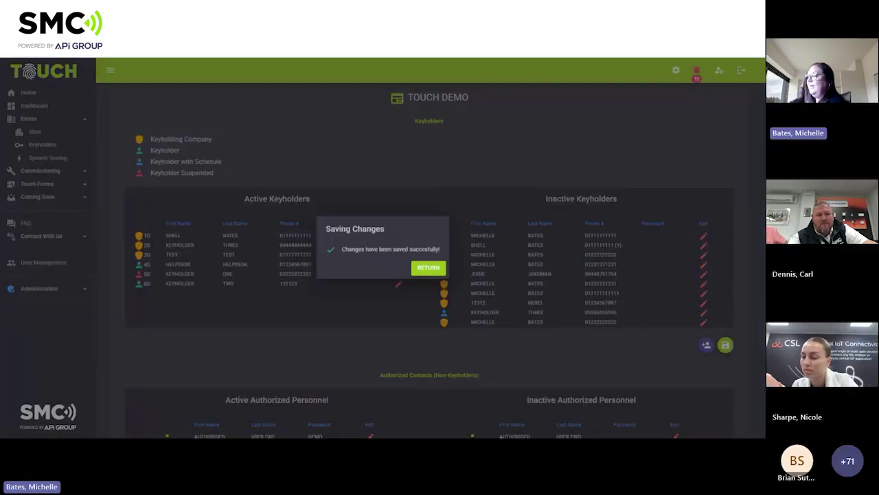
click(542, 337)
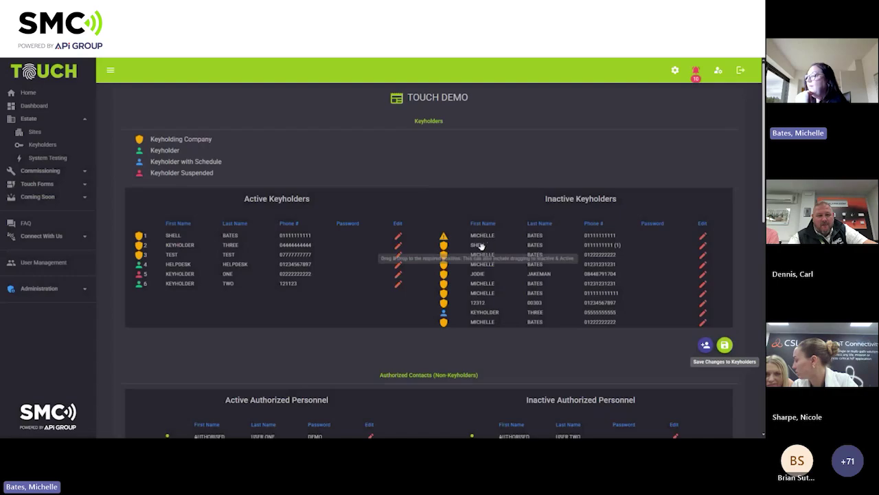
Drag an inactive keyholder row back among the active keyholders and save again.
drag(481, 248, 473, 250)
drag(472, 250, 168, 289)
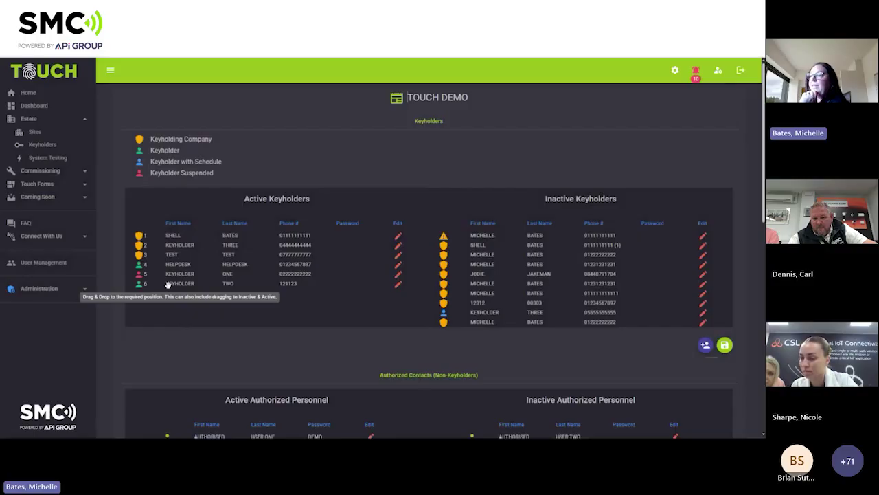
click(725, 346)
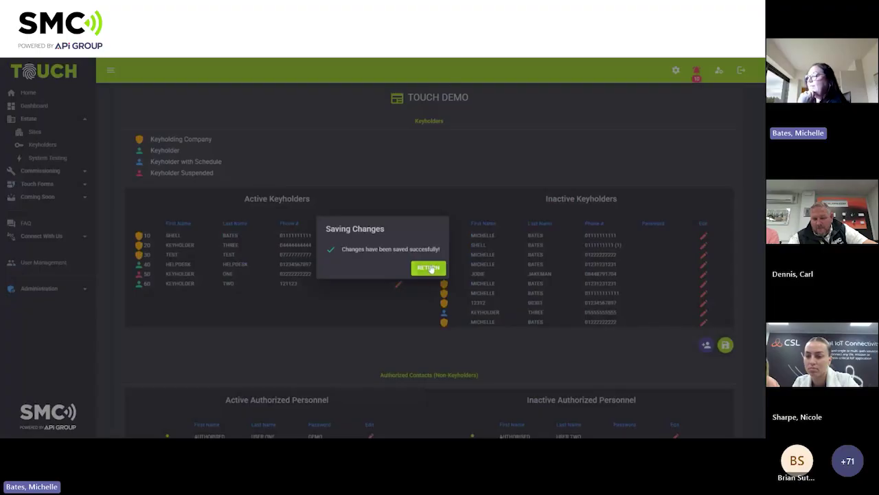
click(498, 340)
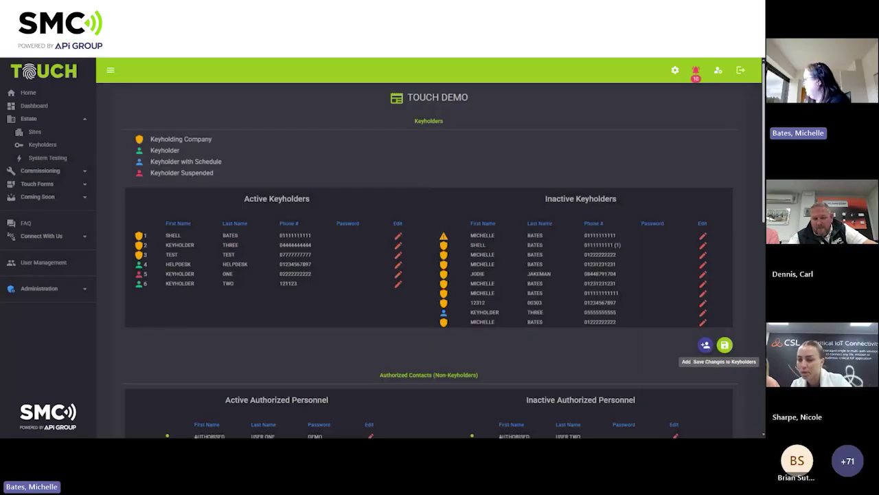
Start a new keyholder and enter their first and last name.
click(705, 346)
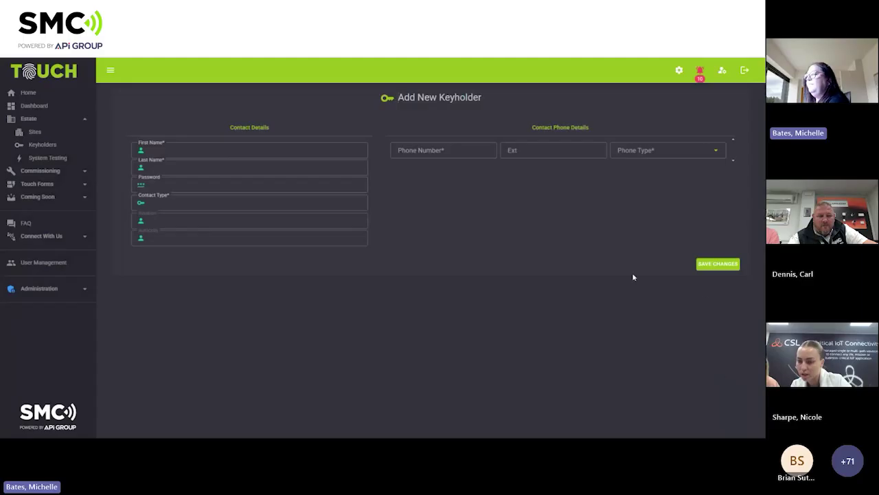
click(249, 150)
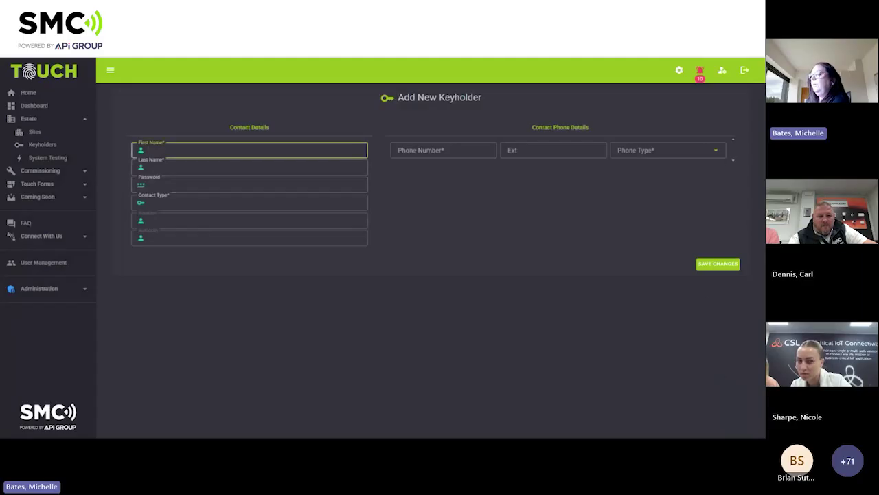
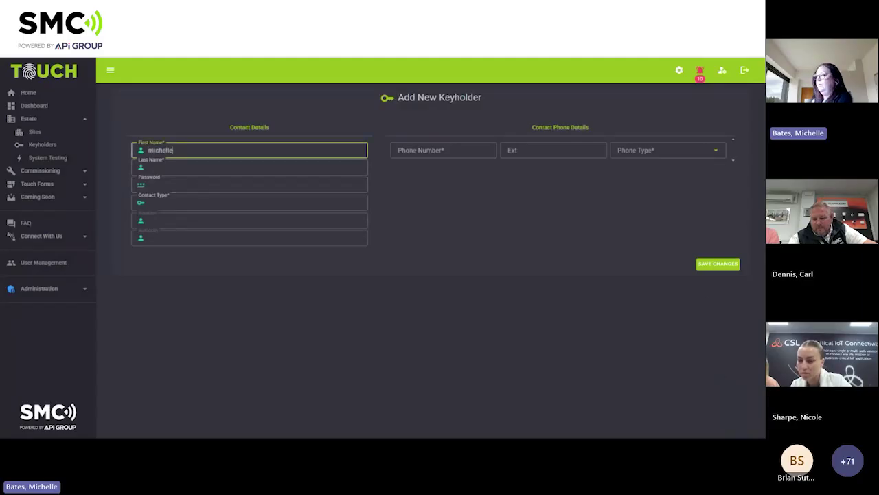
key(Tab)
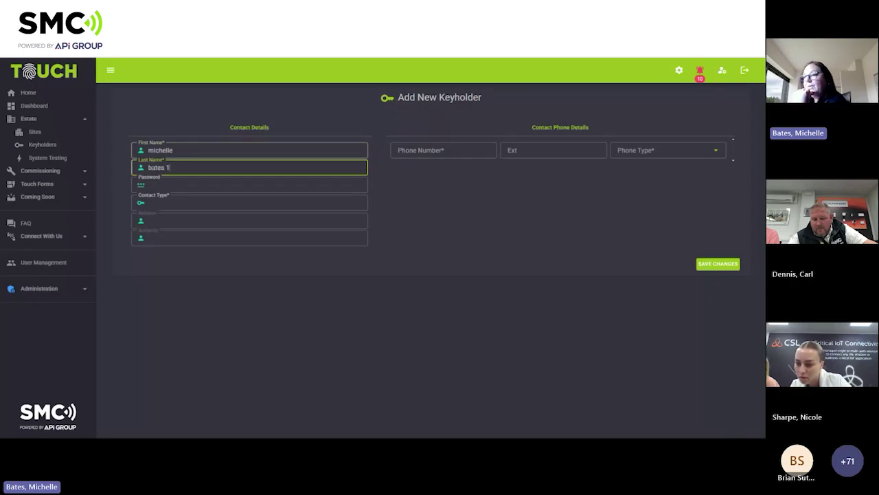
Try setting the Contact Type field without success.
click(202, 208)
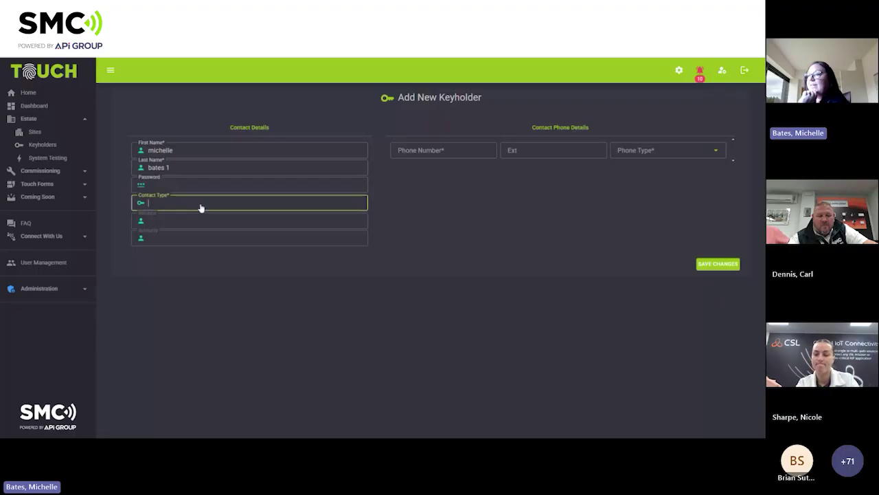
click(164, 186)
click(166, 205)
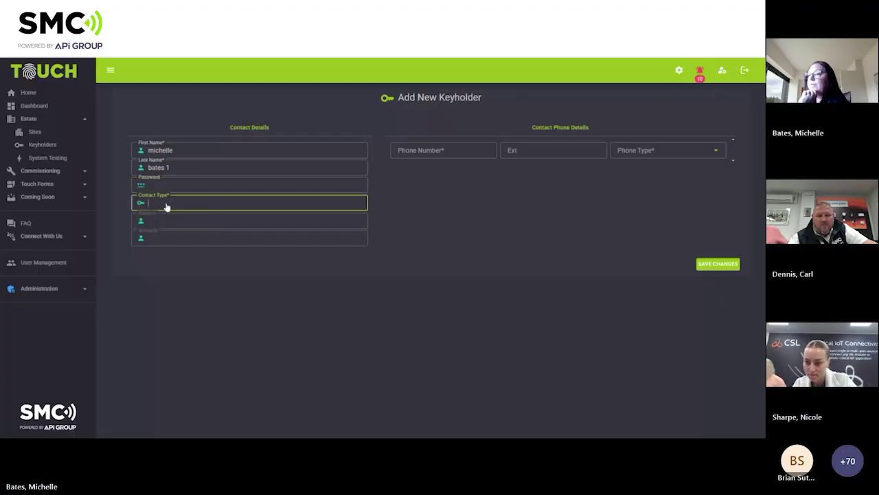
click(167, 206)
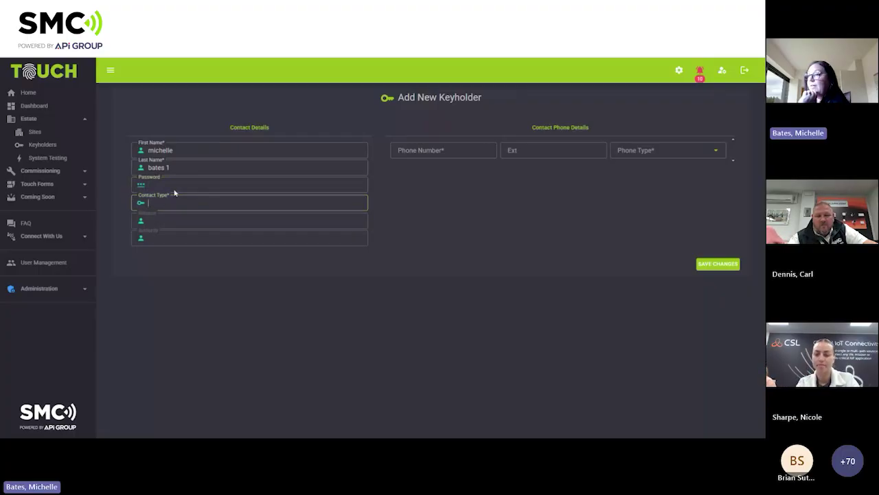
click(168, 150)
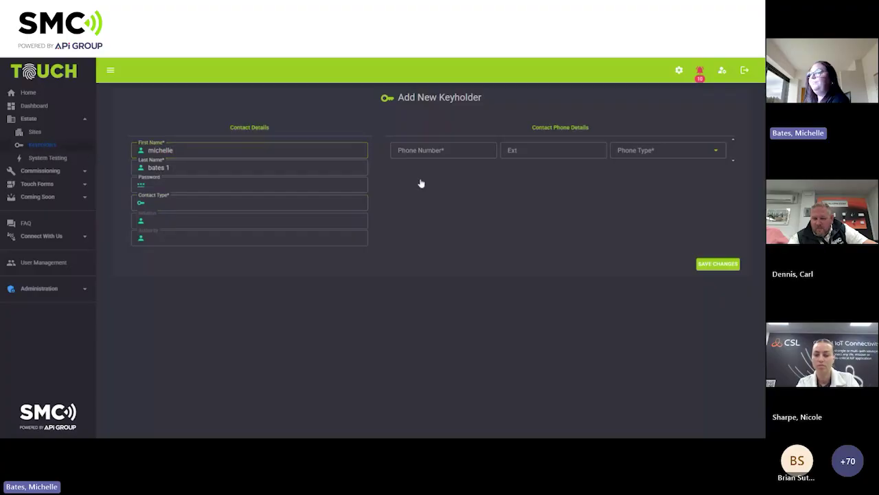
Return to TOUCH DEMO's Keyholders page through the Sites list.
click(388, 99)
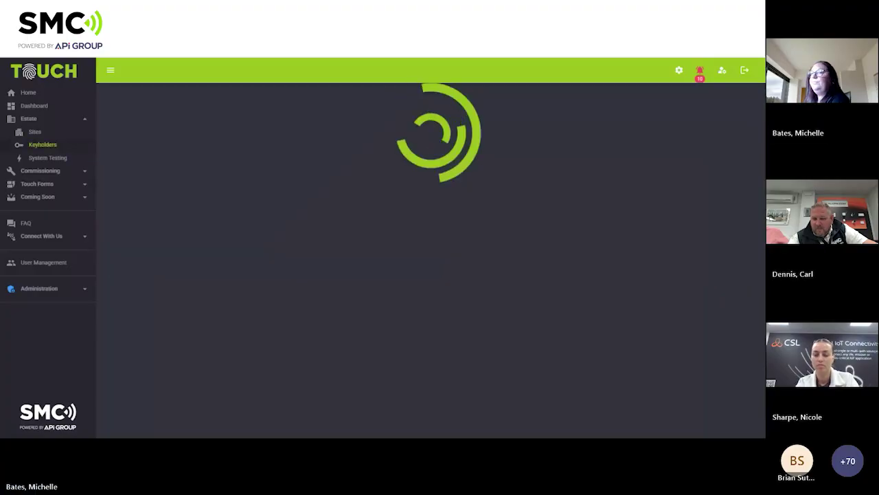
click(39, 133)
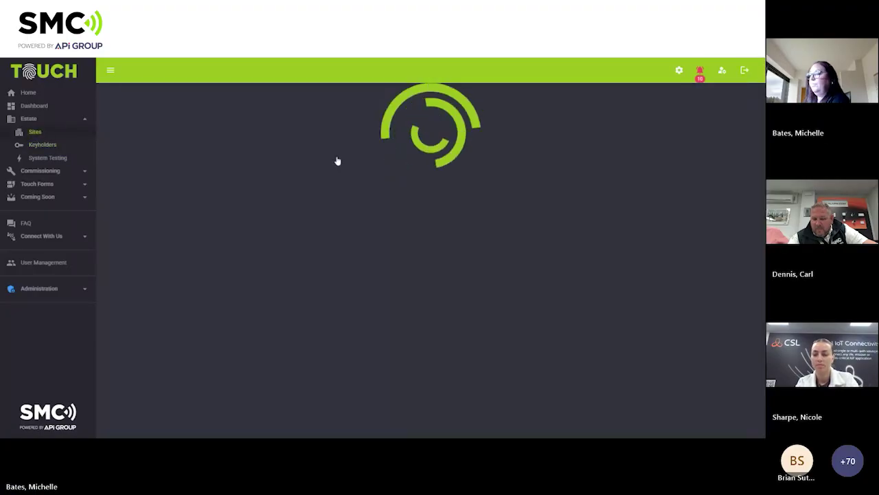
click(221, 280)
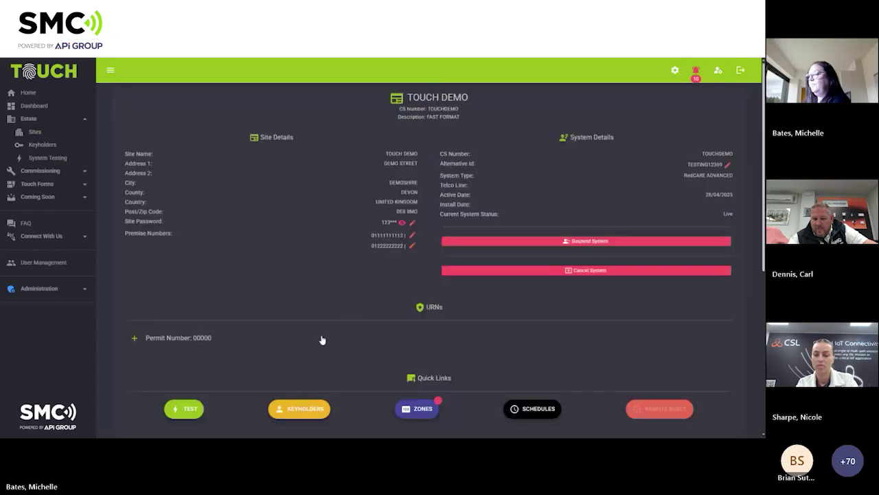
scroll(316, 333, down, 2)
click(309, 334)
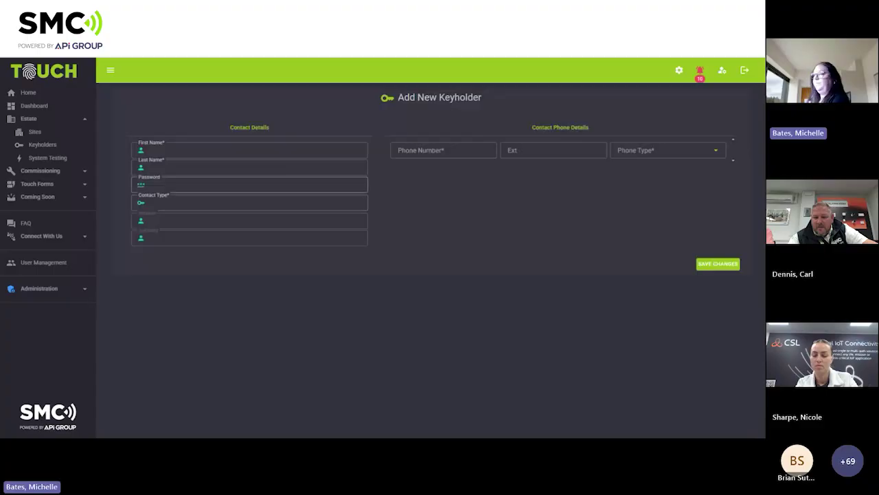
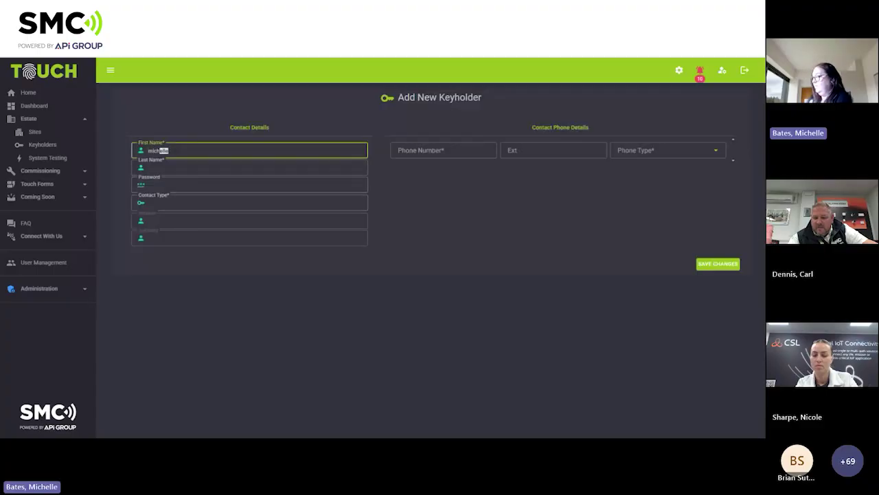
Fill in the new keyholder's first name and last name (with '1' suffix).
key(Tab)
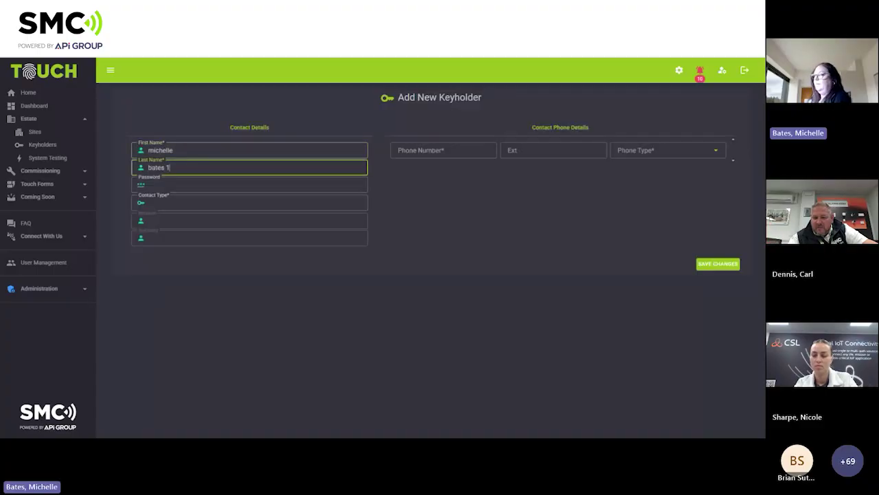
key(Tab)
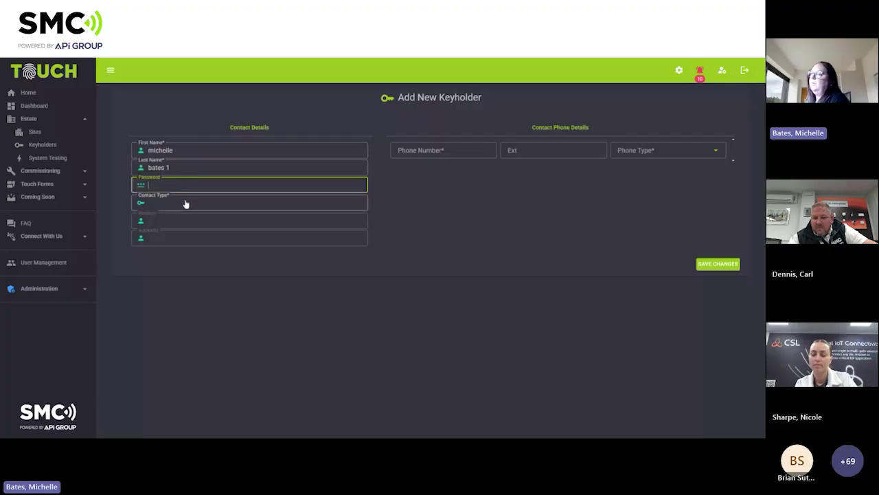
click(186, 201)
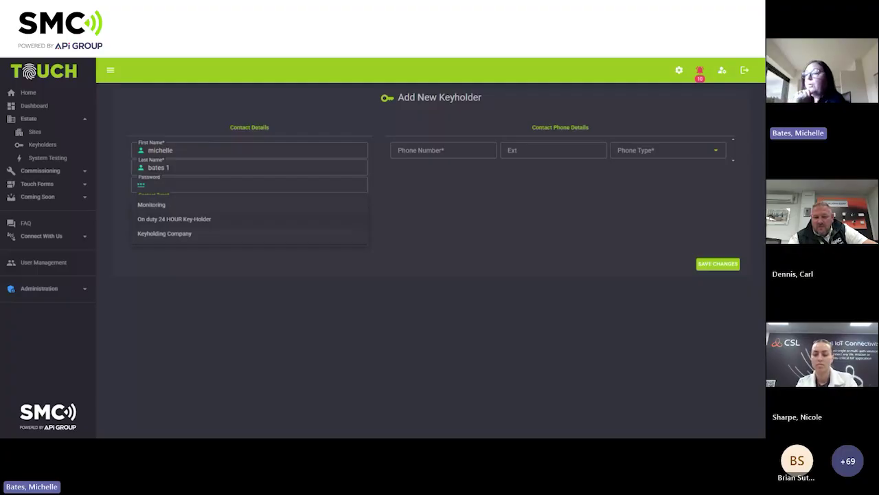
Set contact type Keyholding Company, add the phone number as 24 Hr Security, and save.
click(194, 234)
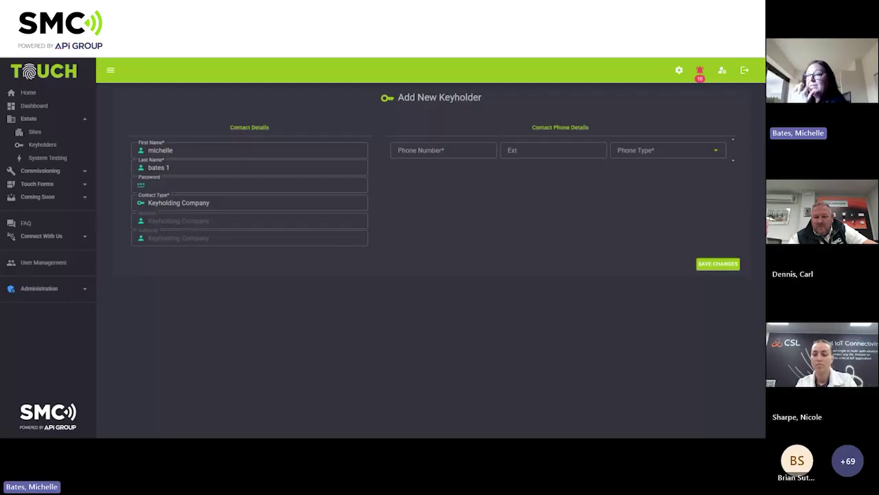
click(425, 150)
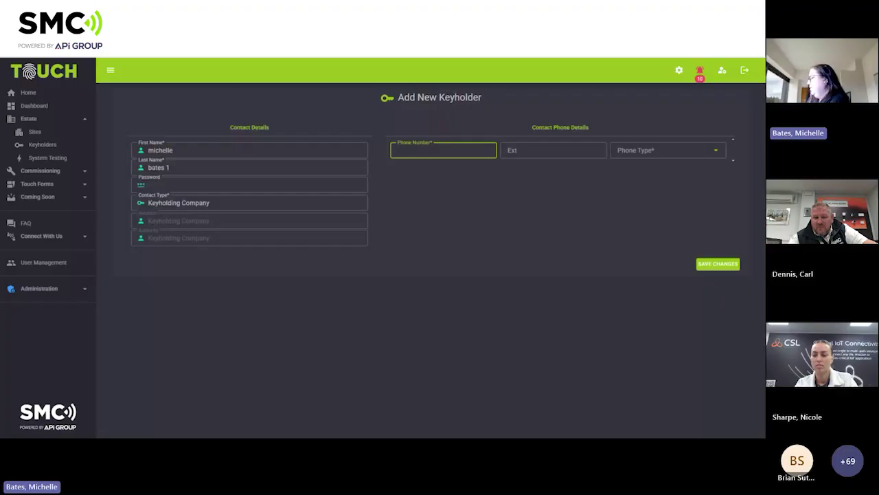
text(01222222222)
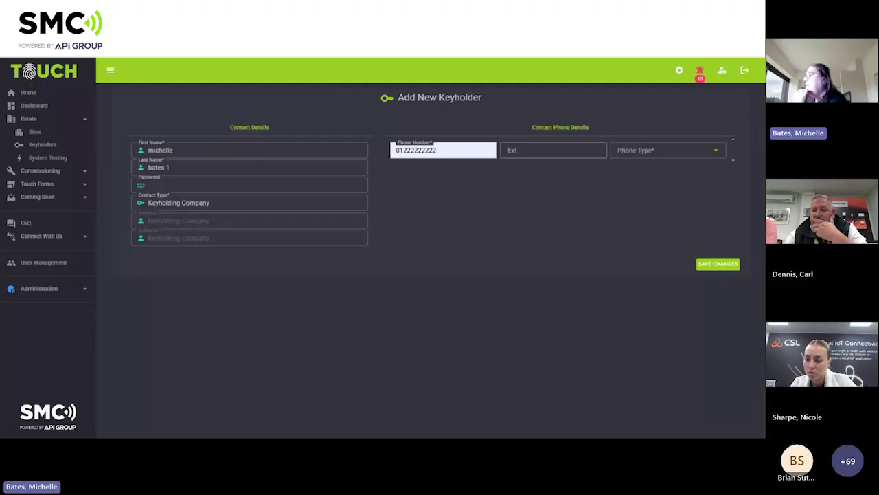
click(554, 150)
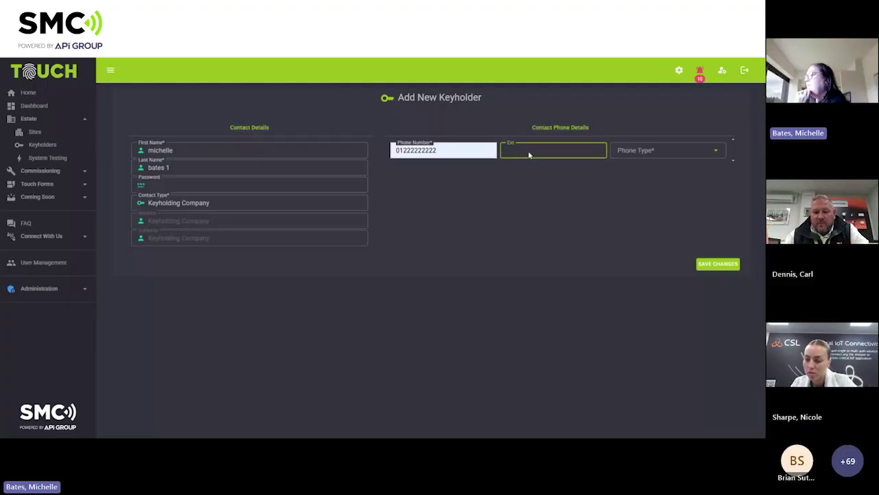
click(639, 152)
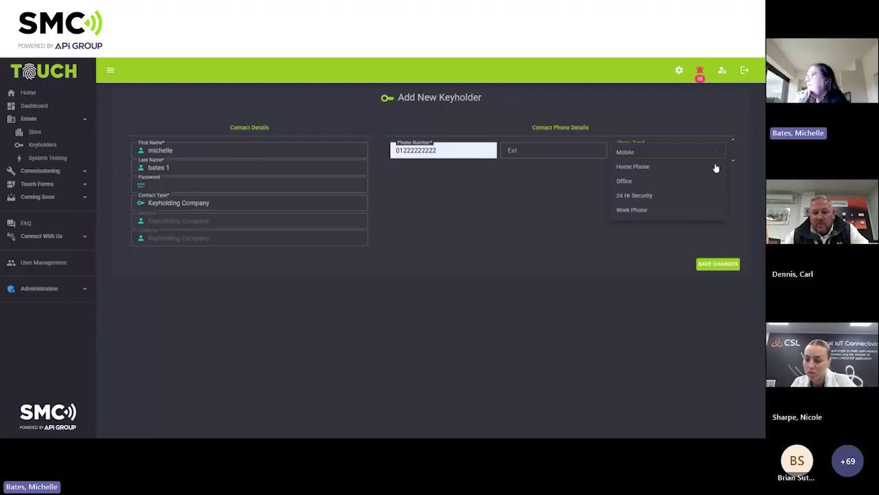
click(667, 198)
click(717, 265)
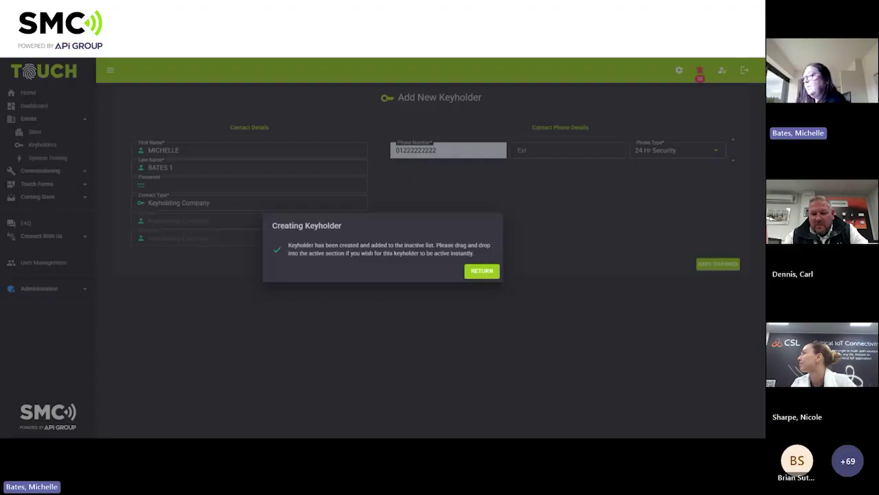
click(480, 272)
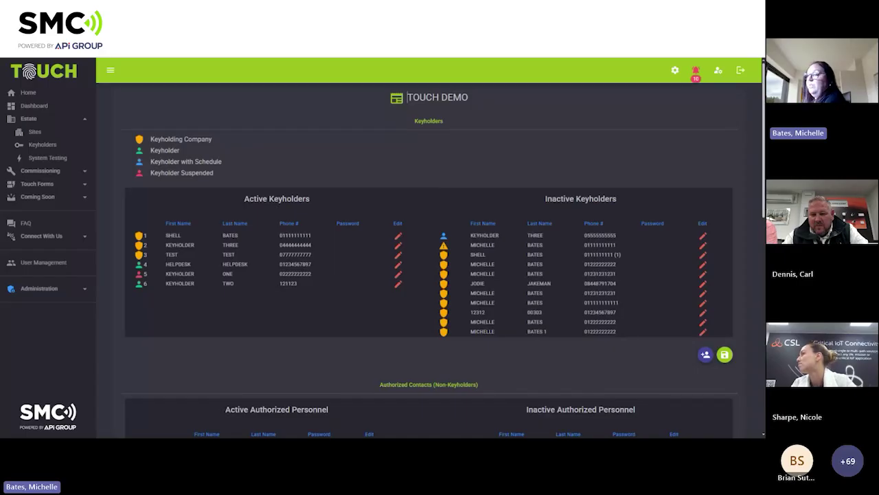
Activate the new keyholder at position five, below HELPDESK, and save the keyholder order.
mouse_move(275, 283)
mouse_down()
mouse_move(275, 297)
mouse_move(275, 243)
mouse_move(274, 276)
mouse_up()
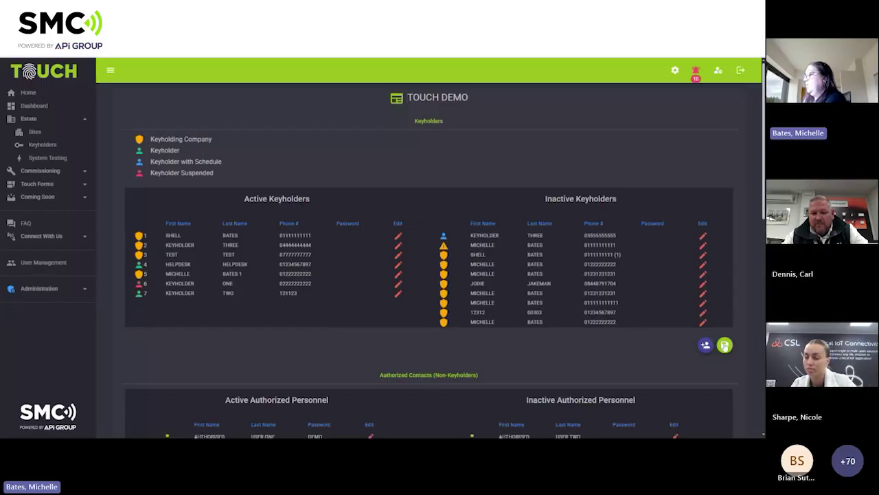
click(725, 346)
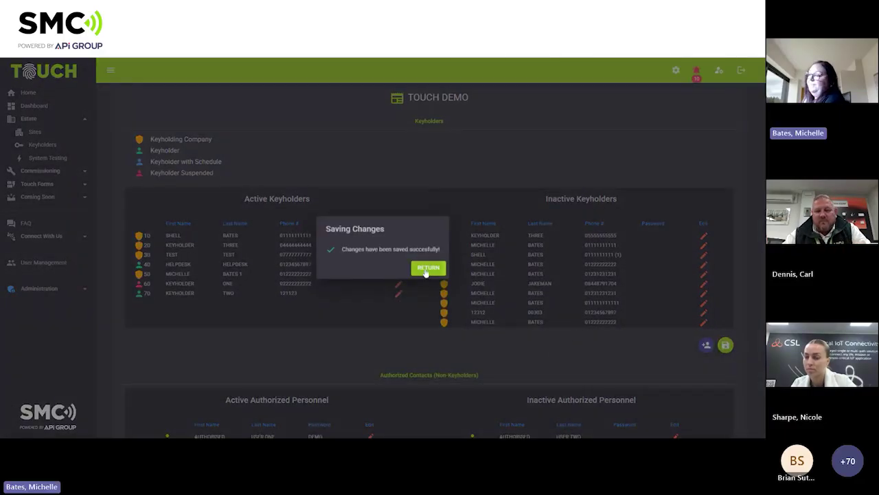
click(426, 269)
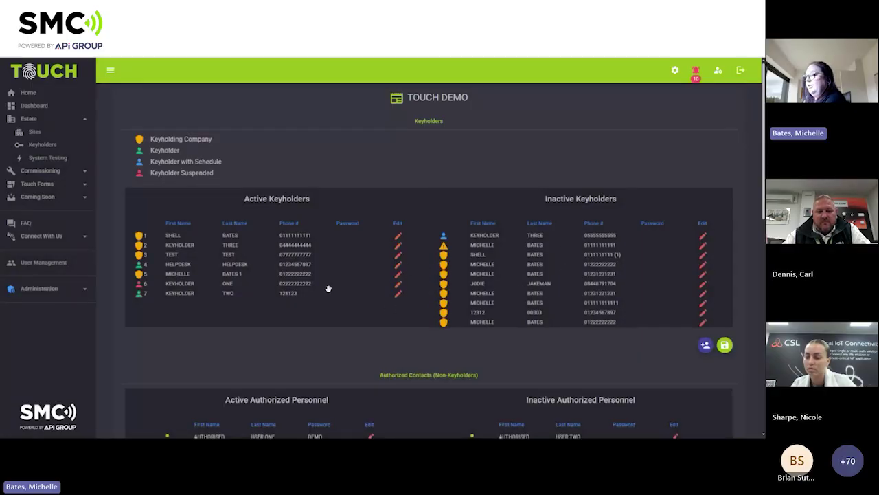
Open the new keyholder's details and the Contact Phone Schedule Details for its phone number.
click(398, 276)
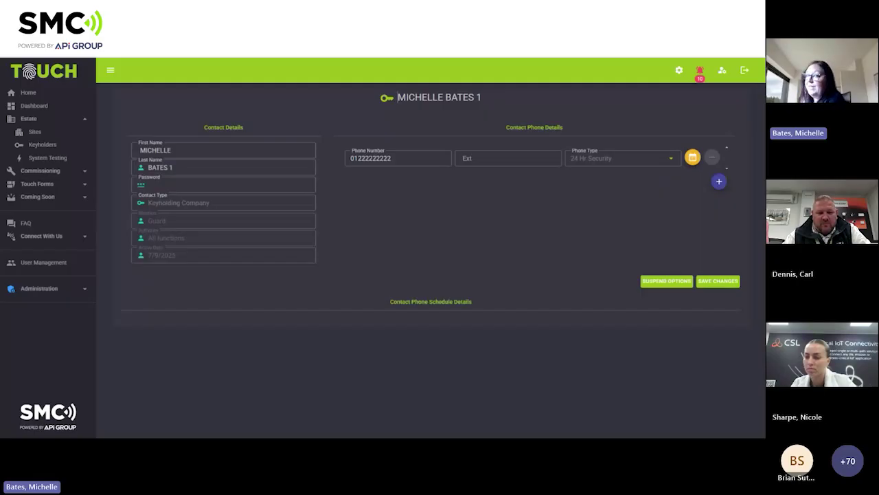
click(692, 157)
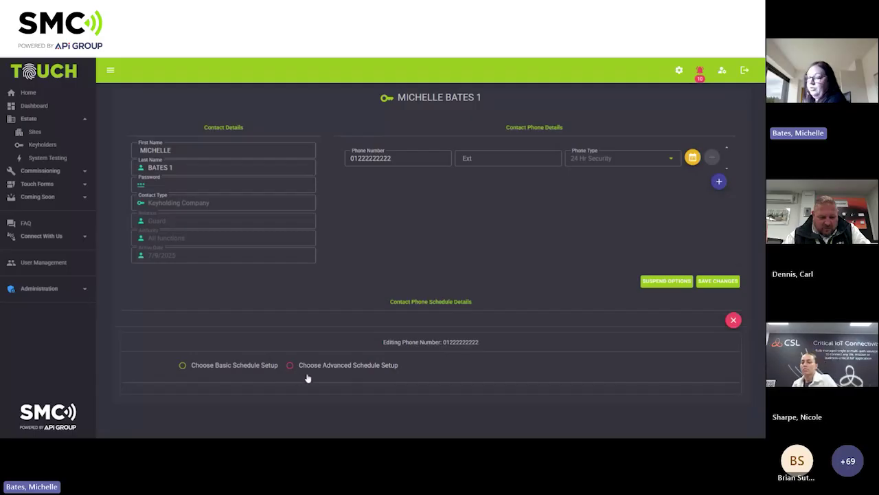
Choose basic schedule setup and include Tuesday, Wednesday, Thursday and Friday.
click(182, 364)
scroll(389, 311, down, 5)
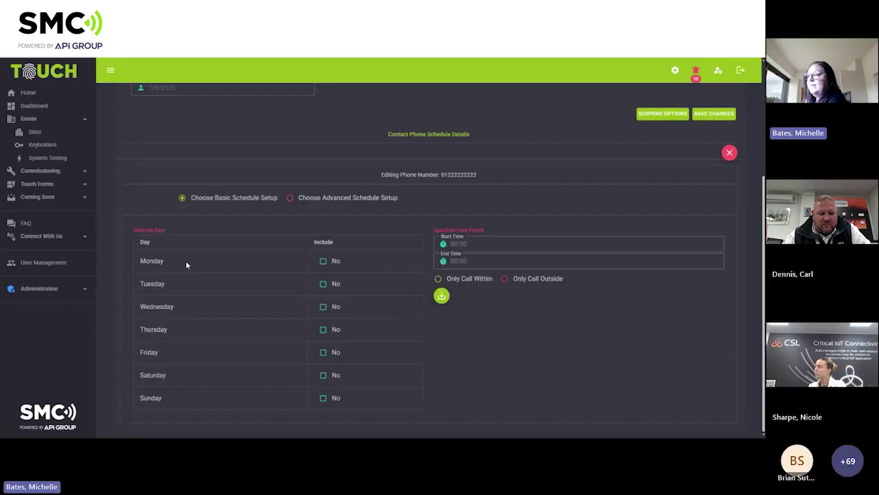
click(322, 284)
click(321, 306)
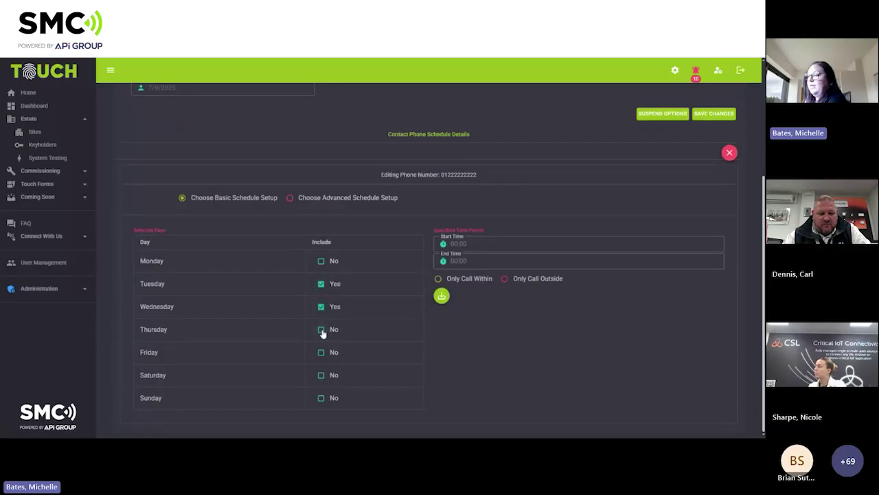
click(321, 330)
click(321, 353)
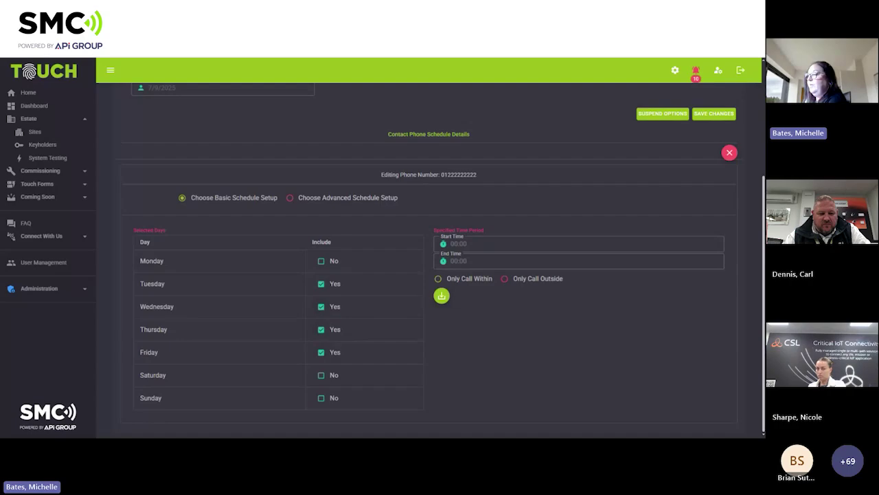
Set hours 09:00 to 17:00 with Only Call Within, and save the schedule.
click(474, 245)
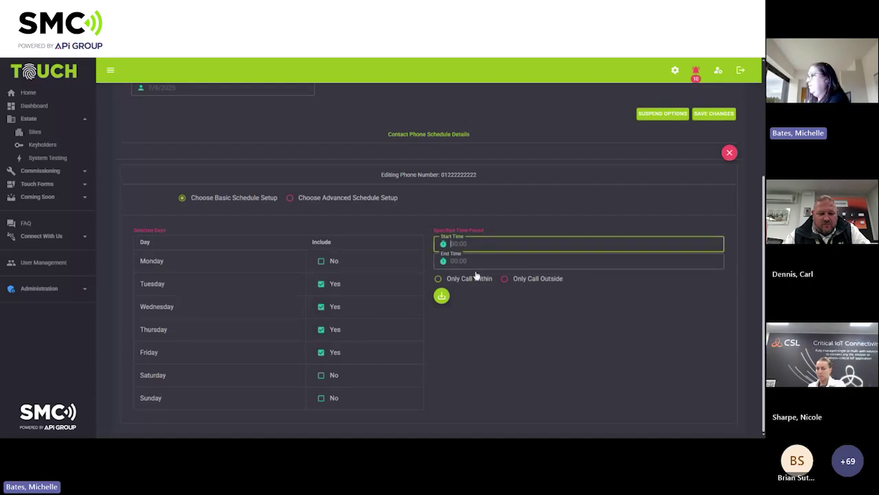
text(09)
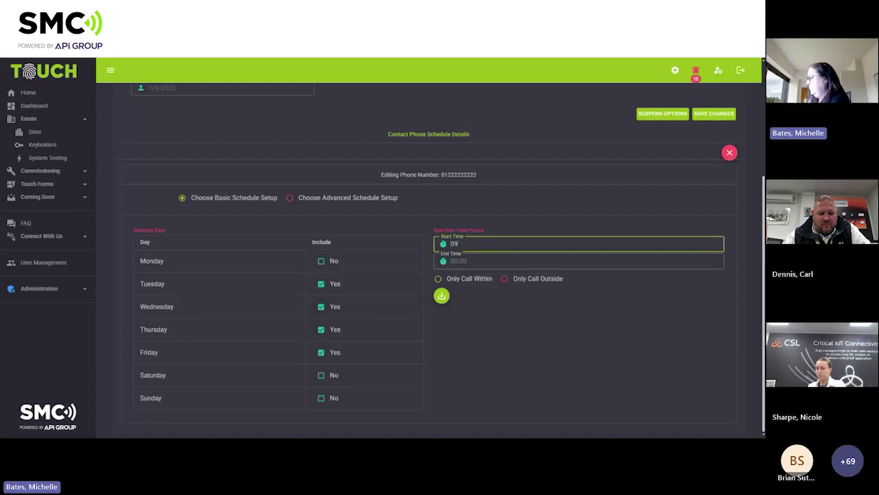
text(:0)
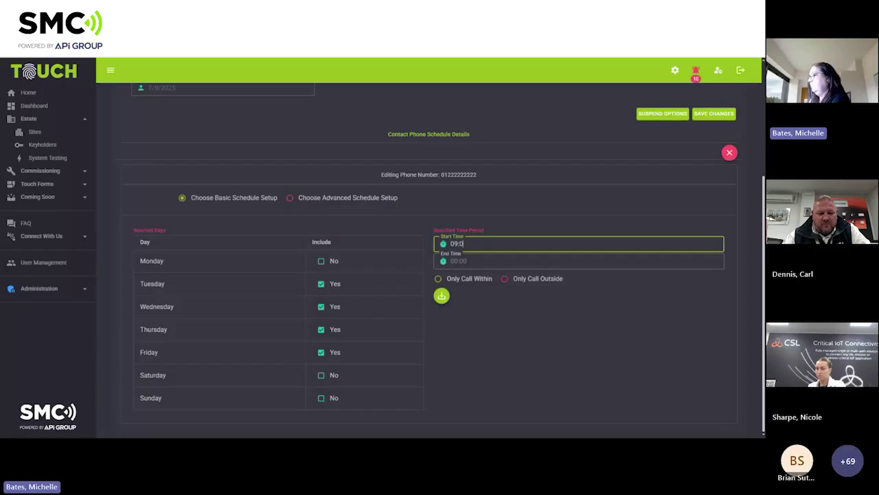
text(0)
key(Tab)
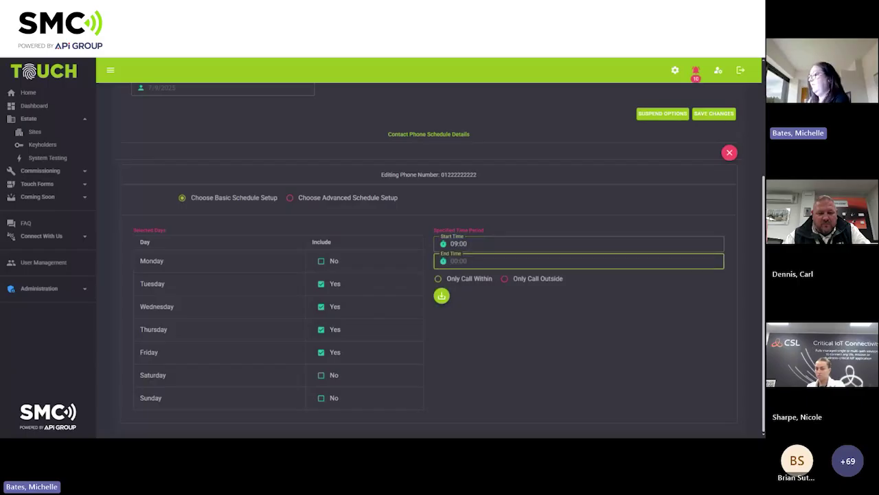
text(17)
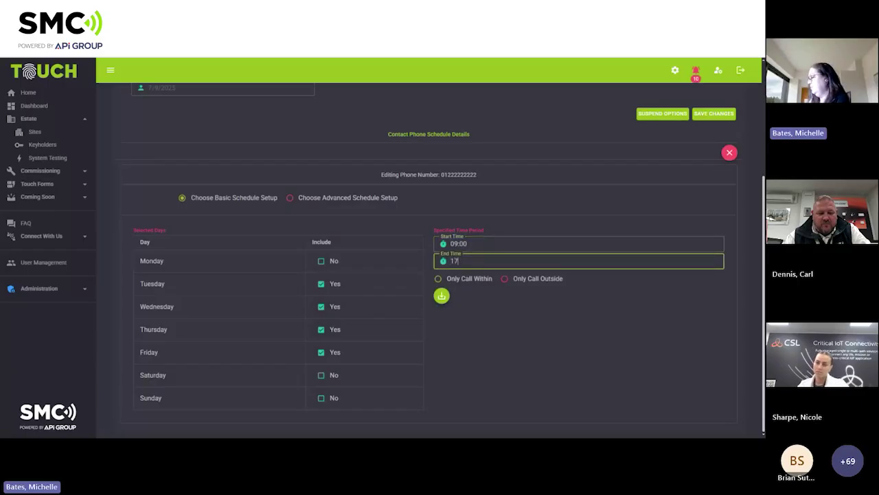
text(:00)
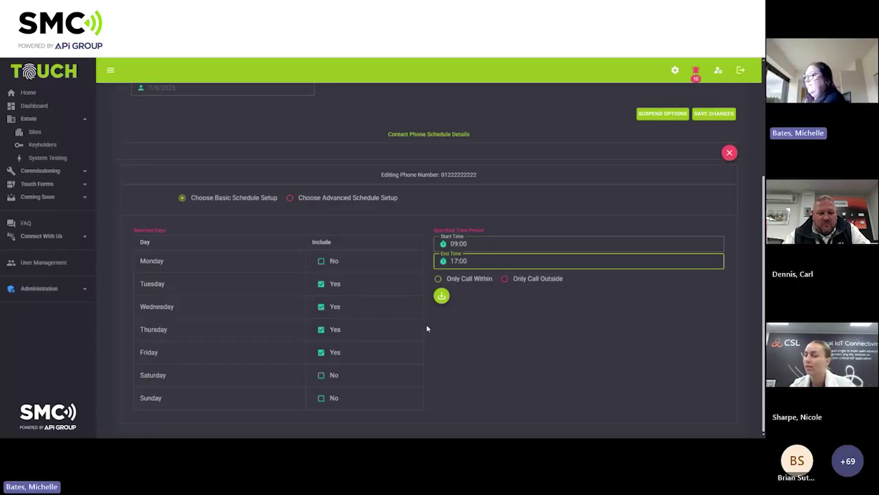
click(438, 280)
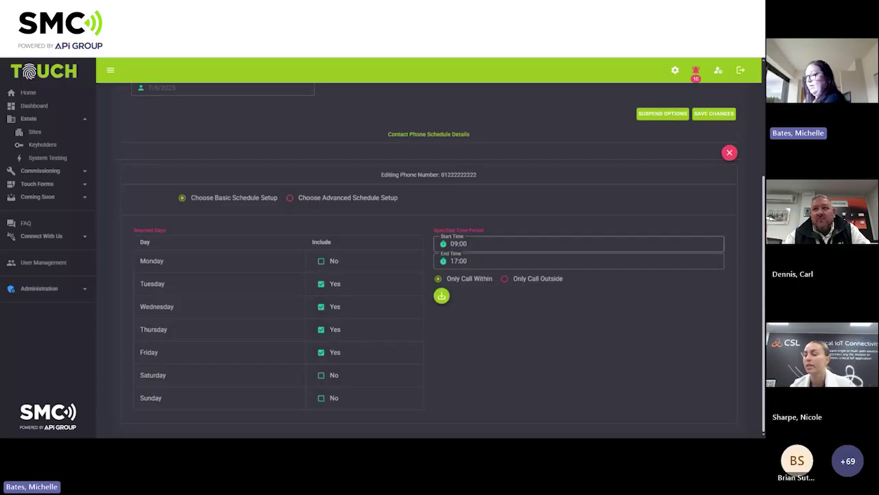
click(441, 295)
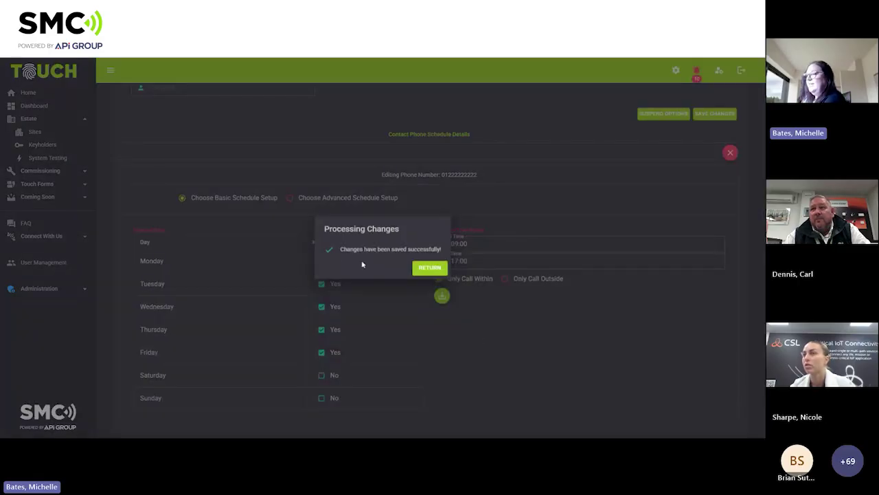
click(433, 268)
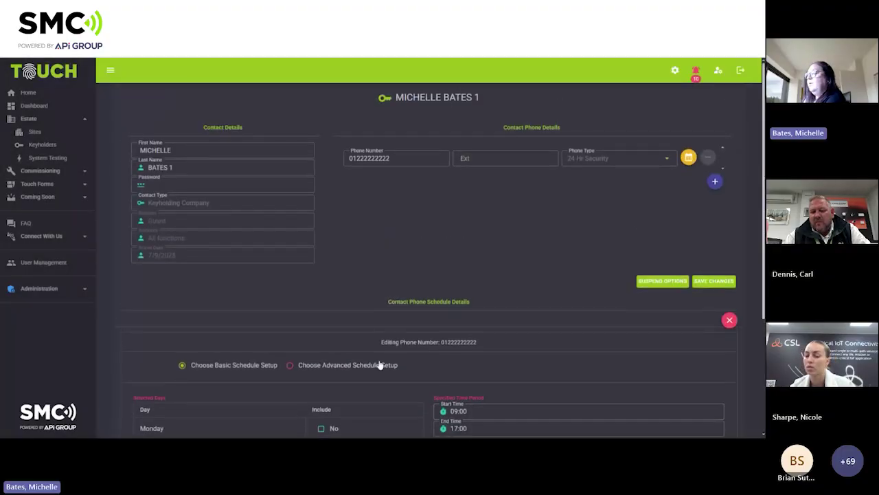
Select Choose Advanced Schedule Setup for the phone number's schedule.
scroll(378, 365, down, 1)
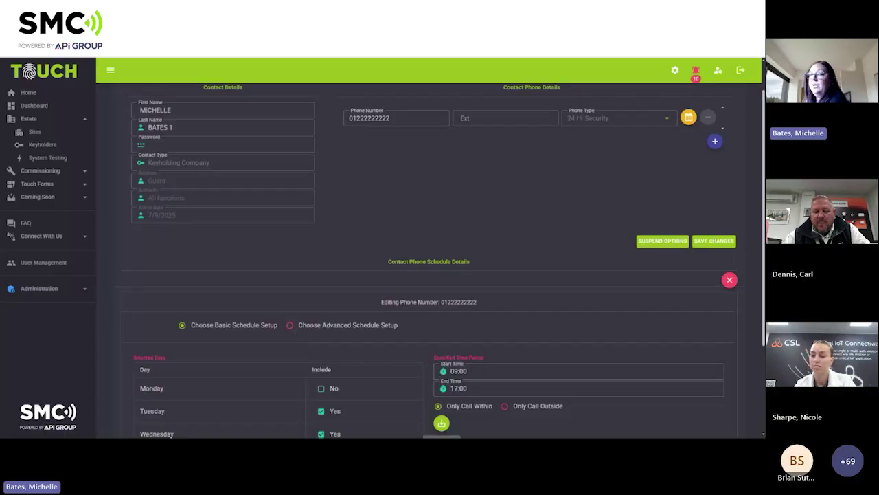
click(291, 326)
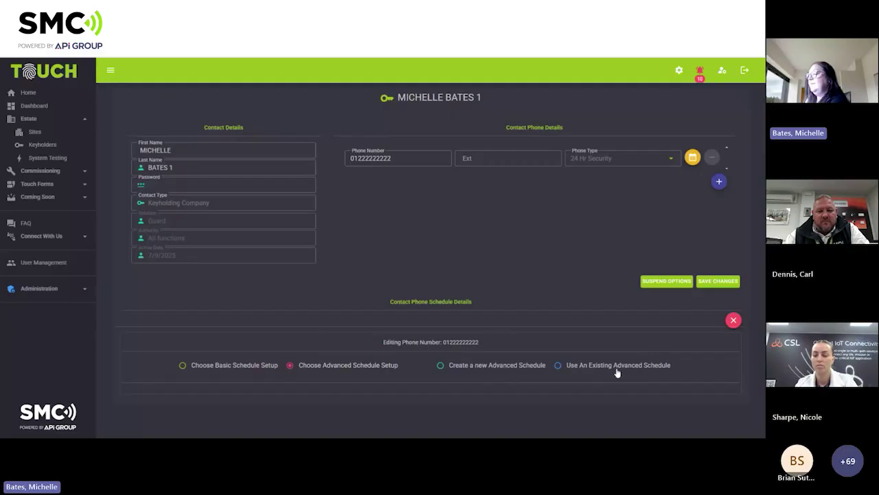
Create a new advanced schedule with a Monday row from 09:00 to 17:00.
click(441, 367)
scroll(546, 267, down, 1)
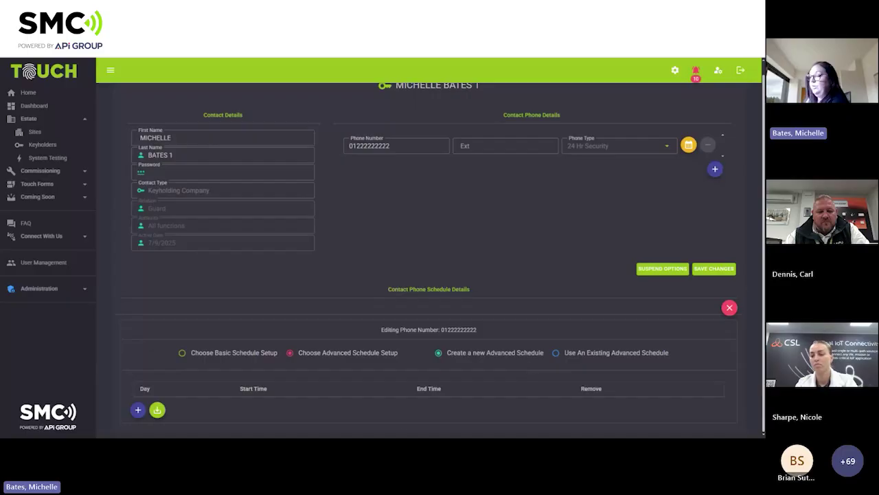
click(137, 410)
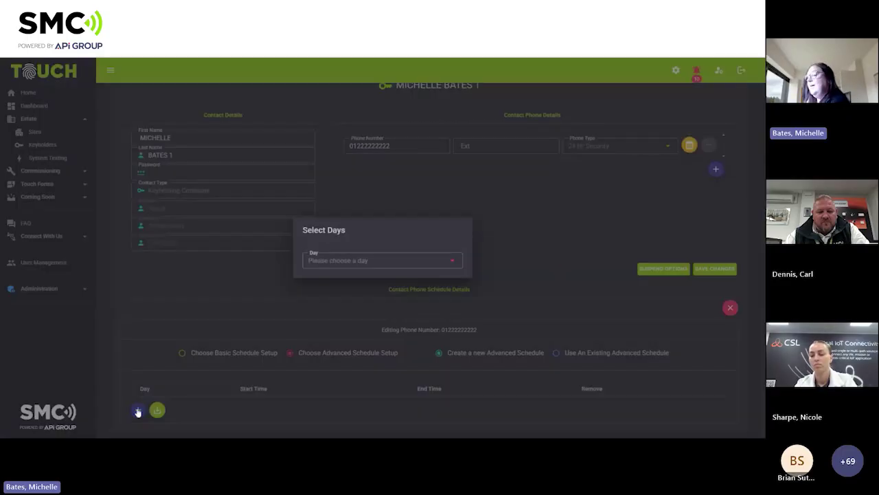
click(448, 263)
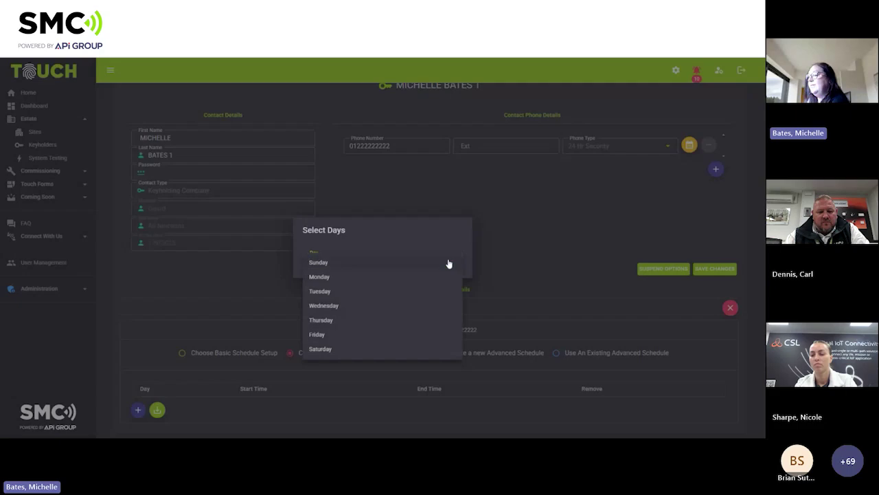
click(357, 280)
click(275, 385)
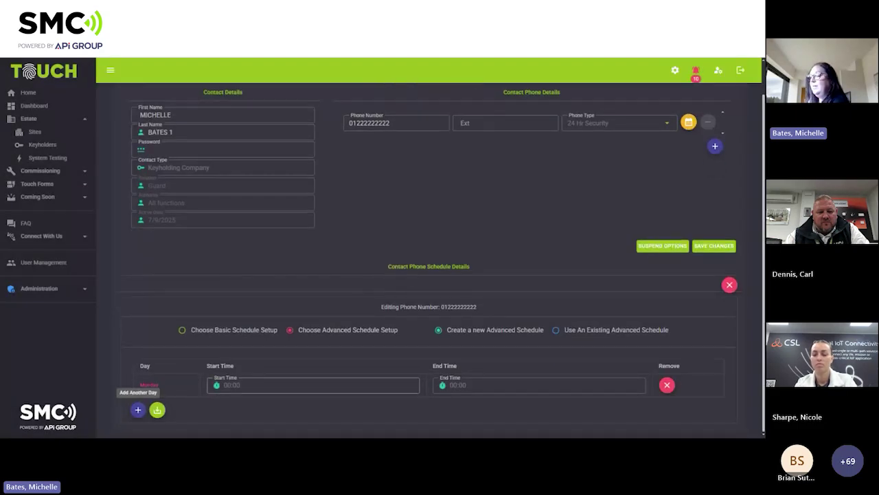
text(09:)
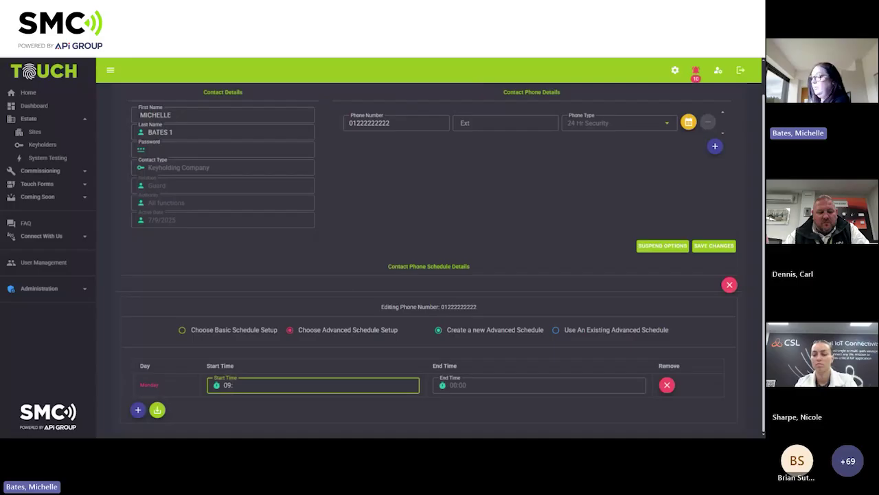
text(00)
key(Tab)
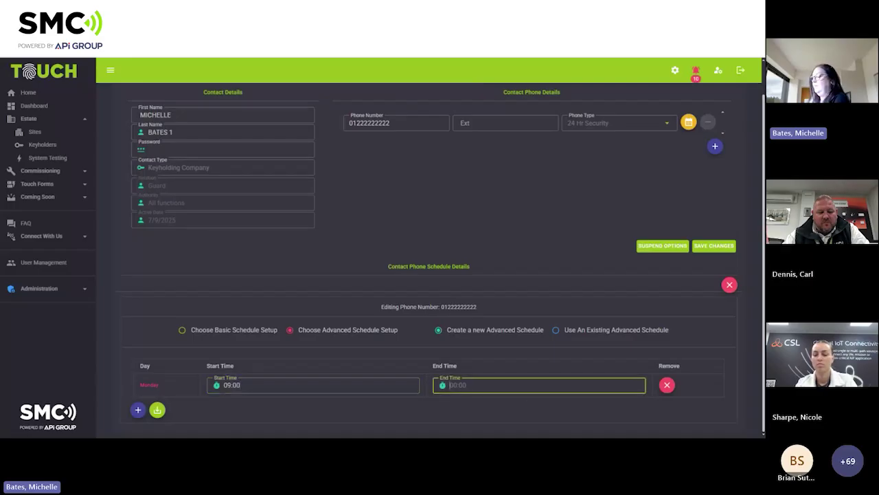
text(17:)
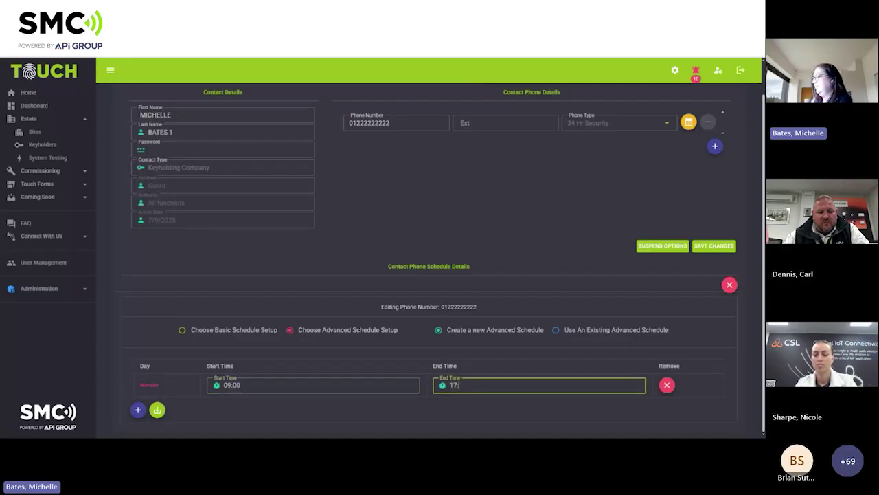
text(00)
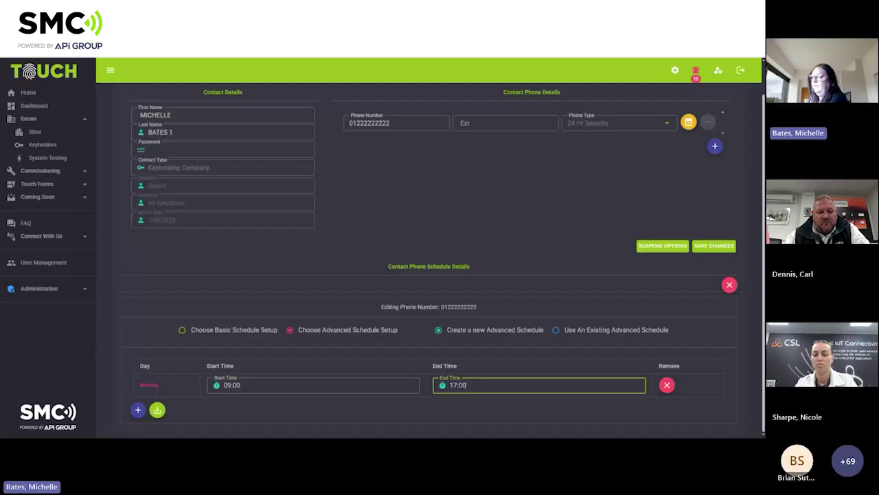
Add a Wednesday row to the advanced schedule from 10:00 to 15:00.
click(137, 409)
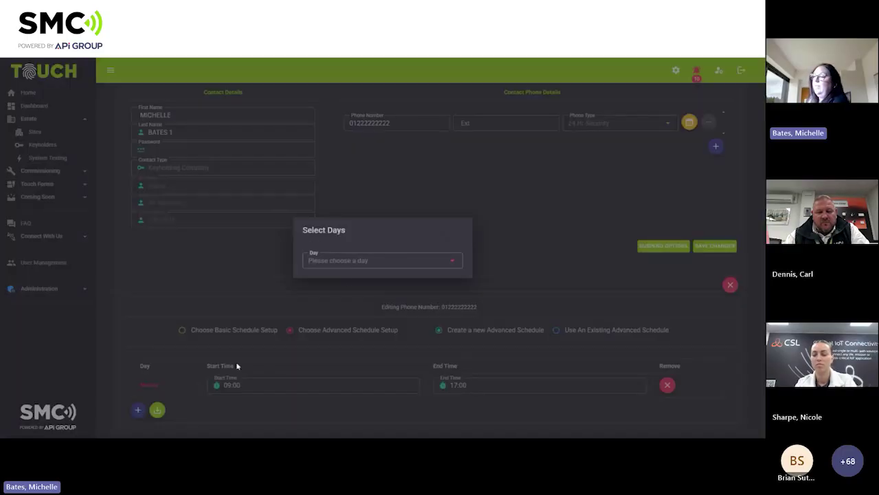
click(349, 267)
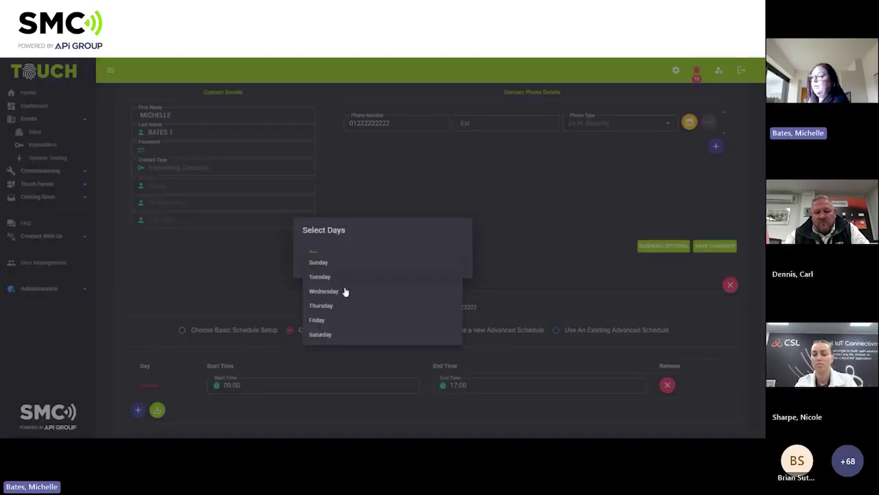
click(341, 293)
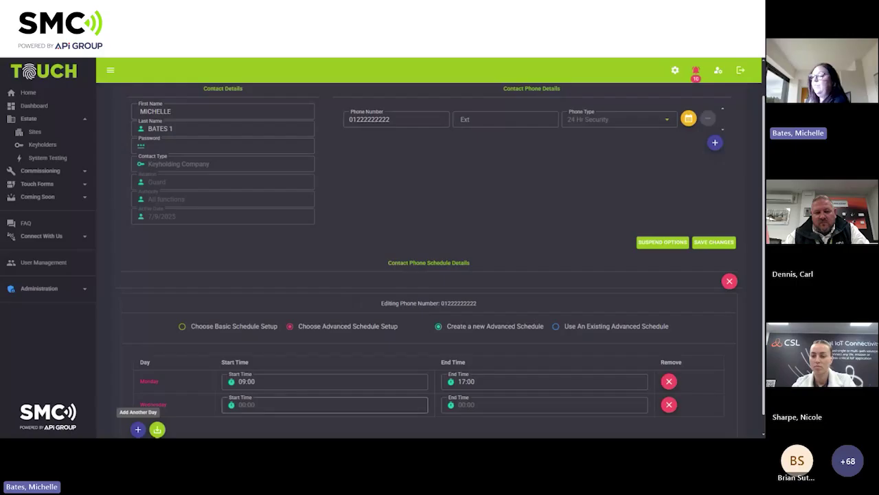
click(275, 405)
text(1)
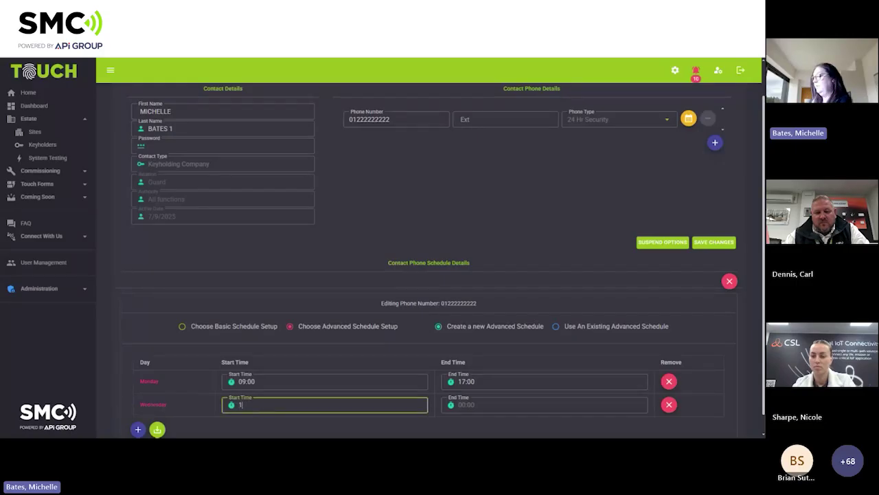
text(0:00)
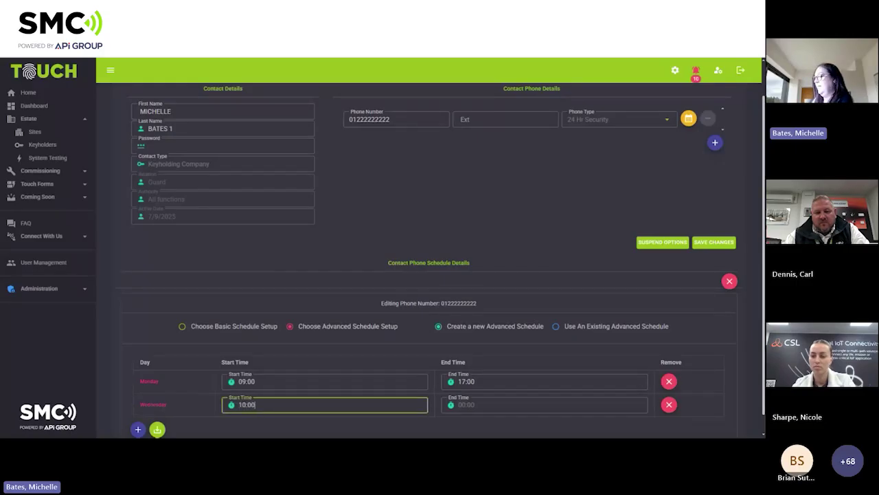
click(501, 405)
text(1)
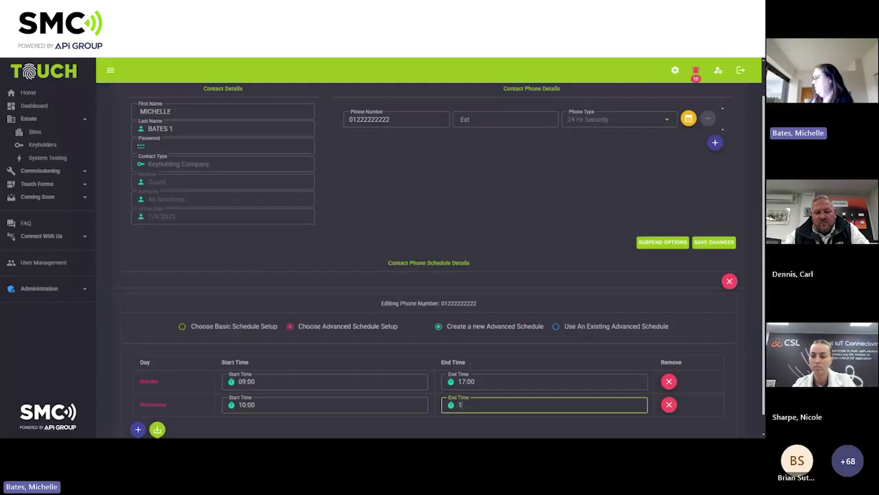
text(5:00)
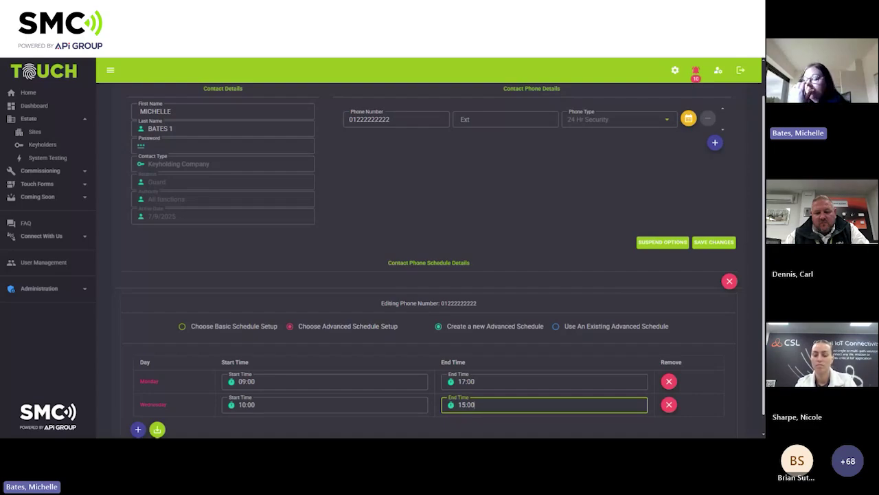
Save the Monday and Wednesday advanced schedule and bring up the keyholder's Amending Suspend Dates dialog.
click(157, 429)
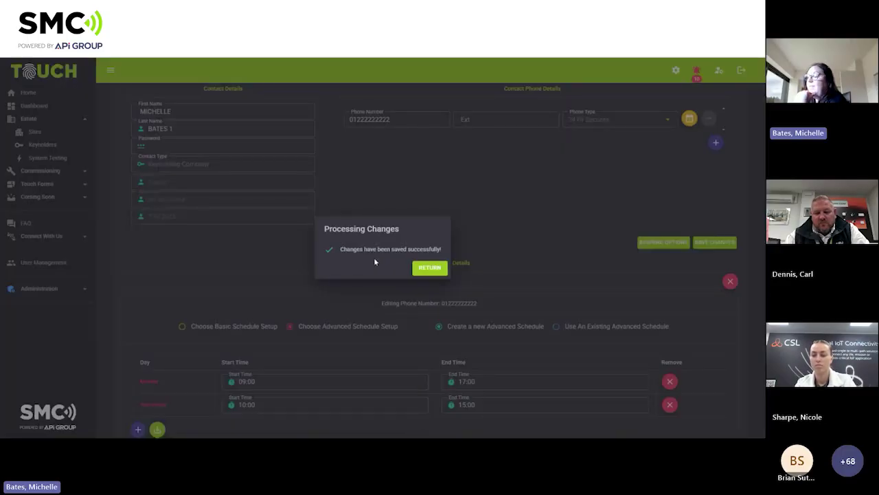
click(428, 268)
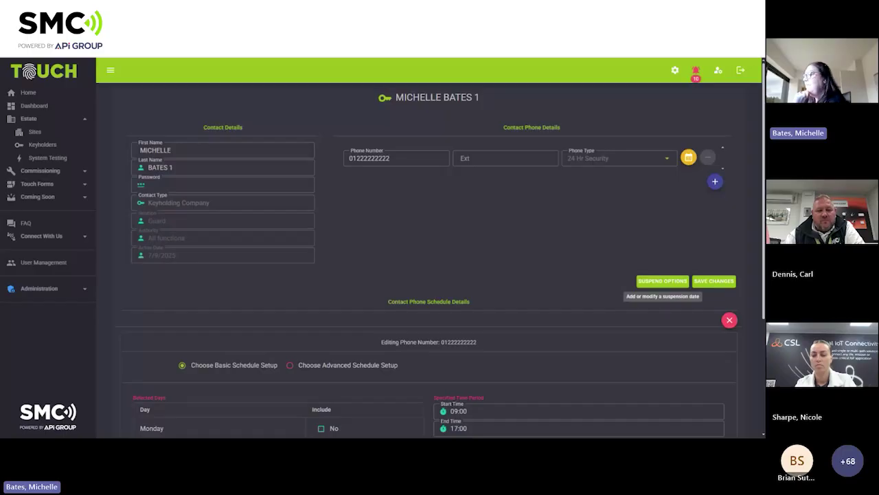
click(653, 281)
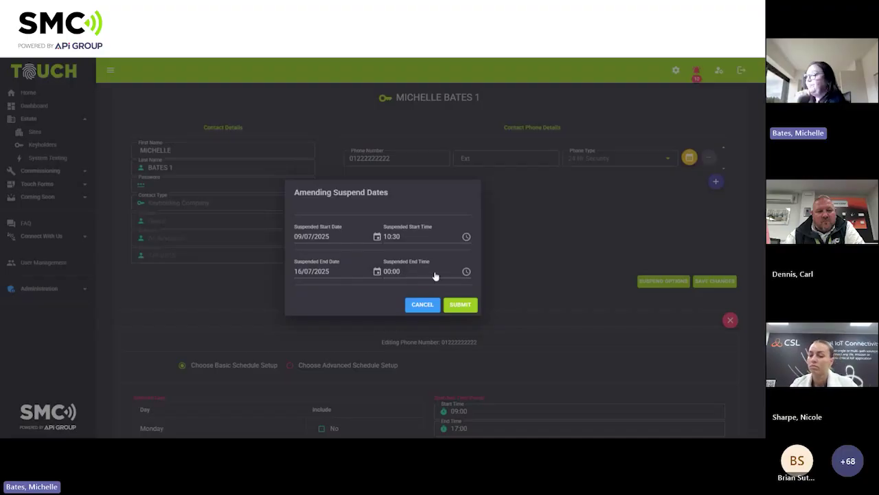
Cancel the suspension dates unchanged and go back to TOUCH DEMO's keyholders page.
click(424, 305)
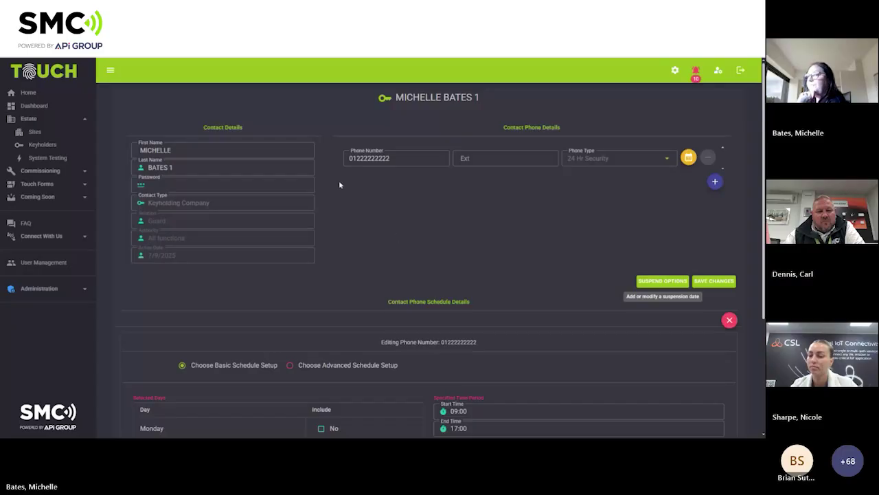
click(18, 61)
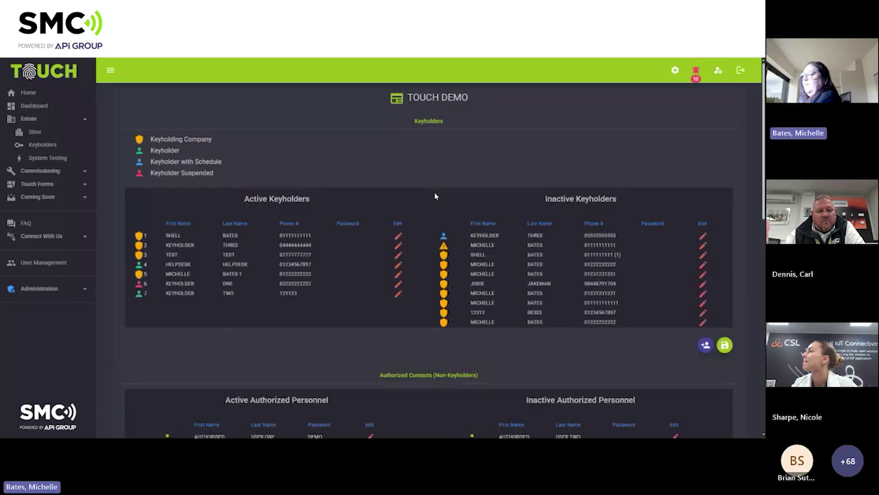
scroll(434, 194, down, 3)
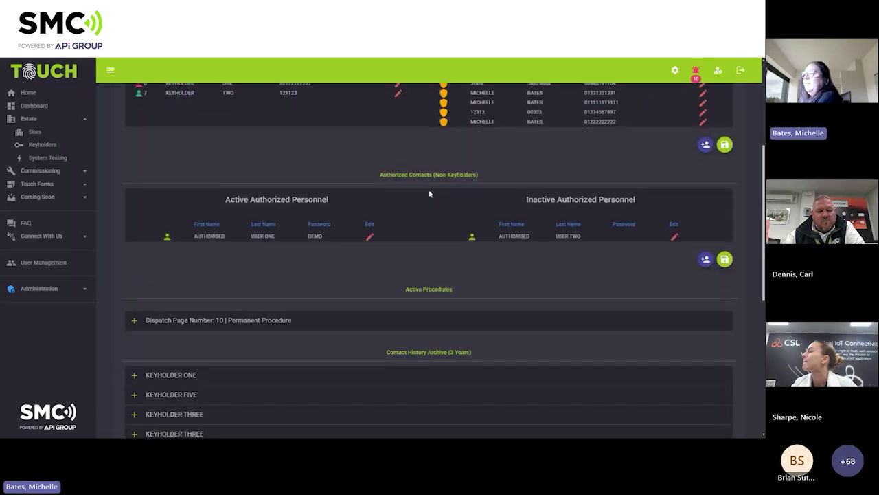
scroll(426, 193, up, 1)
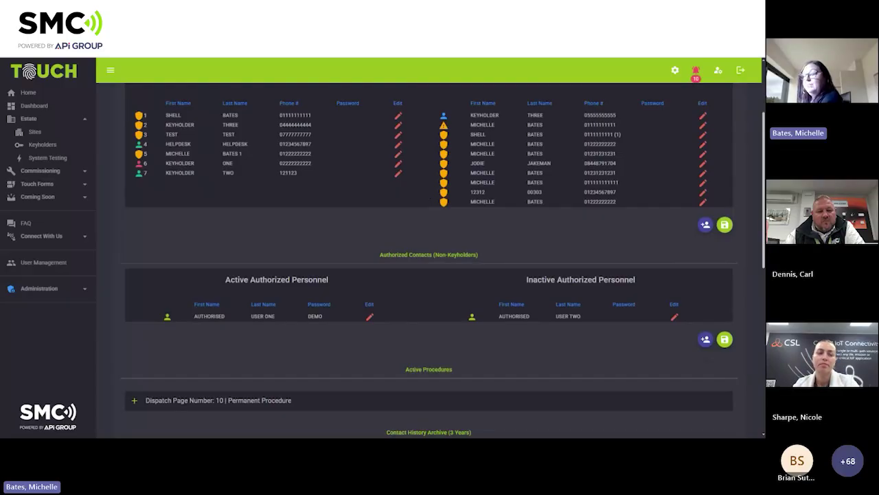
scroll(423, 206, up, 1)
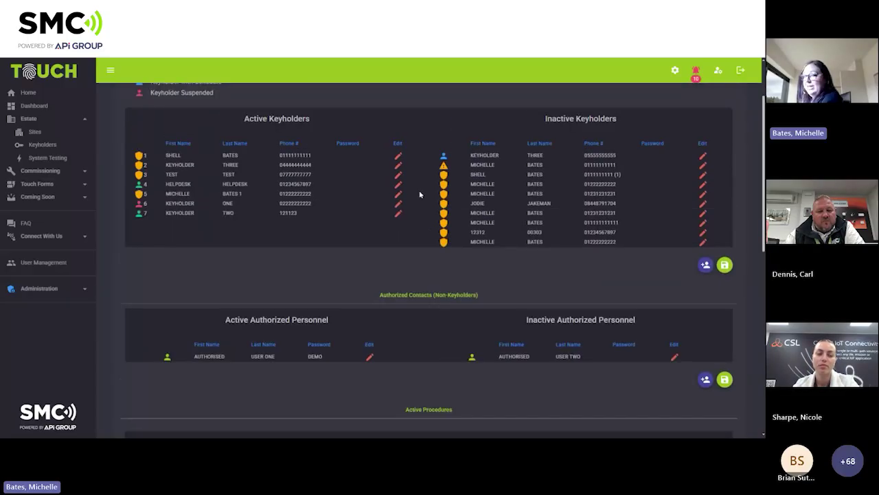
scroll(432, 240, down, 1)
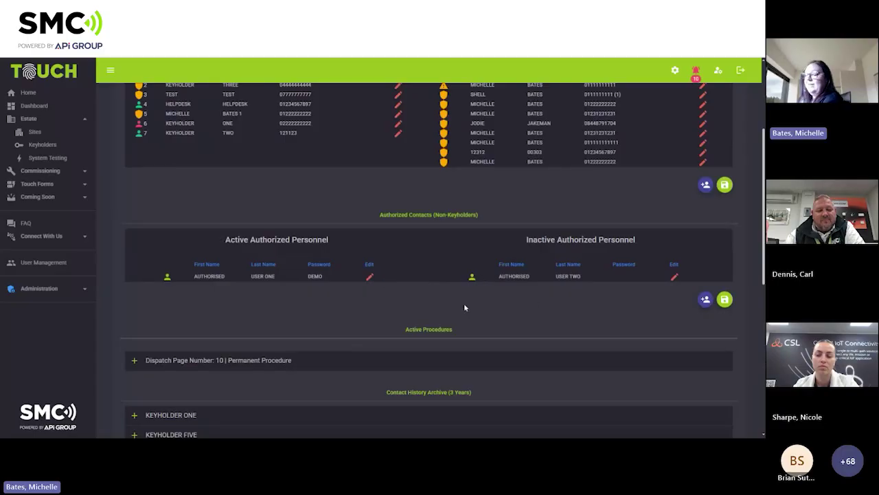
scroll(464, 307, down, 3)
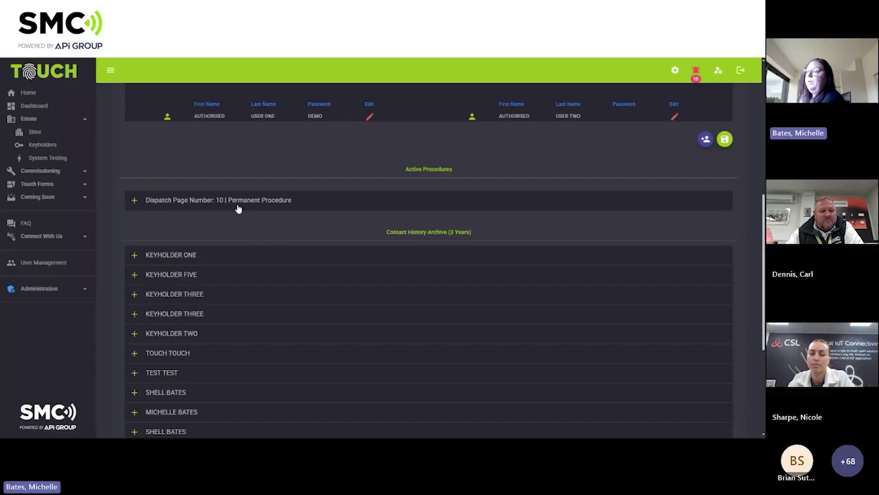
click(136, 201)
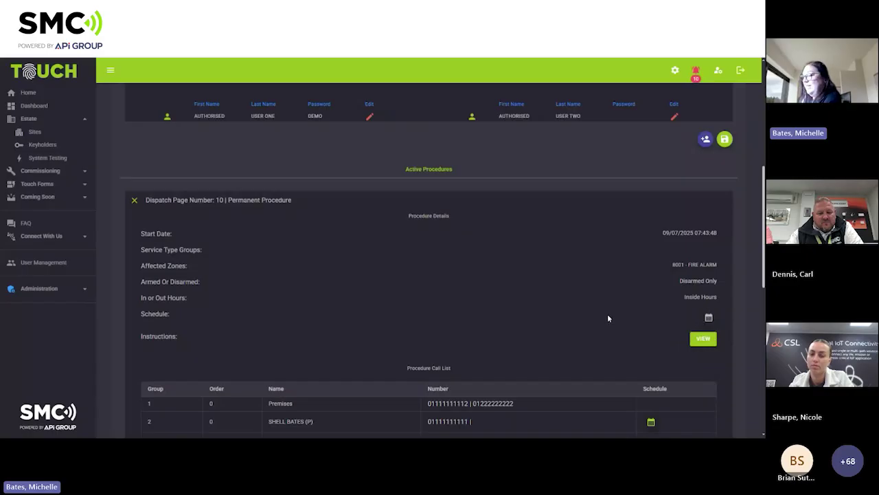
scroll(607, 315, down, 1)
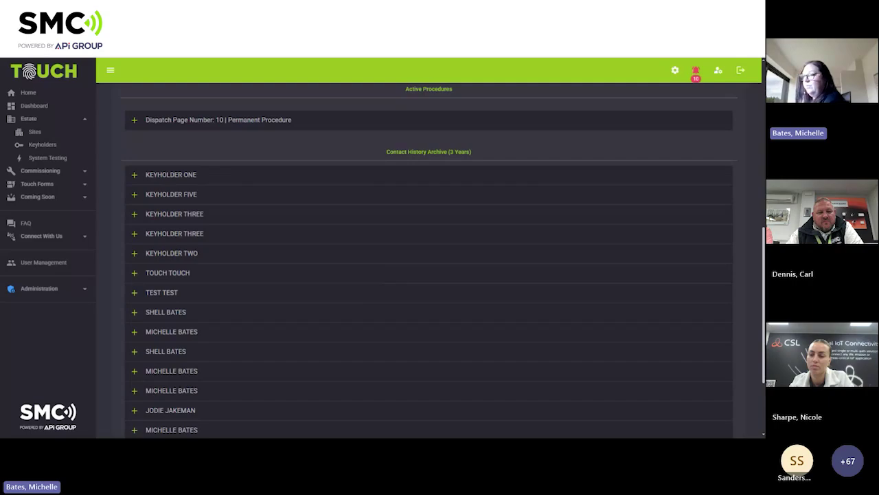
click(134, 176)
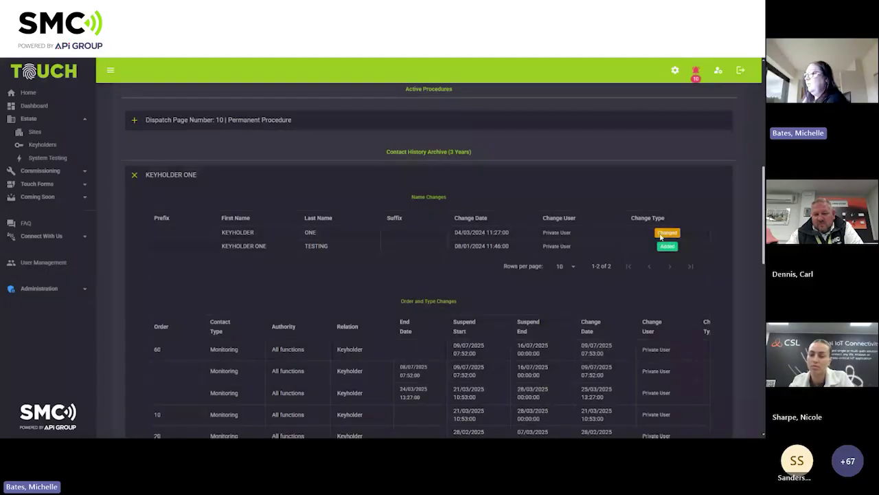
scroll(623, 337, down, 3)
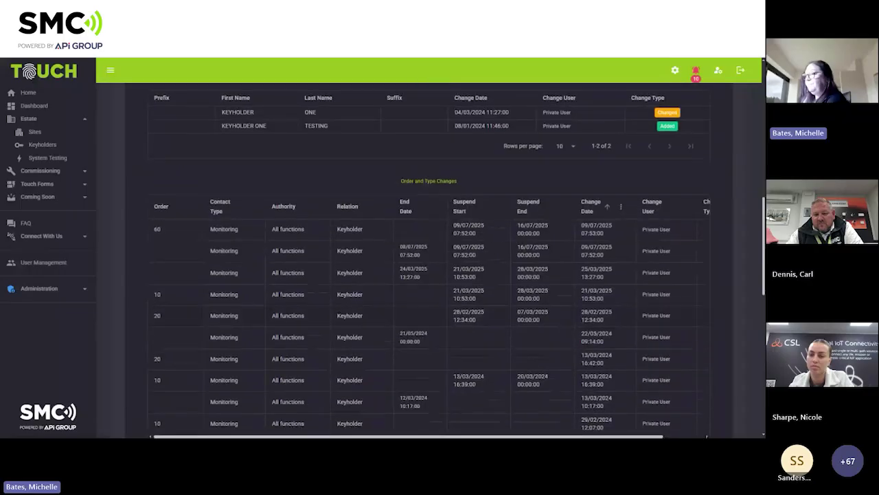
scroll(437, 190, down, 5)
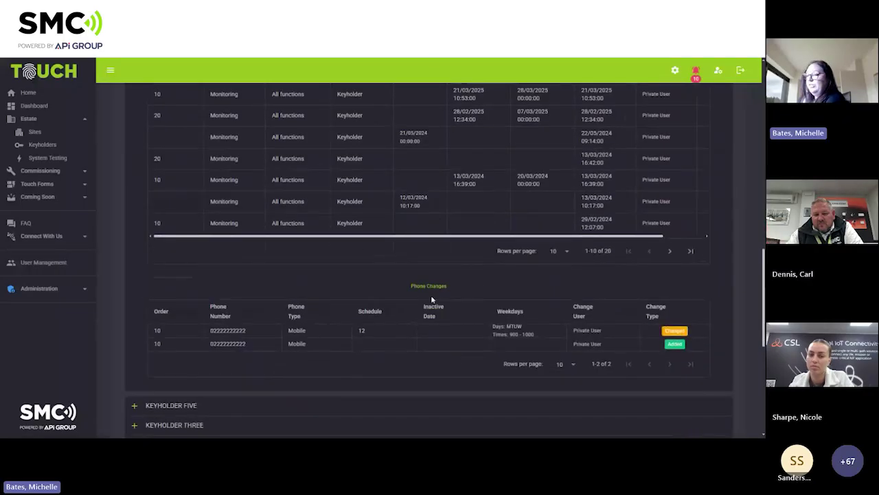
scroll(431, 299, down, 7)
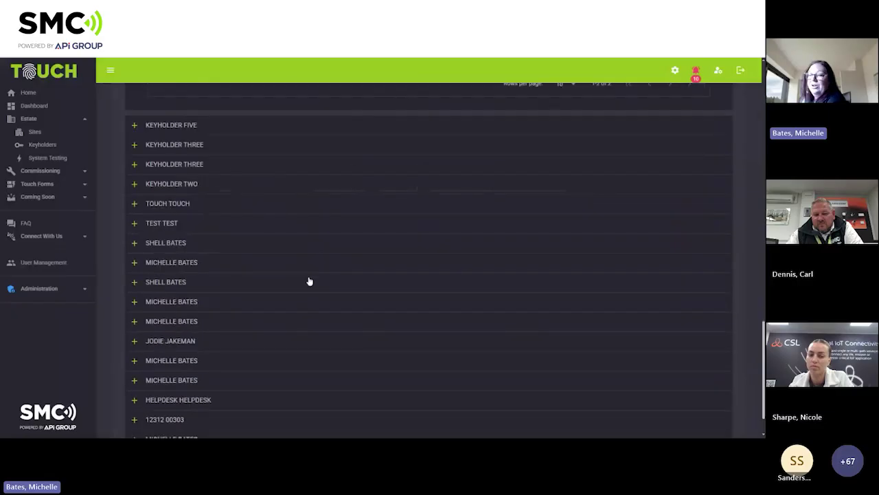
scroll(309, 281, up, 6)
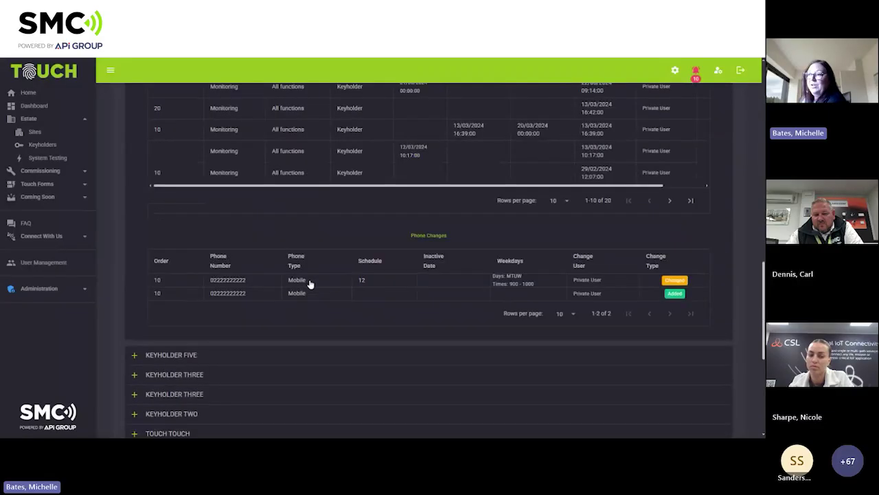
scroll(309, 284, up, 10)
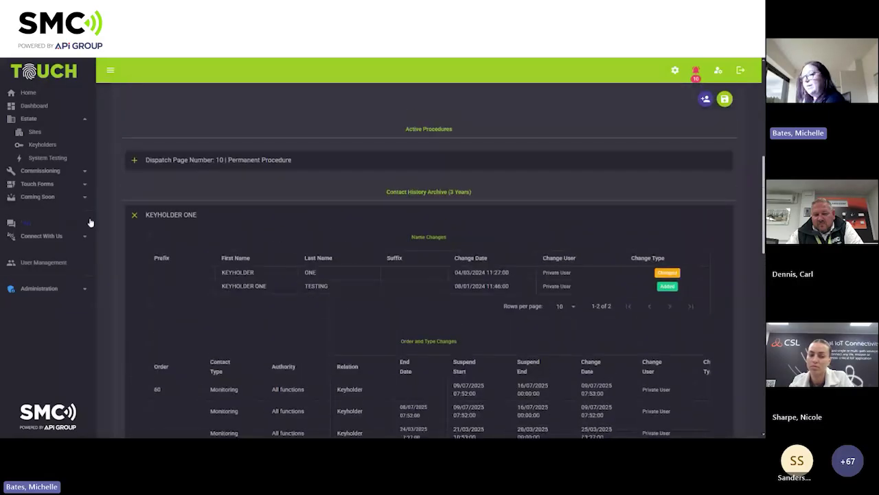
click(134, 215)
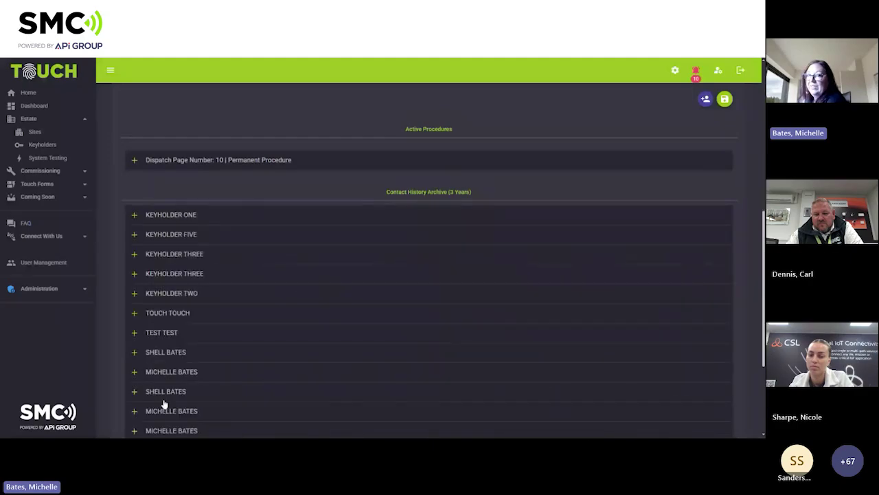
scroll(248, 349, up, 10)
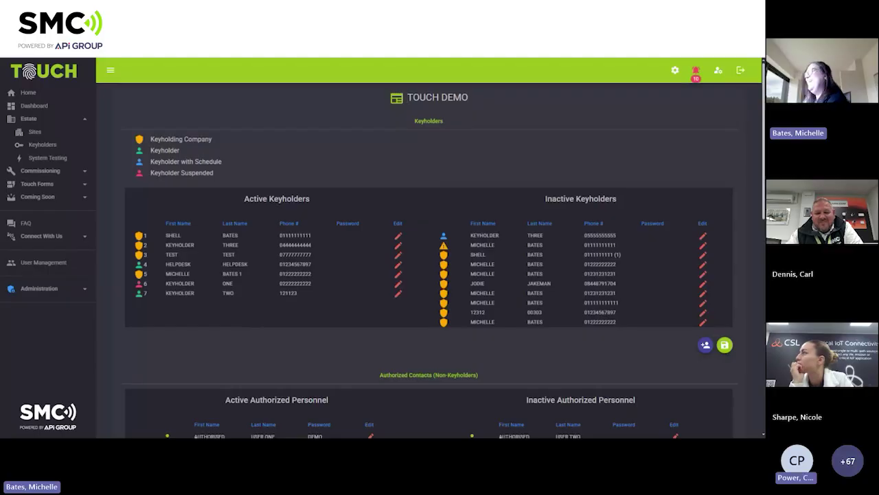
scroll(268, 320, down, 1)
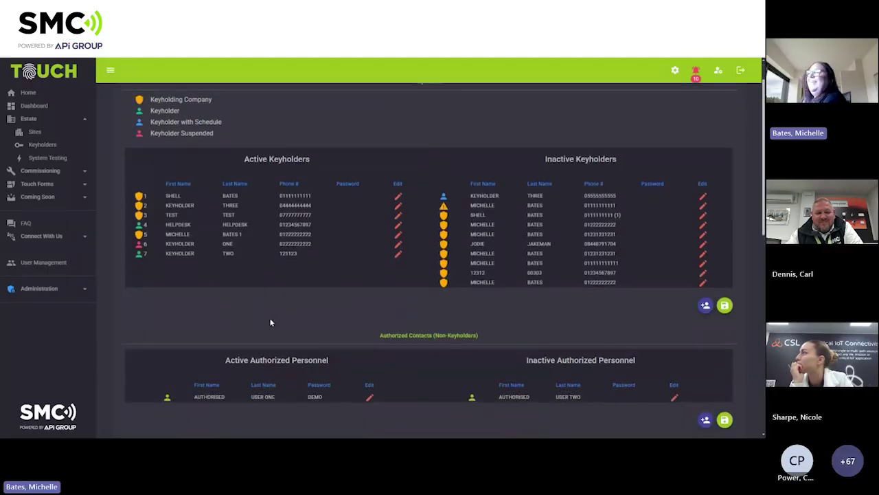
scroll(272, 318, up, 1)
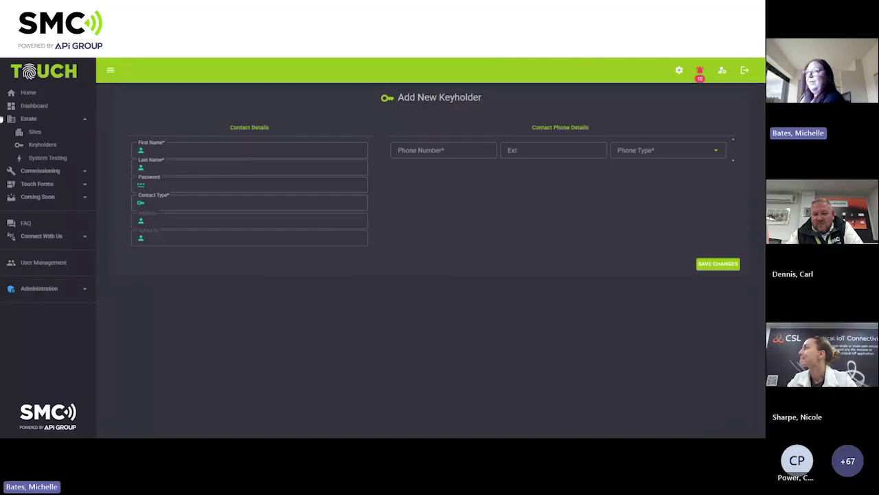
click(63, 60)
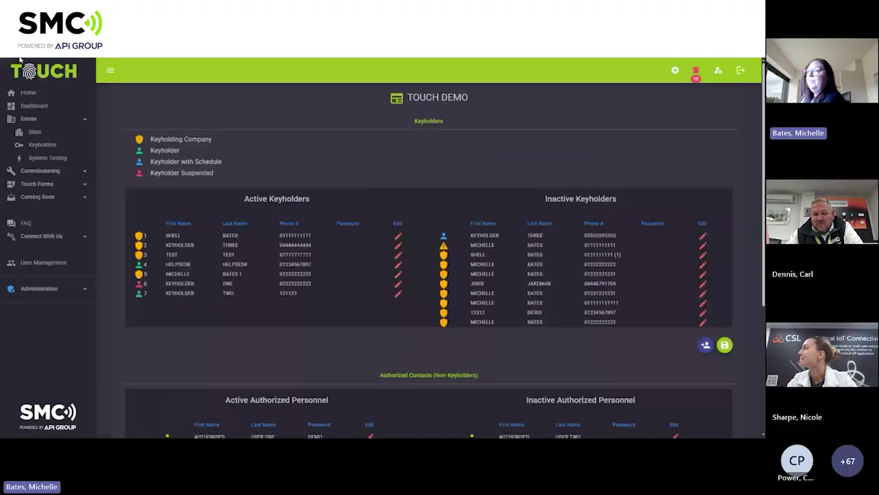
scroll(475, 274, down, 1)
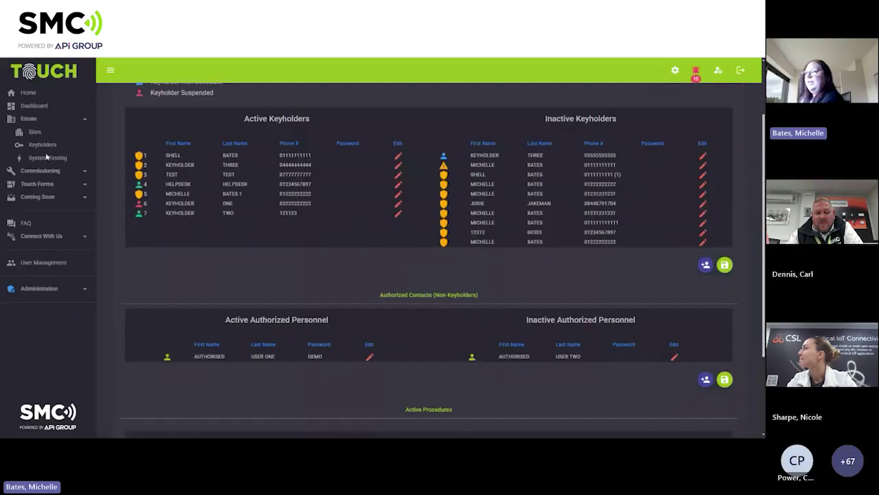
Go to TOUCH DEMO's site details page via Estate > Sites.
click(35, 134)
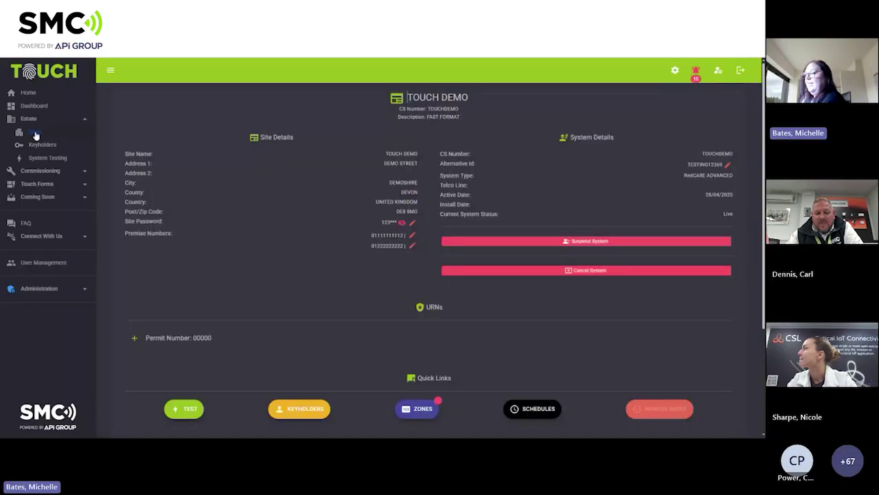
scroll(454, 289, down, 2)
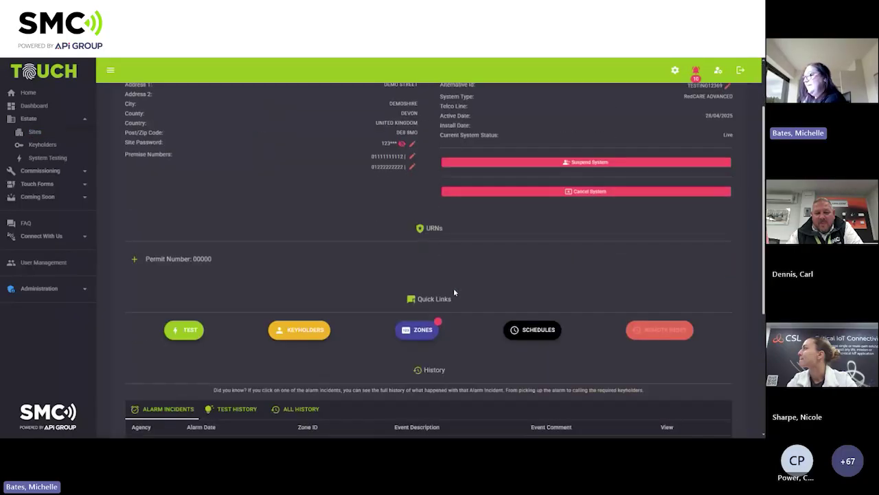
Open the ZONES quick link and scroll the zones list down to 8001 FIRE ALARM.
click(433, 330)
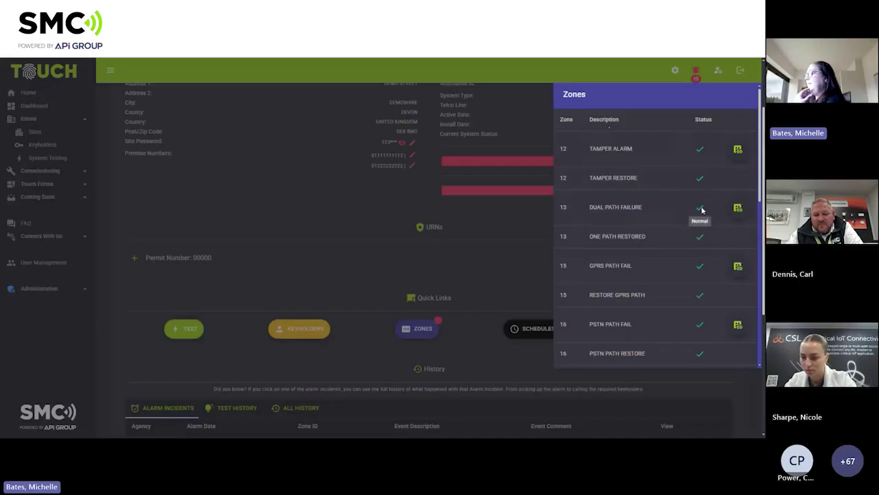
scroll(701, 210, down, 2)
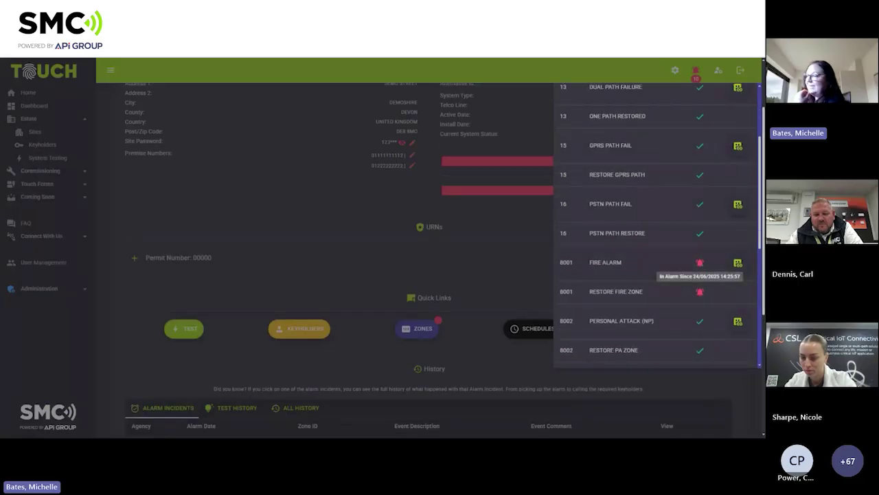
scroll(699, 264, up, 3)
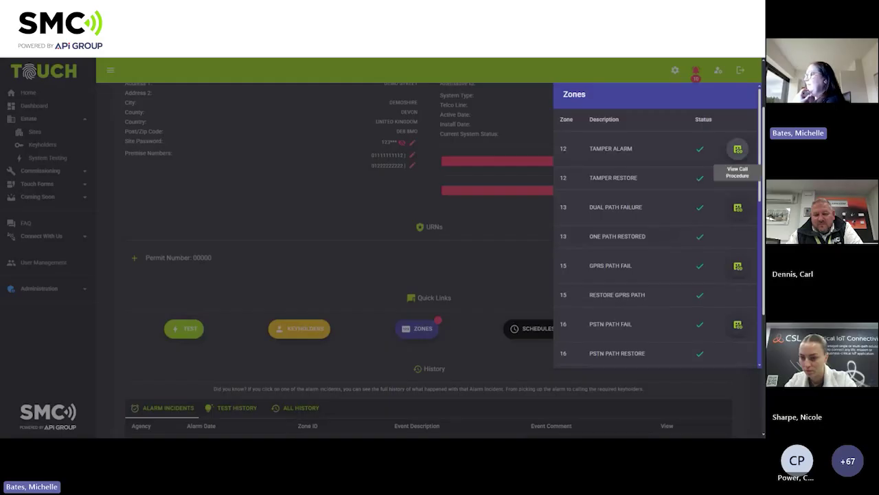
scroll(722, 204, down, 1)
scroll(721, 200, down, 1)
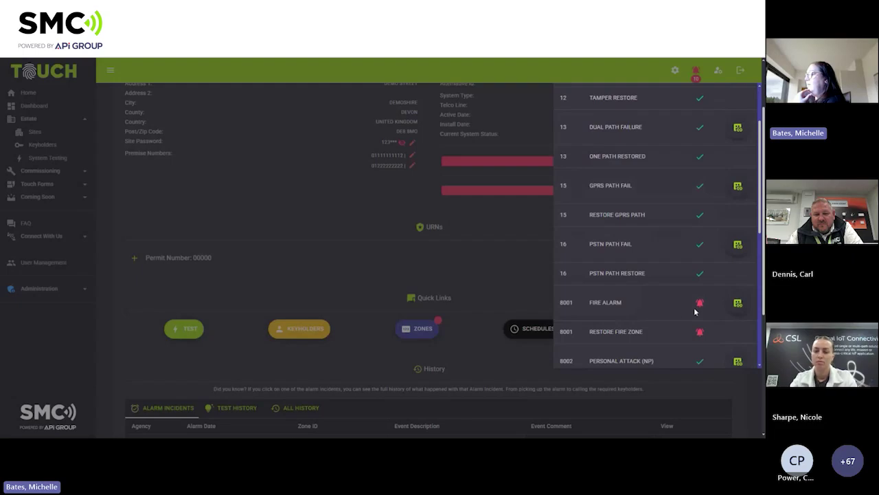
mouse_move(700, 308)
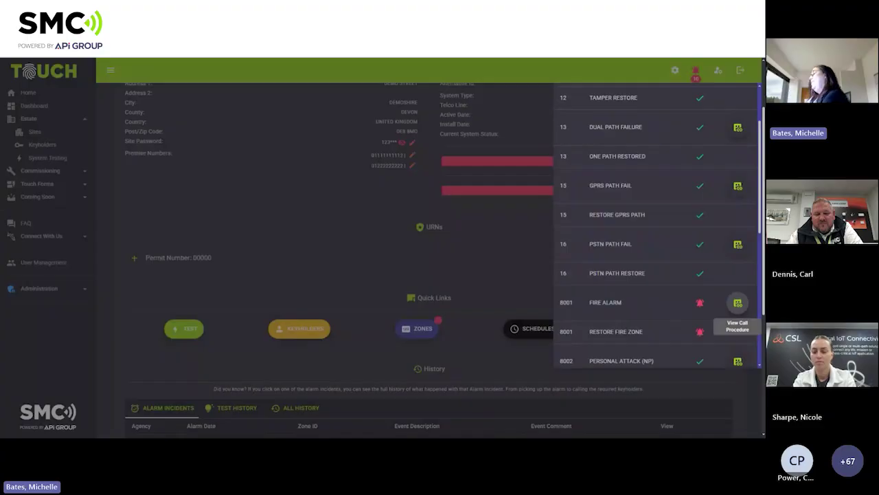
click(736, 304)
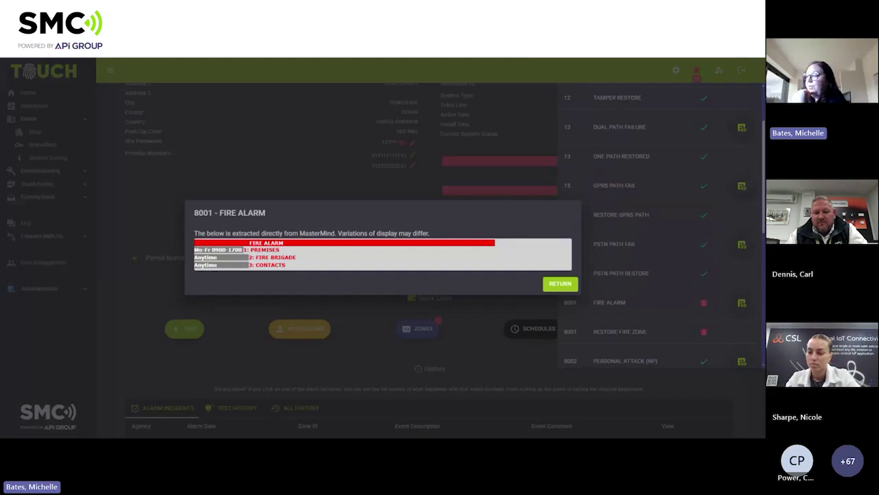
click(556, 287)
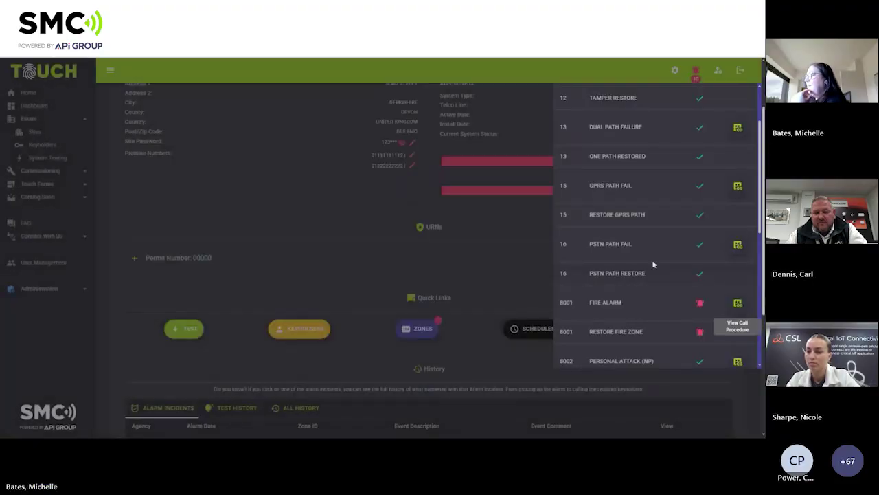
Scroll through the Zones panel, then close it to return to the site details.
scroll(662, 271, up, 2)
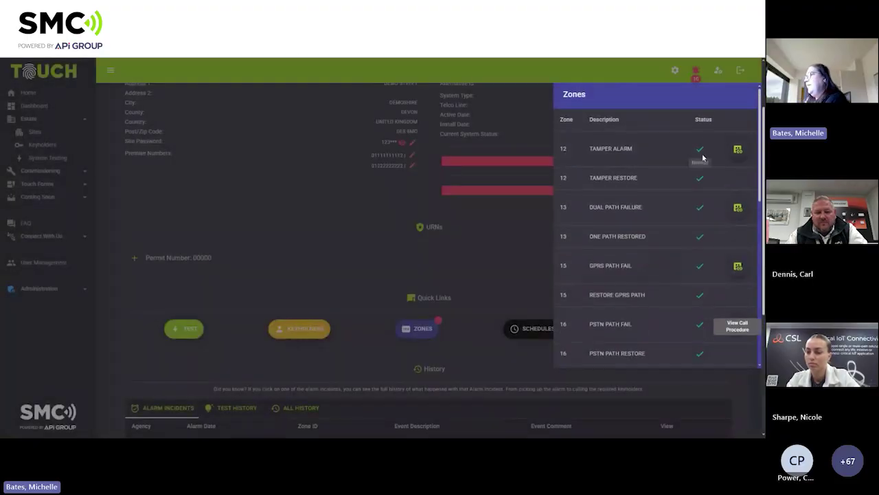
scroll(713, 239, down, 3)
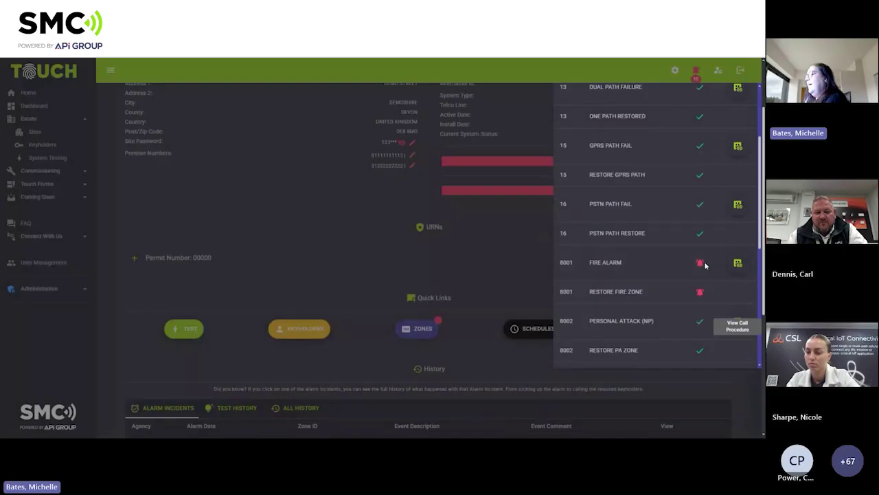
mouse_move(702, 265)
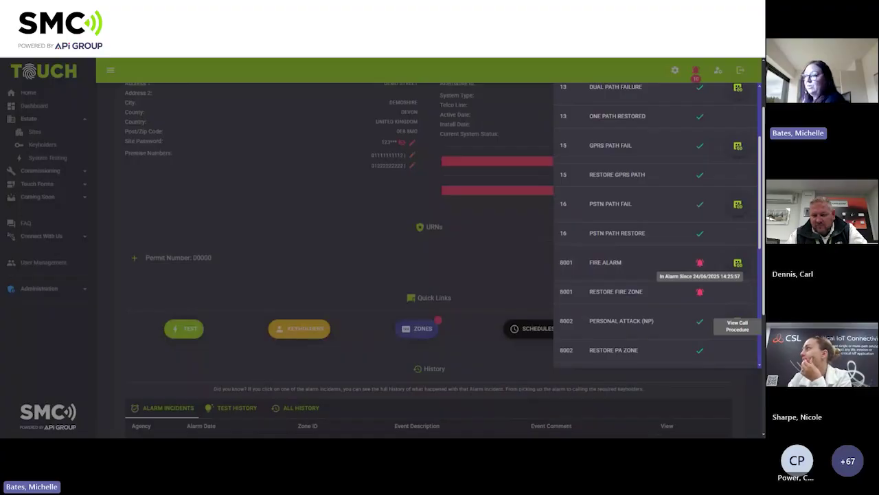
click(343, 222)
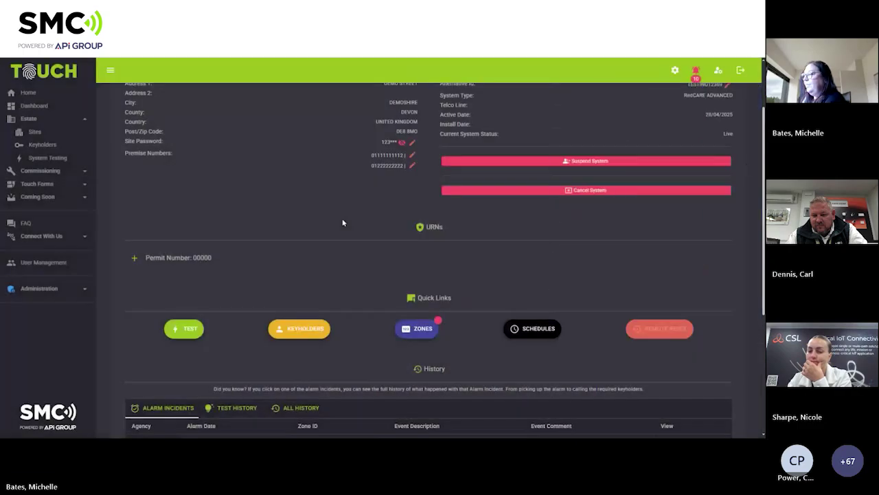
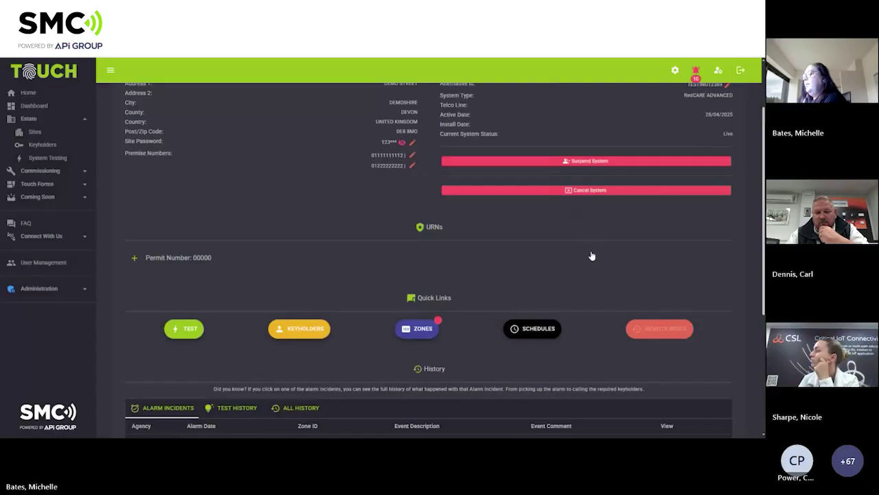
Open the site's System Schedules and select the OPEN AND CLOSE SCHEDULE.
click(550, 337)
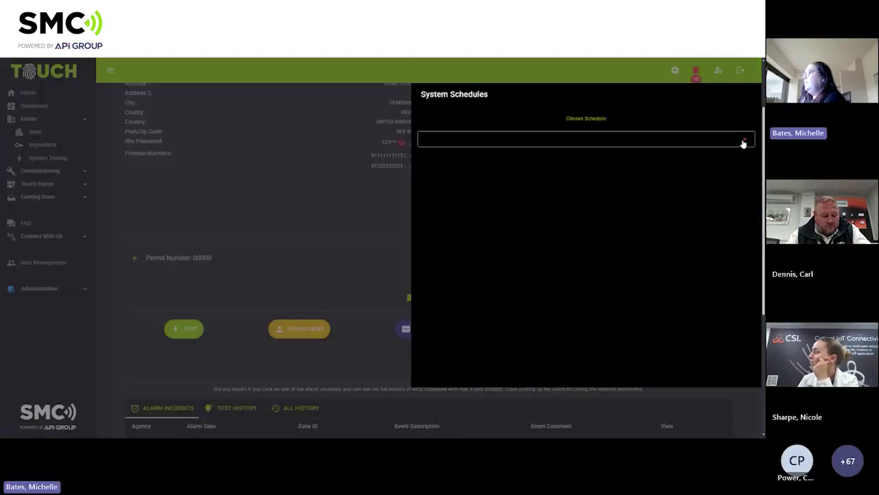
click(743, 141)
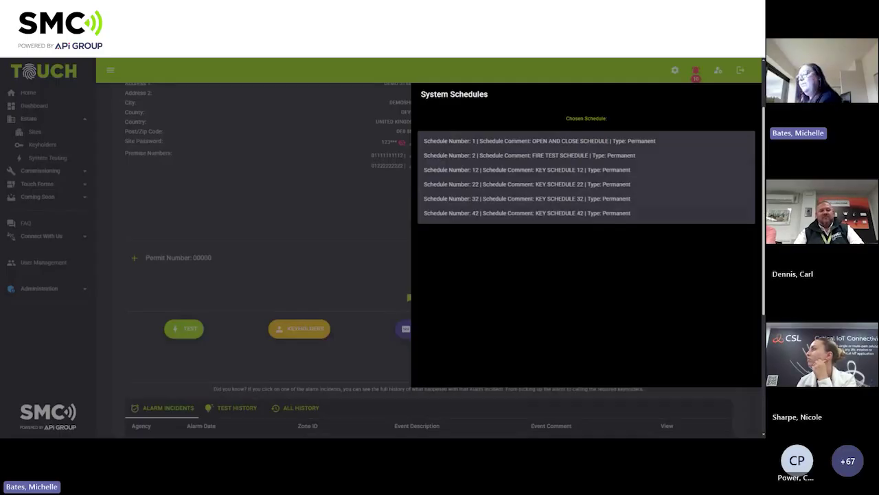
click(588, 143)
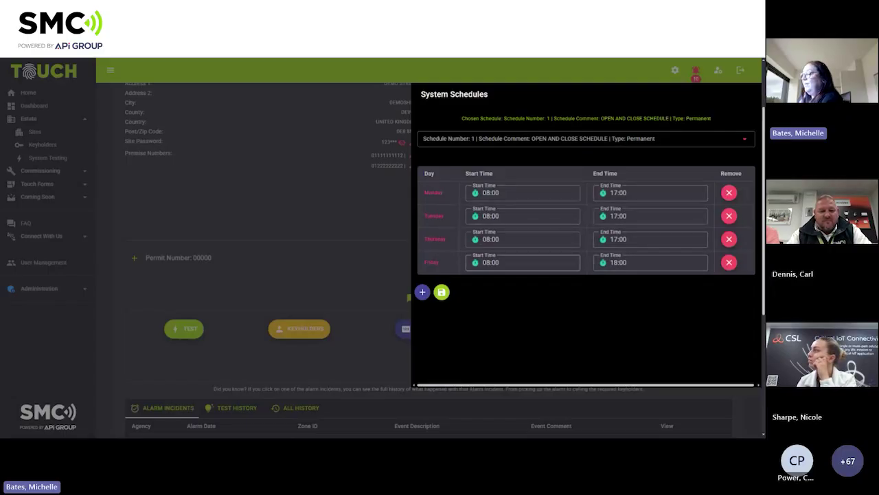
Change Friday's end time from 18:00 to 19:00 and save the schedule.
click(650, 262)
key(BackSpace)
key(BackSpace)
key(BackSpace)
key(BackSpace)
key(BackSpace)
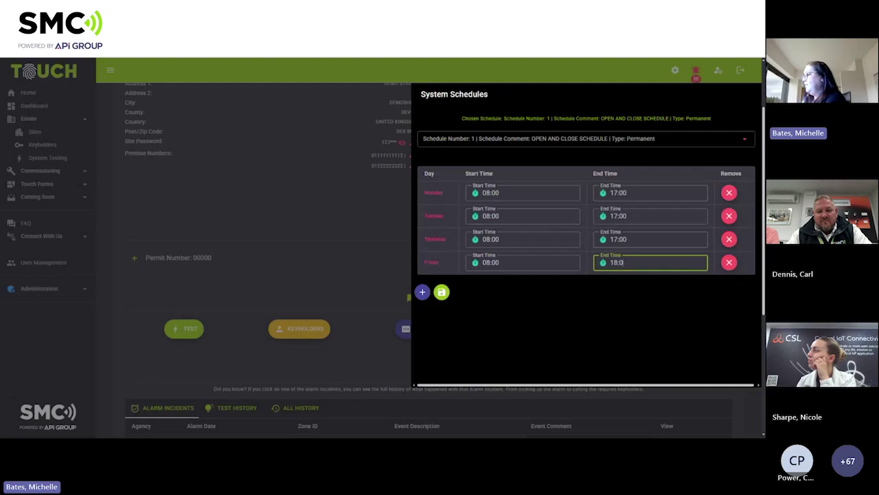
text(1)
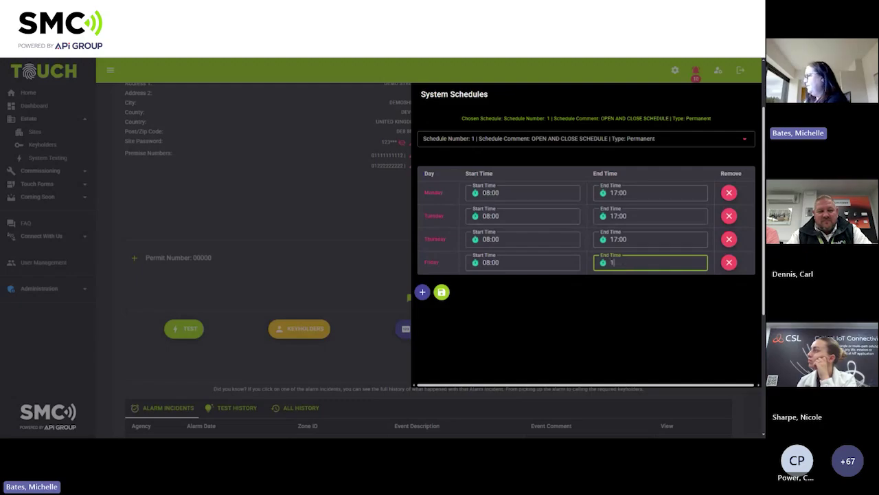
text(9:00)
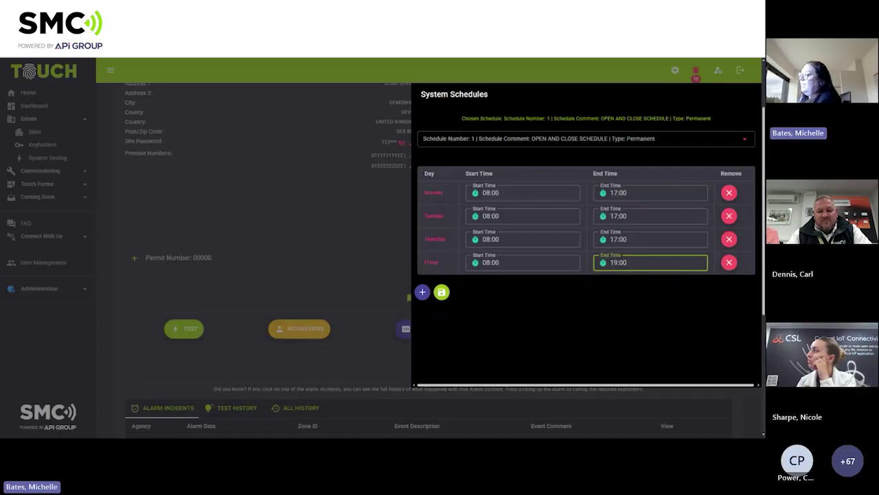
click(441, 292)
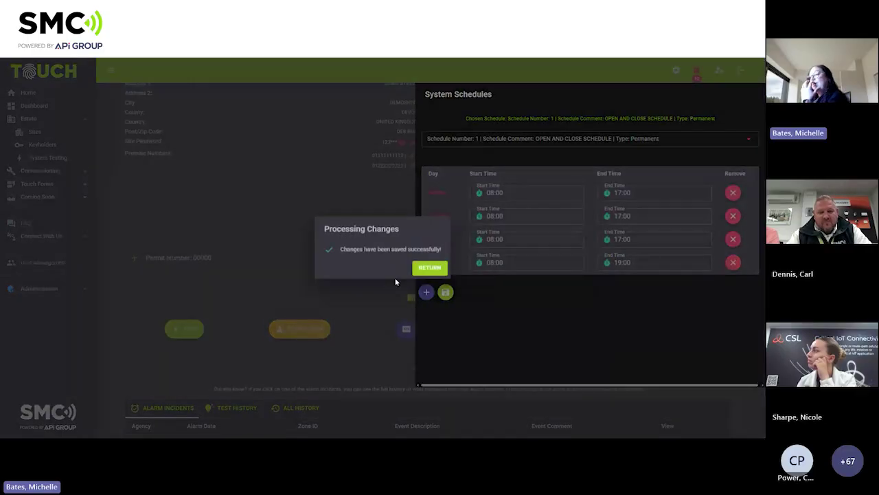
click(421, 272)
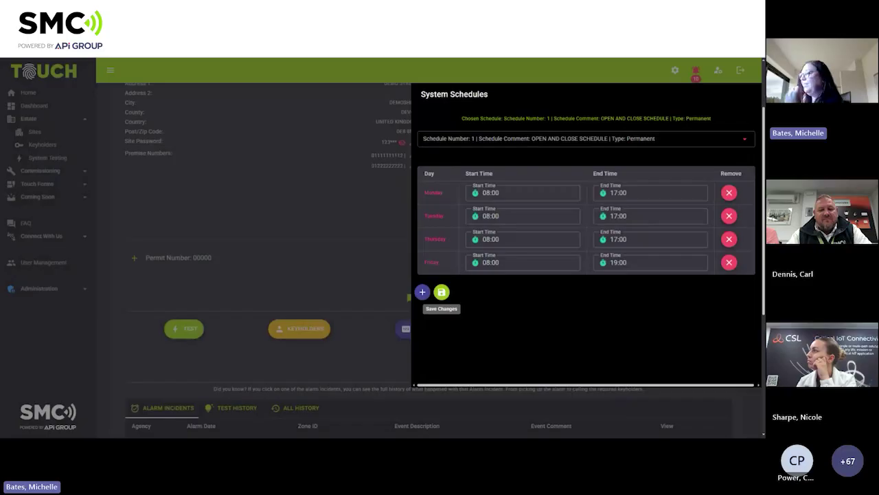
click(690, 145)
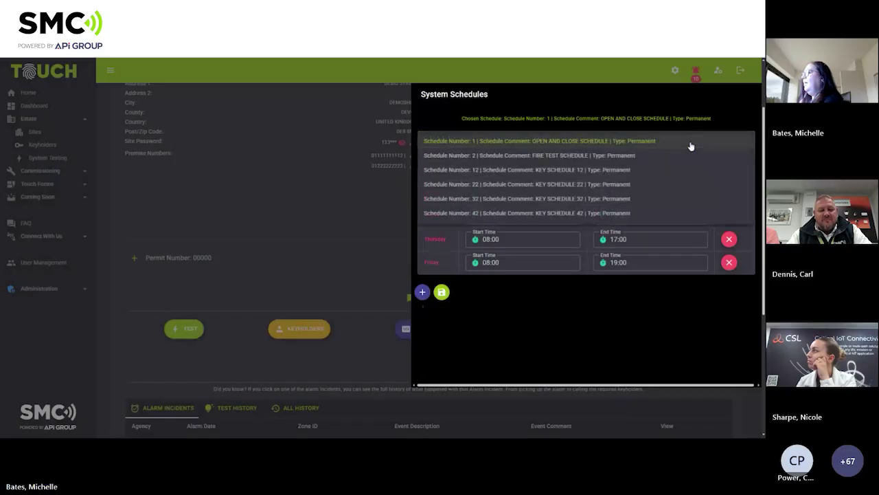
Delete Wednesday from FIRE TEST SCHEDULE and save it with only Tuesday 11:00–11:30.
click(633, 159)
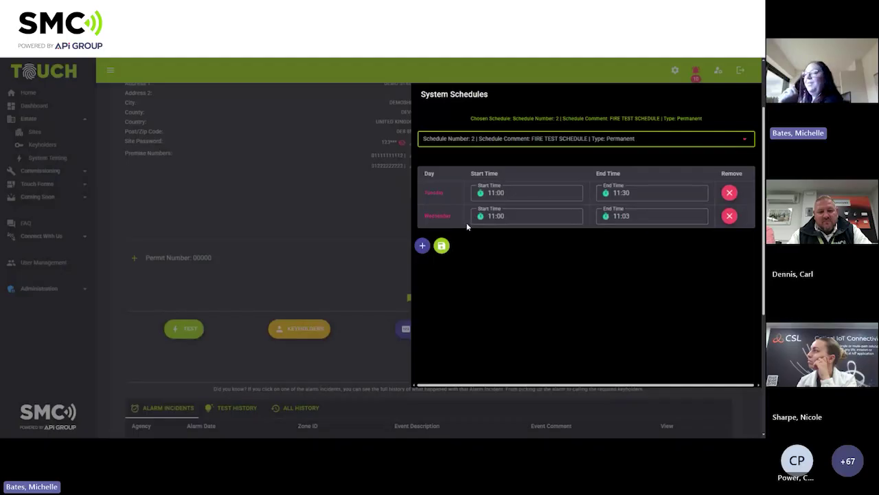
click(730, 216)
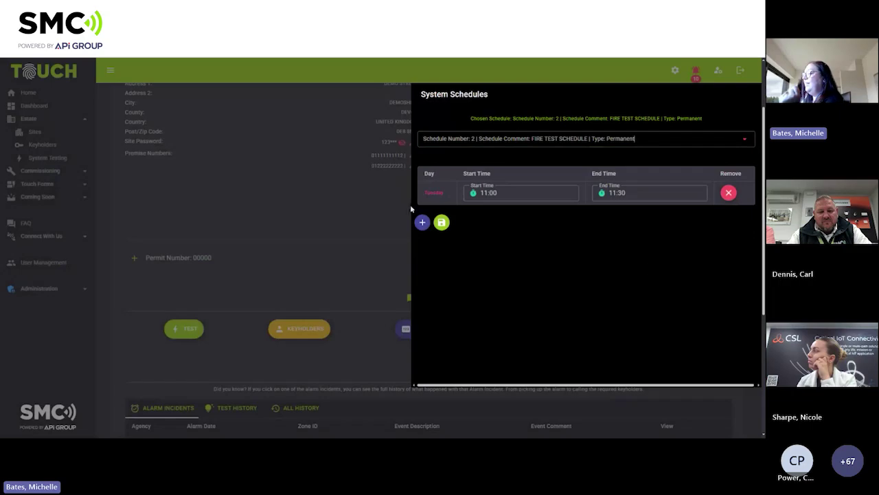
click(442, 222)
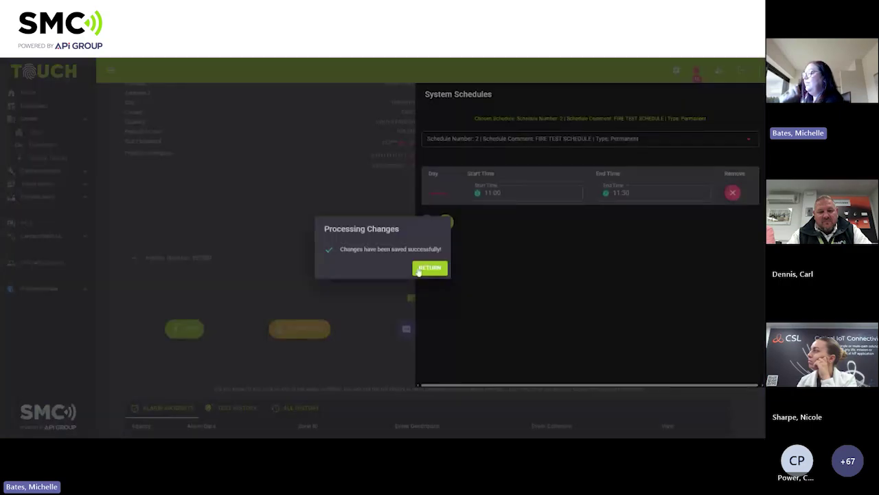
click(419, 271)
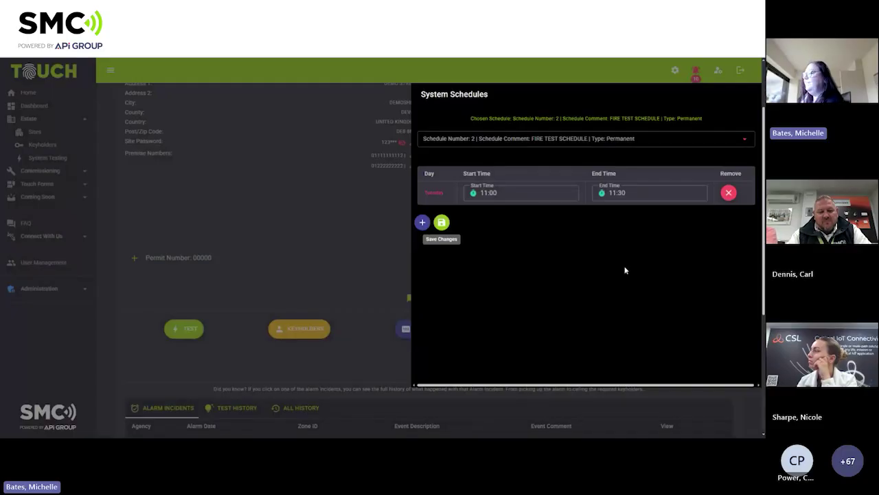
Close the System Schedules panel to return to the site page.
click(451, 143)
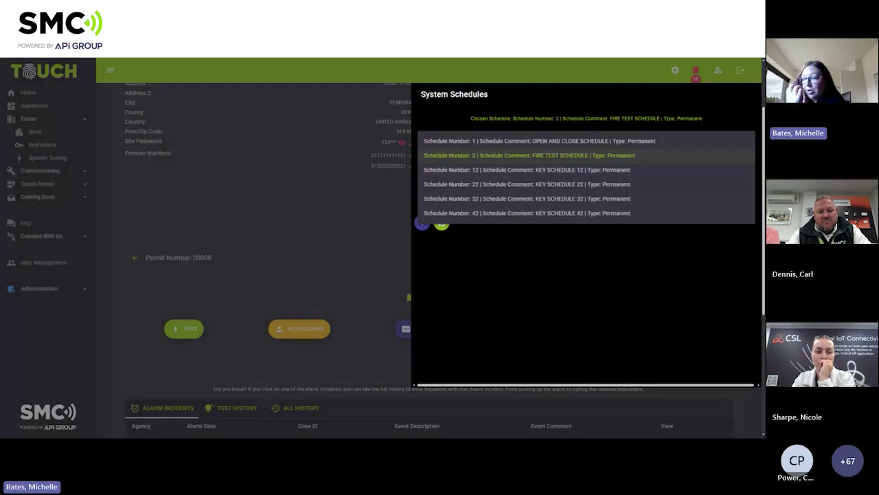
click(347, 198)
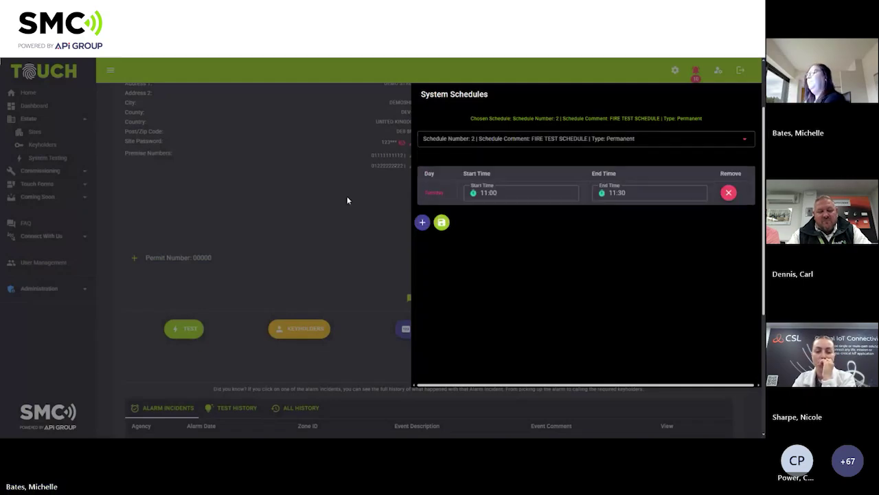
click(363, 200)
Scroll to History and show Test History (tests 119 to 110), checking All History briefly.
scroll(621, 246, down, 1)
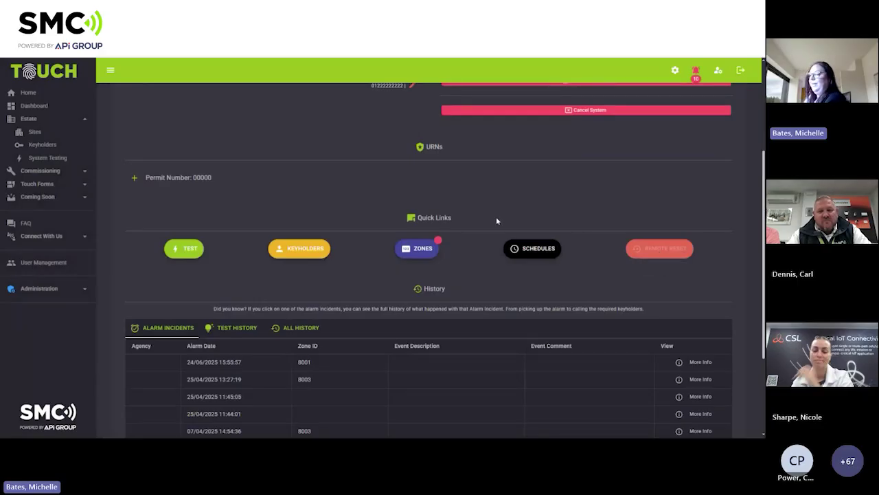
scroll(496, 220, down, 1)
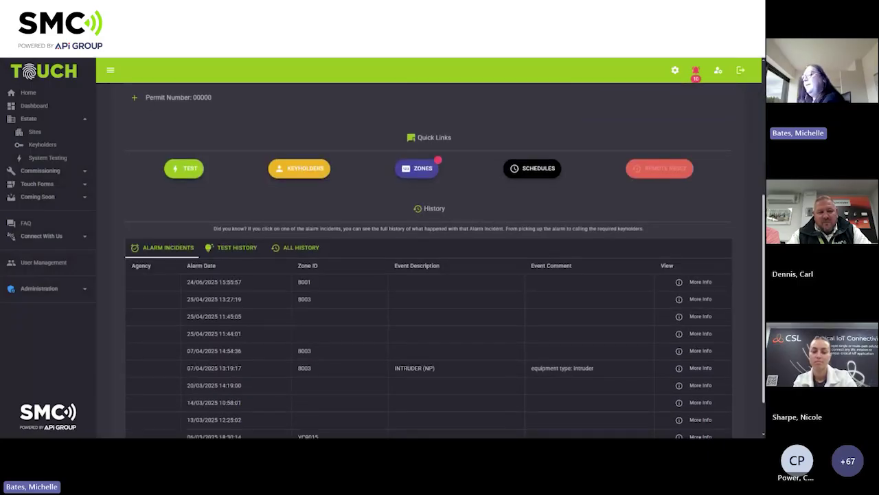
scroll(435, 212, down, 1)
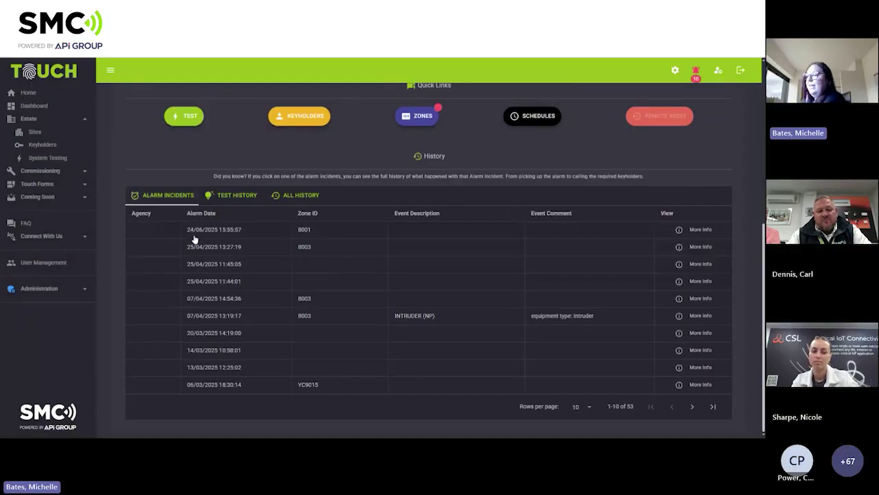
click(235, 198)
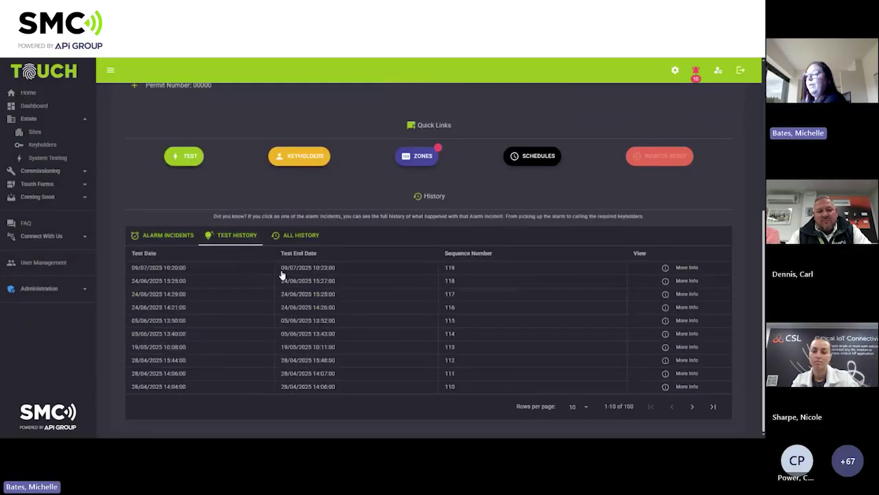
click(294, 237)
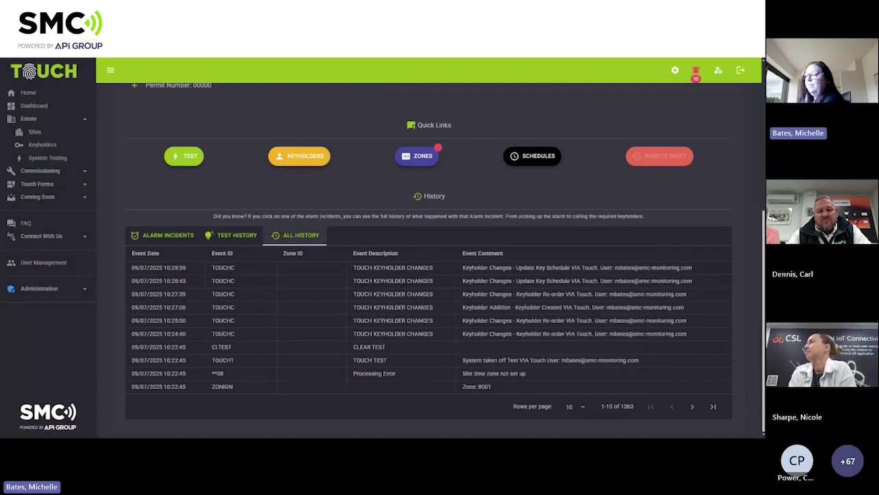
click(238, 236)
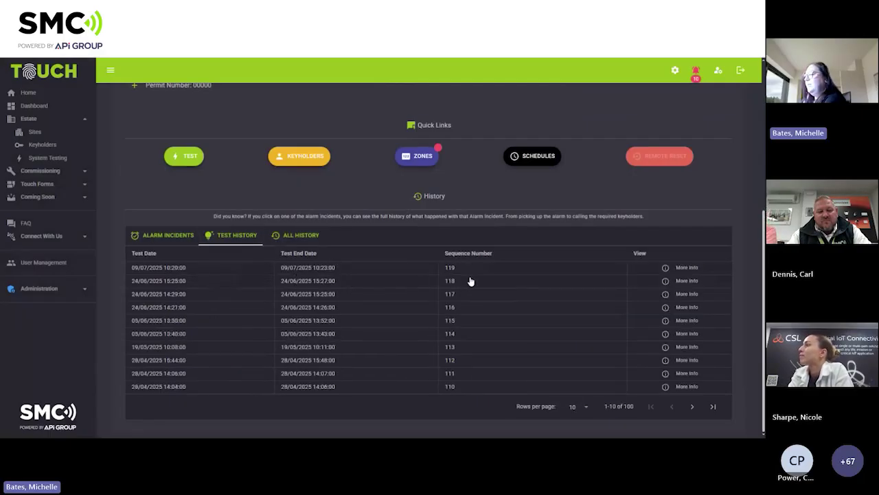
click(681, 267)
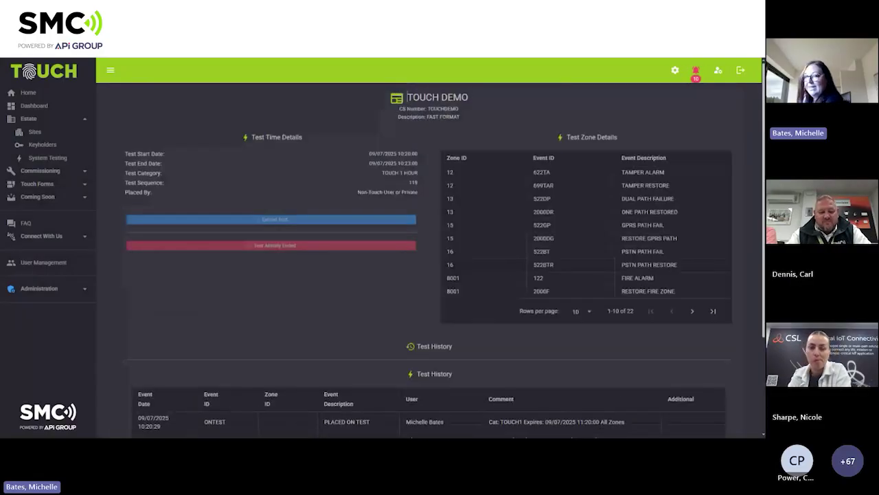
scroll(517, 257, down, 1)
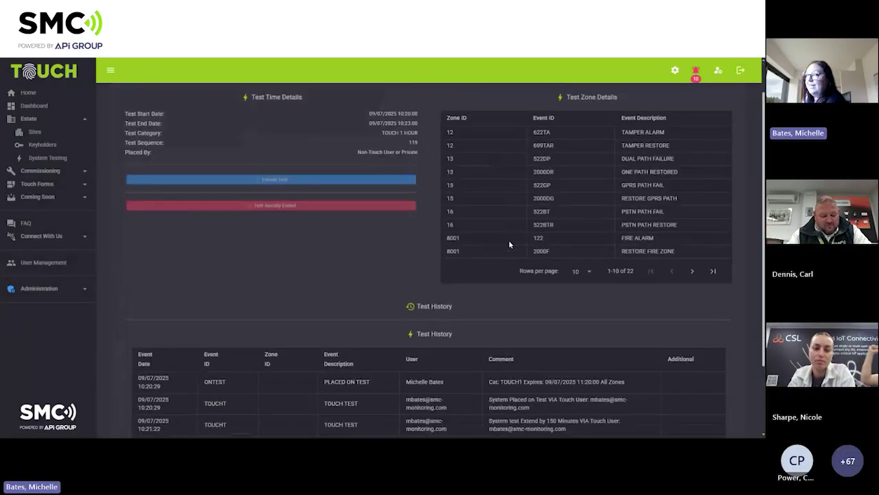
scroll(508, 246, down, 2)
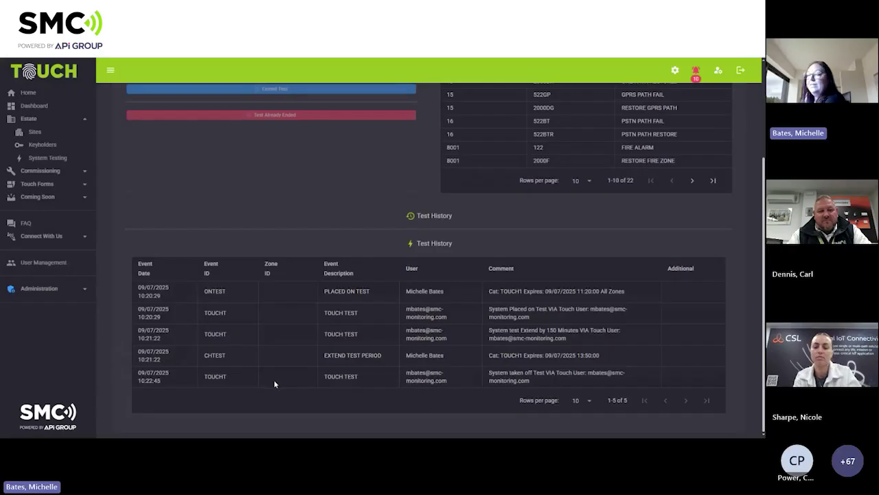
scroll(273, 379, up, 3)
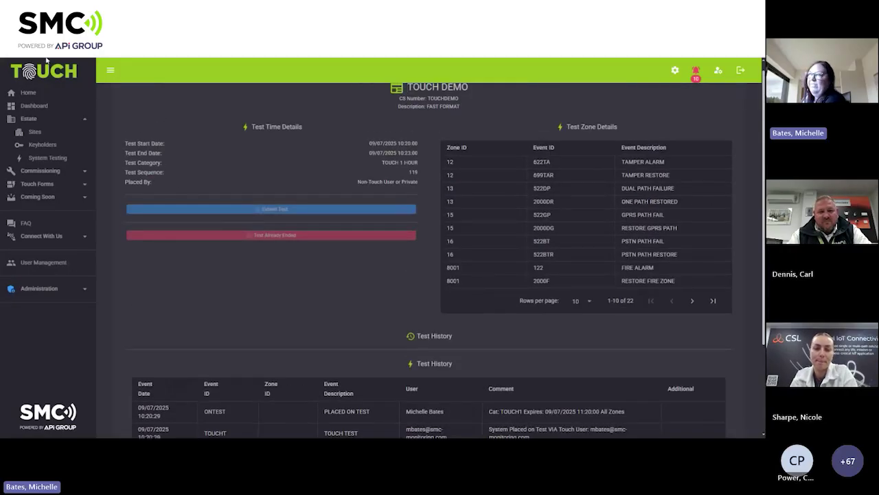
click(45, 35)
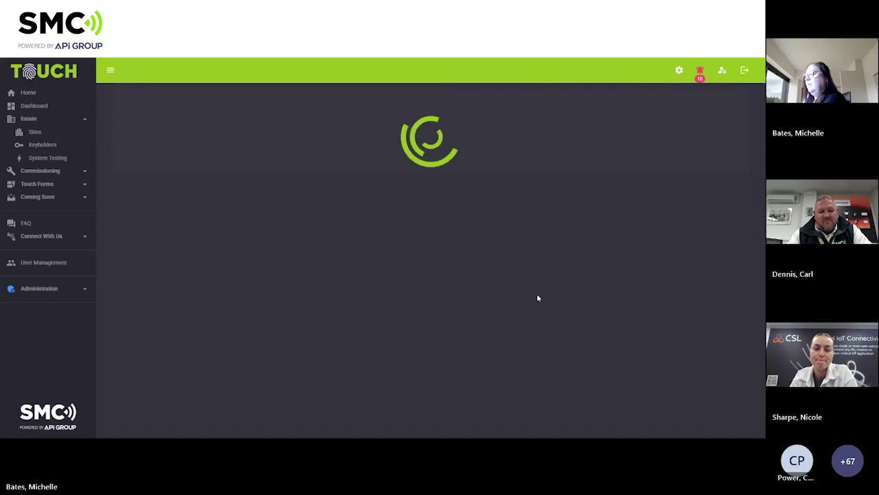
scroll(434, 300, down, 4)
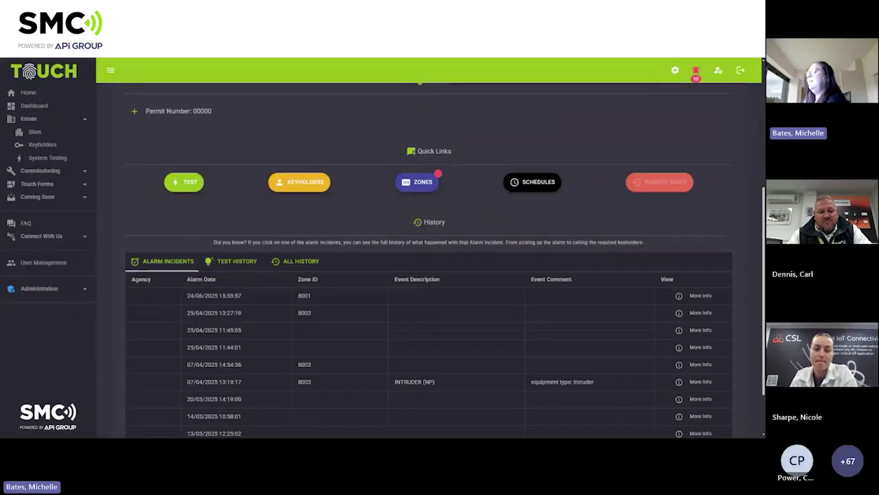
scroll(367, 309, down, 1)
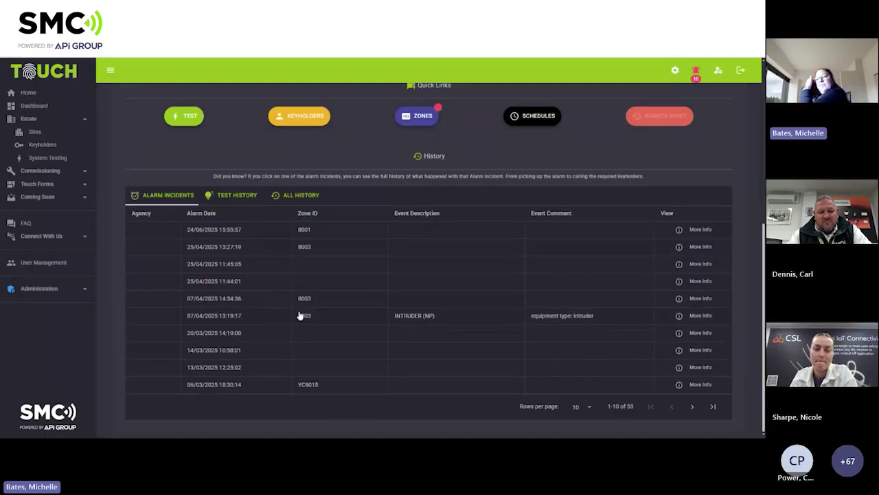
Open the 07/04/2025 13:19:17 INTRUDER (NP) incident and highlight its FULL CLEAR audit step.
click(547, 318)
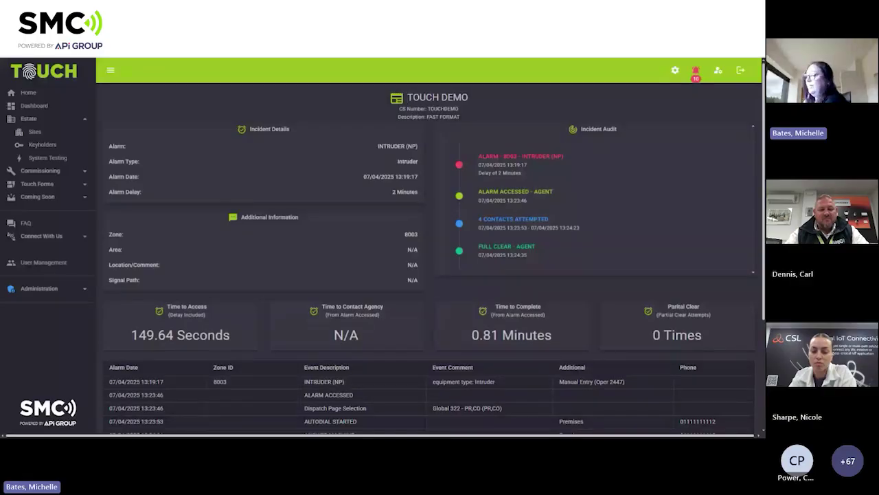
drag(479, 246, 512, 246)
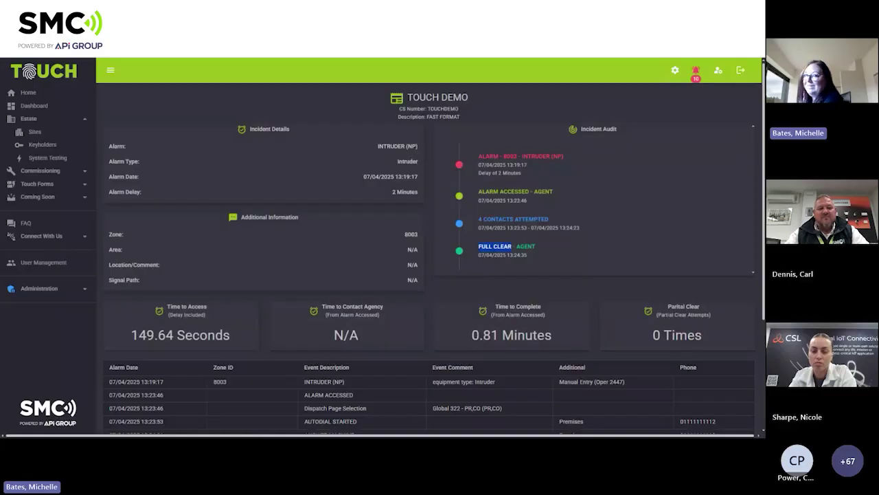
Scroll through the incident event table, then go back to the TOUCH DEMO site page.
scroll(233, 261, down, 3)
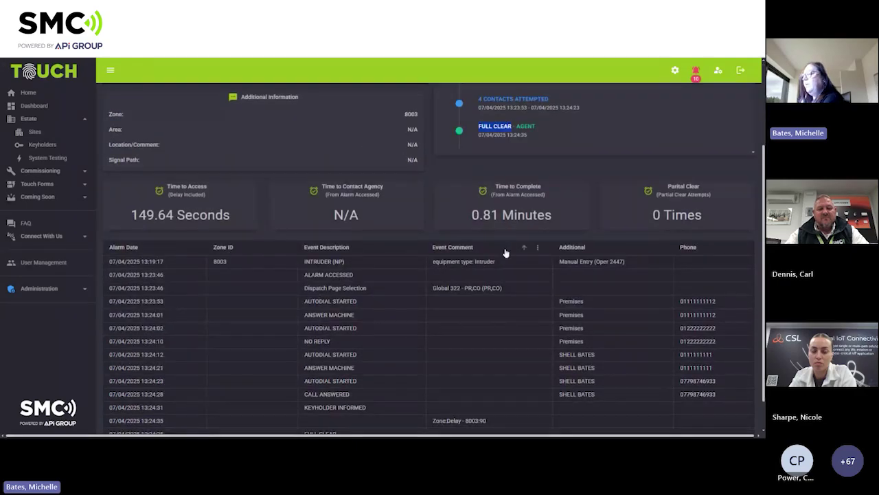
scroll(604, 271, down, 1)
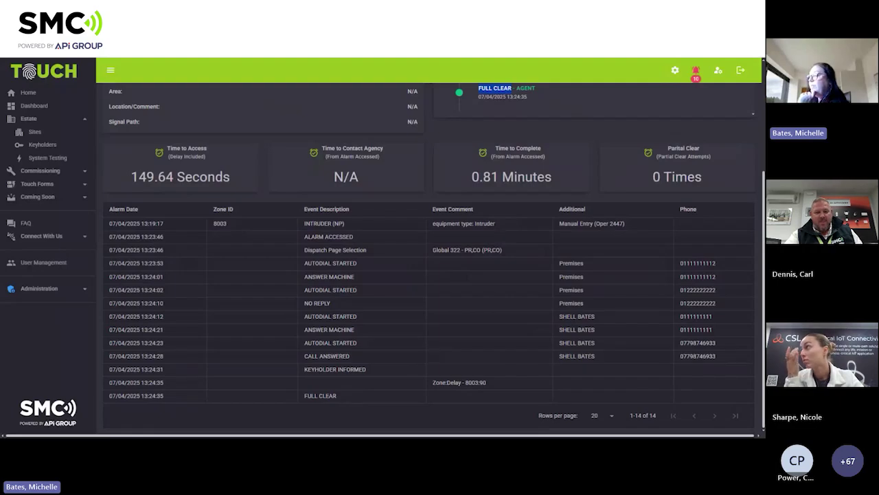
scroll(655, 326, up, 3)
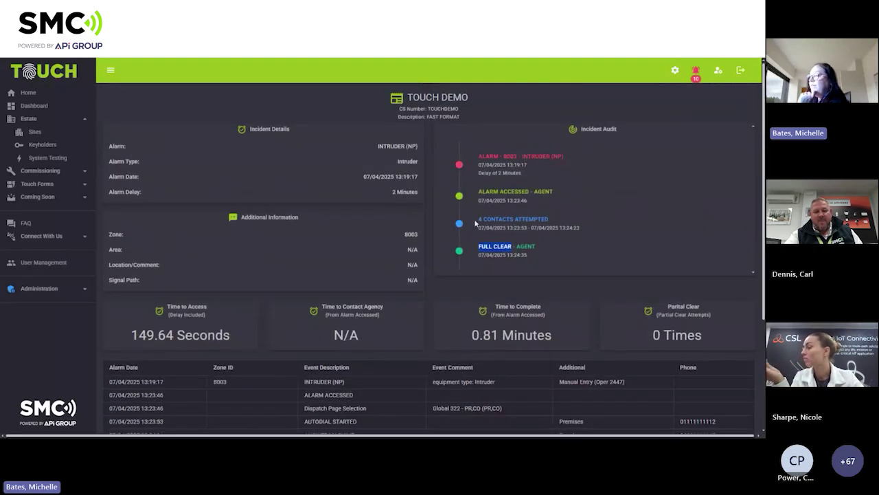
scroll(631, 236, down, 3)
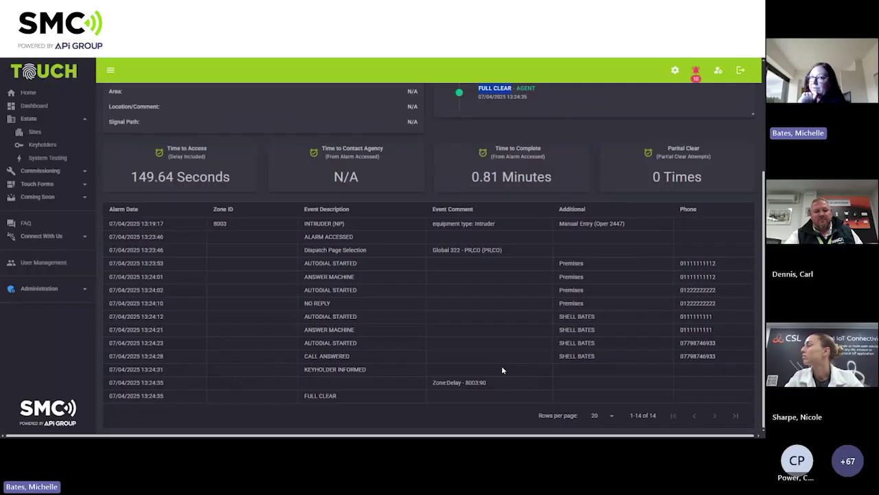
scroll(503, 369, up, 5)
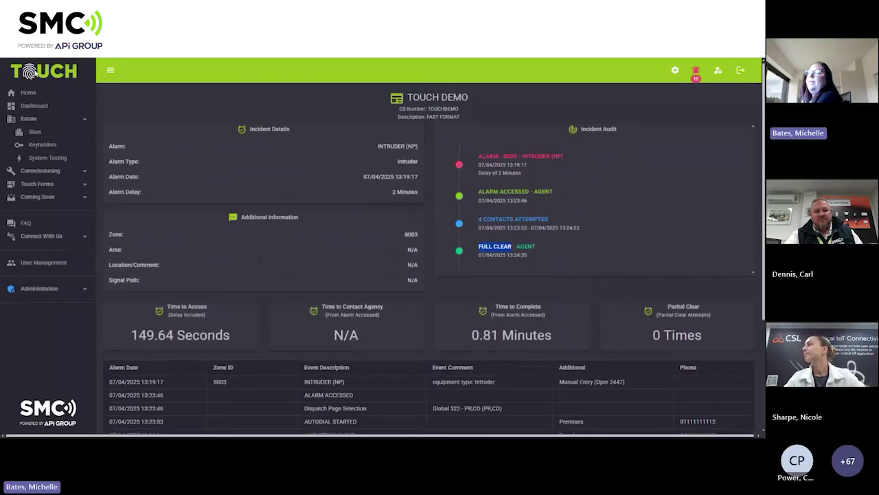
scroll(635, 353, down, 4)
key(alt+Left)
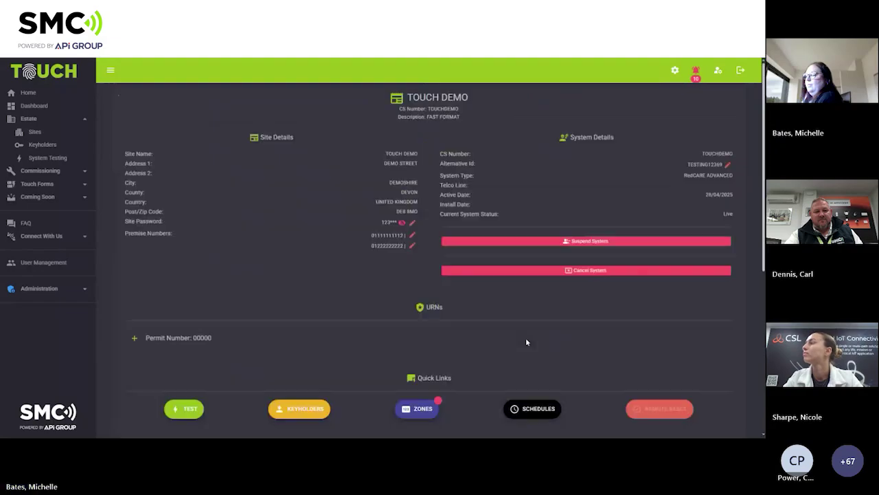
scroll(527, 343, down, 3)
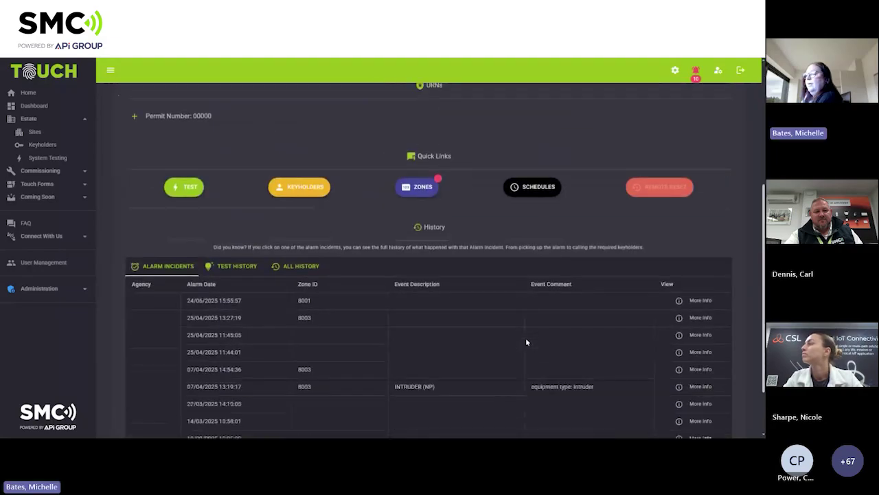
scroll(527, 342, up, 3)
scroll(527, 343, up, 3)
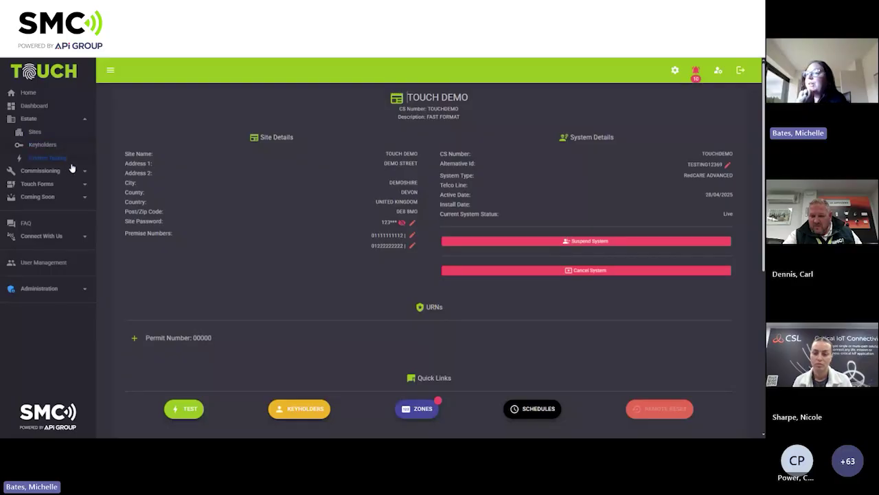
View the TOUCHDEMO keyholder details, then open the System Testing On-Test sites list.
click(37, 148)
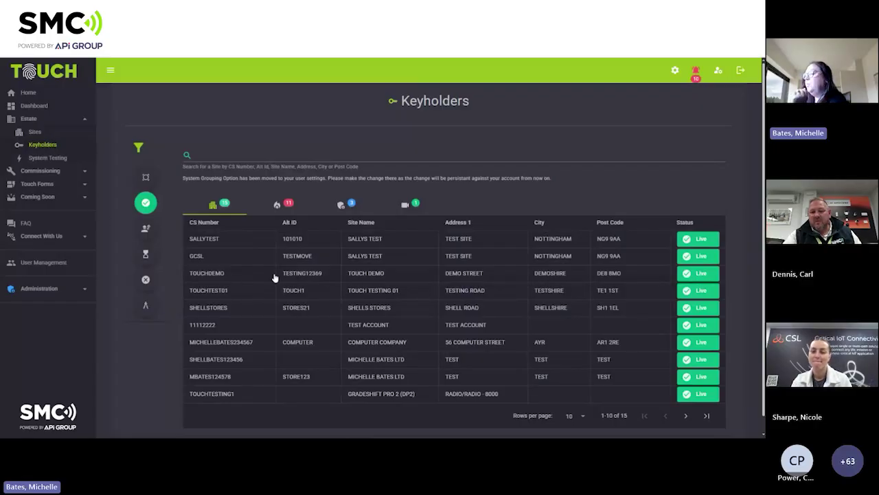
click(701, 274)
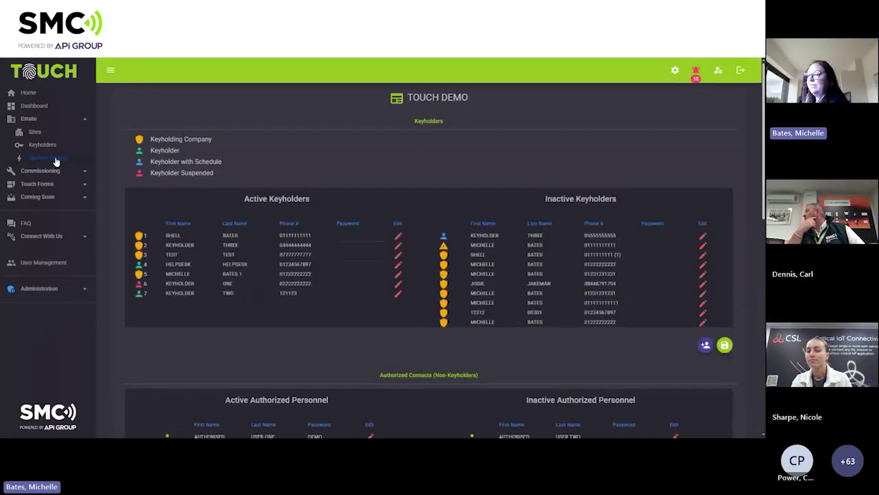
click(48, 158)
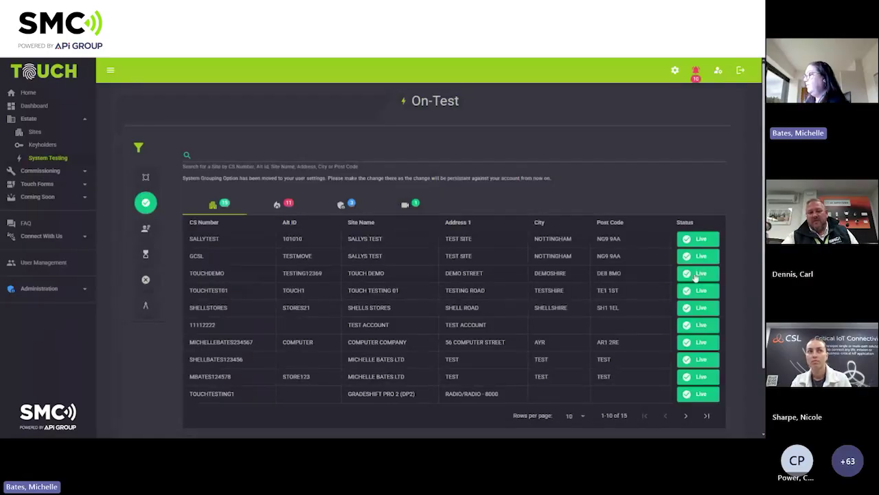
Open TOUCH DEMO's test setup page from its Live status, then expand Touch Forms in the sidebar.
click(696, 274)
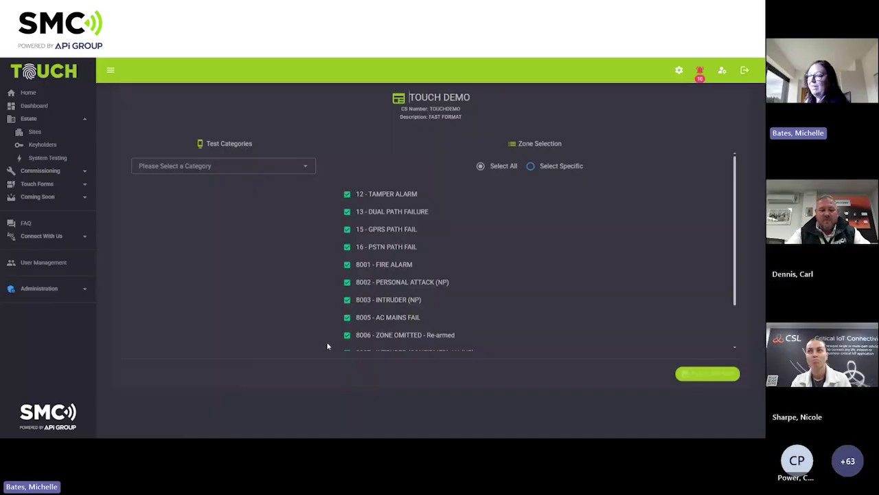
click(39, 123)
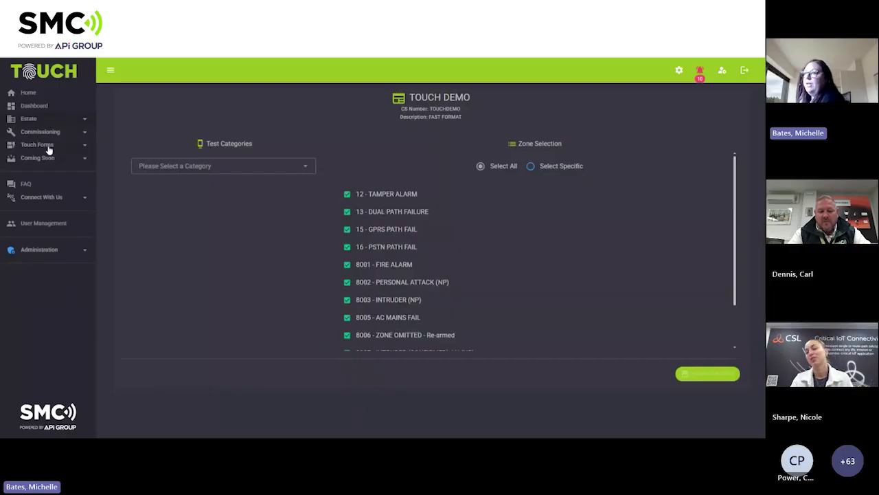
click(48, 147)
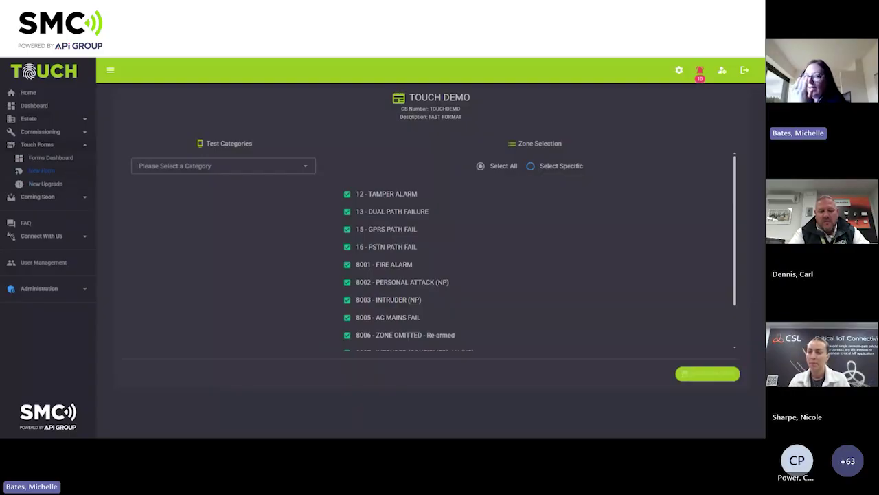
Start a New Touch Form and bring up the monitoring type choices.
click(48, 175)
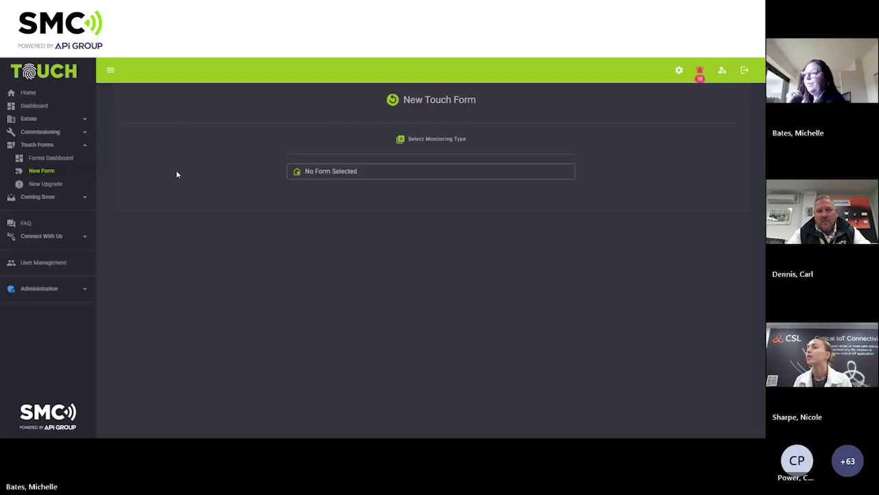
click(328, 176)
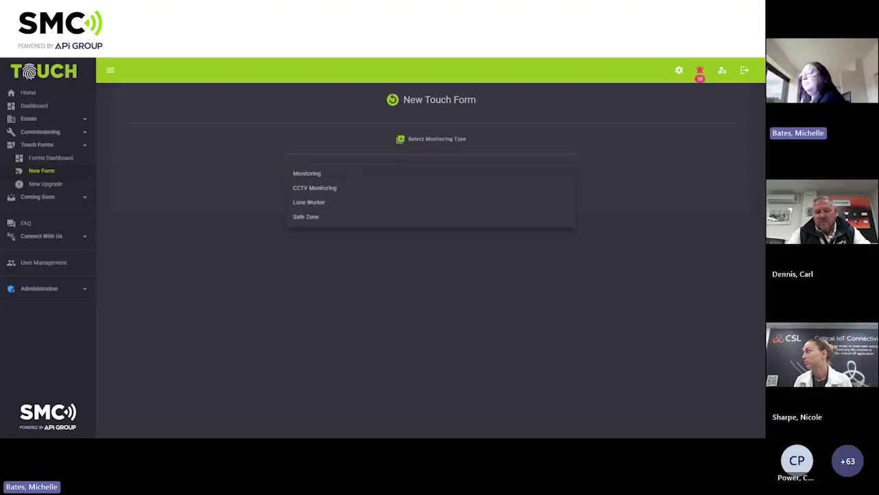
Choose Monitoring, form CSL GRADESHIFT PRO2 (DP2) RAD/RAD CS.53.RR2, and signal type HARD WIRED.
click(320, 177)
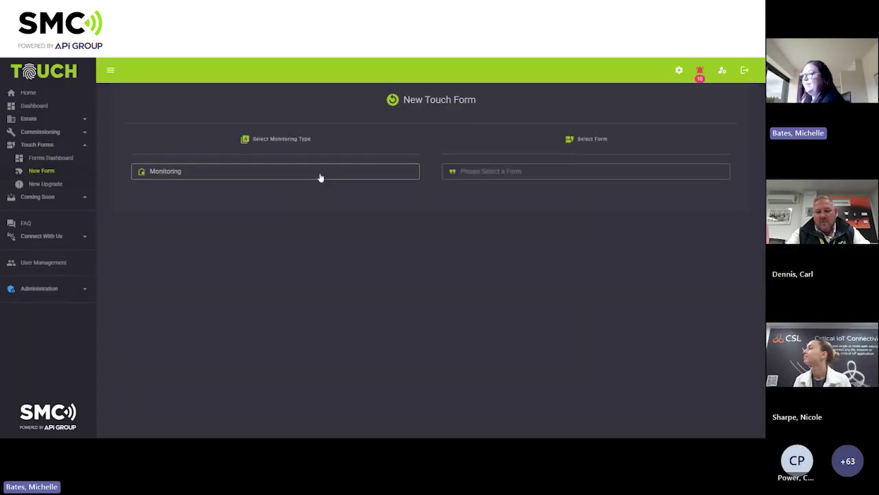
click(650, 172)
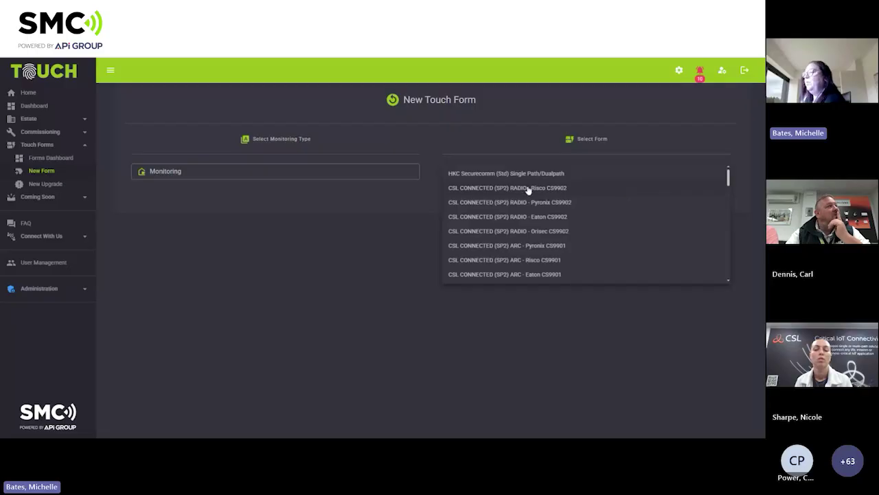
scroll(567, 247, down, 4)
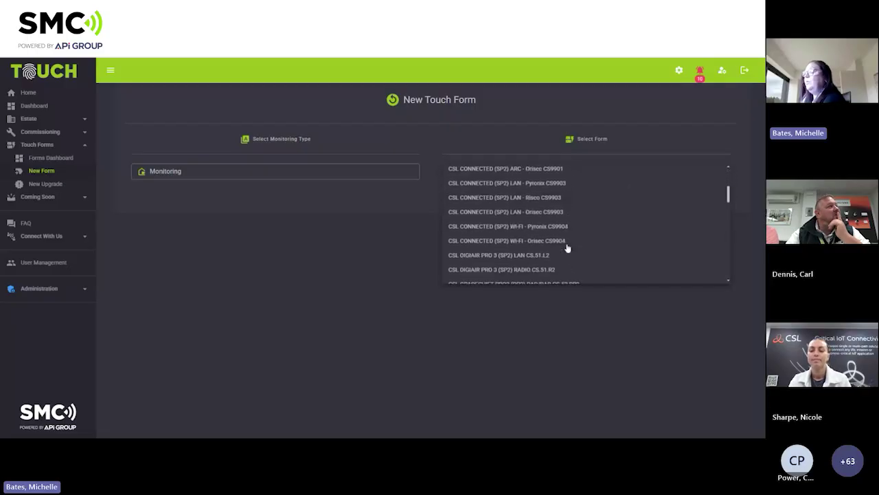
scroll(567, 248, down, 5)
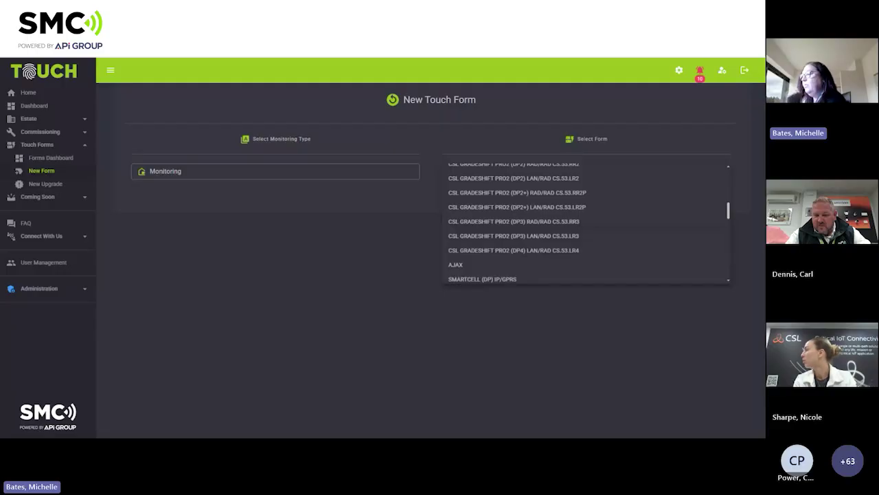
scroll(550, 225, up, 1)
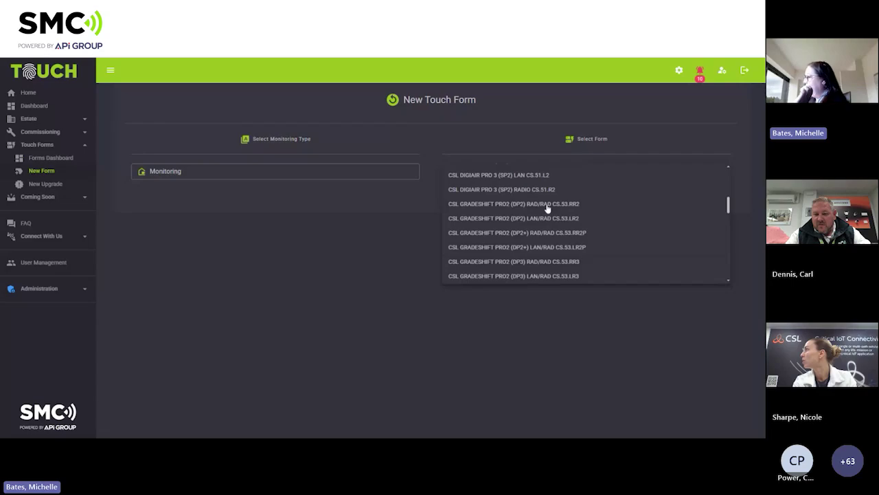
click(547, 206)
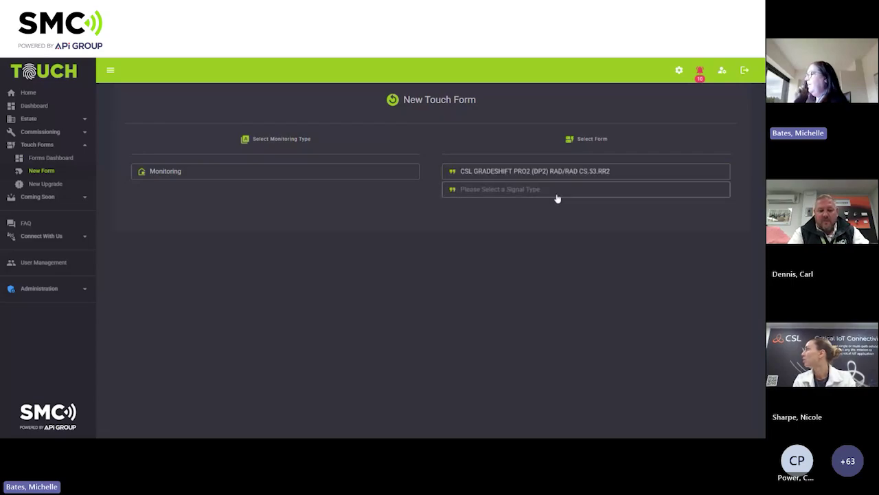
click(559, 195)
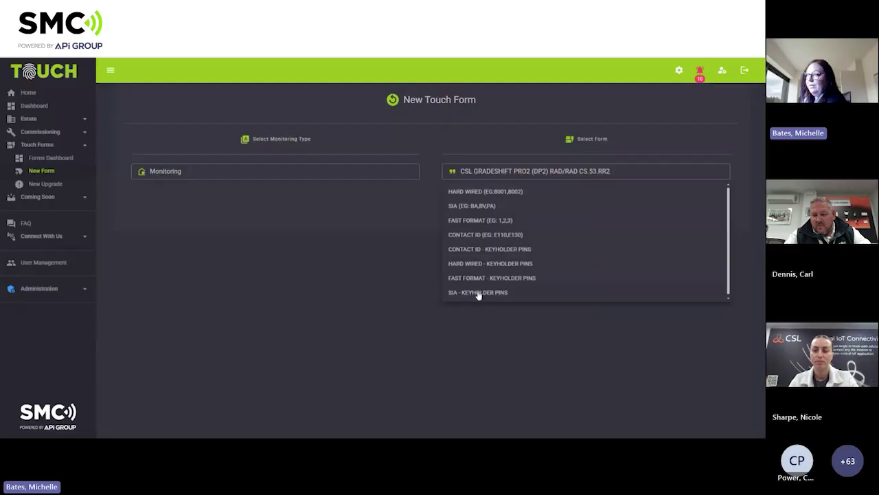
click(493, 192)
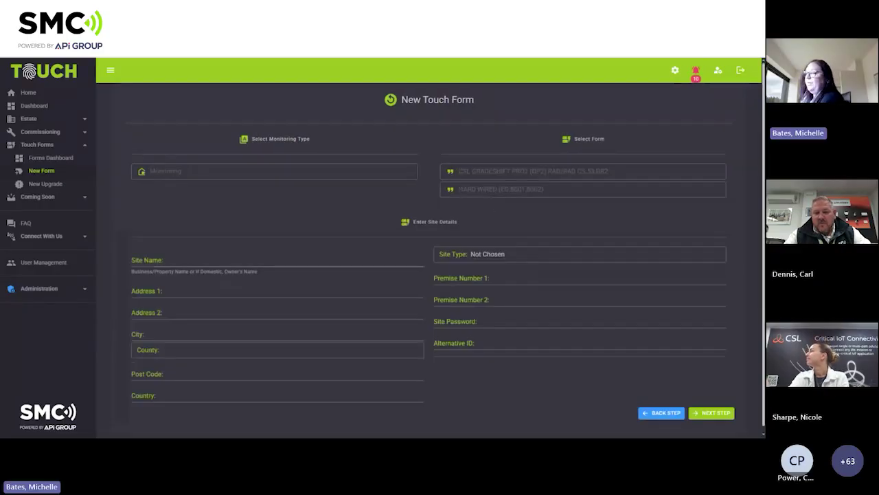
Enter 'test' as the site name, both address lines and the city.
text(test)
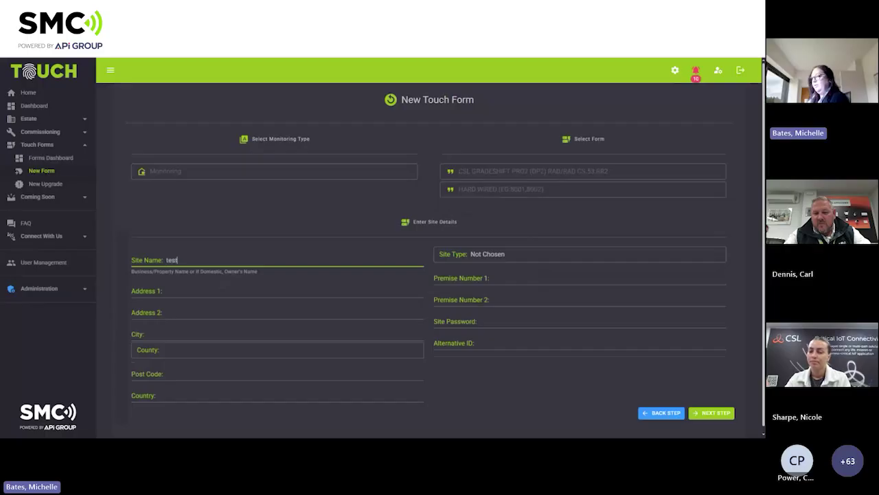
key(ctrl+a)
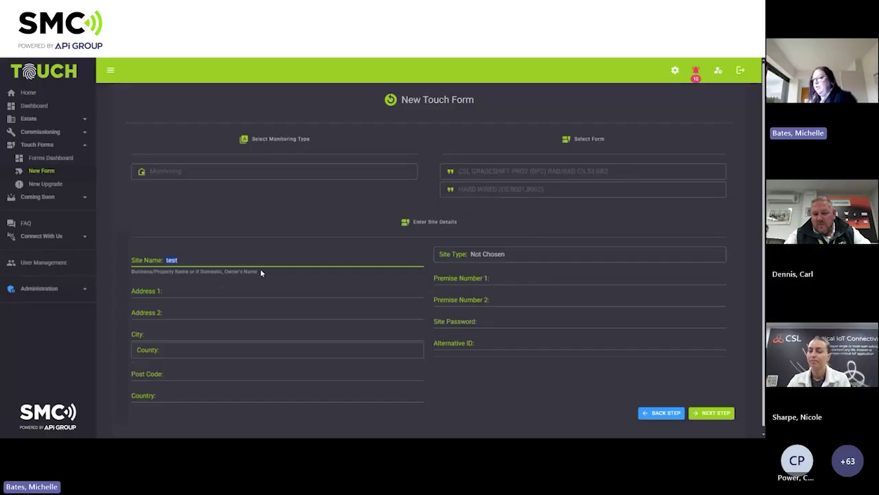
click(237, 286)
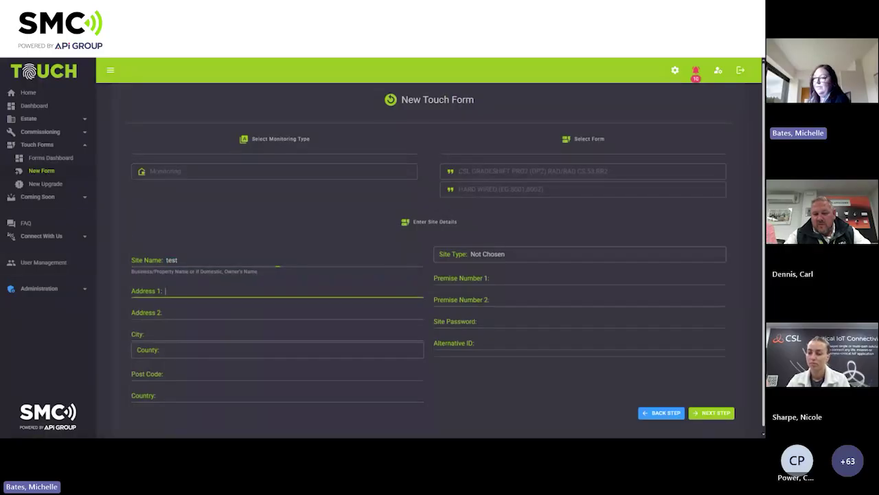
text(test)
key(Tab)
text(test)
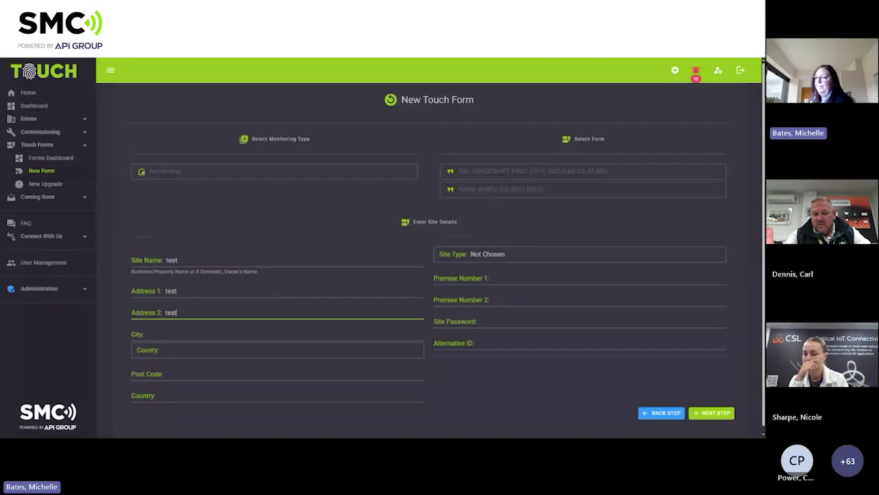
key(Tab)
text(test)
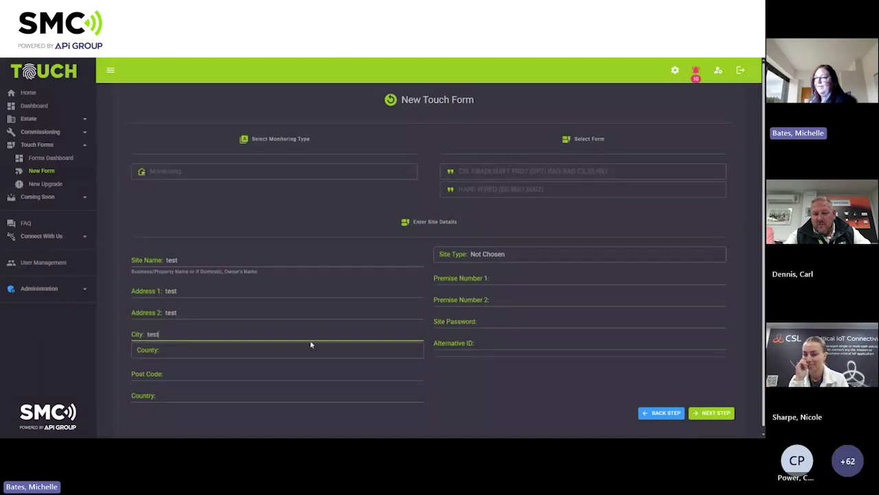
click(143, 255)
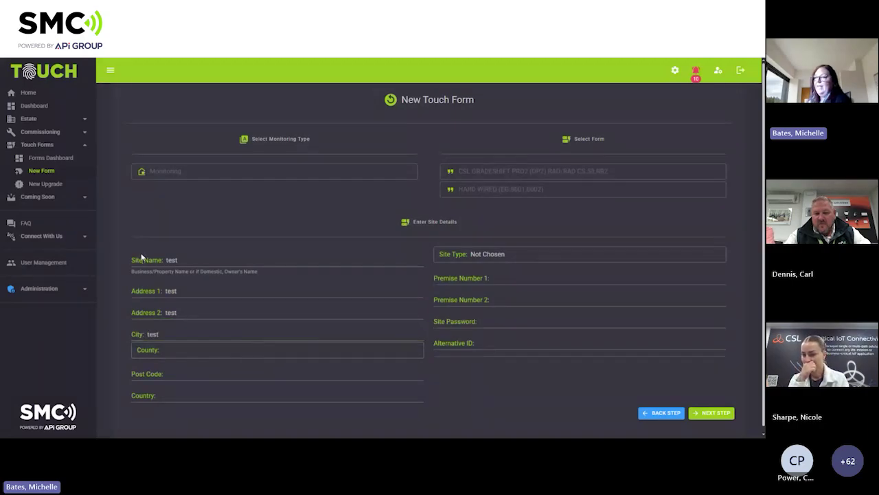
Set the county to BEDFORDSHIRE and fill in the site's post code.
click(177, 356)
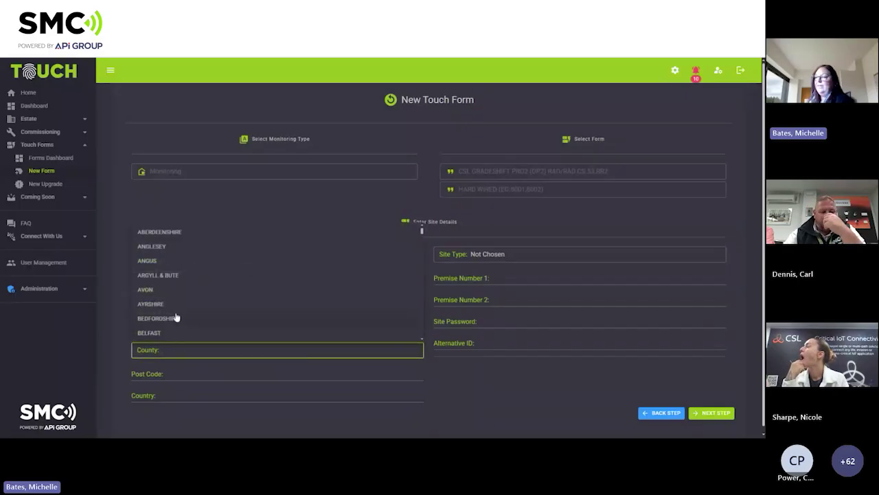
click(175, 319)
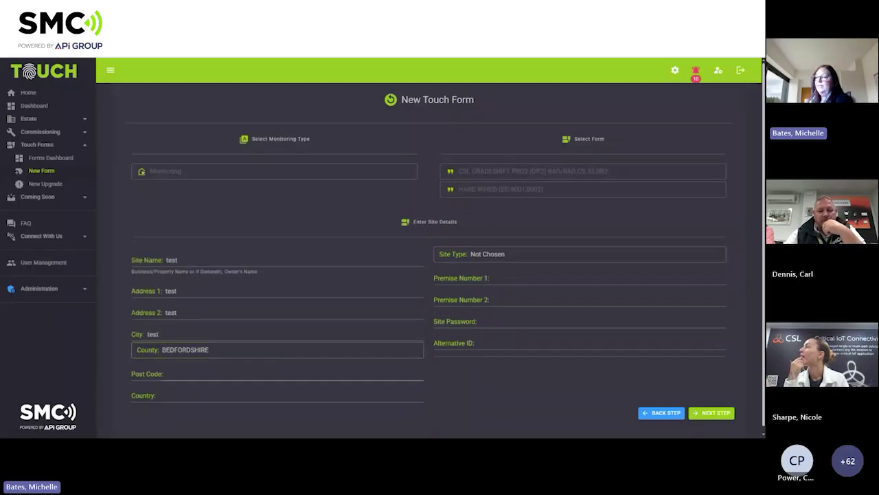
click(175, 373)
text(de1 1de)
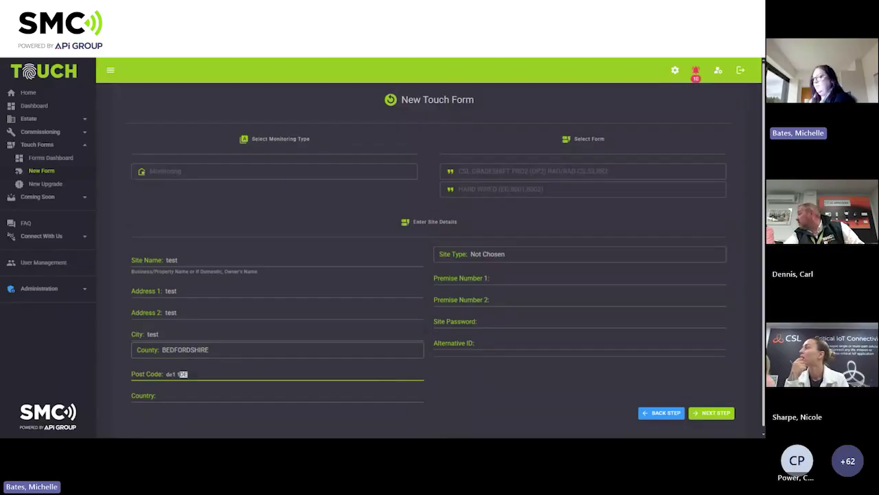
click(492, 394)
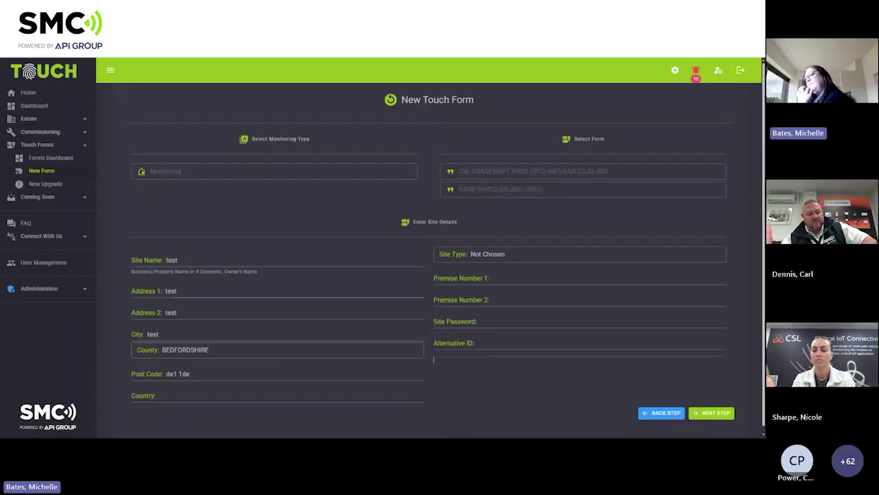
Set the site type to Domestic Site.
click(512, 258)
click(513, 261)
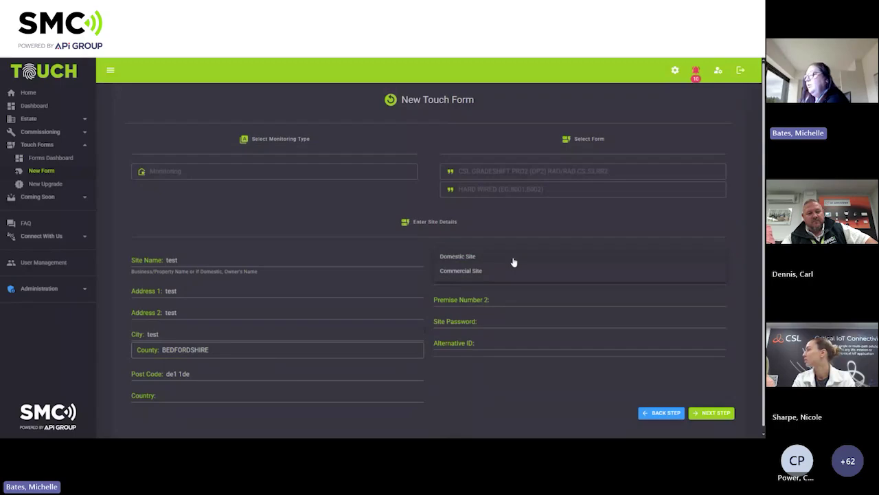
click(507, 367)
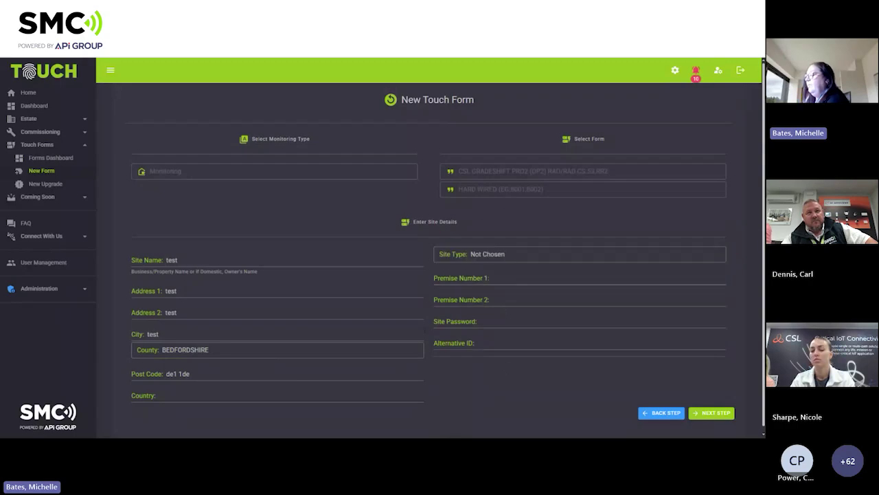
click(493, 288)
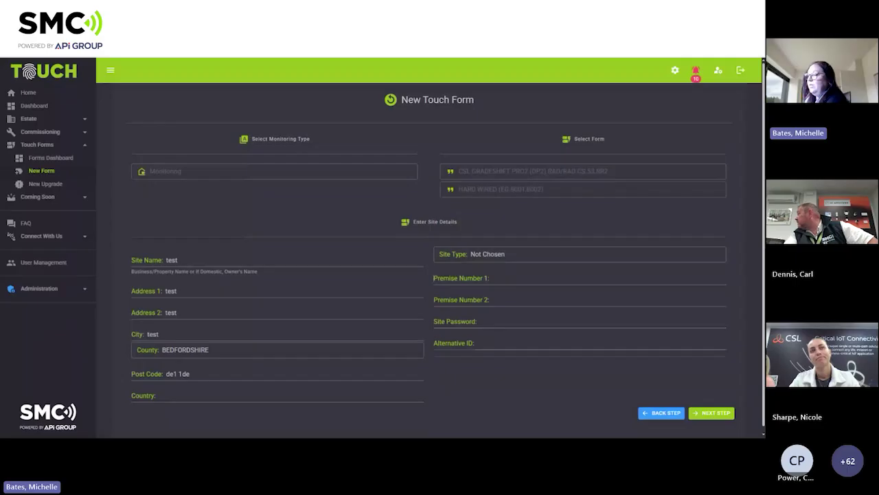
click(493, 261)
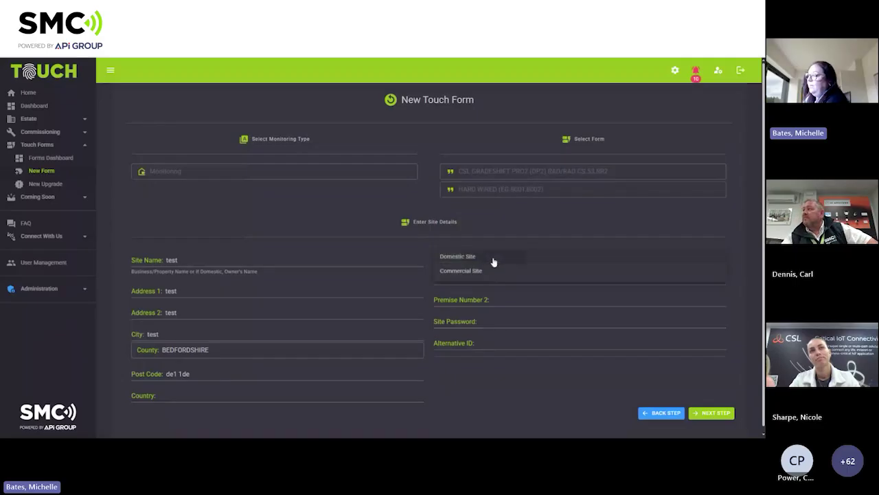
click(493, 262)
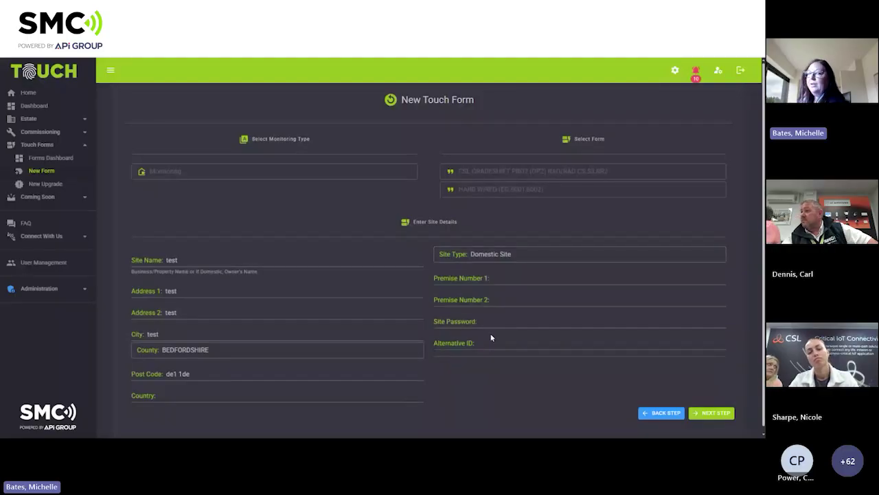
Enter the required site password and advance to the Equipment Delivery step.
click(706, 415)
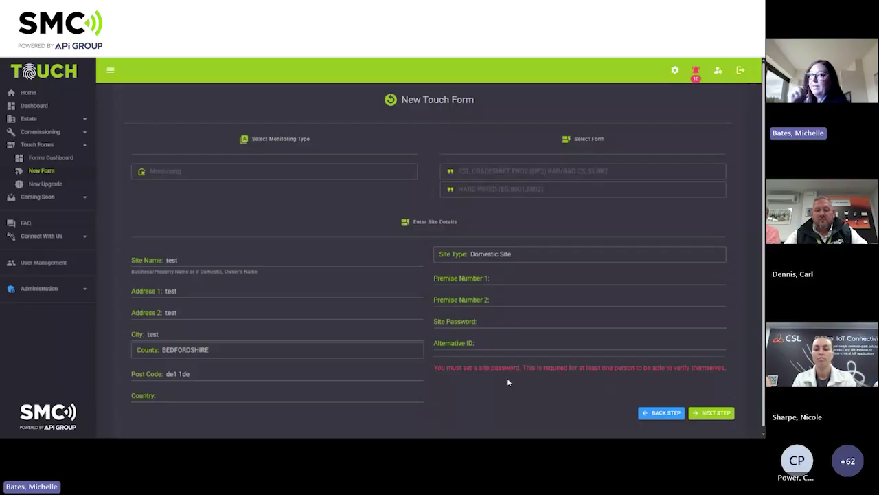
click(509, 321)
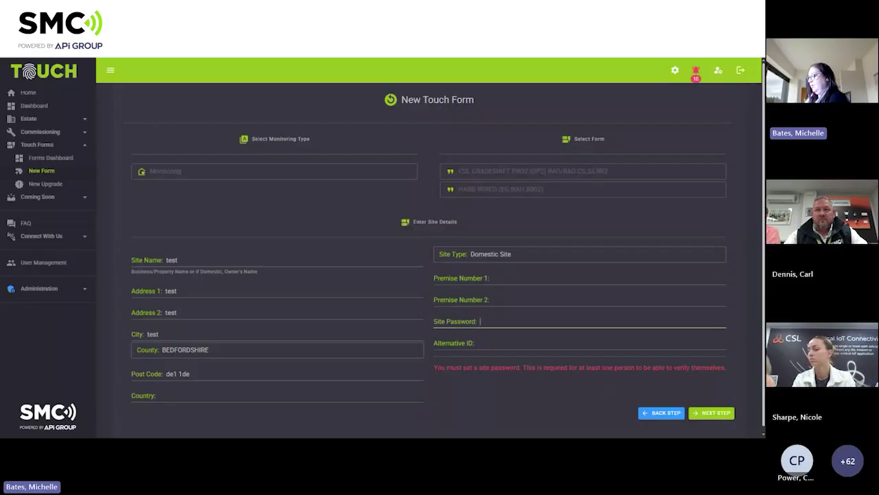
text(test)
click(522, 394)
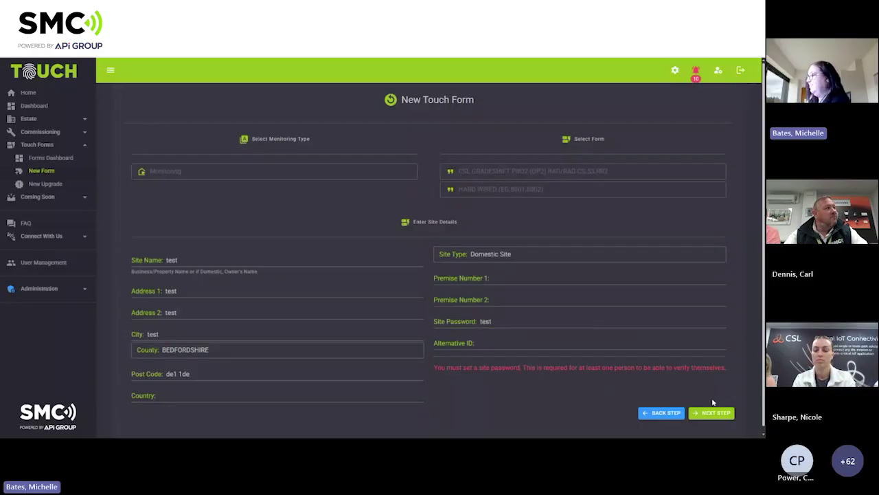
click(711, 413)
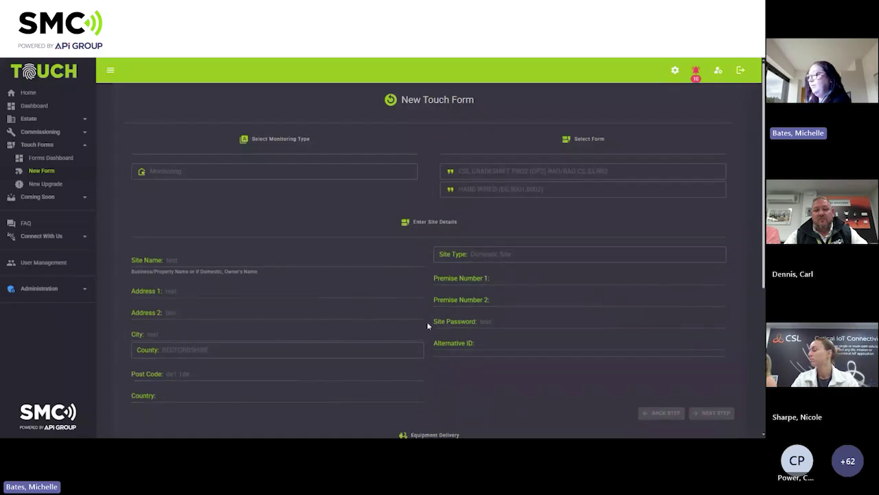
scroll(432, 323, down, 1)
scroll(440, 321, down, 3)
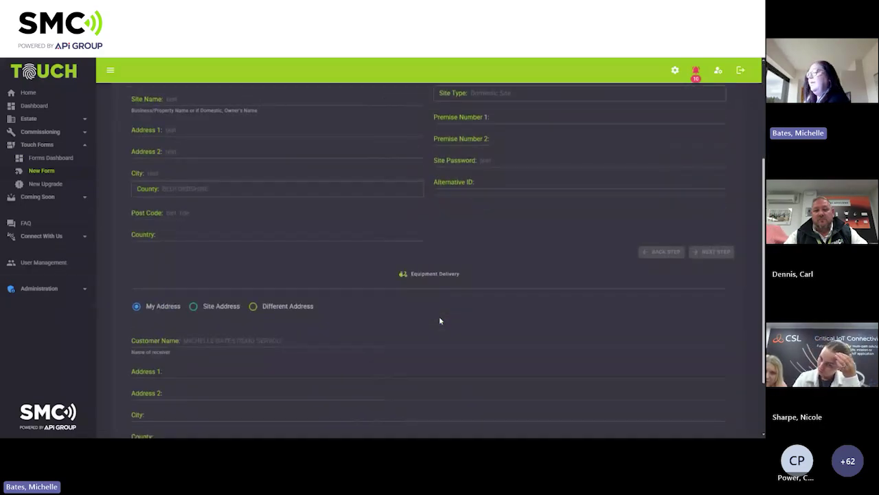
Choose Site Address for equipment delivery and advance to the Fire Brigades step.
scroll(440, 321, down, 2)
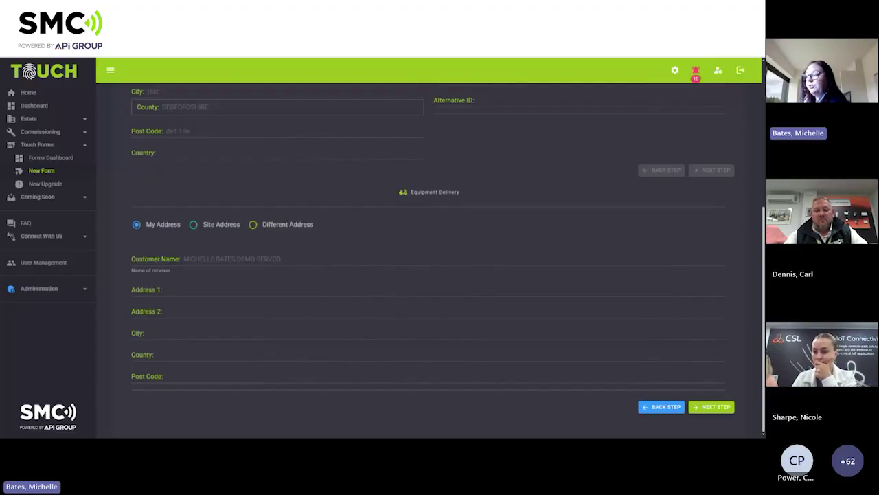
click(193, 225)
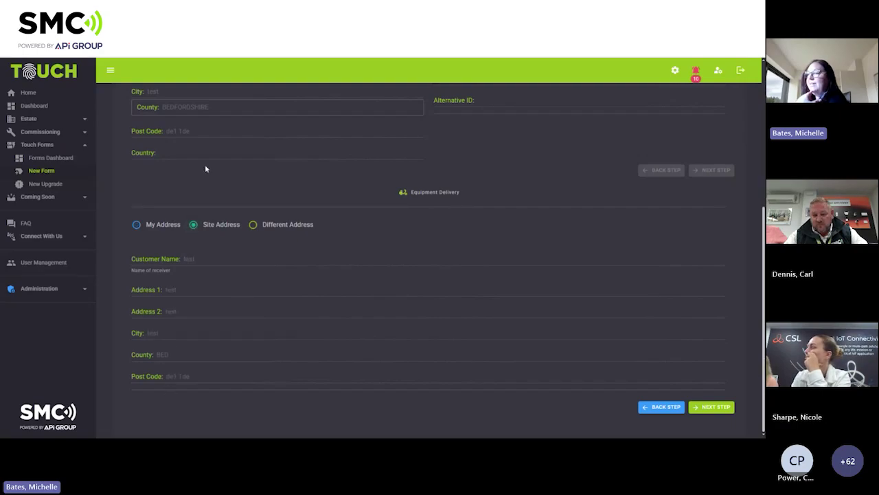
click(254, 226)
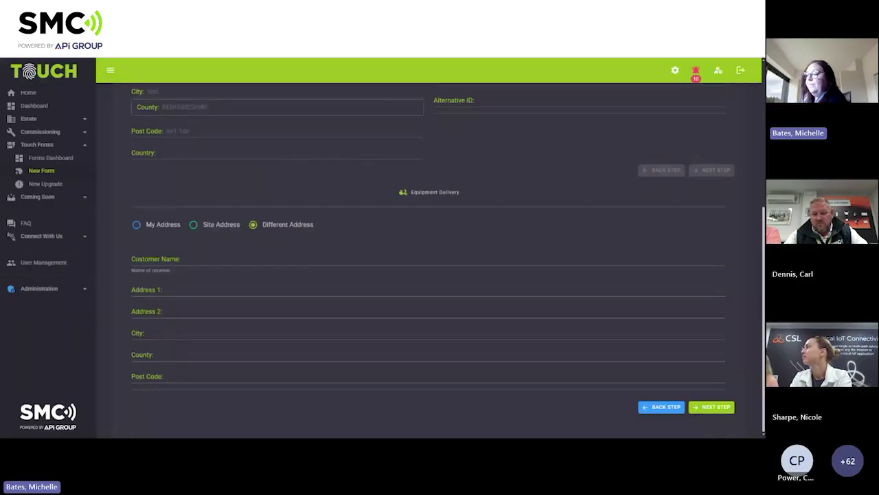
click(715, 409)
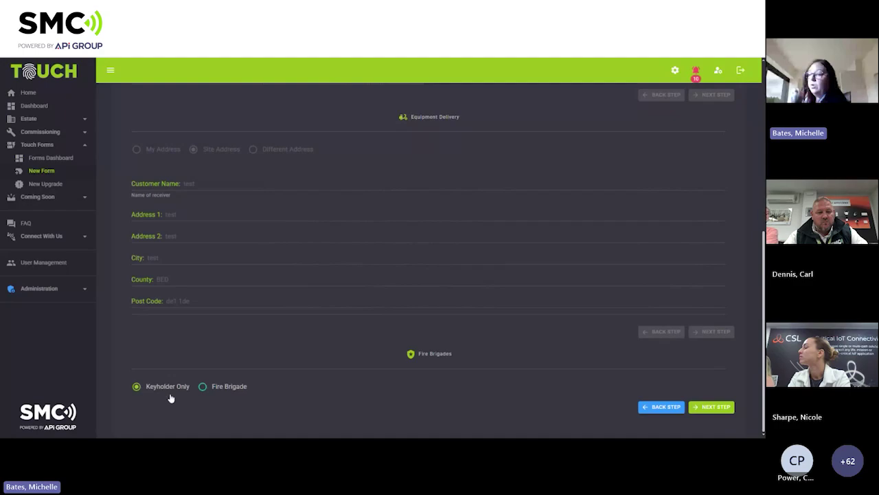
Request fire brigade response via FB BEDFORDSHIRE FIRE SERVICE | FIRE BRIGADE, then advance to Zone Selection.
click(217, 394)
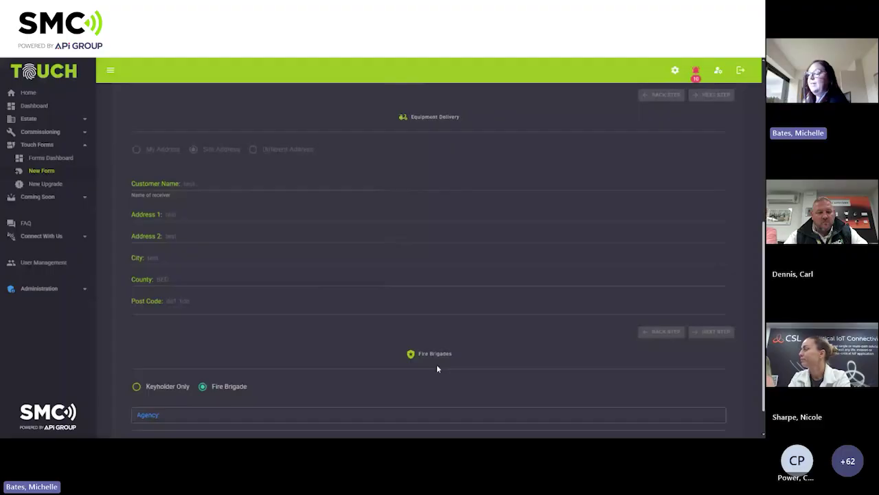
scroll(437, 368, down, 1)
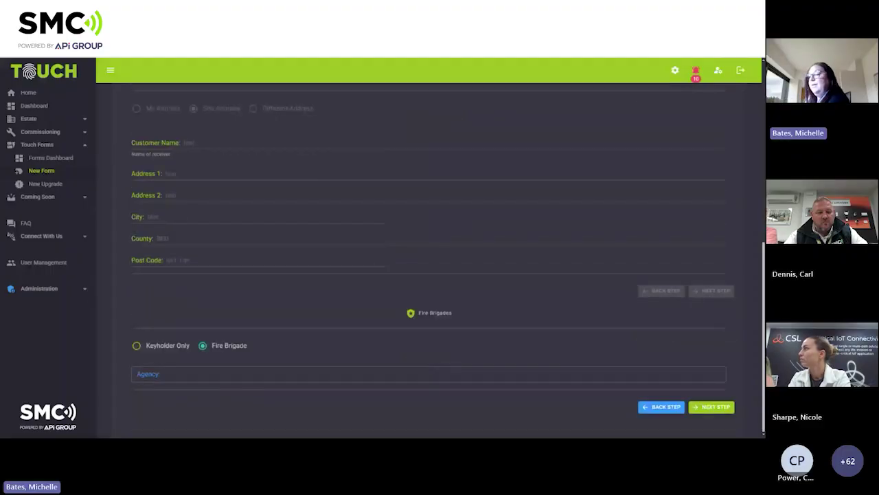
click(432, 375)
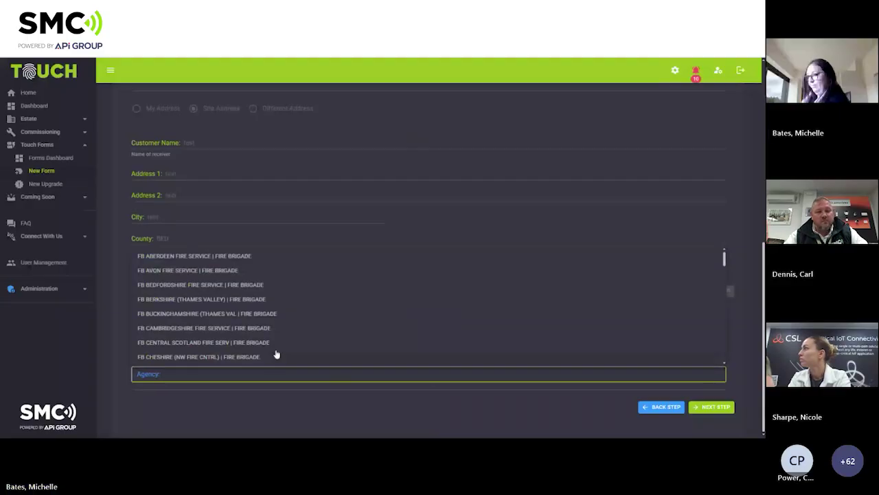
click(258, 288)
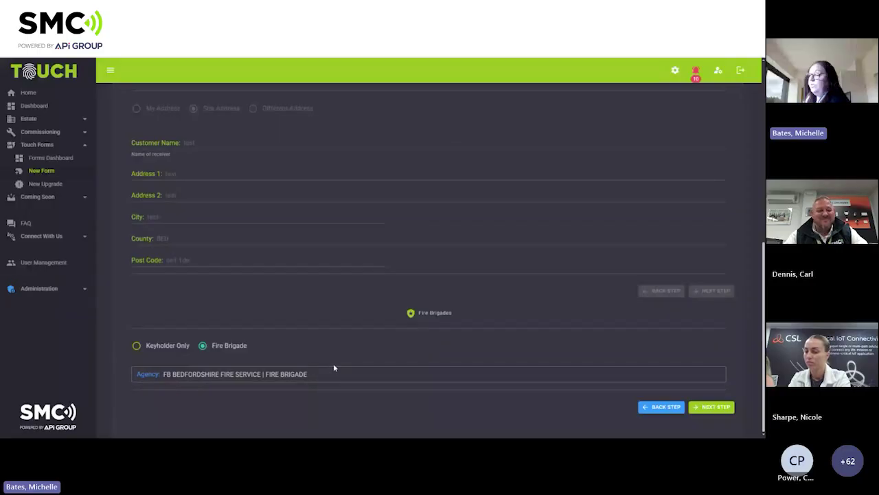
click(713, 407)
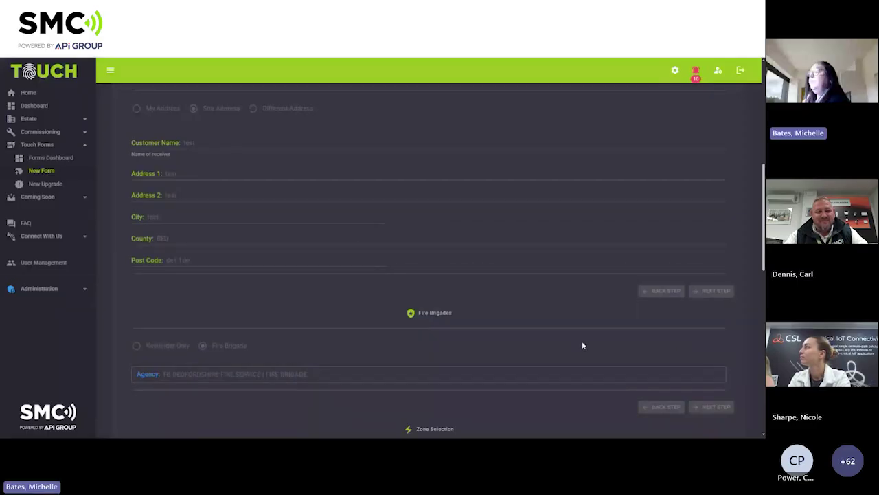
Include fire pins in the zone list with the Sleeping Risk type.
scroll(430, 160, down, 4)
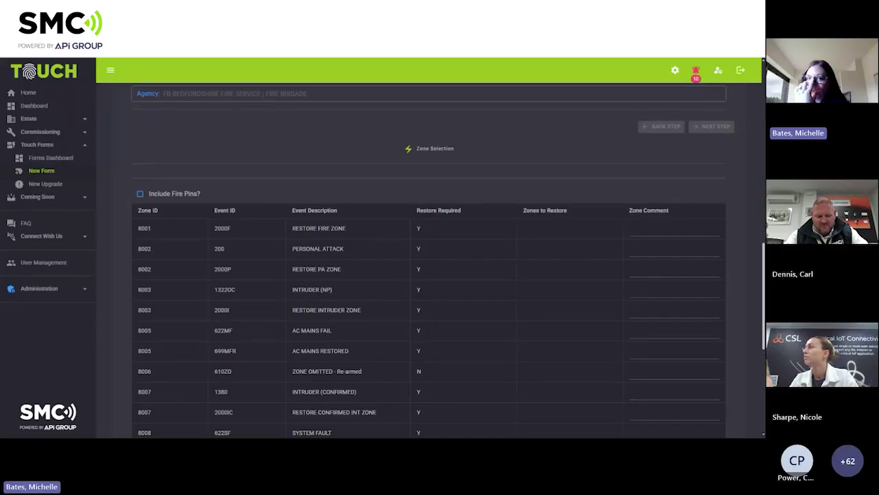
scroll(199, 192, up, 1)
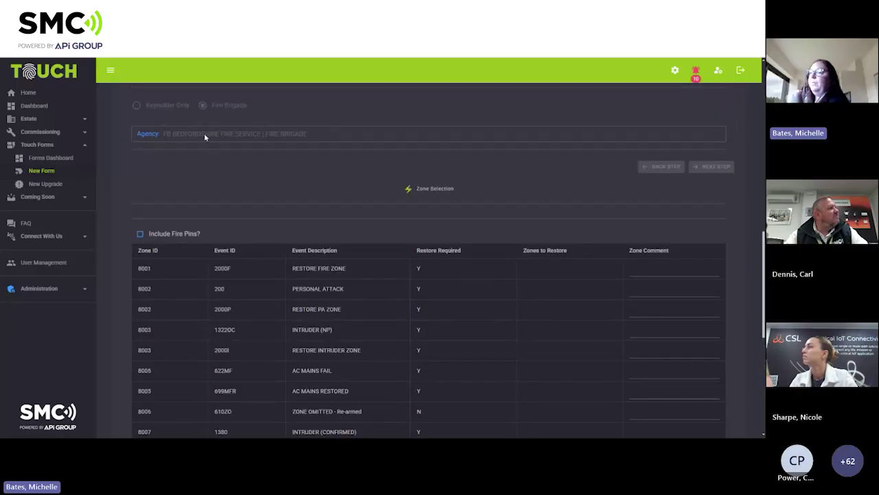
click(140, 234)
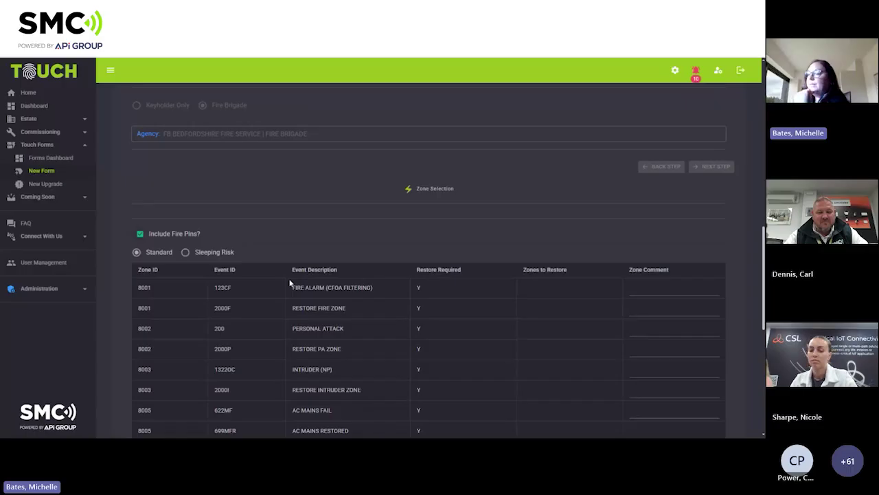
scroll(289, 281, down, 2)
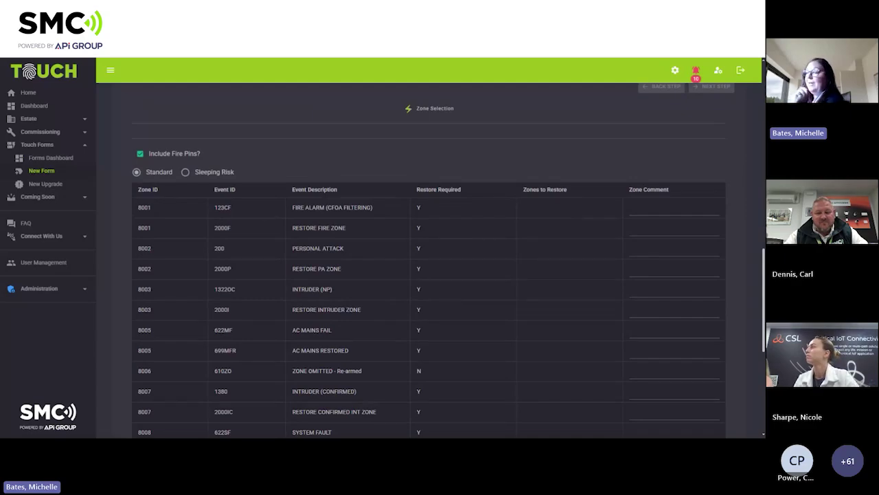
click(186, 172)
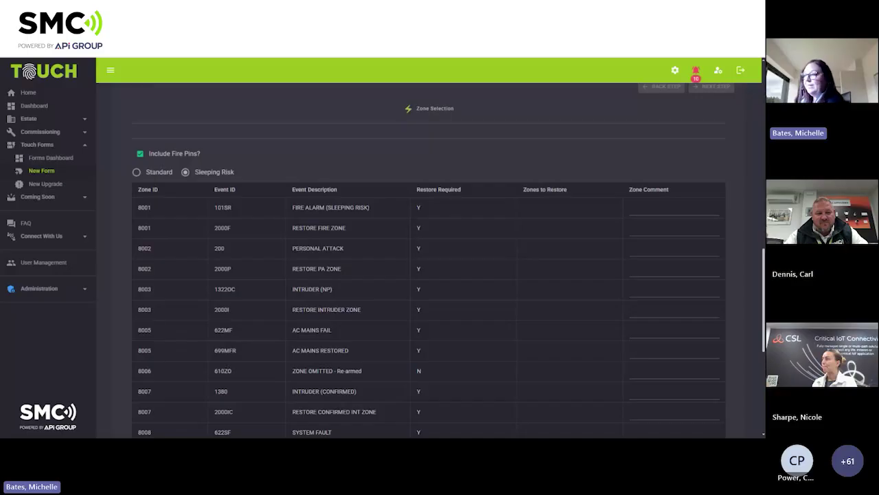
Comment 'not required' on the 8002 PERSONAL ATTACK zone.
scroll(259, 248, down, 3)
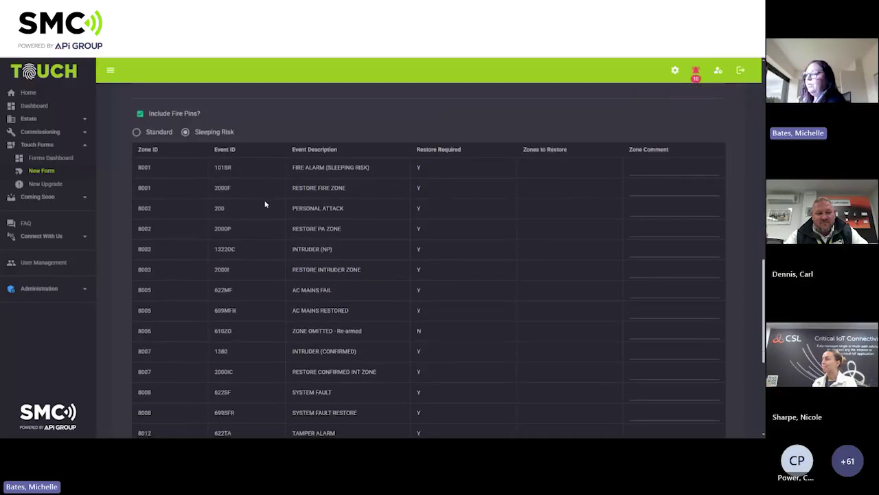
scroll(265, 209, up, 2)
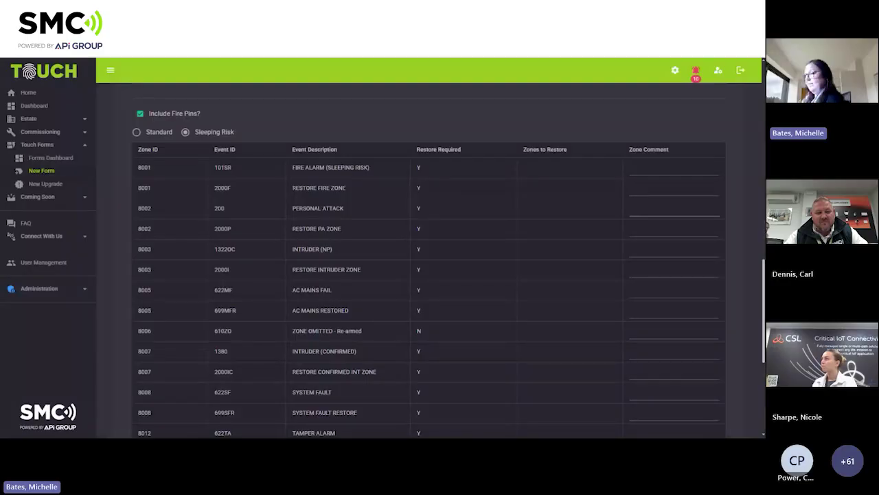
click(673, 209)
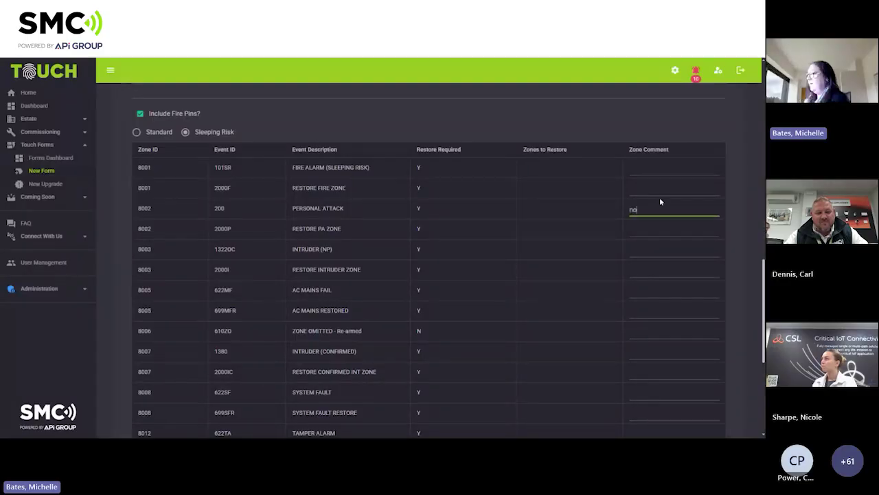
text(not required)
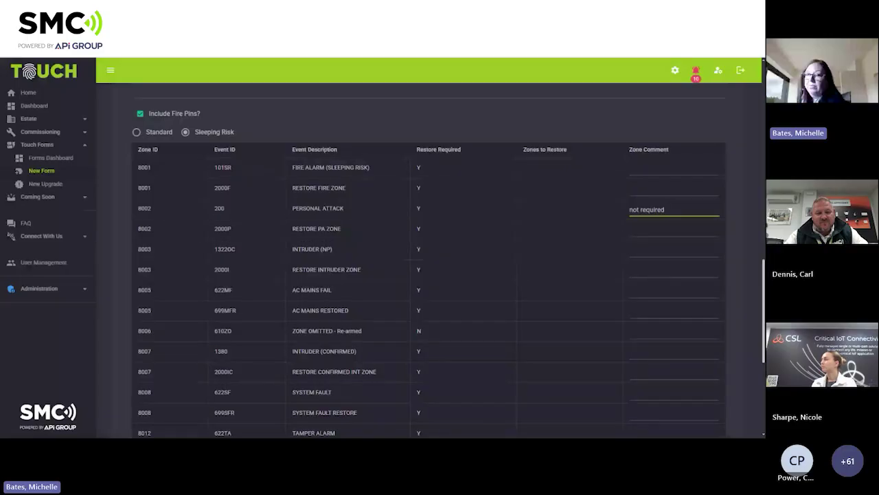
scroll(538, 215, down, 5)
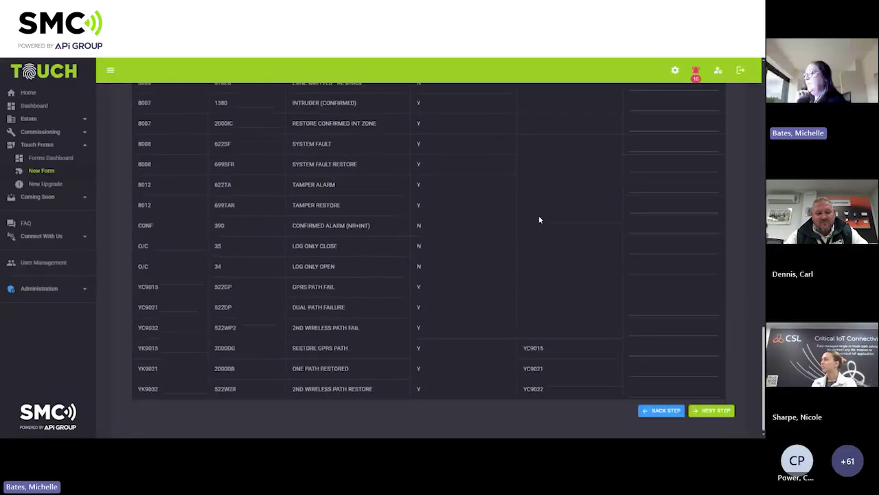
Advance to the Keyholders step and enter the contact's first and last name.
click(708, 407)
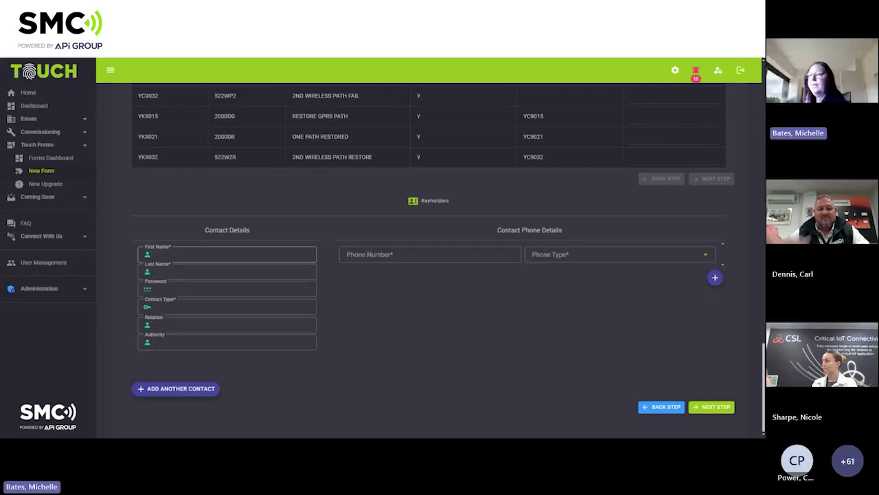
click(227, 254)
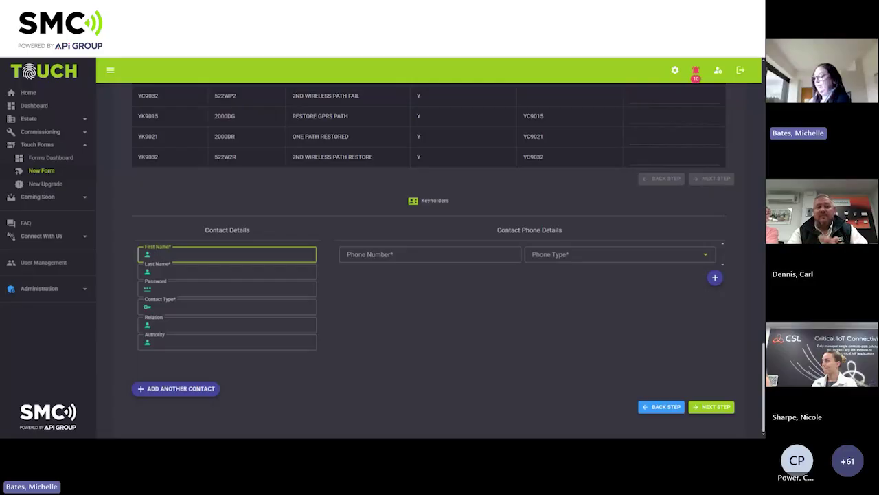
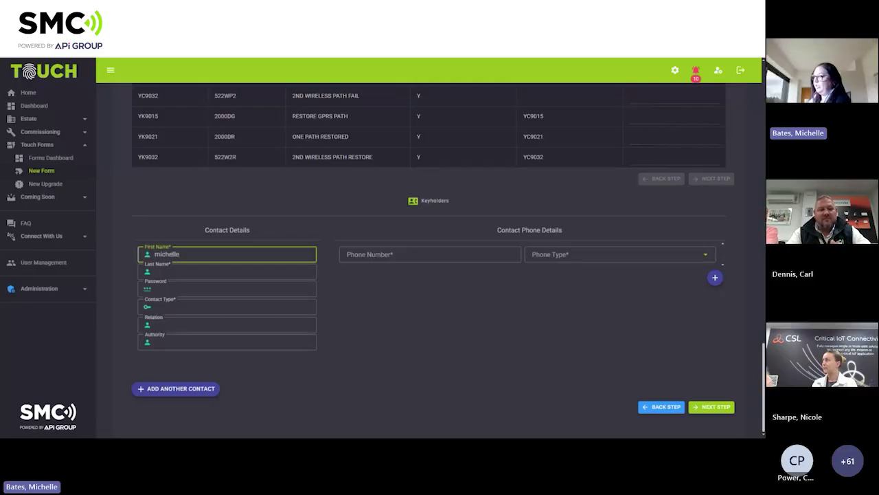
key(Tab)
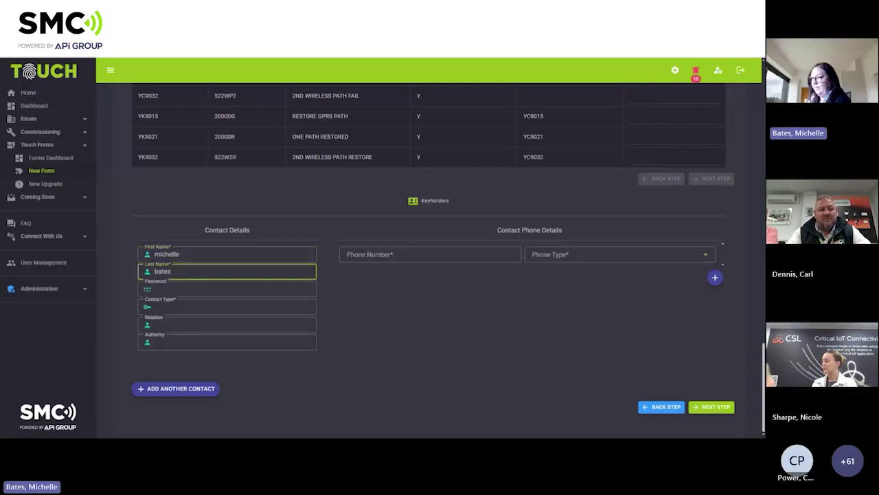
Set the contact type to Keyholding Company.
click(204, 313)
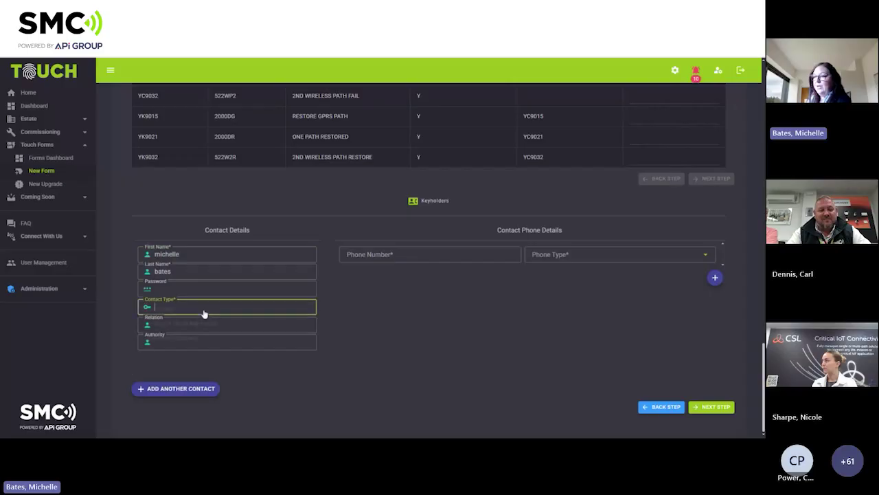
click(204, 314)
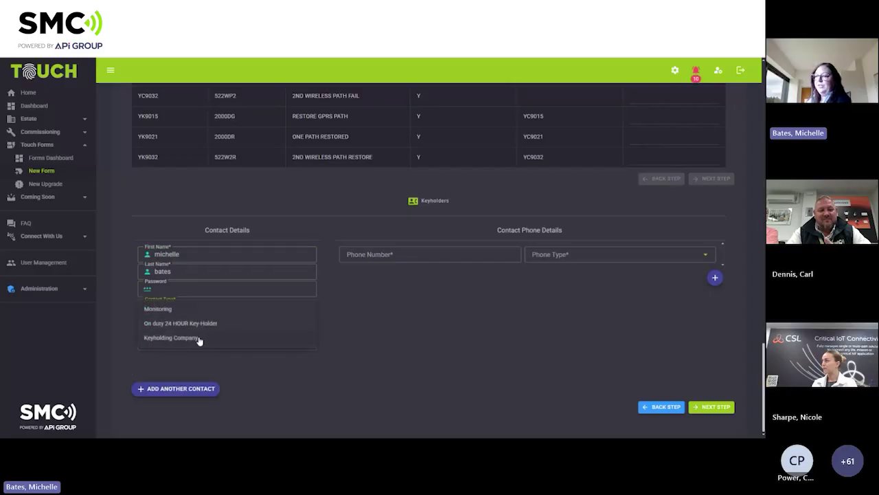
click(195, 338)
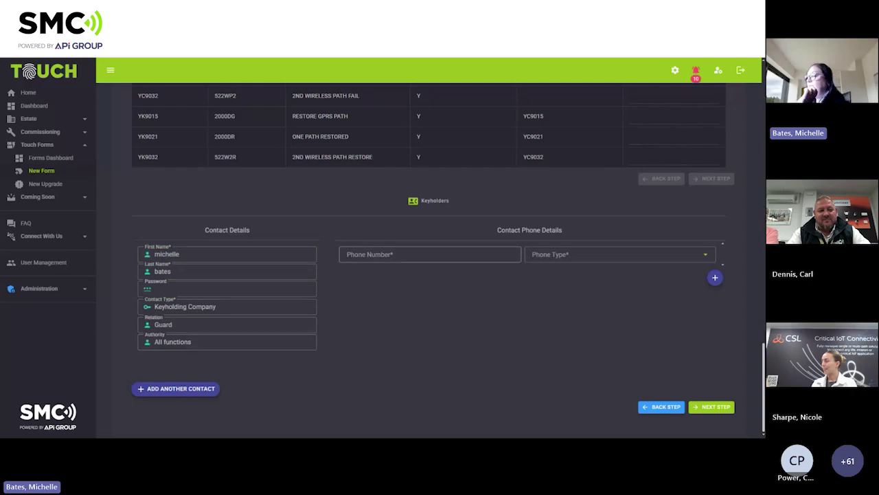
click(385, 254)
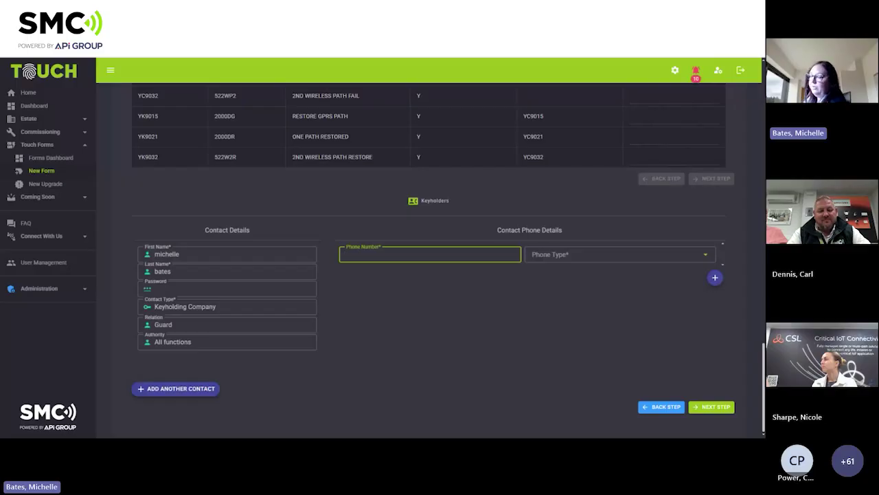
Enter the keyholder's phone number as type 24 Hr Security and advance to URN – Police Agencies.
text(0)
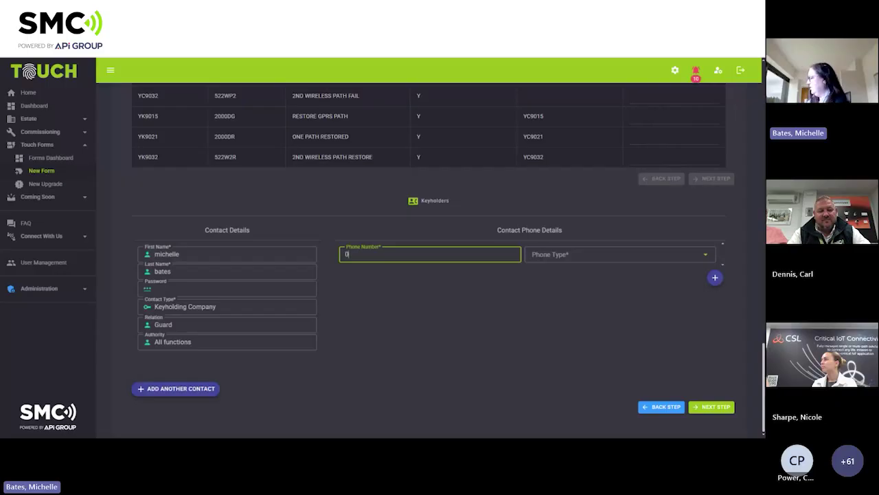
text(1234567891)
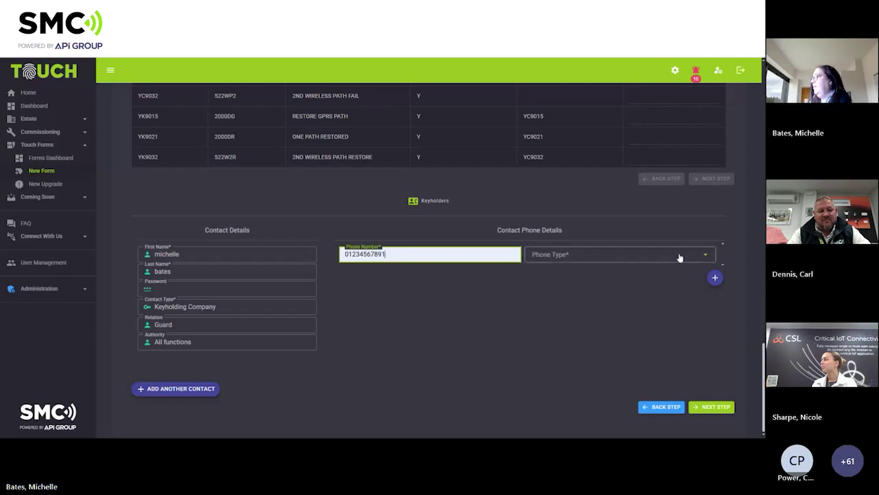
click(701, 254)
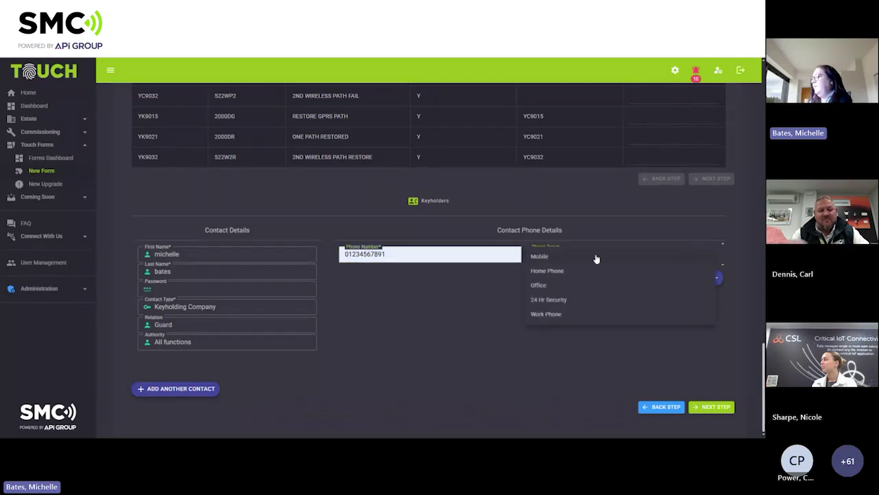
click(564, 301)
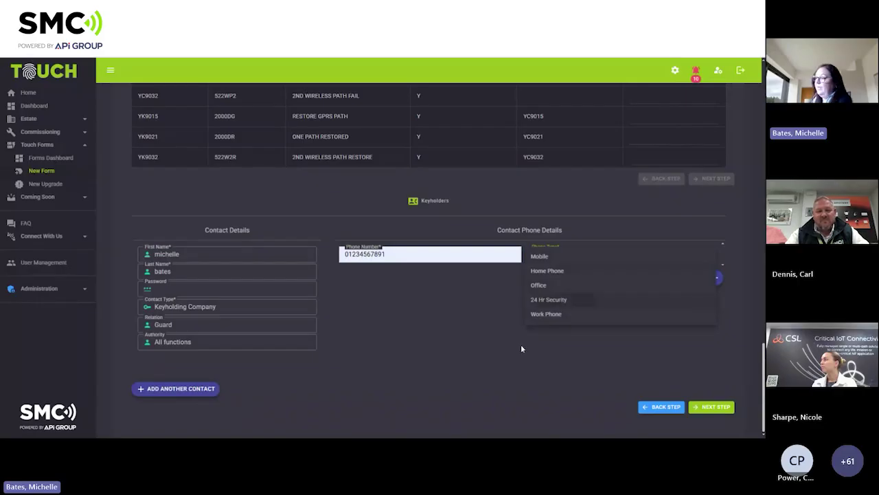
click(714, 408)
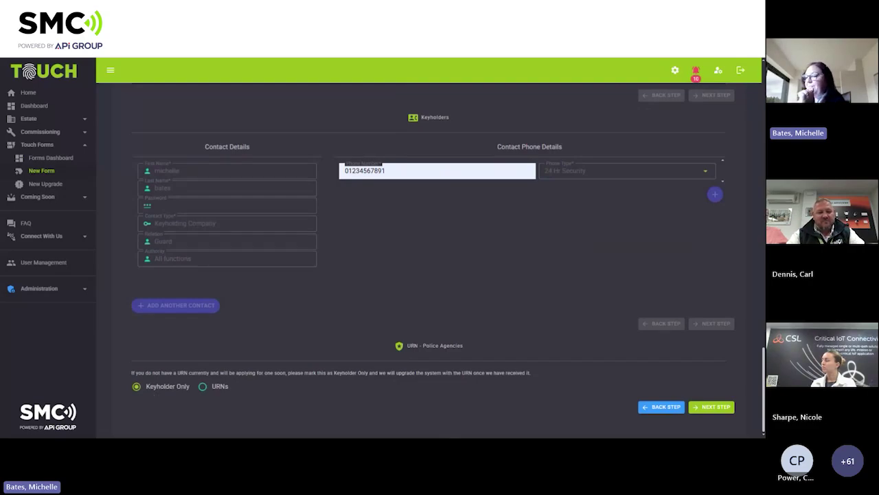
Add a BEDFORDSHIRE POLICE URN of type Personal Attack with its URN number.
click(204, 388)
scroll(453, 316, down, 2)
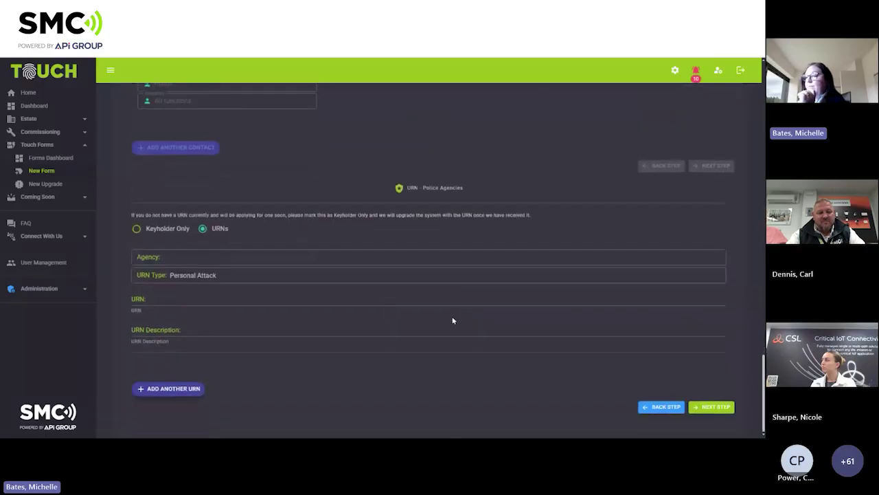
click(199, 261)
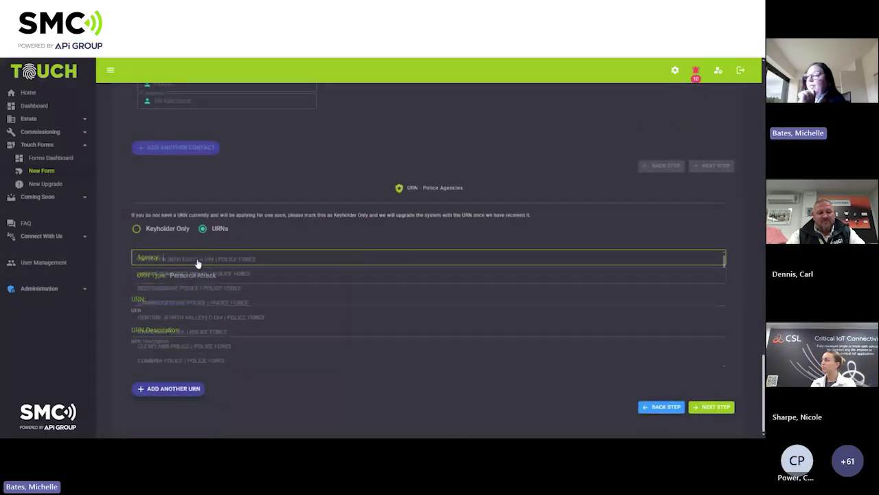
click(245, 231)
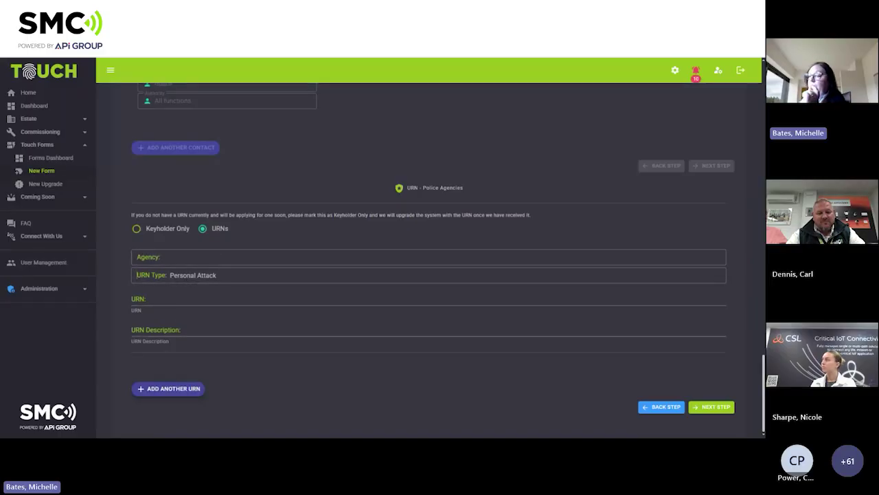
click(191, 258)
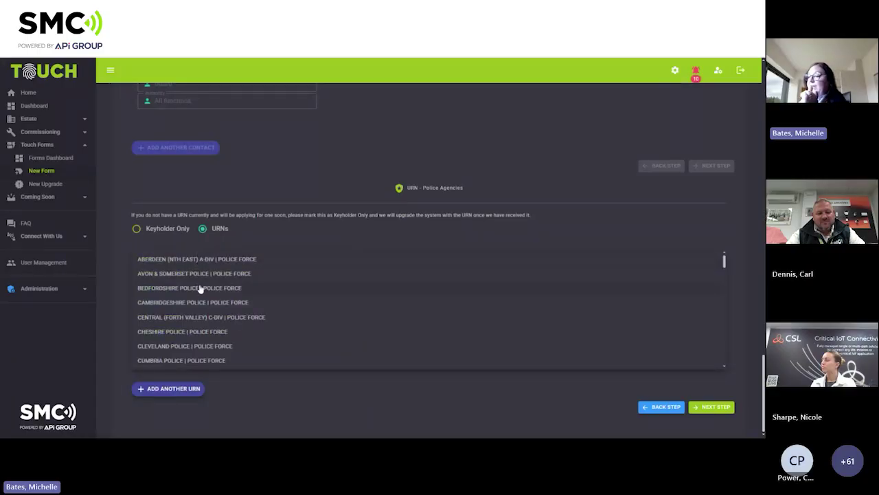
click(200, 288)
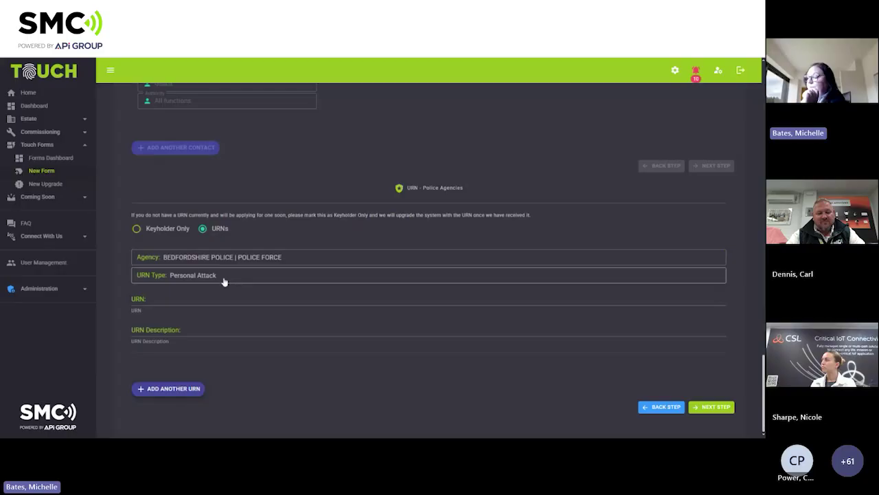
click(230, 280)
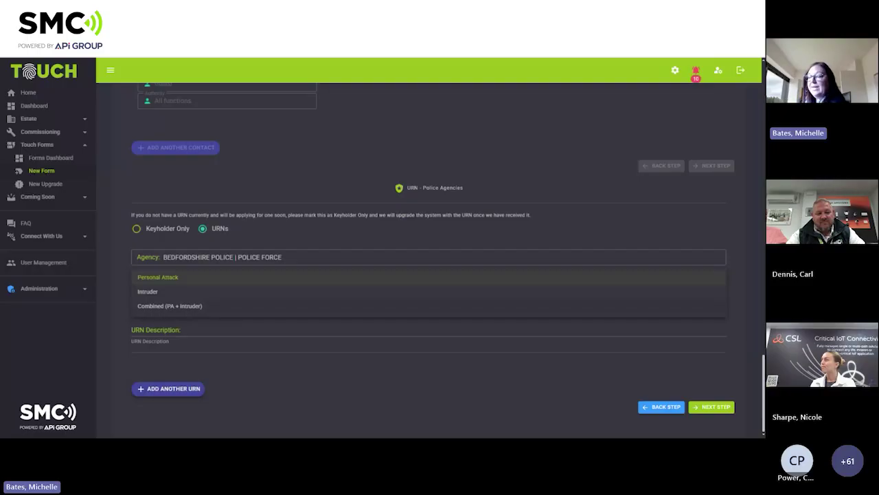
click(163, 307)
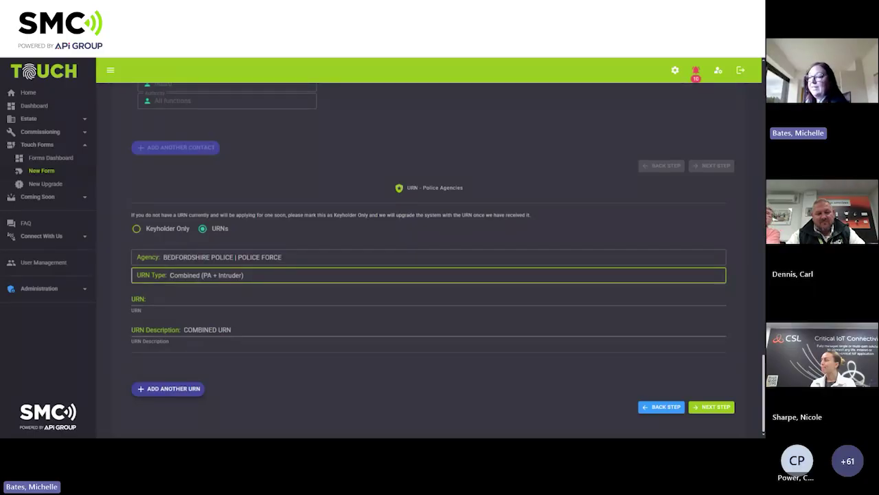
click(158, 299)
text(0000000)
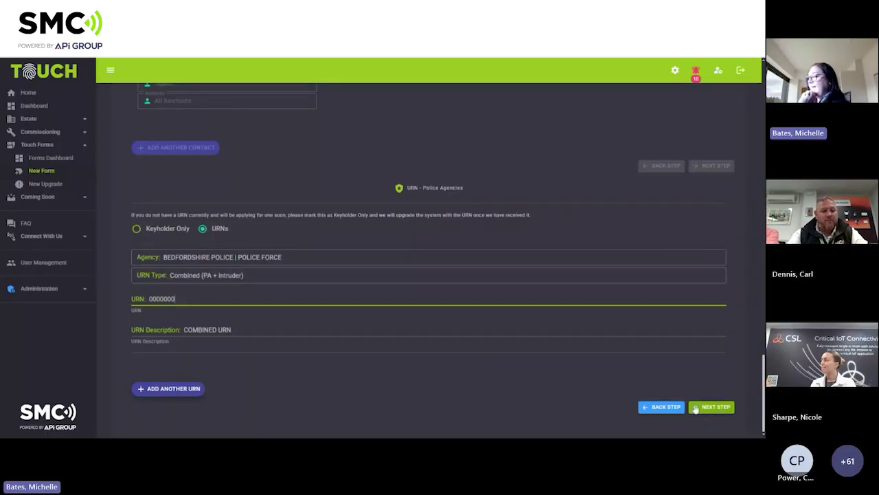
click(185, 279)
click(185, 277)
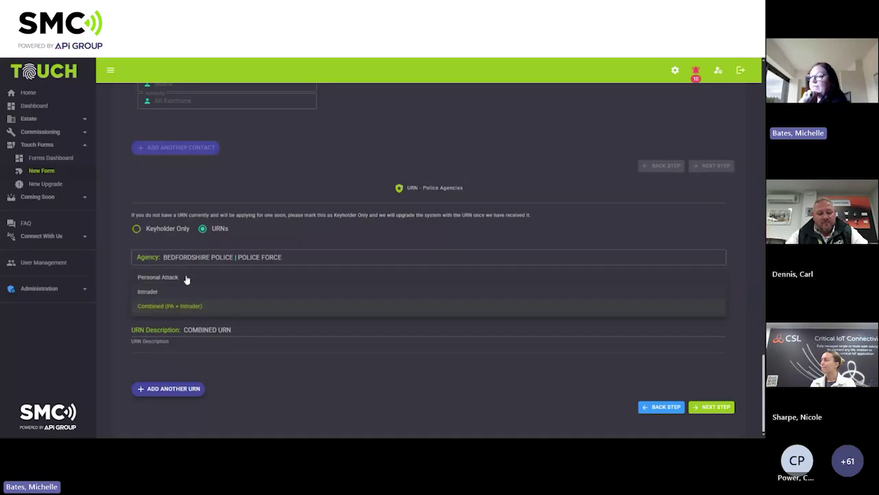
click(186, 276)
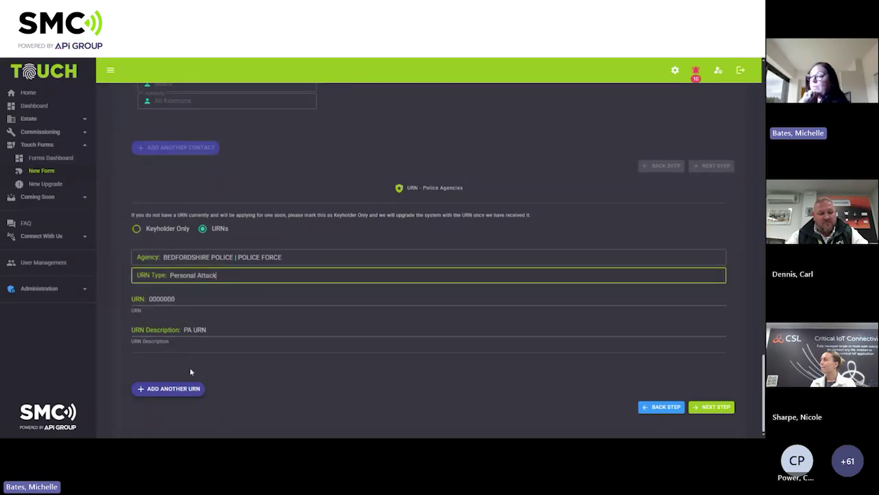
Add a second BEDFORDSHIRE POLICE URN of type Intruder and continue to the next step.
click(184, 390)
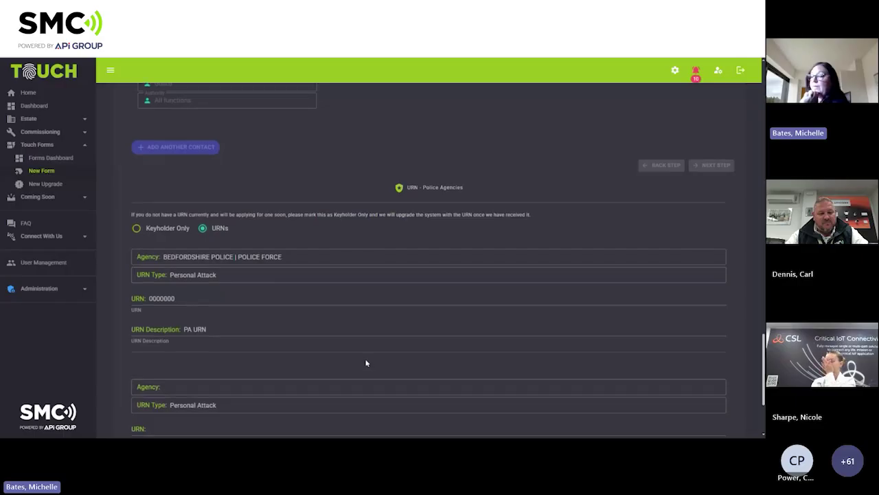
scroll(365, 362, down, 1)
click(197, 310)
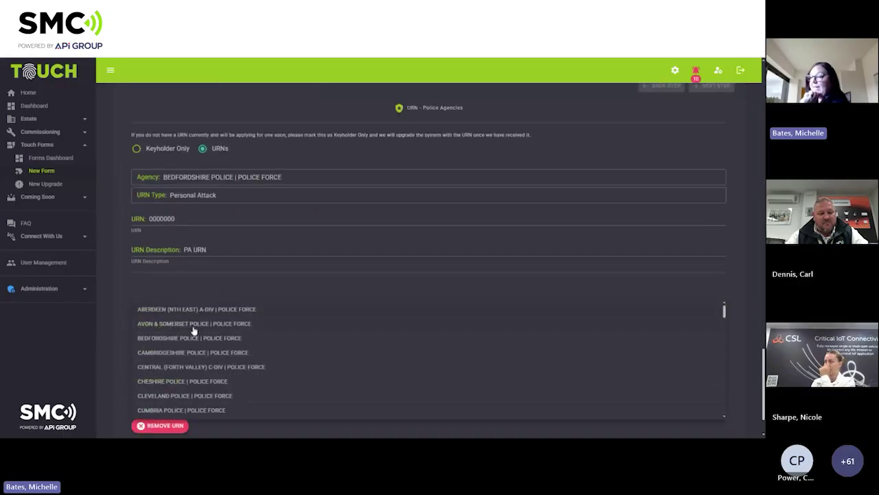
click(191, 337)
click(195, 329)
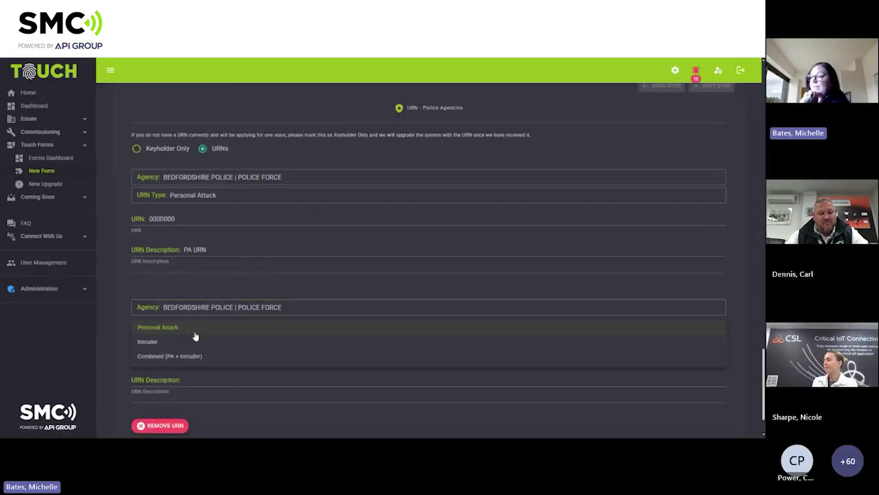
click(191, 342)
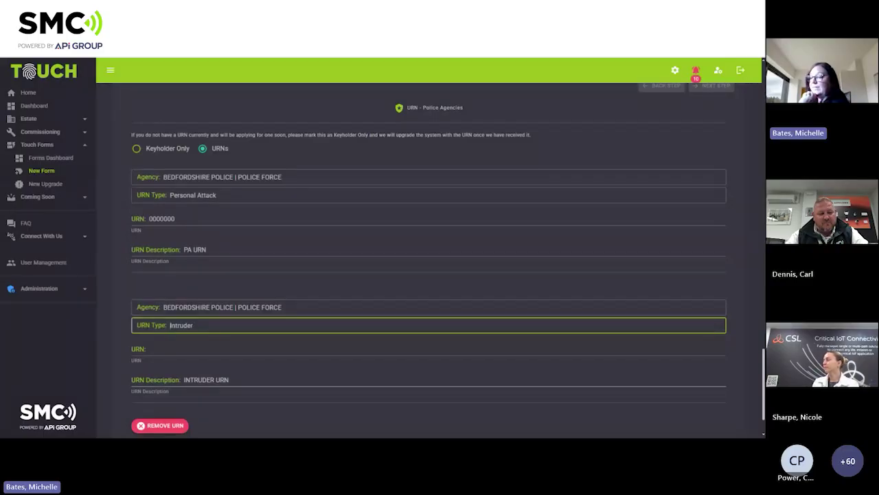
click(179, 350)
text(0)
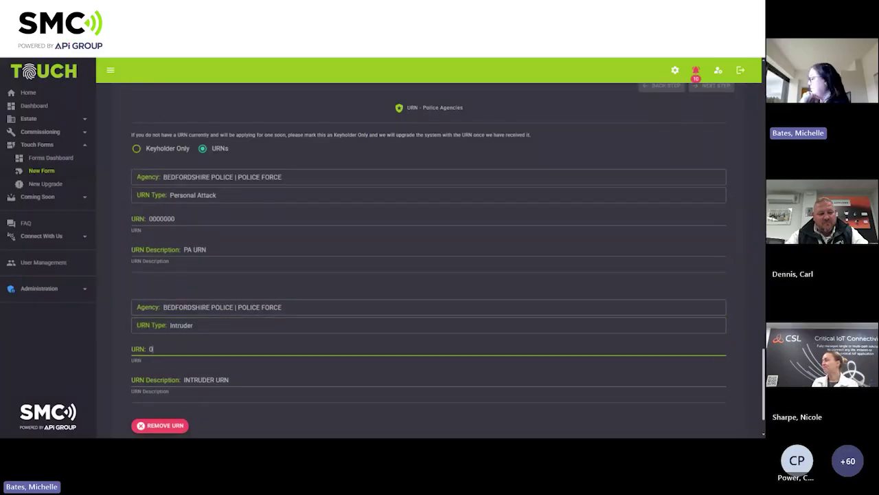
text(000001)
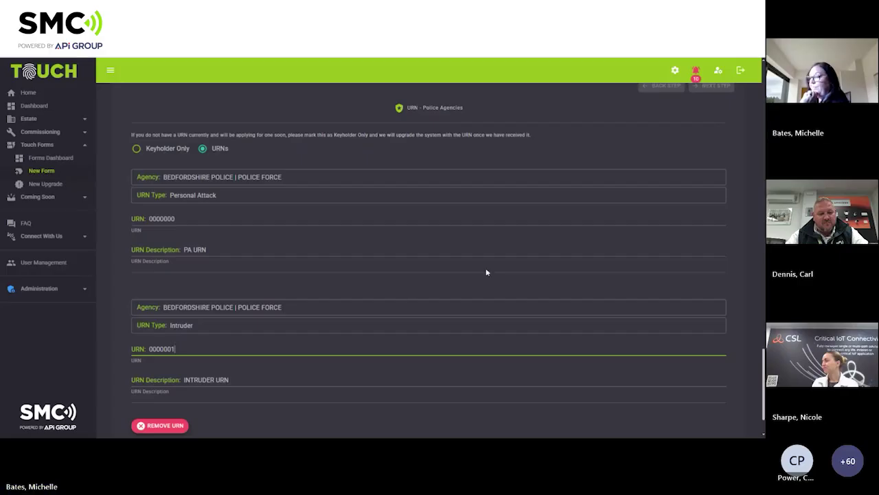
scroll(485, 269, down, 2)
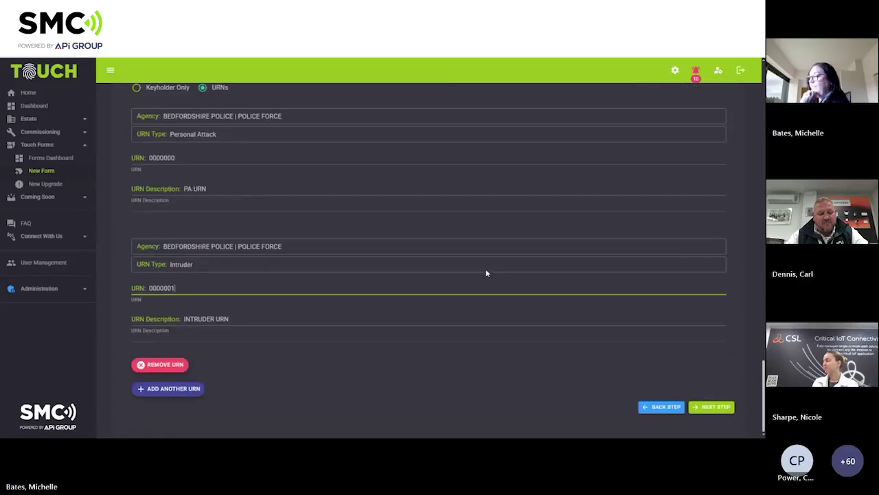
click(692, 407)
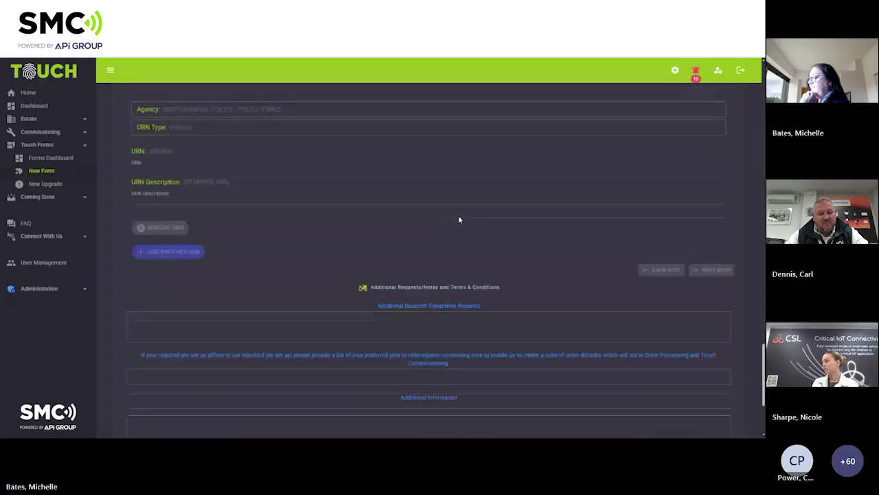
Sign off with the submitter's full name, agree to the terms, and submit the new Touch form.
scroll(459, 219, down, 5)
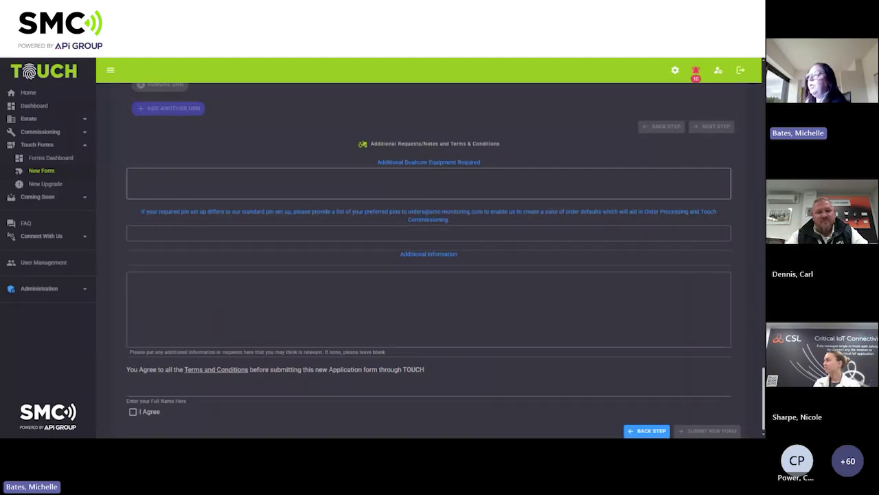
click(134, 176)
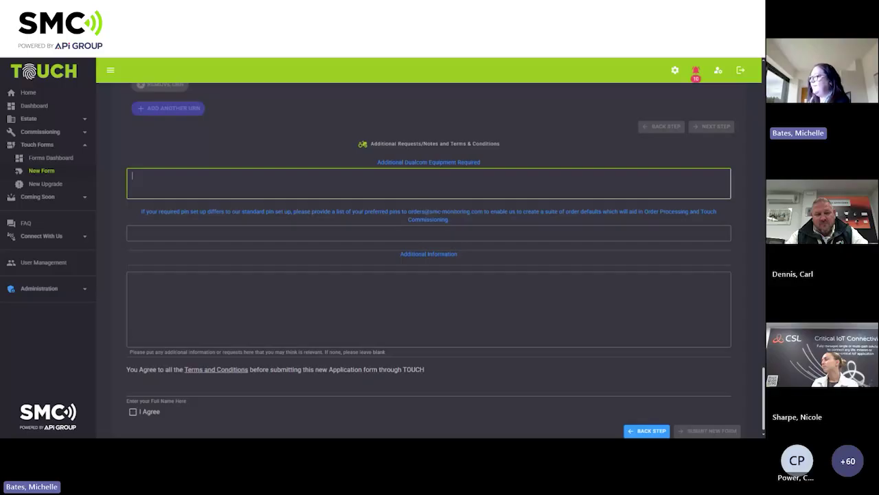
drag(408, 212, 478, 212)
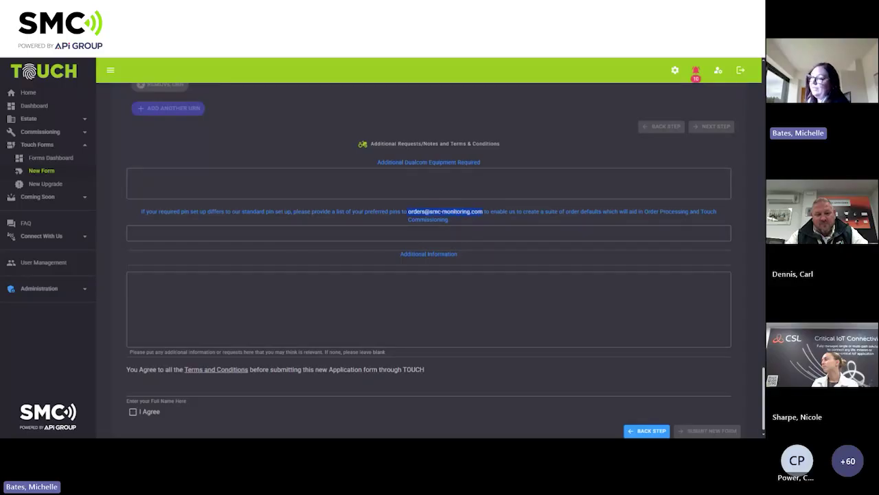
click(133, 282)
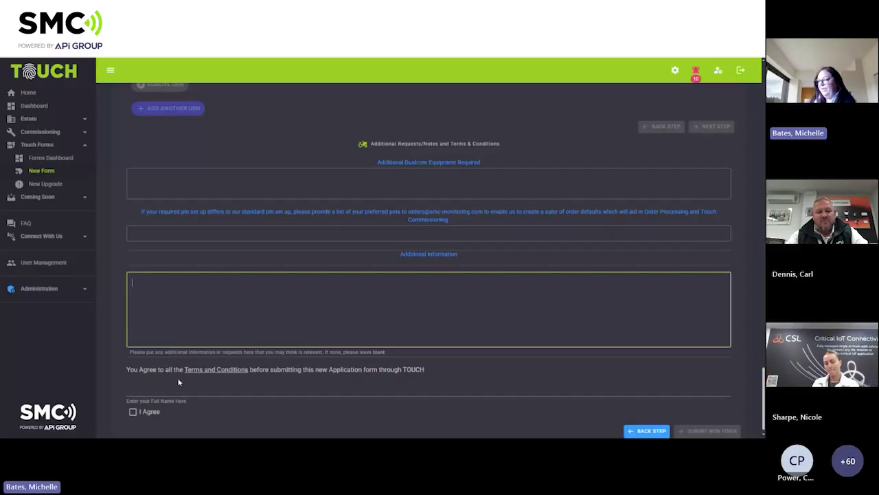
click(195, 389)
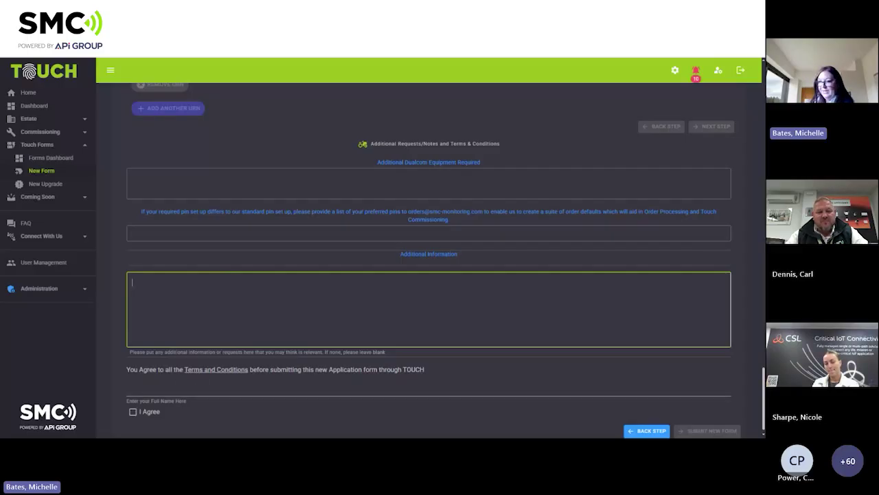
text(michelle)
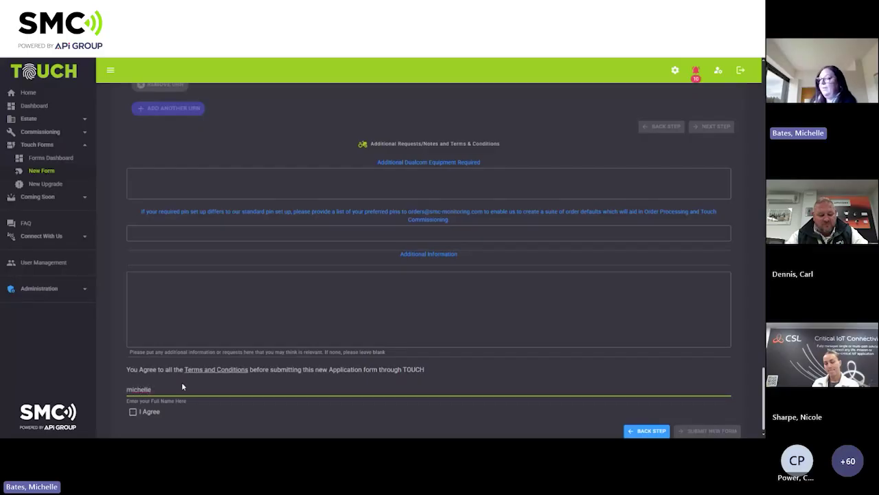
click(133, 412)
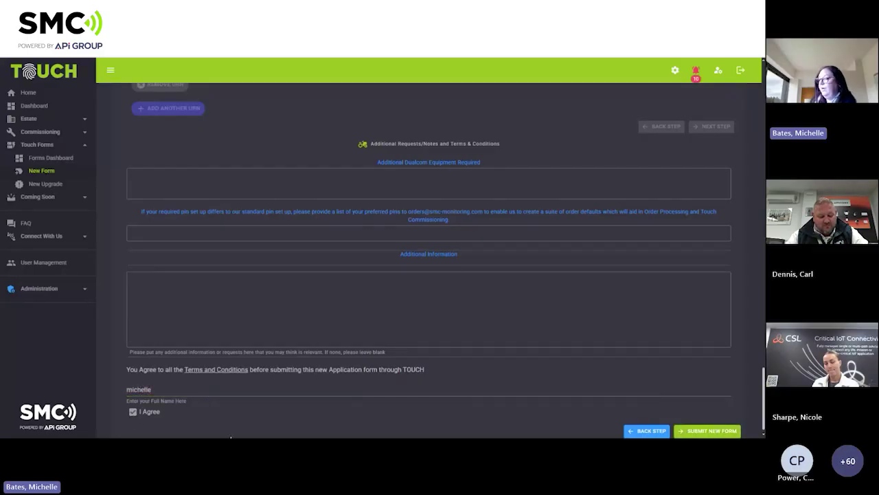
click(685, 433)
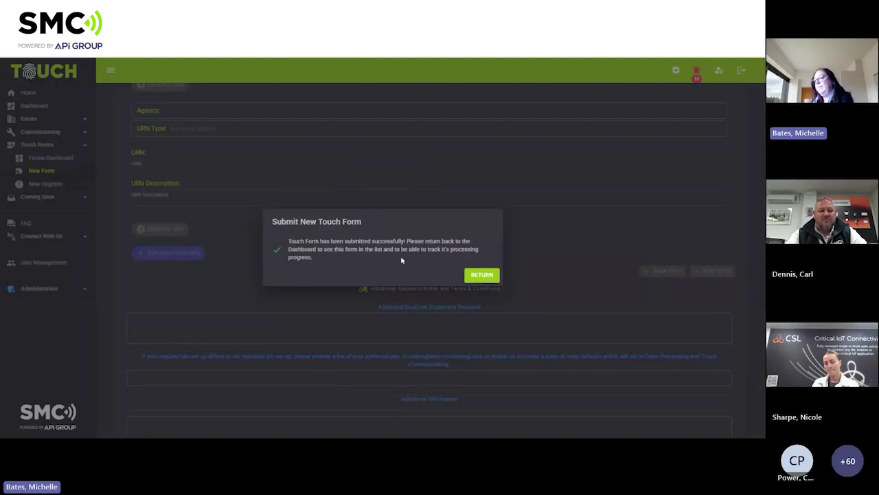
Return from the success dialog and open New Upgrade under Touch Forms.
click(482, 276)
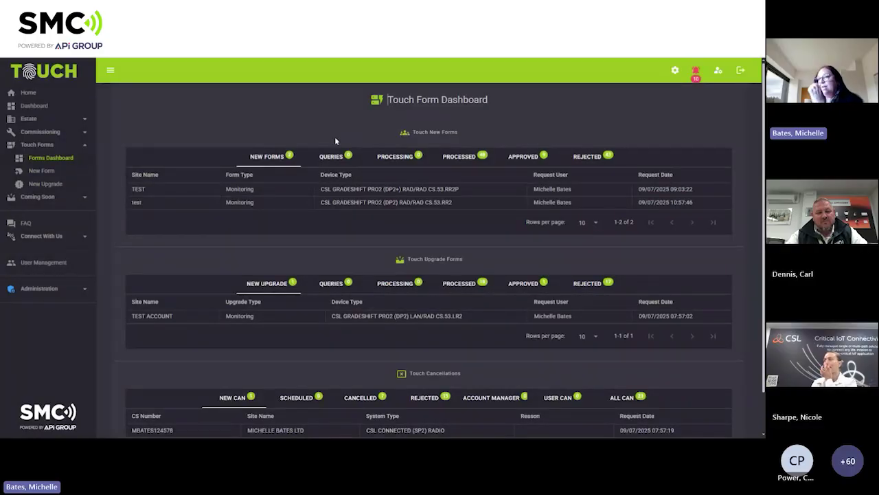
click(54, 185)
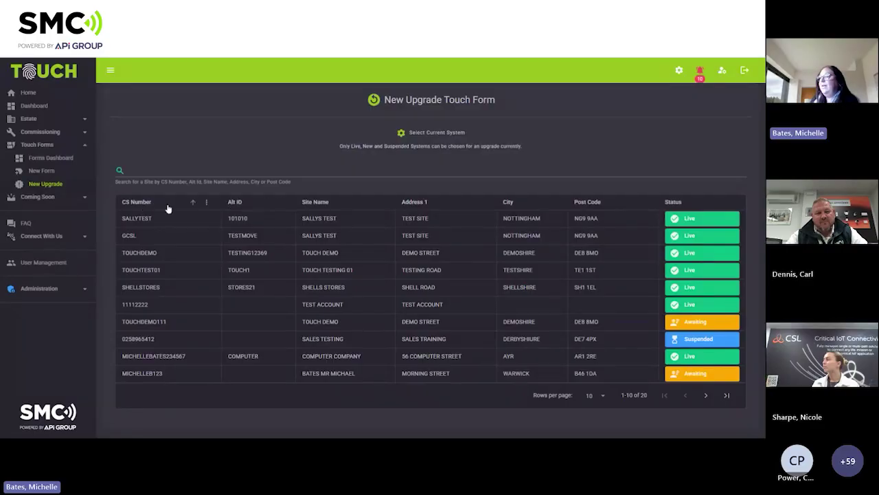
Select the TOUCHTEST01 system for upgrade.
click(302, 172)
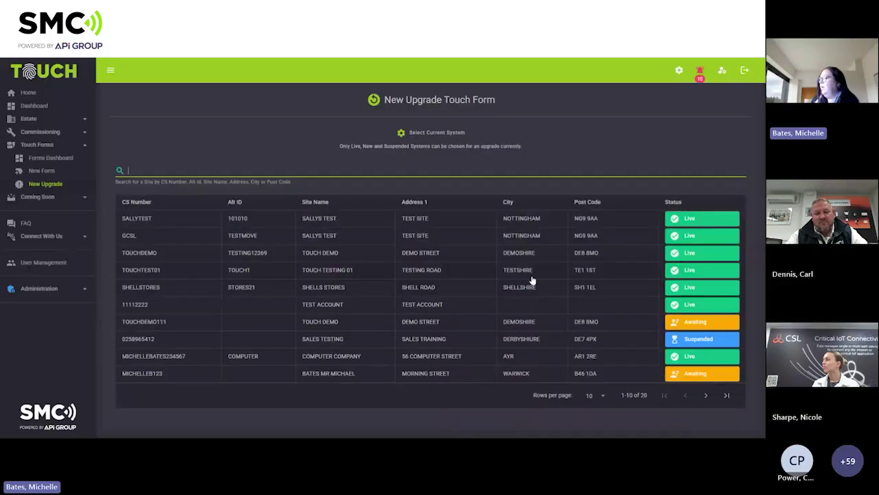
click(612, 274)
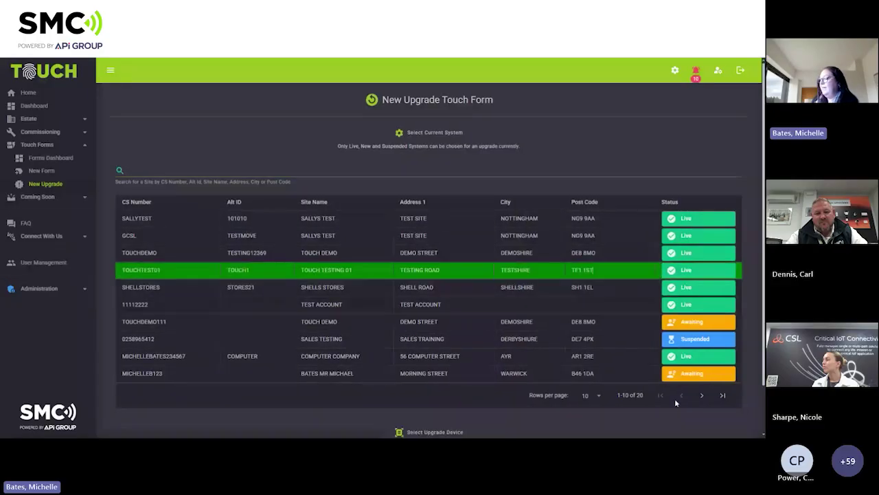
scroll(604, 319, down, 1)
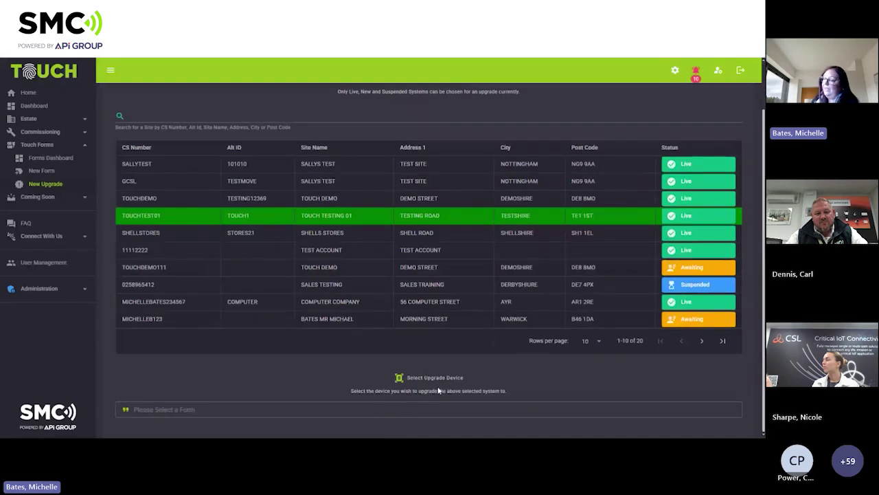
Choose CSL DIGIAIR PRO 3 (SP2) LAN CS.51.L2 as the upgrade device form.
click(437, 410)
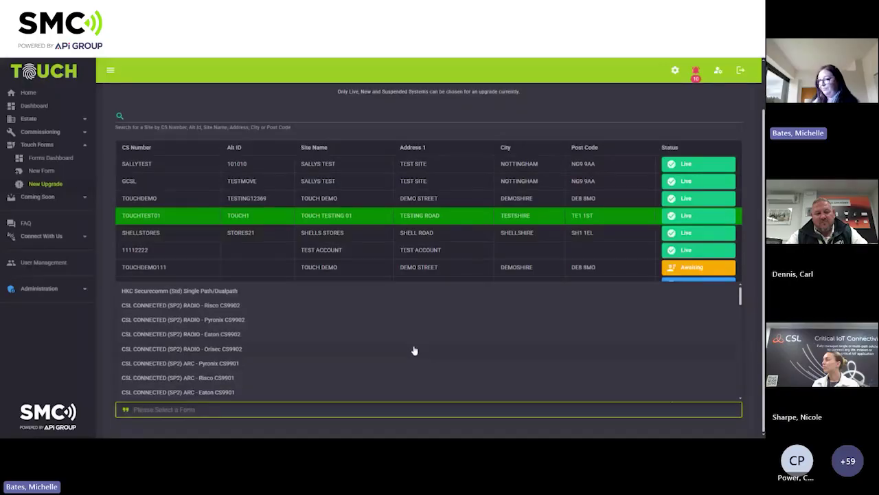
scroll(415, 350, down, 1)
scroll(414, 350, down, 4)
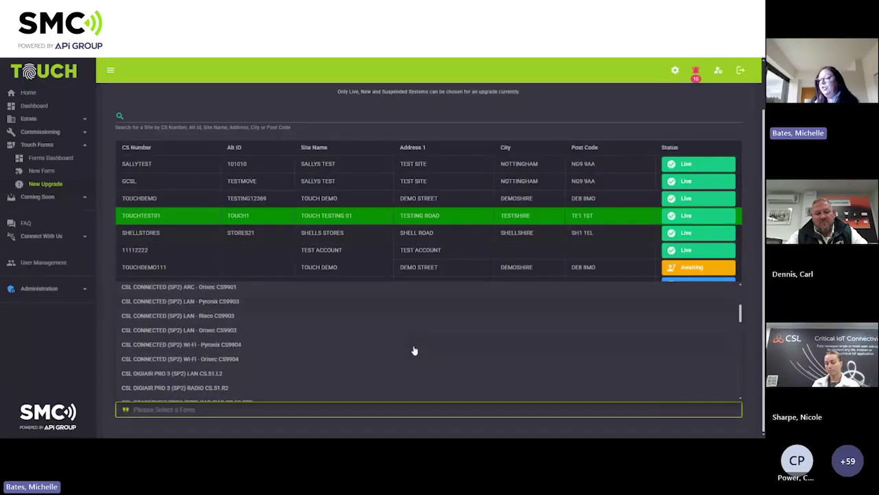
scroll(204, 349, up, 1)
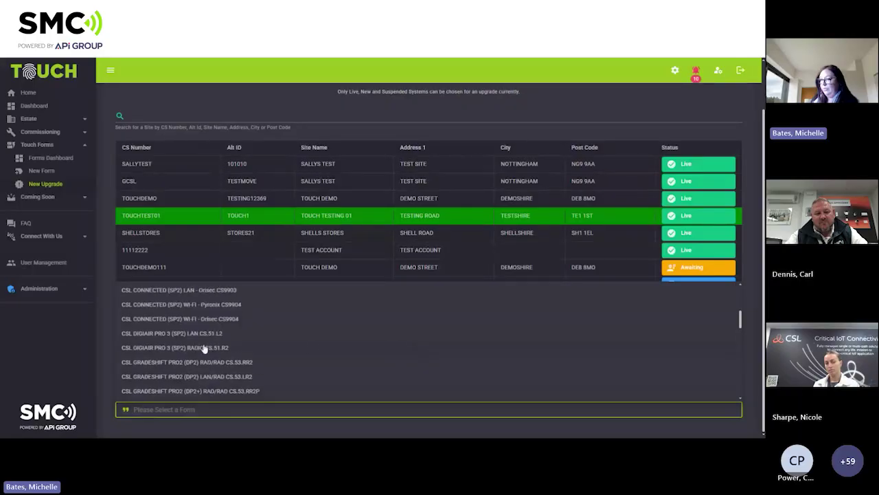
click(200, 346)
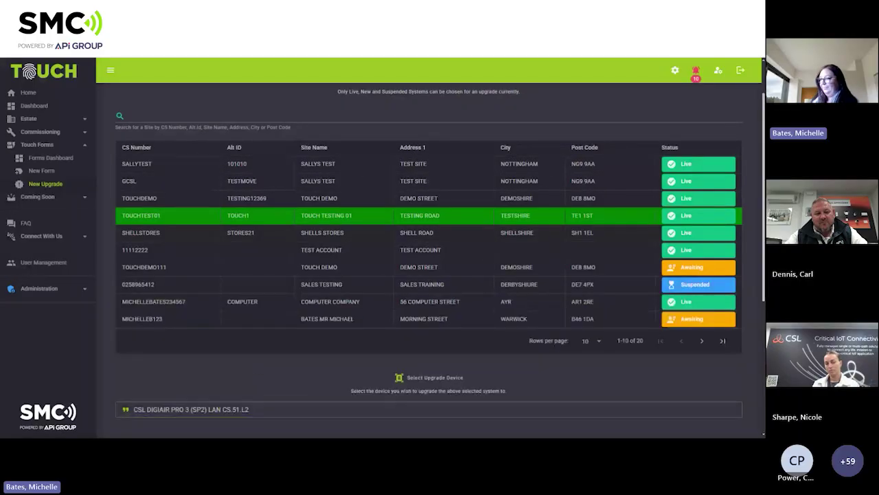
scroll(557, 344, down, 2)
scroll(558, 344, down, 2)
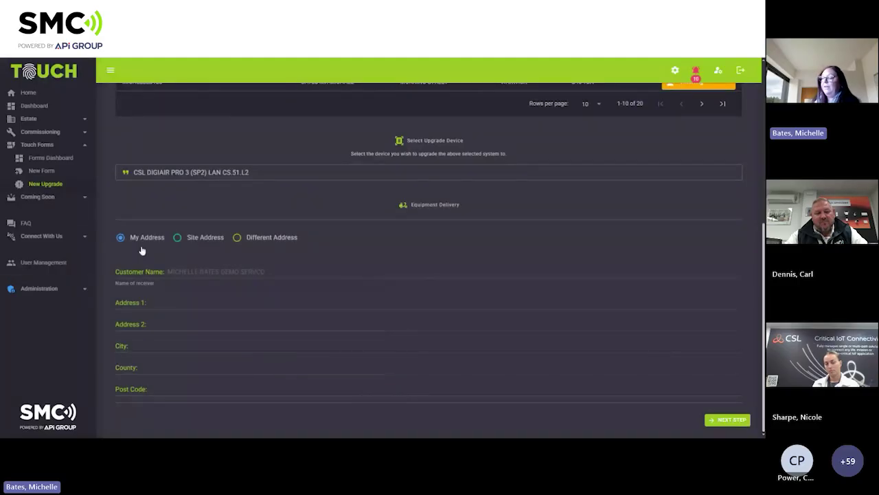
Choose Site Address for equipment delivery and continue to the device zones step.
click(177, 237)
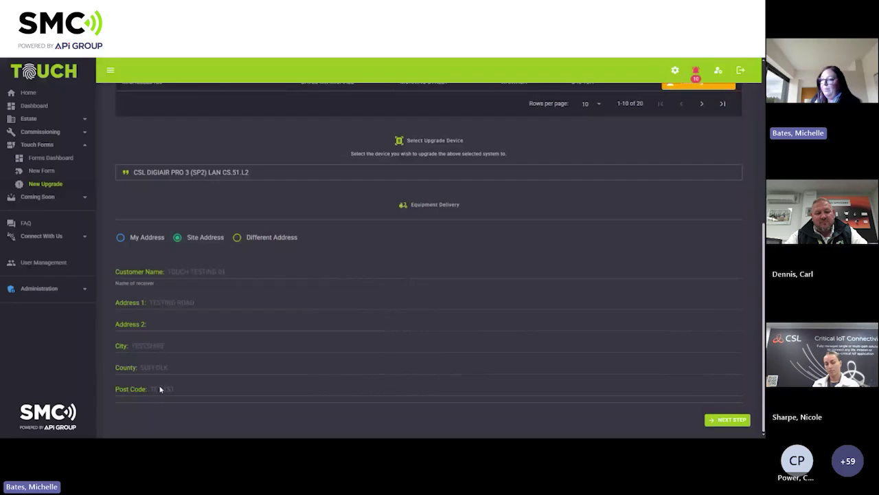
click(121, 237)
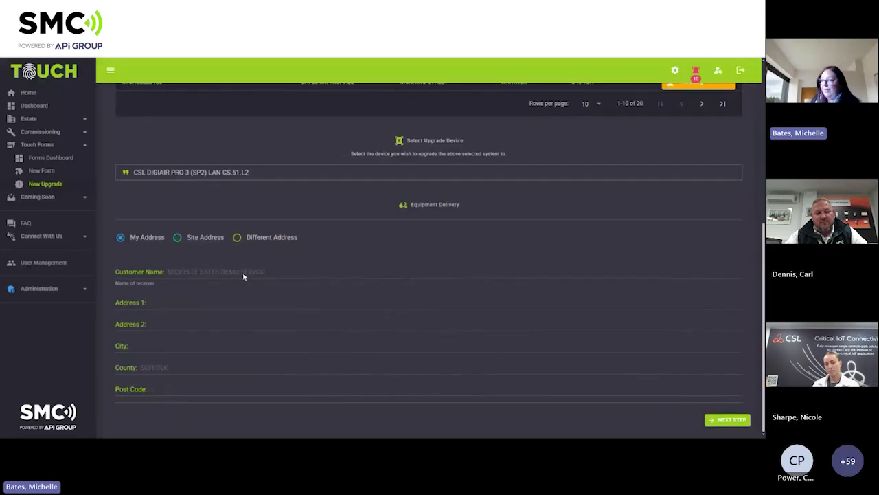
click(177, 238)
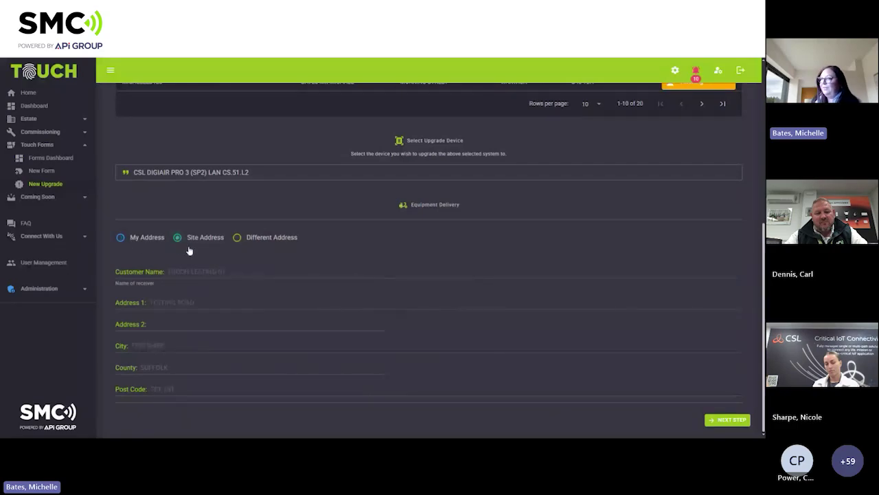
click(736, 421)
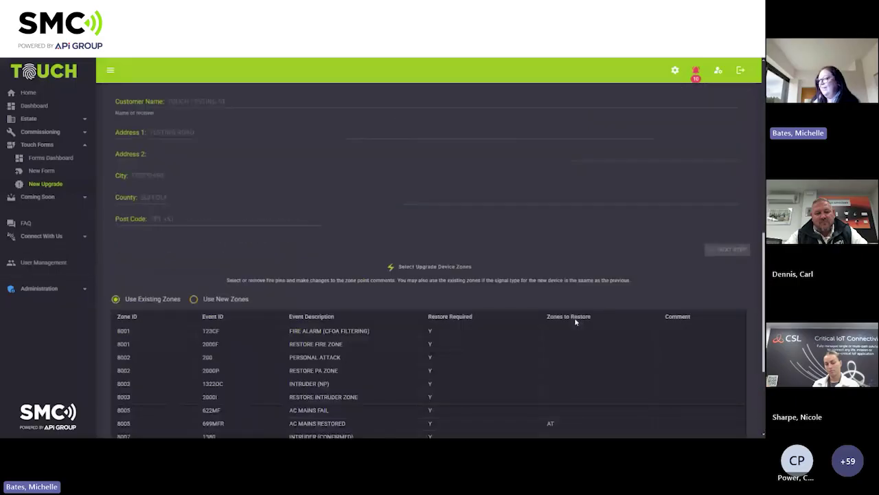
Switch the upgrade to new zones and include fire pins in the zone list.
scroll(576, 322, down, 1)
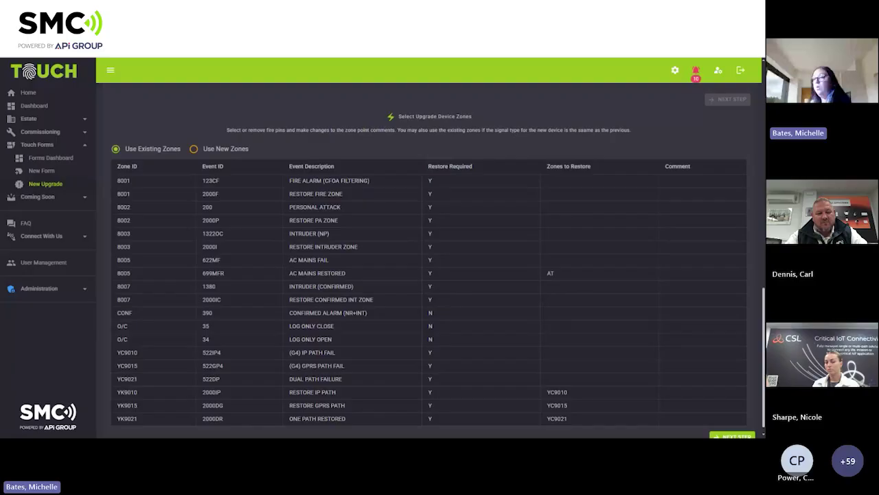
click(194, 149)
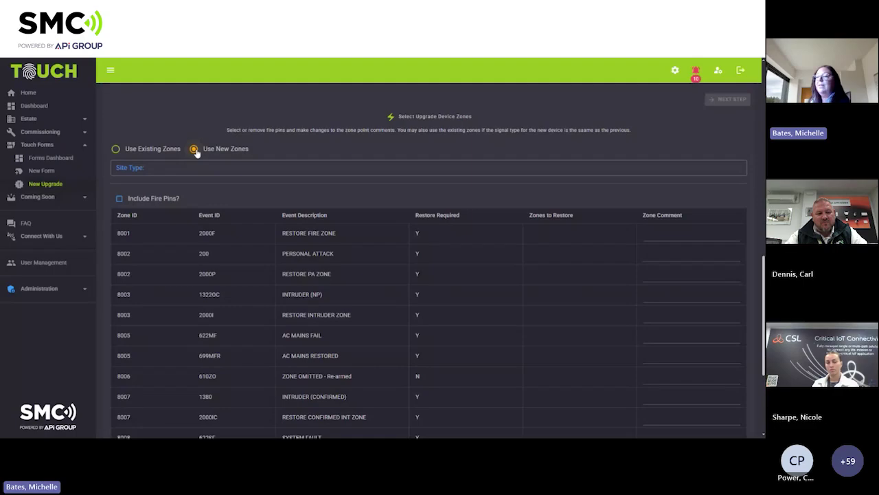
scroll(173, 233, down, 1)
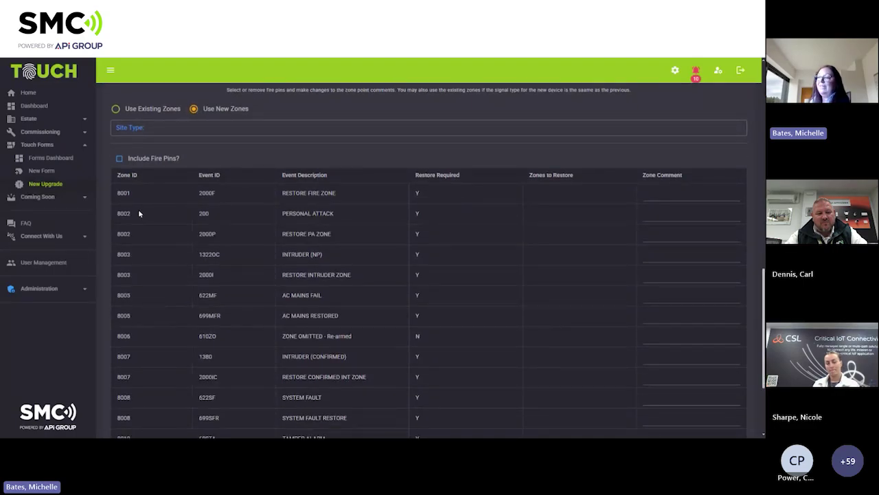
click(119, 160)
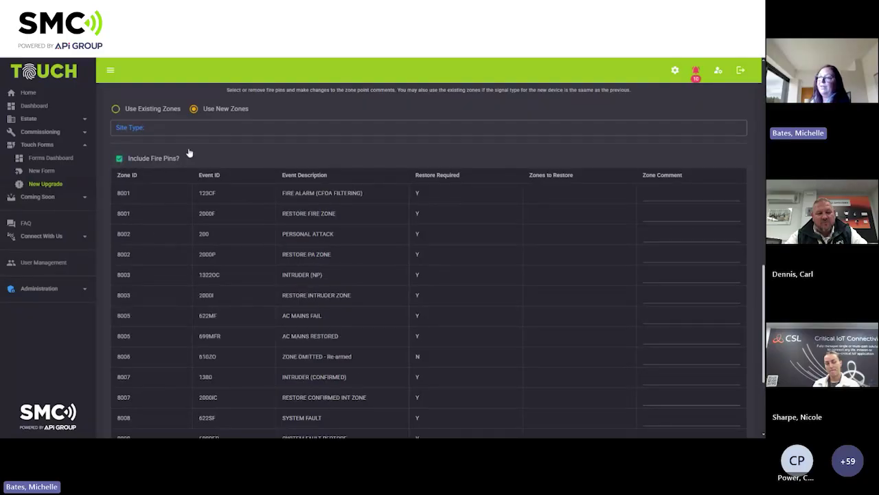
Bring up the Site Type dropdown options.
scroll(192, 141, up, 1)
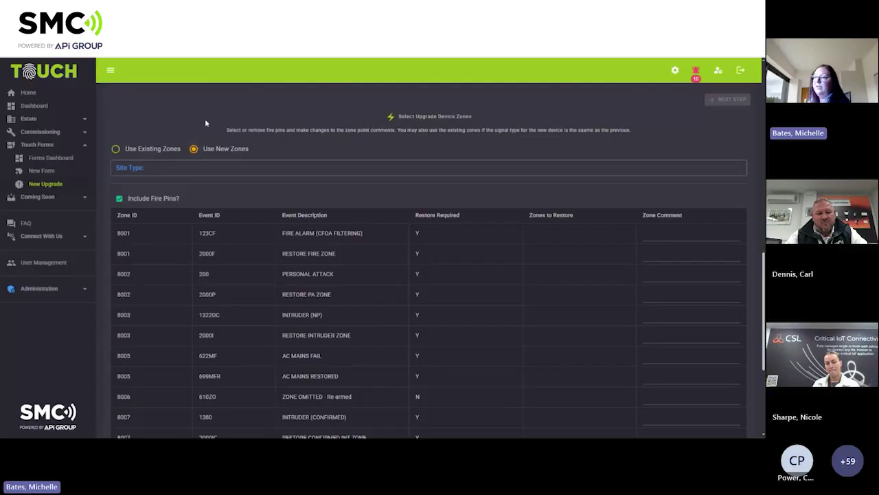
scroll(205, 122, up, 2)
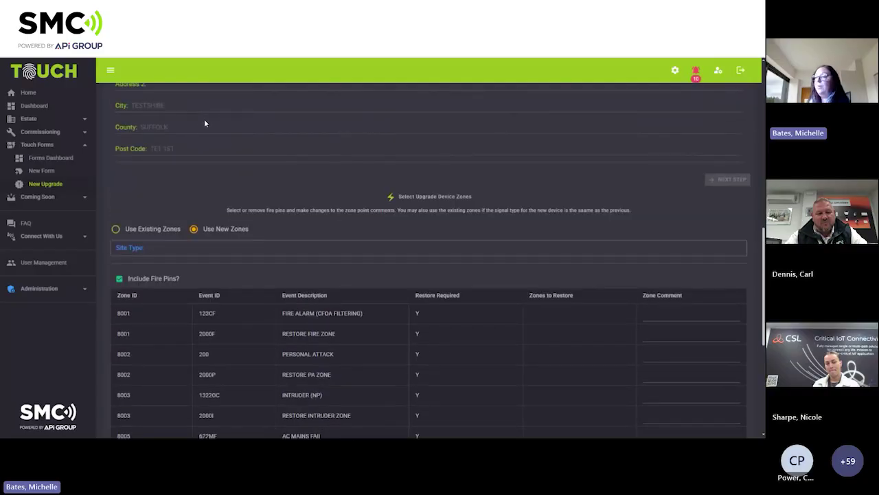
click(197, 249)
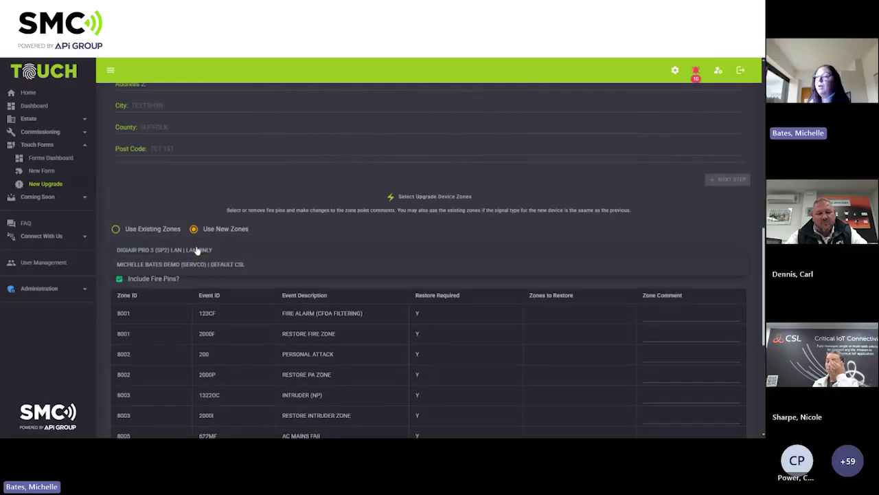
Choose the SERVCO demo default CSL site type and scroll to the bottom of the zone table.
click(160, 264)
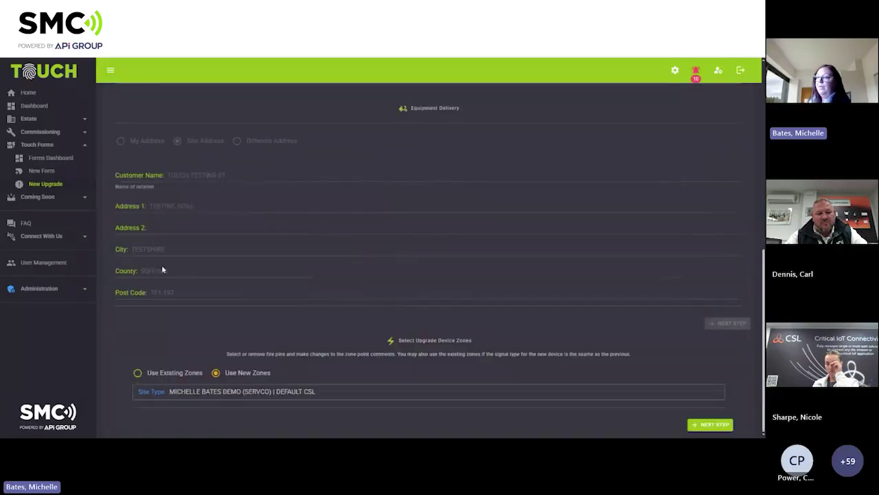
scroll(184, 263, down, 3)
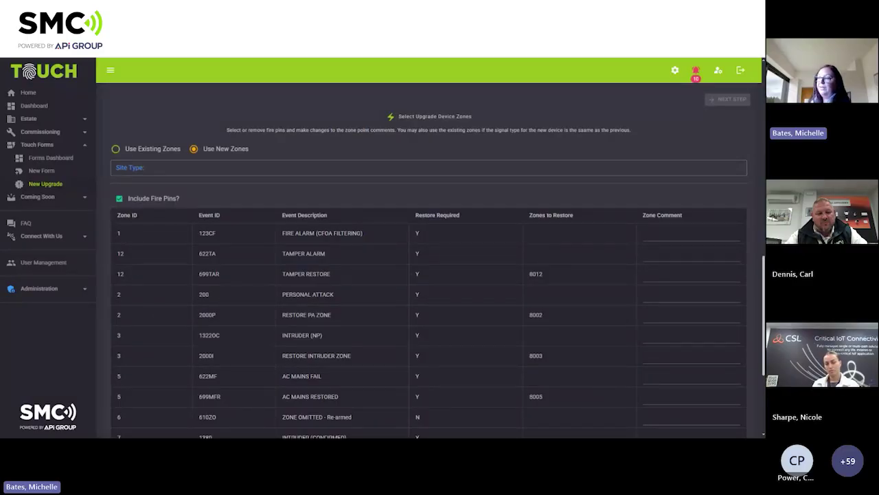
scroll(213, 295, down, 3)
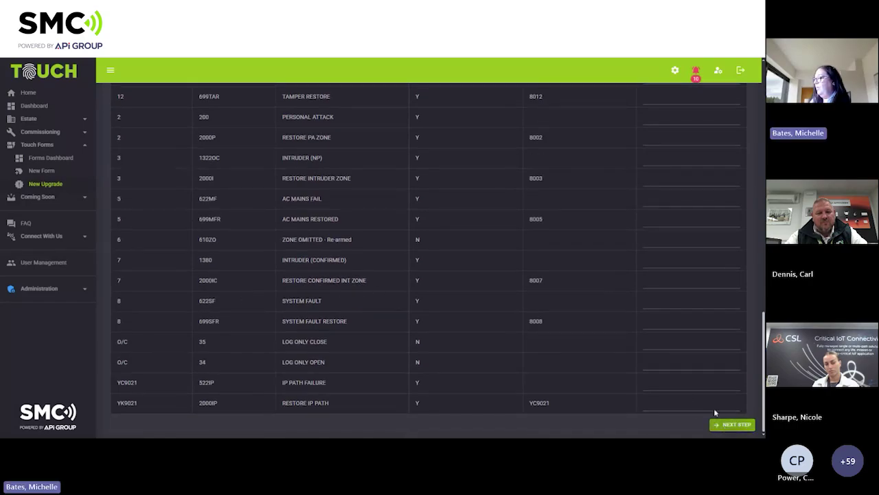
scroll(593, 293, down, 5)
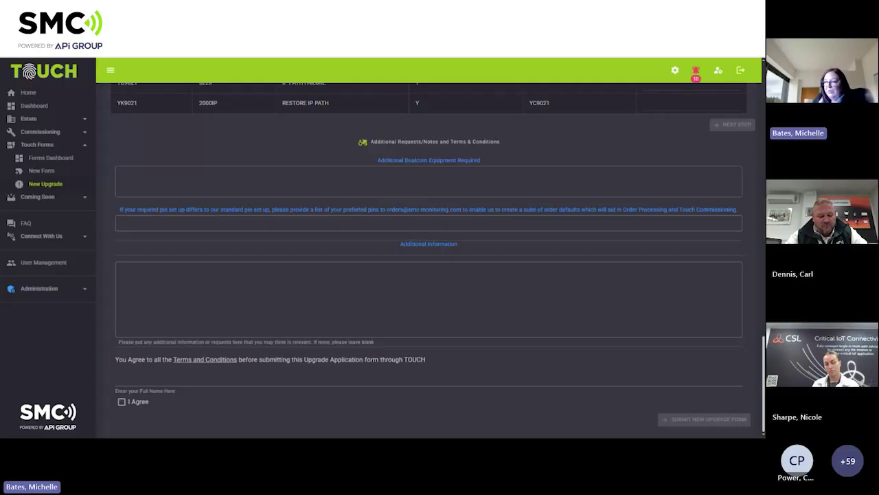
Sign with the signer's full name, agree to the terms, submit the upgrade form, and return to the dashboard.
click(221, 379)
key(Down)
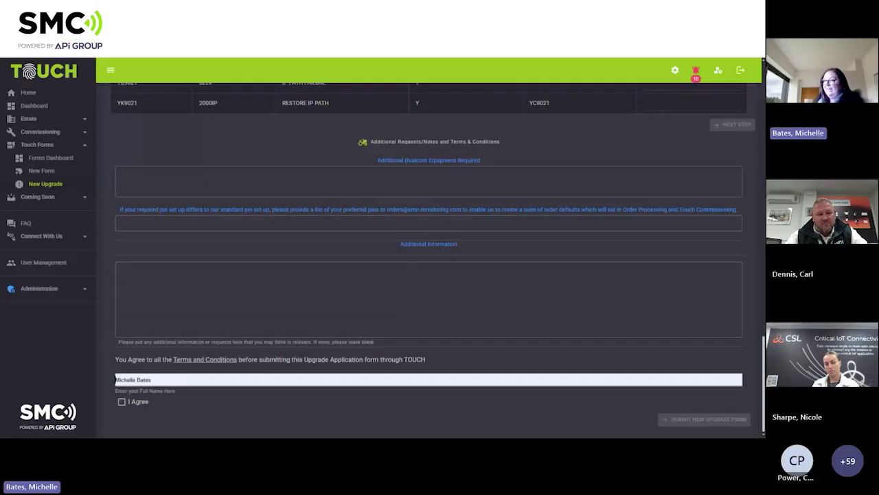
key(Return)
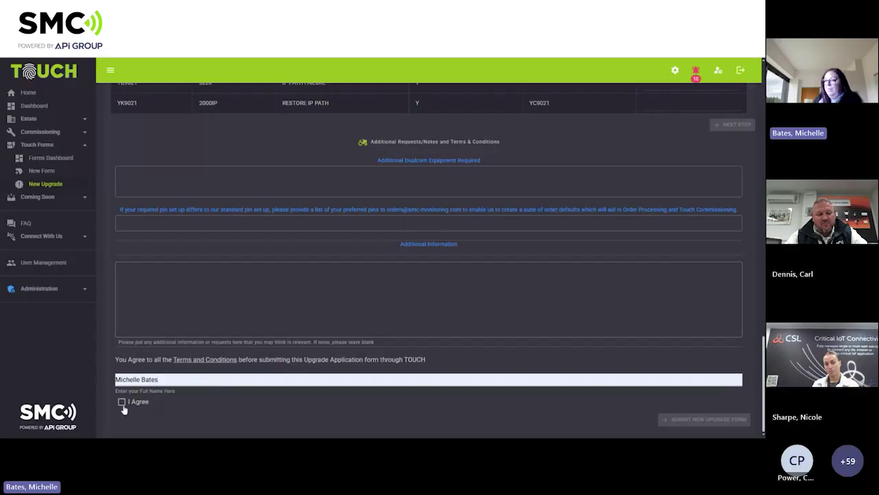
click(122, 405)
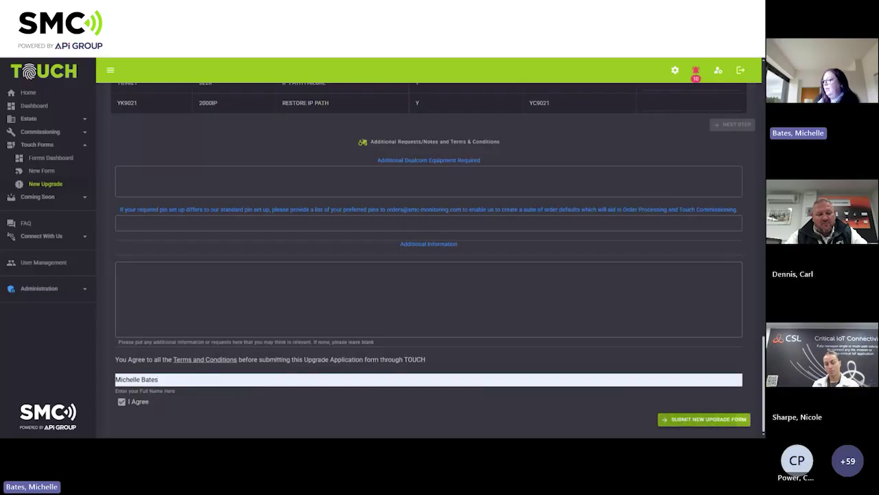
click(704, 419)
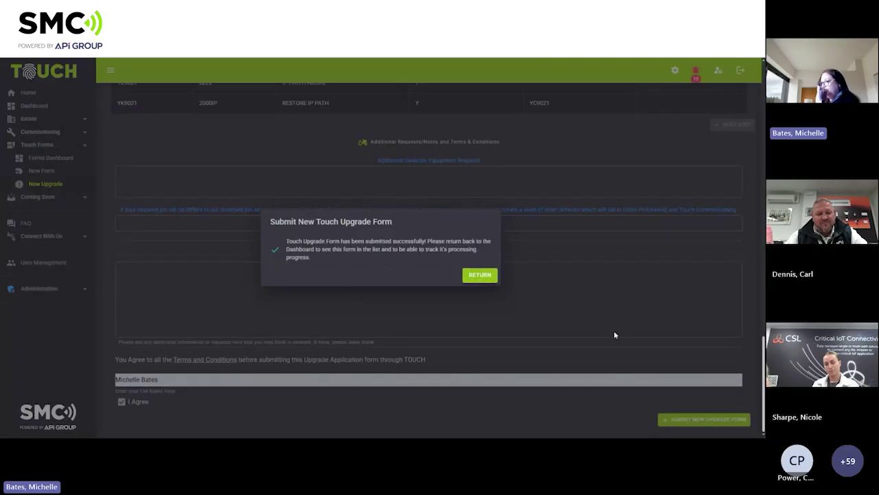
click(480, 274)
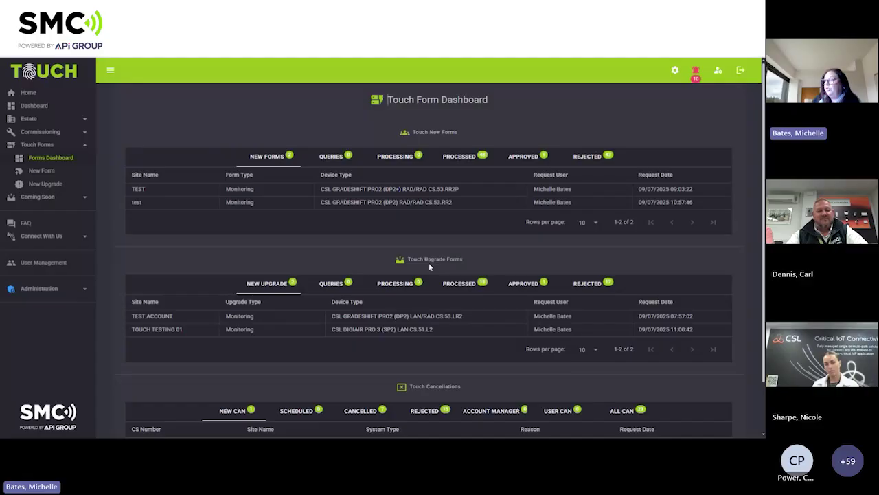
Check the Processed, Approved and Rejected new forms, then open the approved Sales Testing form's review.
scroll(434, 326, down, 1)
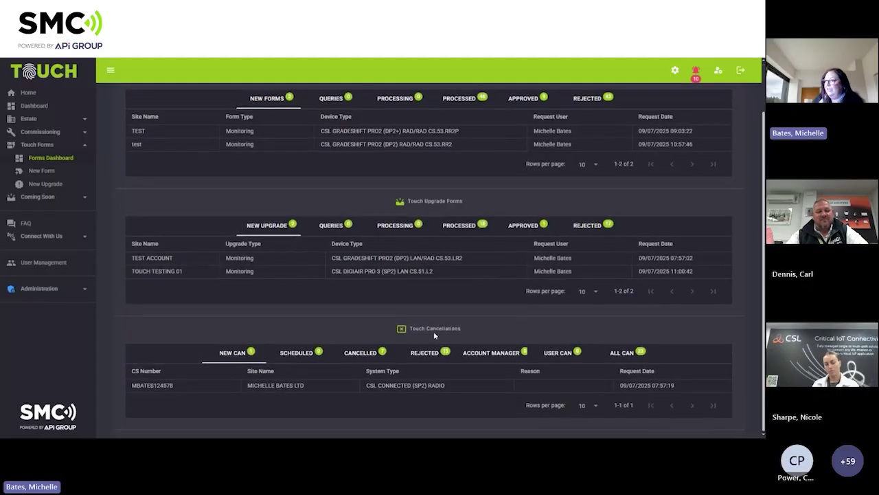
scroll(433, 332, up, 1)
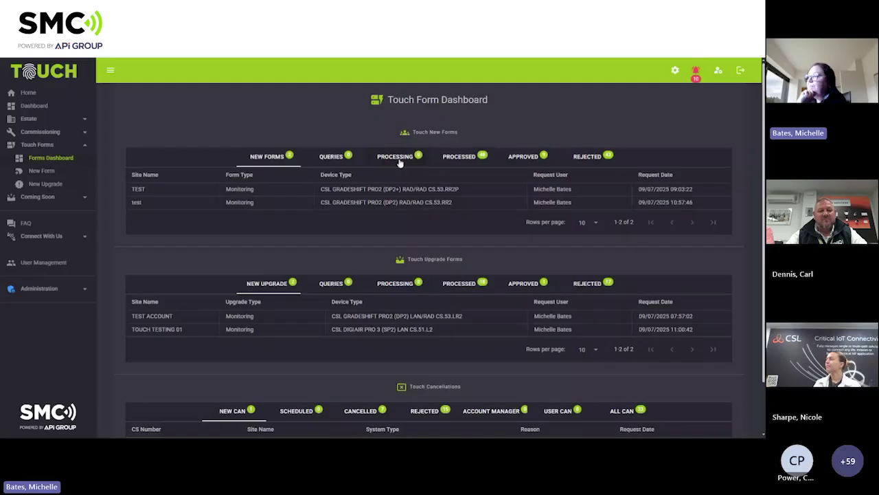
click(460, 158)
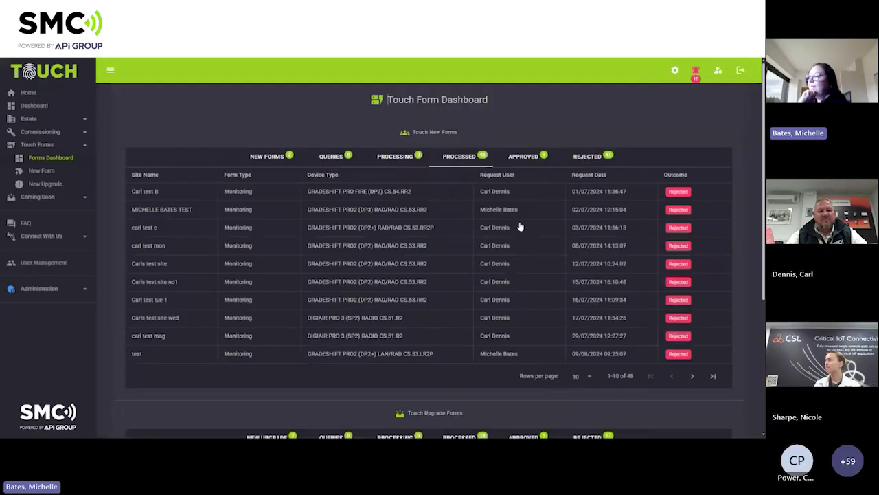
click(523, 158)
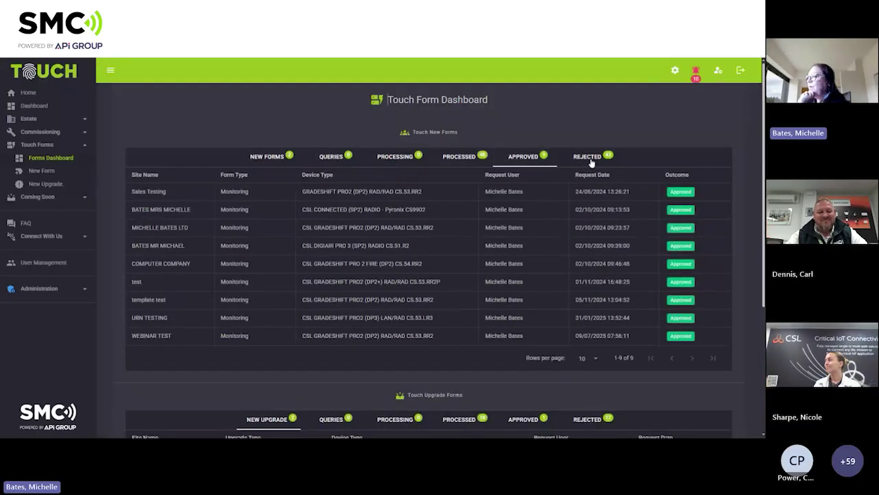
click(588, 157)
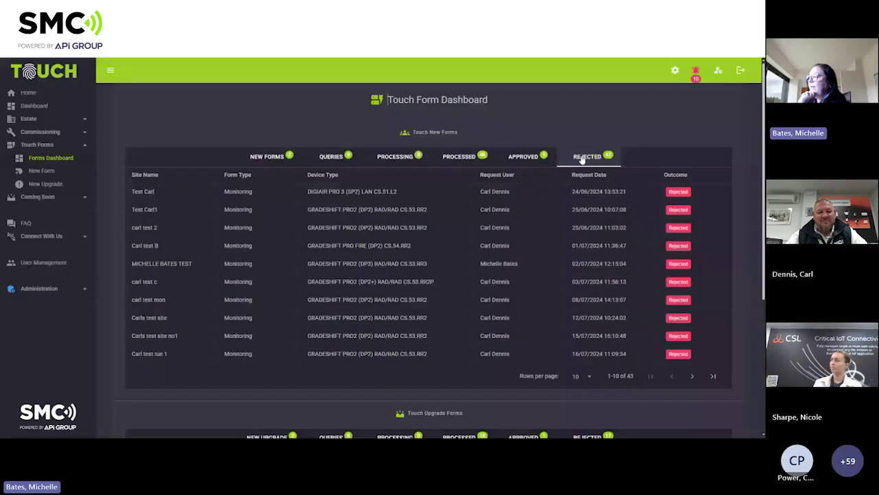
click(522, 159)
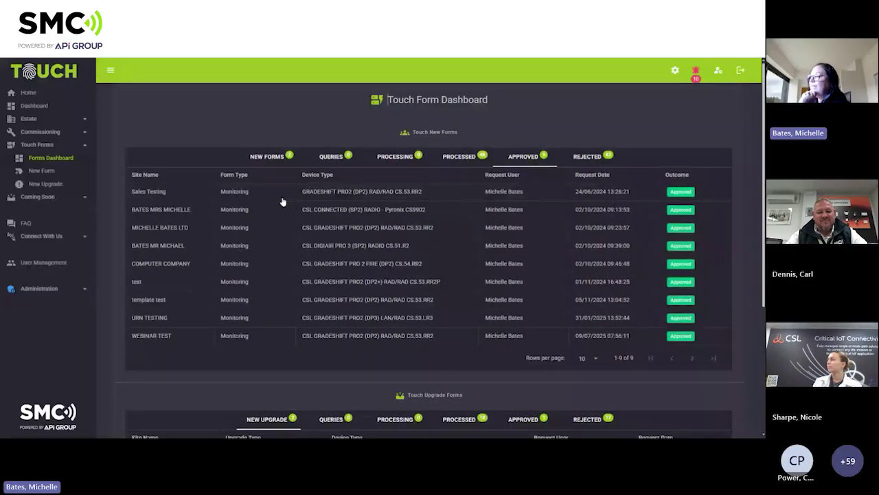
click(313, 192)
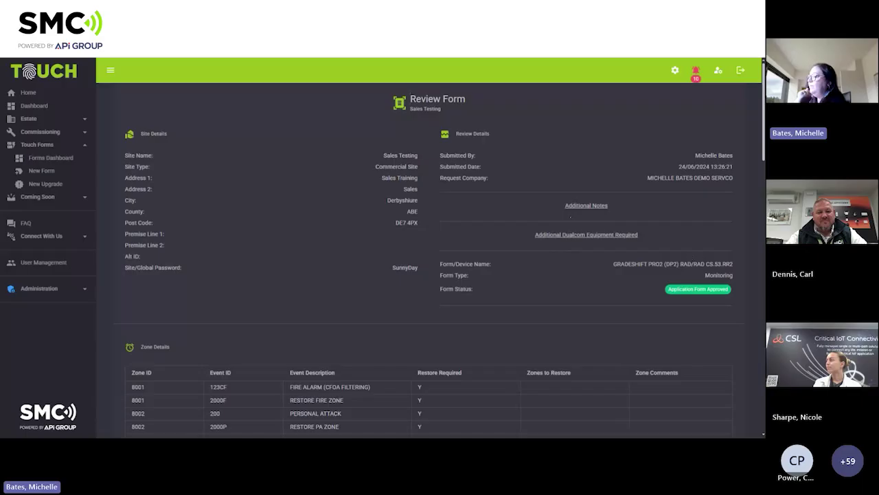
Read the Sales Testing review down to its Form Tracker, then go back to the Forms Dashboard.
scroll(496, 278, down, 5)
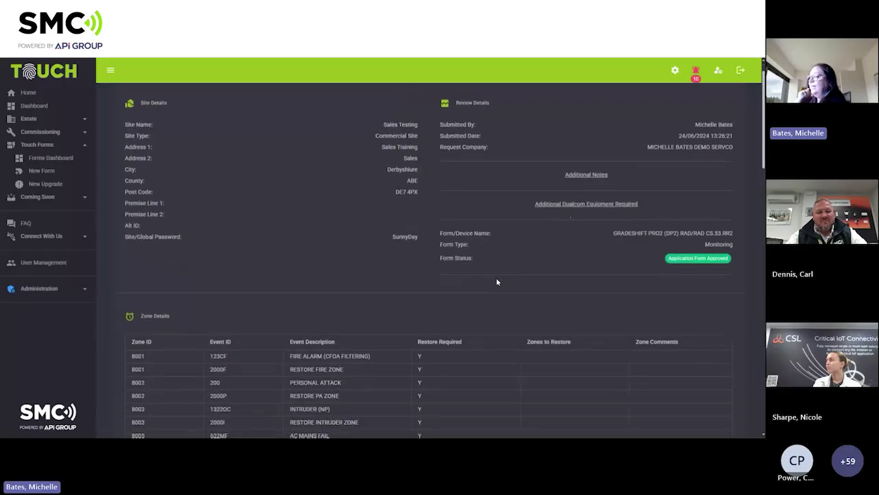
scroll(497, 282, down, 6)
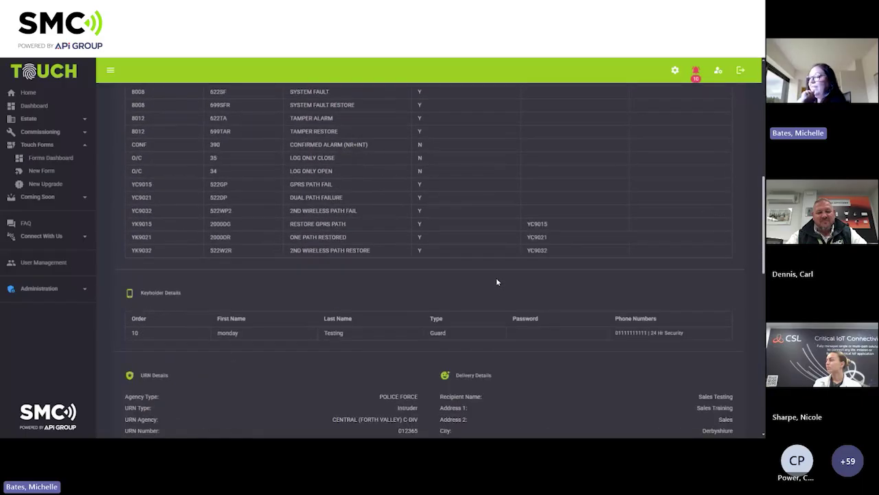
scroll(497, 281, down, 2)
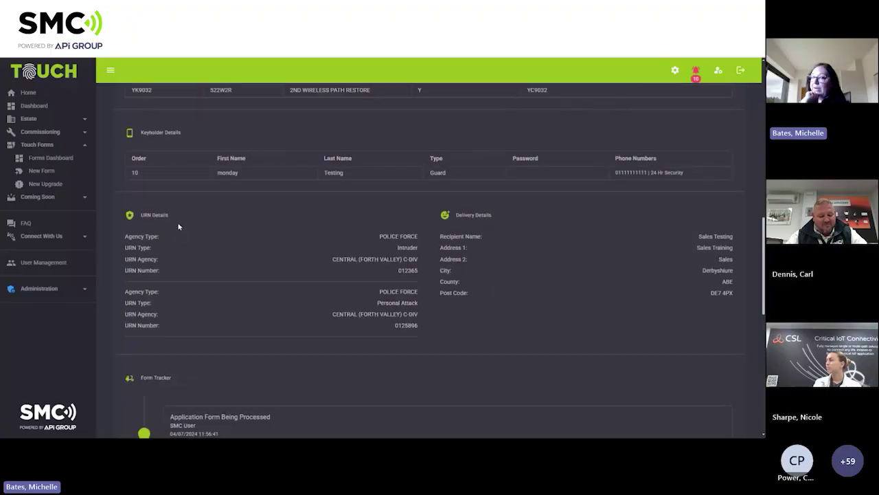
scroll(426, 287, down, 6)
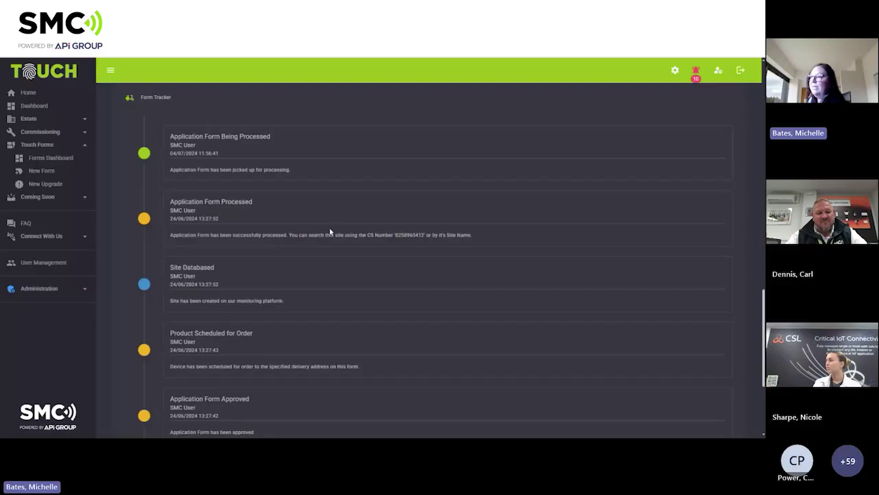
scroll(329, 232, down, 3)
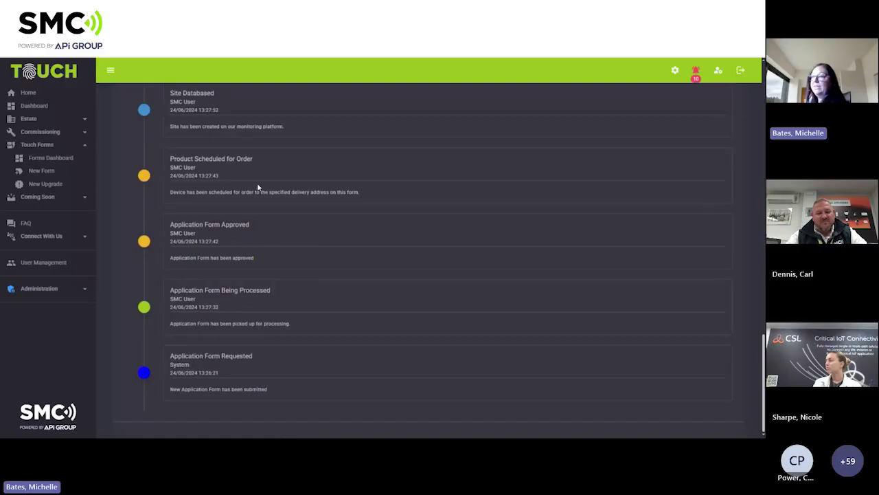
scroll(258, 185, up, 3)
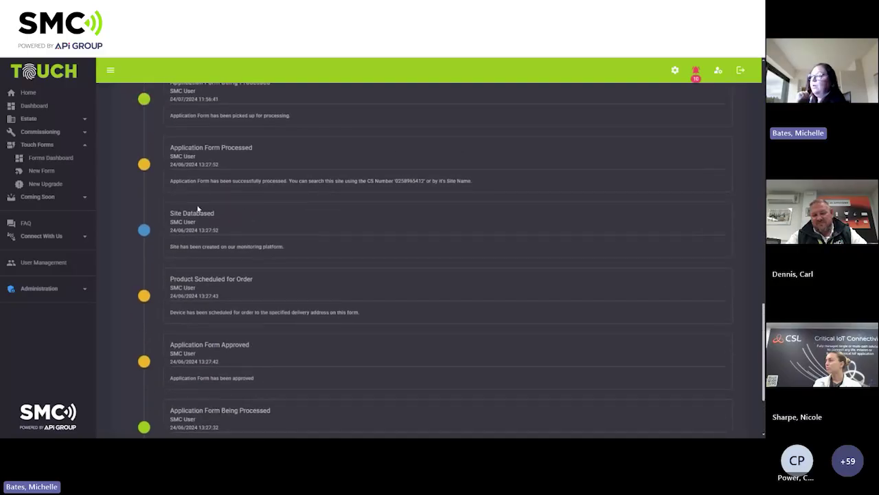
scroll(221, 216, up, 1)
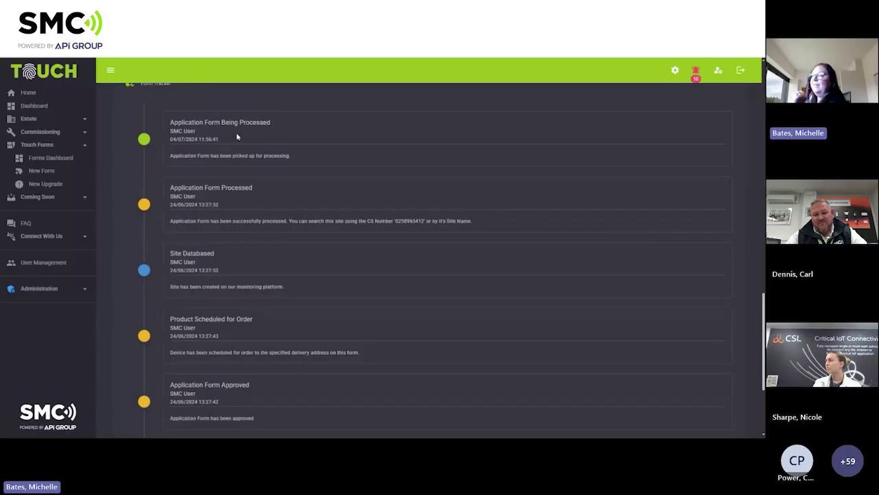
scroll(237, 137, up, 2)
scroll(237, 137, up, 9)
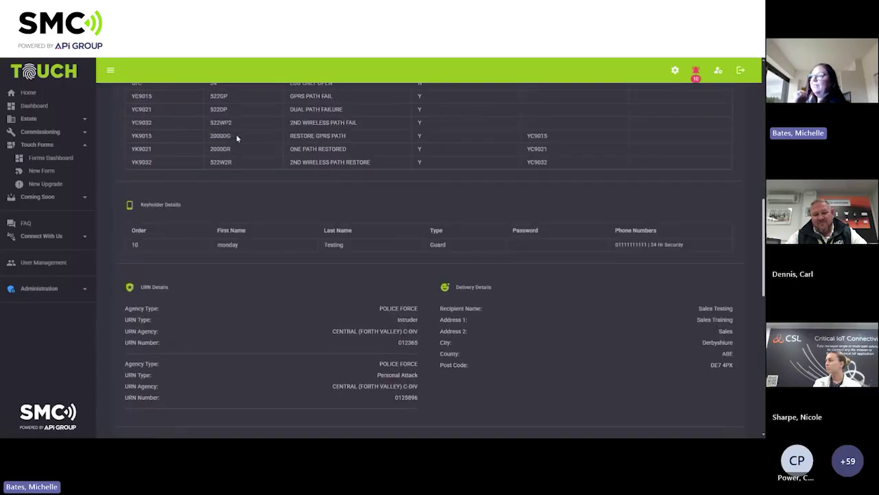
scroll(273, 168, up, 3)
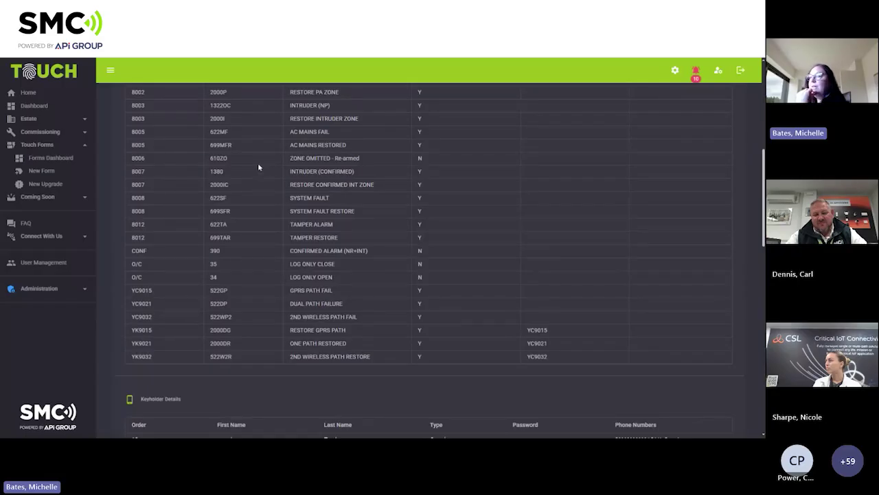
click(67, 160)
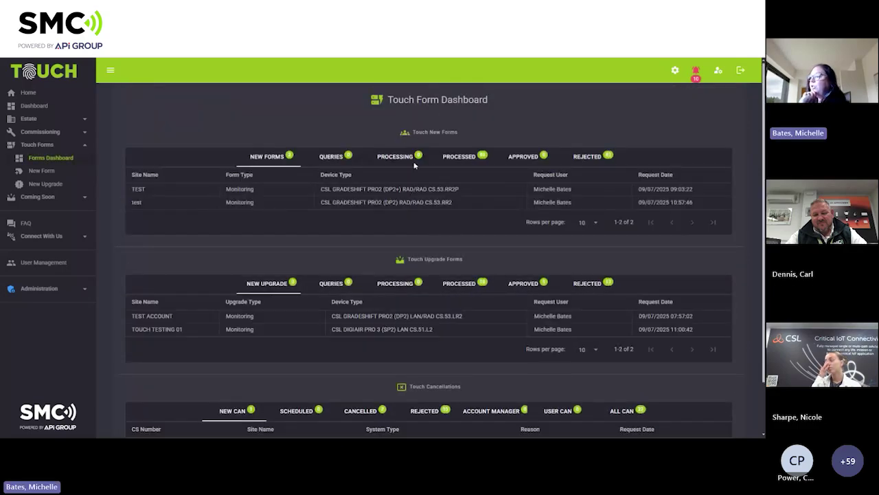
Look over the dashboard's form lists and hide the Touch Forms pages in the sidebar.
scroll(334, 232, down, 2)
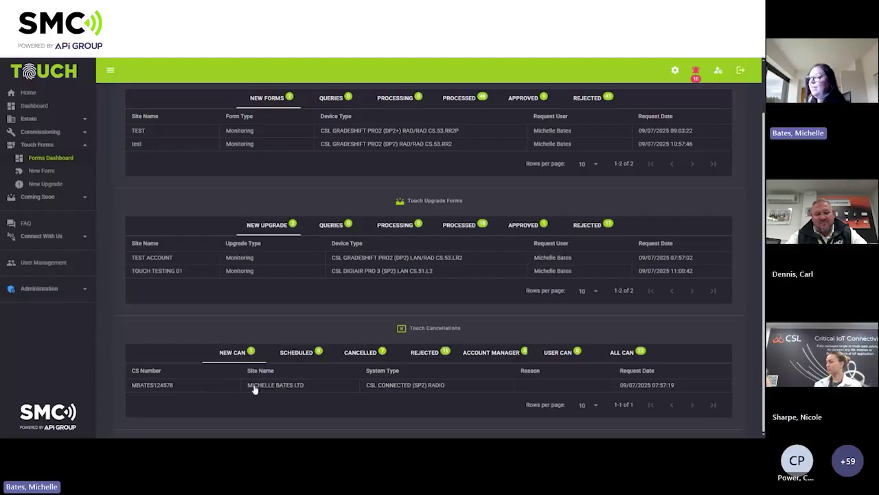
scroll(226, 286, up, 2)
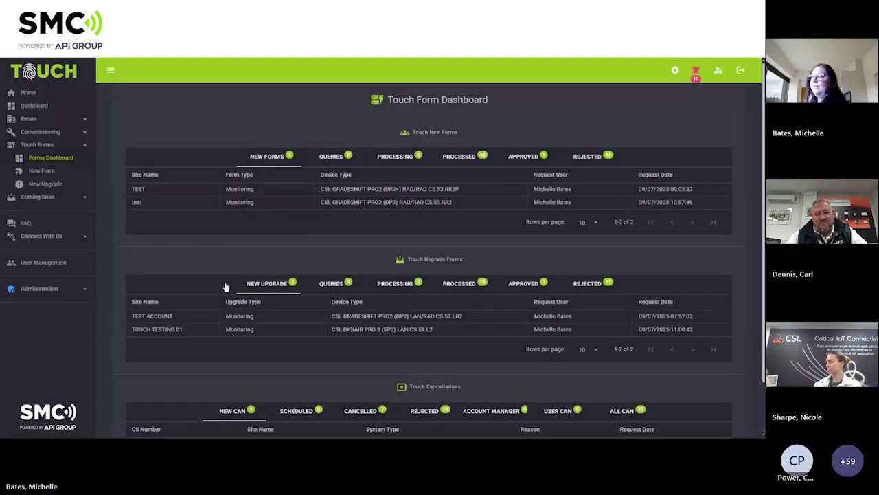
click(44, 148)
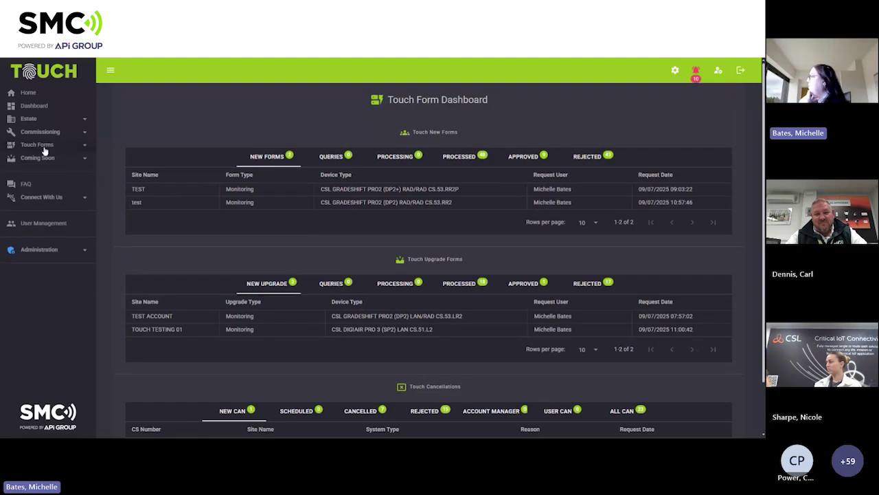
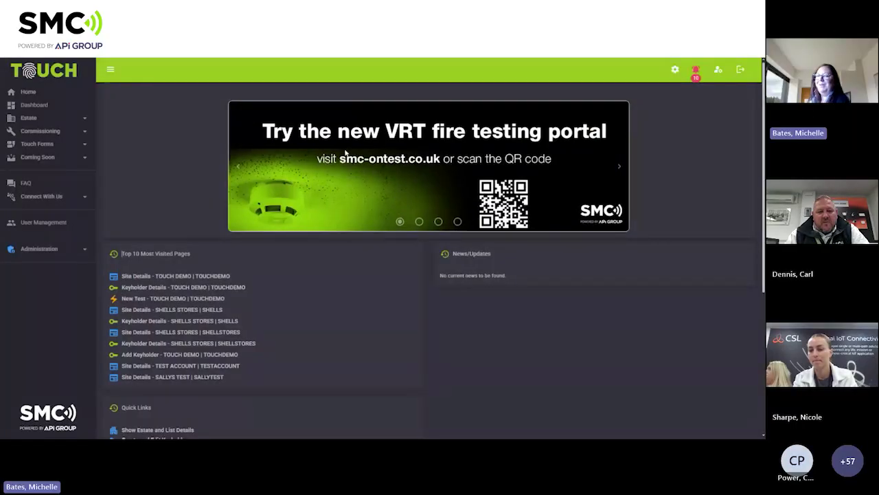
Advance the home banner to the commissioning slide and play its video guide full screen.
click(618, 169)
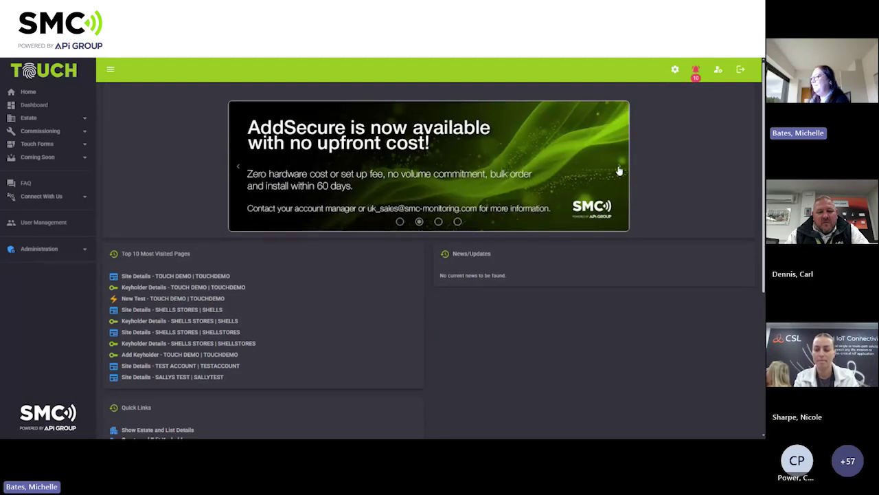
click(619, 169)
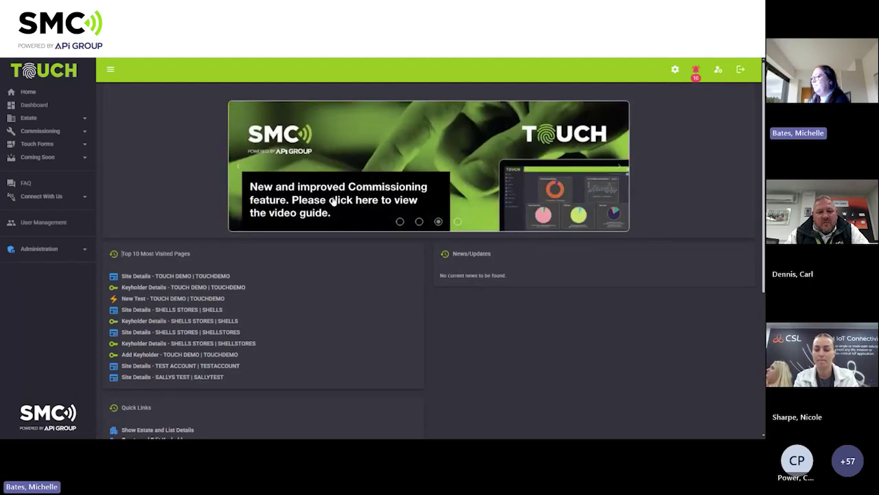
click(333, 201)
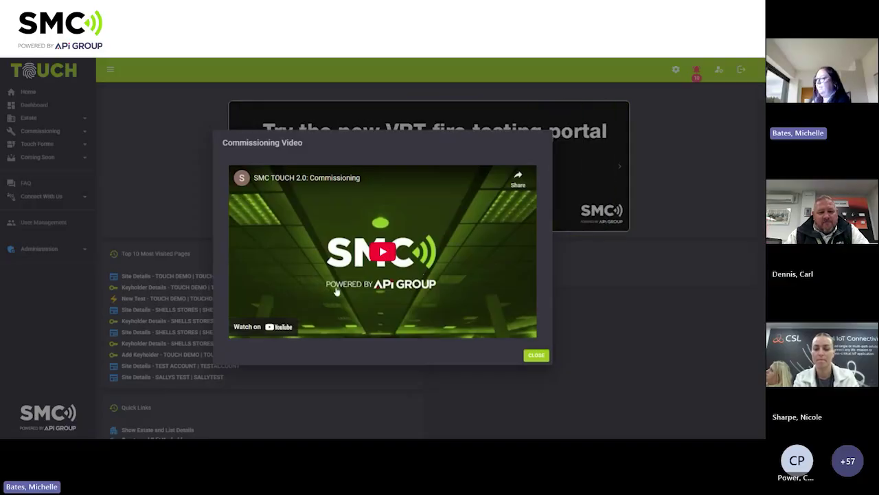
click(497, 335)
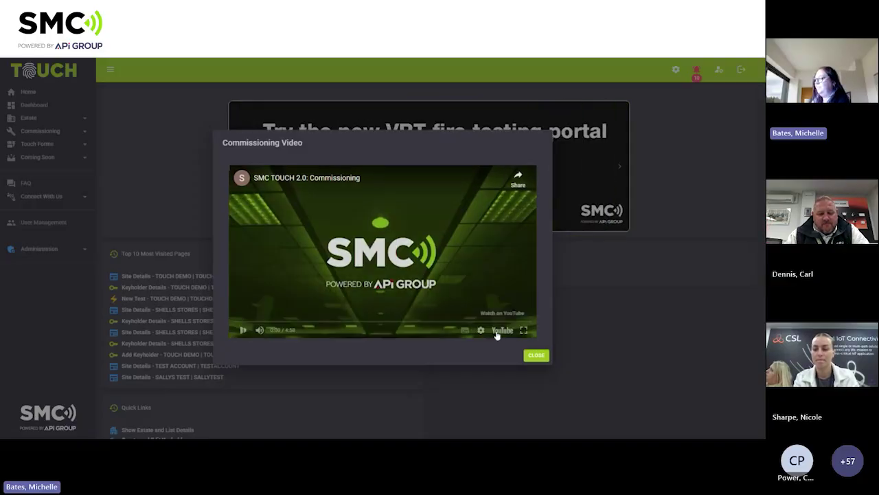
click(524, 331)
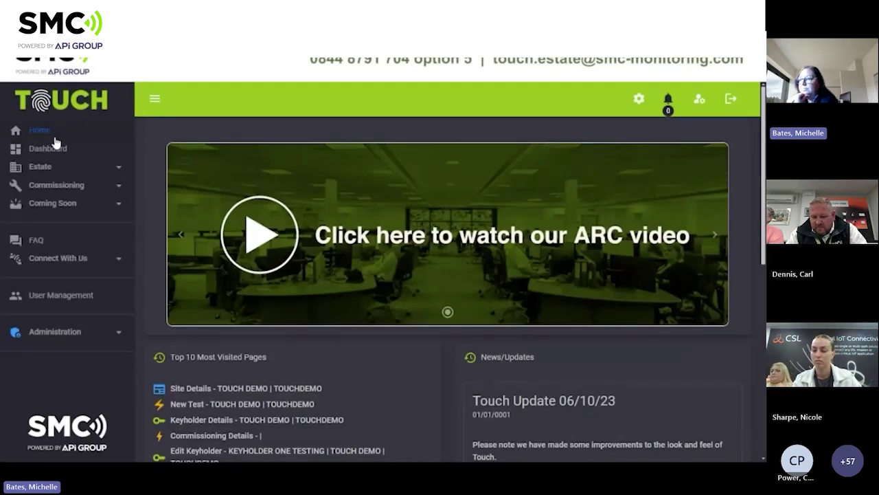
Filter Estate > Sites to sites awaiting commissioning and open TOUCHDEMO's Awaiting entry.
click(47, 172)
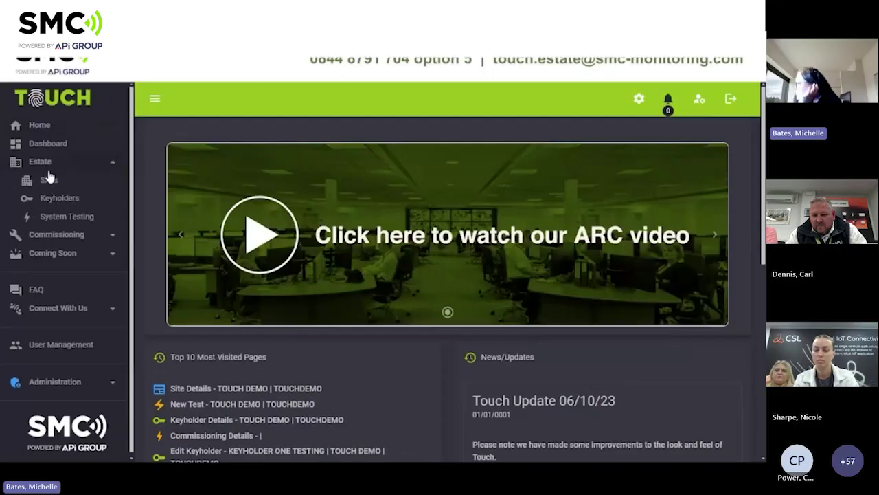
click(51, 183)
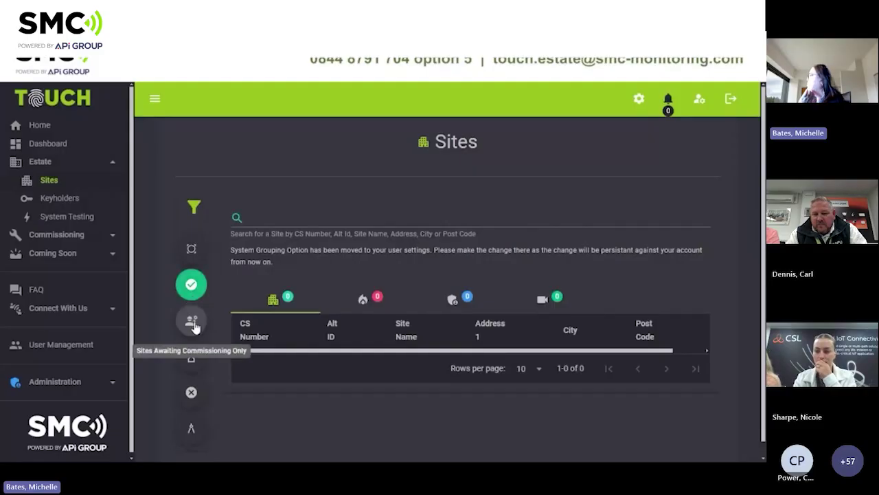
click(193, 325)
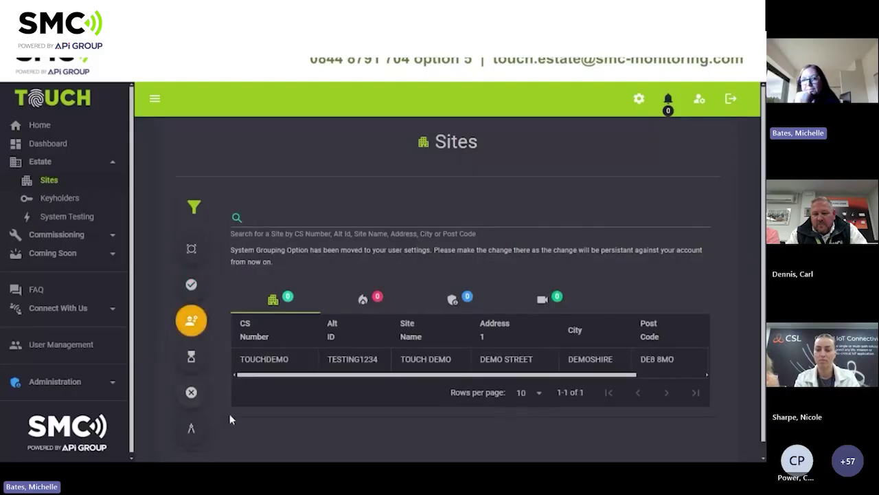
drag(306, 379, 276, 375)
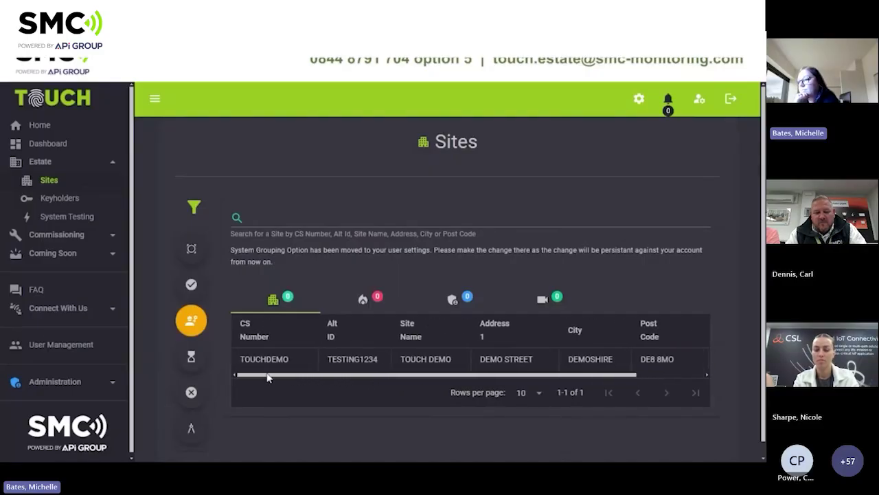
click(261, 206)
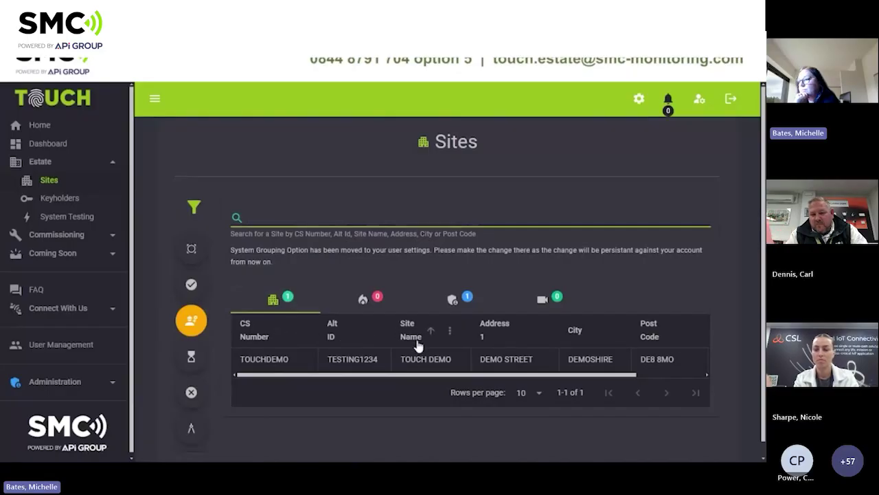
drag(414, 375, 484, 377)
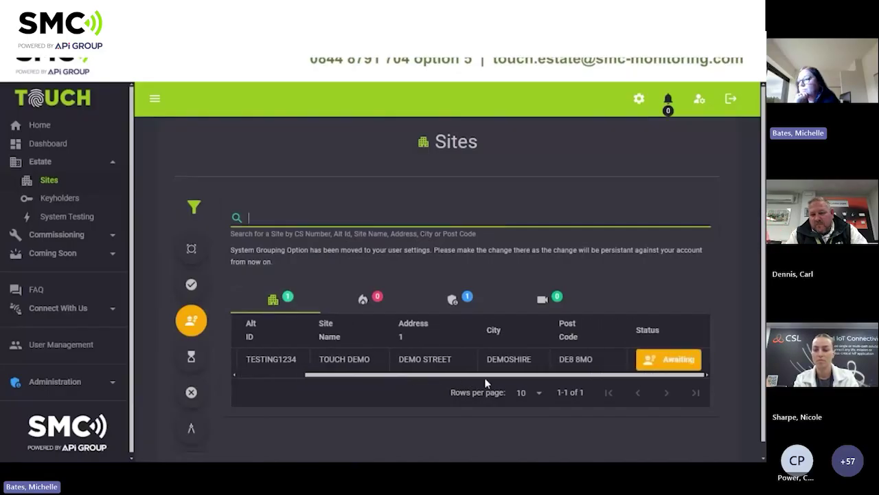
click(658, 366)
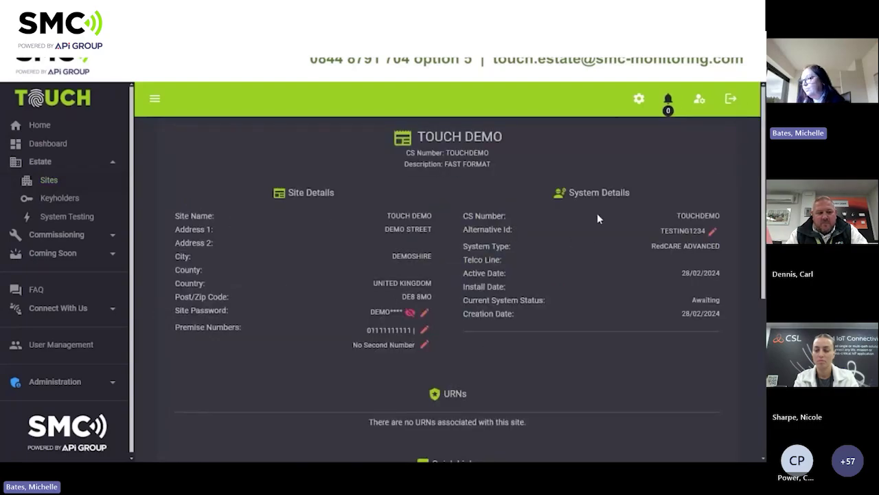
Save TESTING123 as the site's Alternative Id in place of TESTING1234, then review the site page.
click(714, 233)
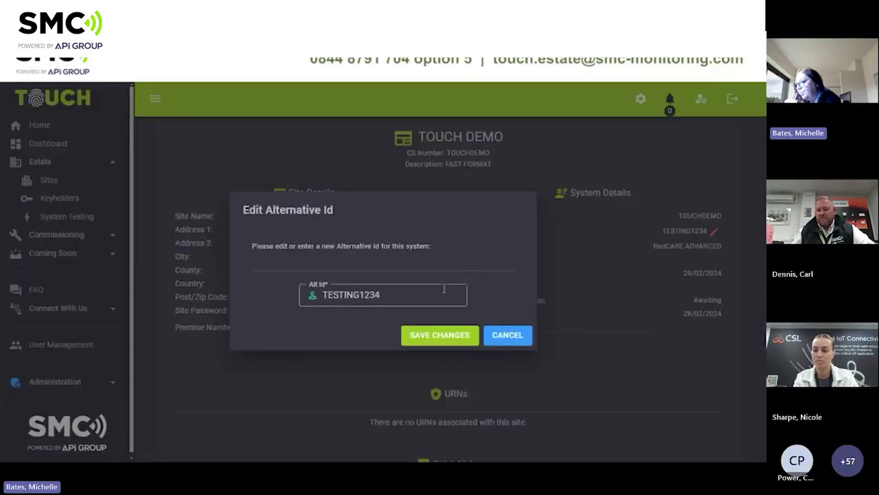
click(434, 335)
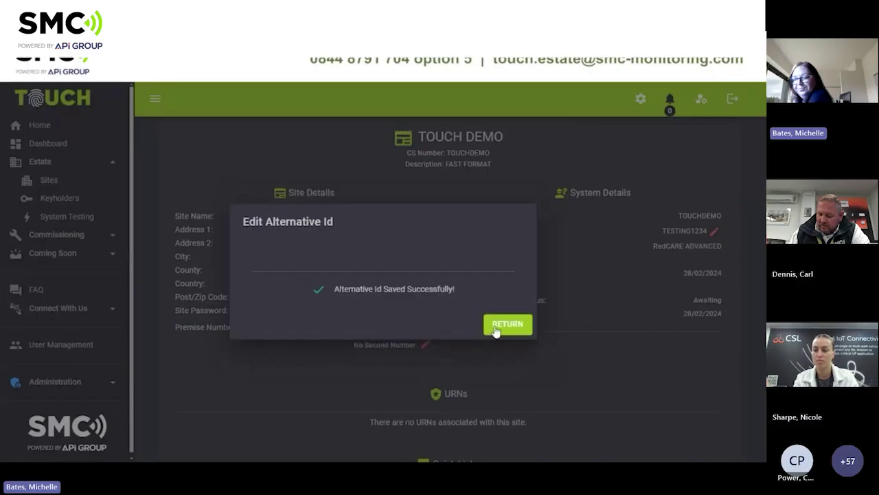
click(506, 325)
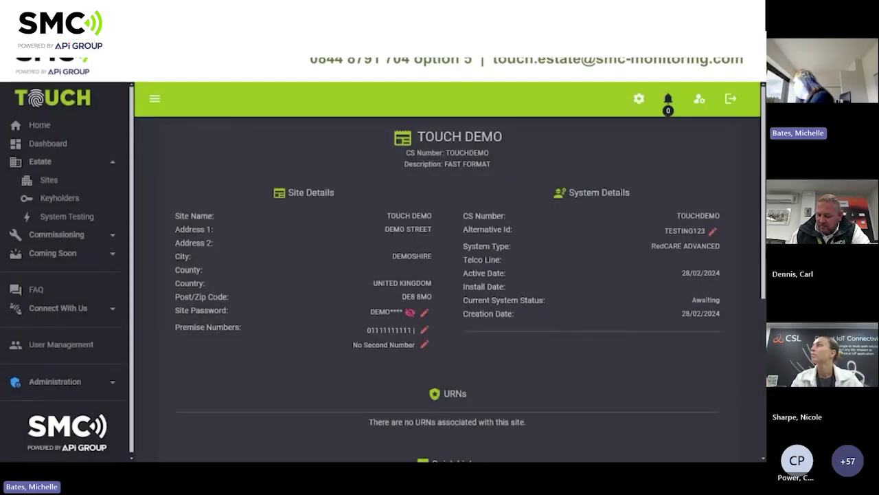
scroll(447, 275, down, 3)
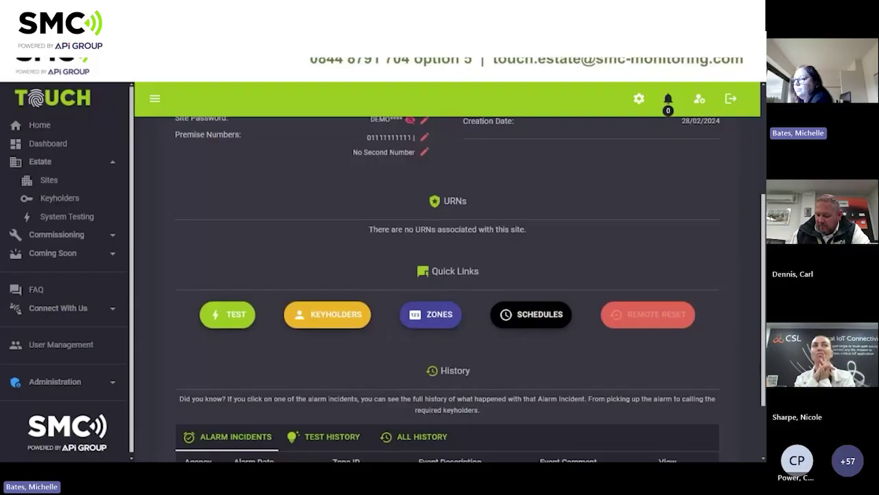
scroll(230, 439, up, 2)
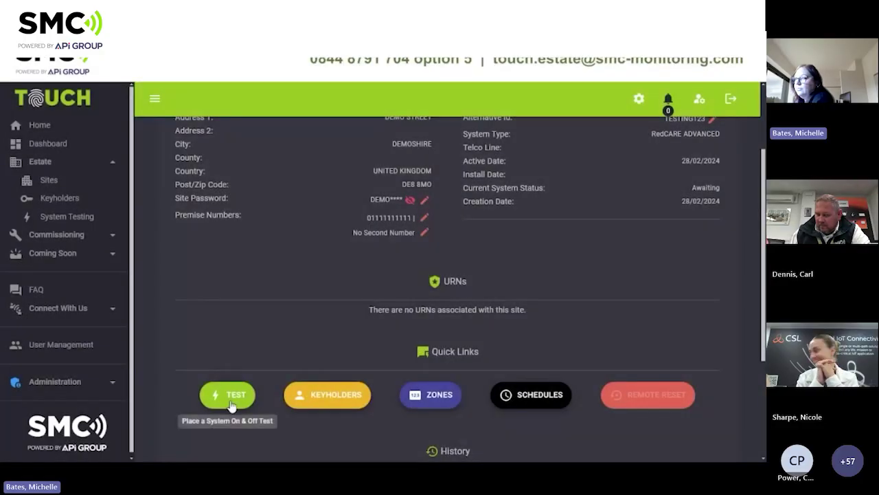
Start a test past the commissioning warning and delete the 8001 FIRE ALARM zone.
click(228, 398)
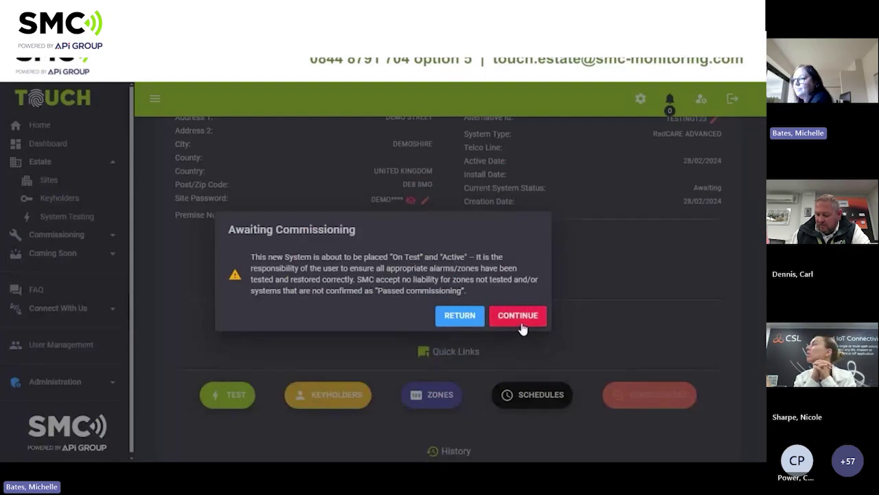
click(522, 328)
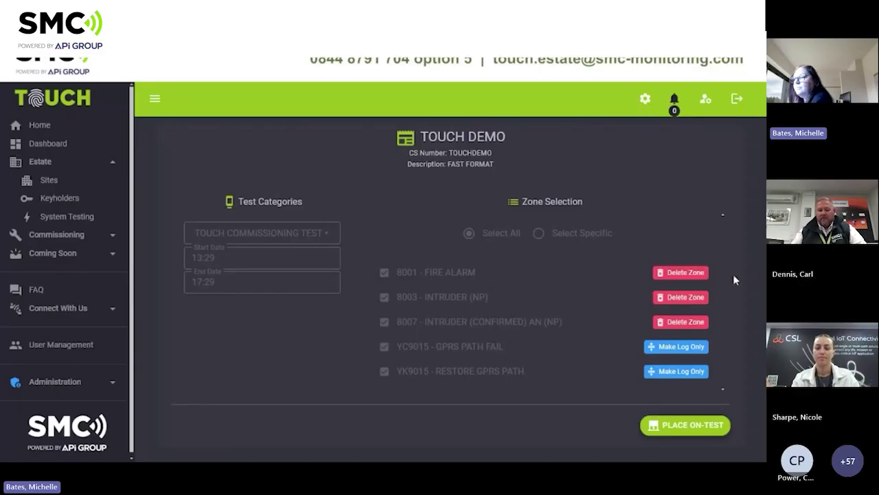
click(690, 274)
click(465, 306)
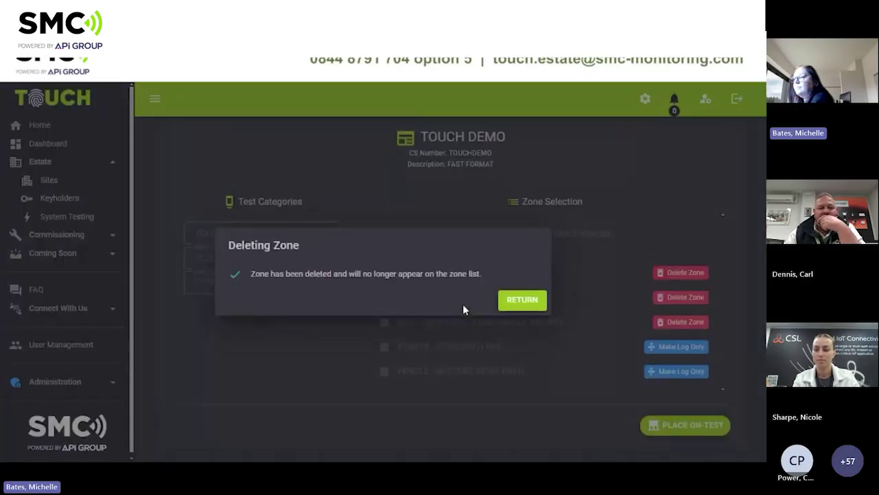
click(515, 302)
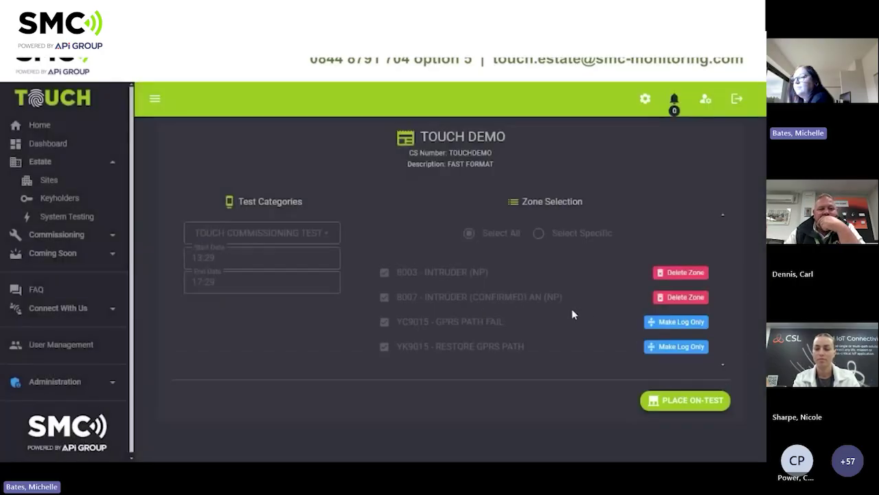
Make zones YC9015 and YK9015 log only, then put TOUCH DEMO on test.
click(672, 321)
click(475, 311)
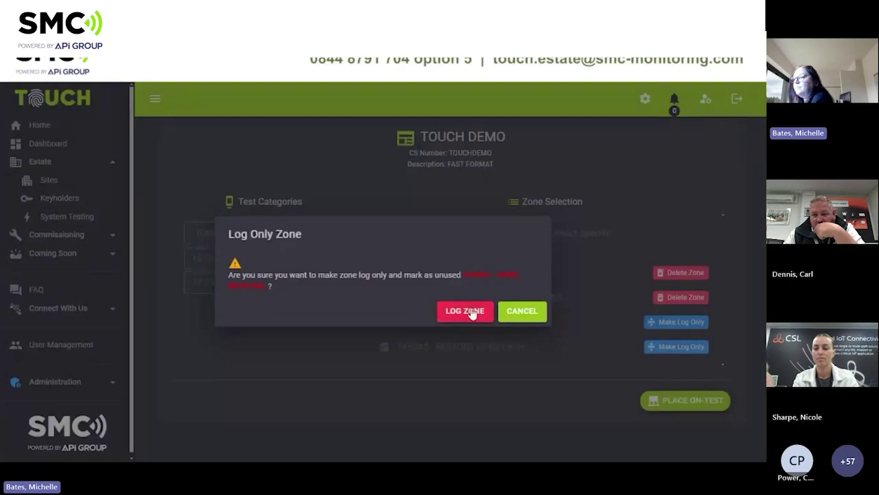
click(520, 310)
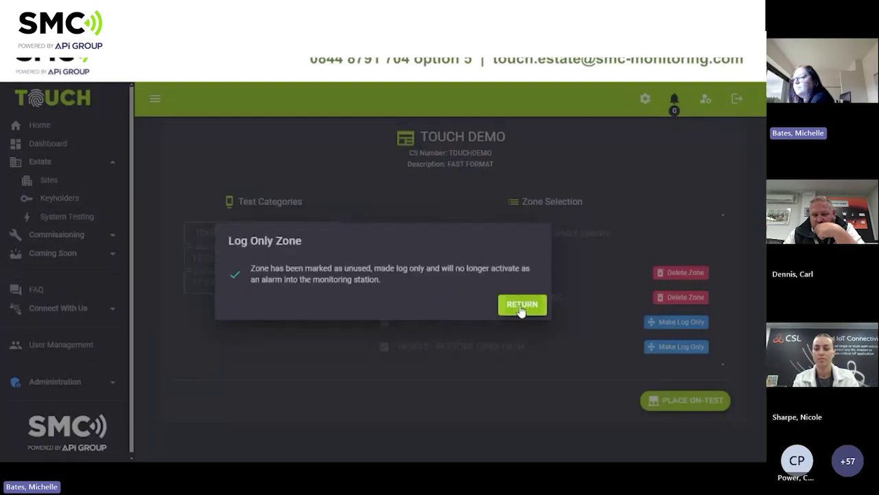
click(660, 350)
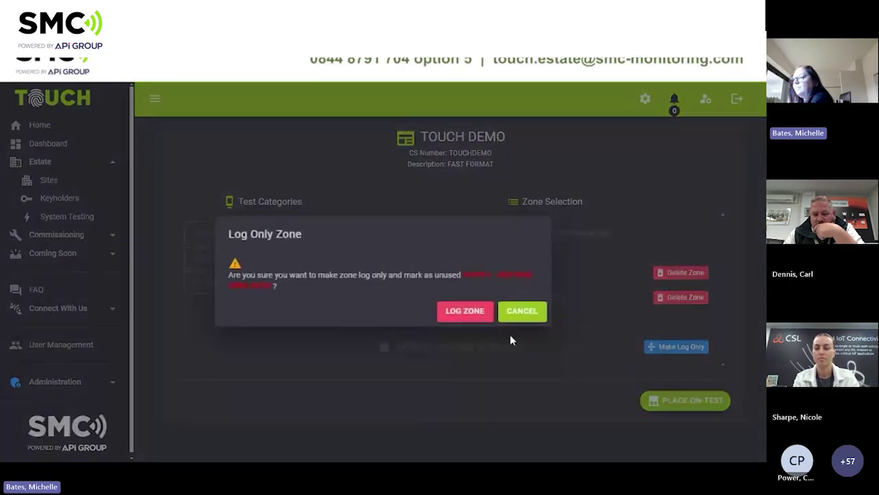
click(459, 313)
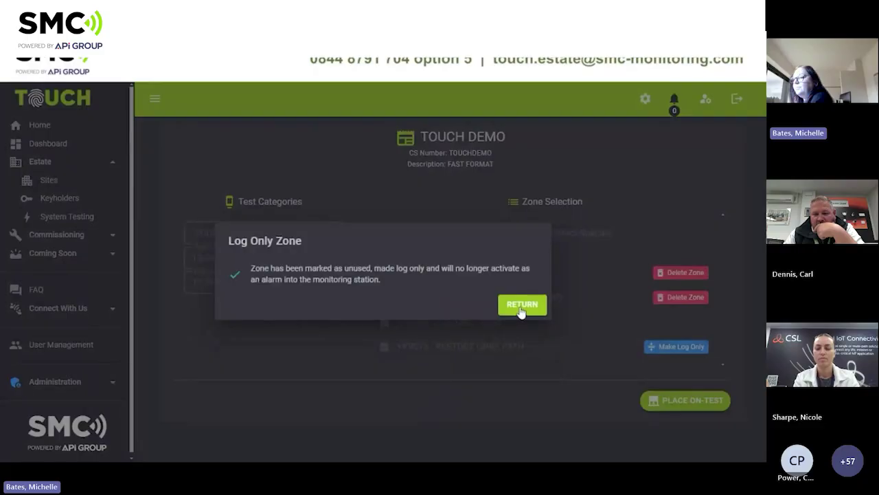
click(521, 309)
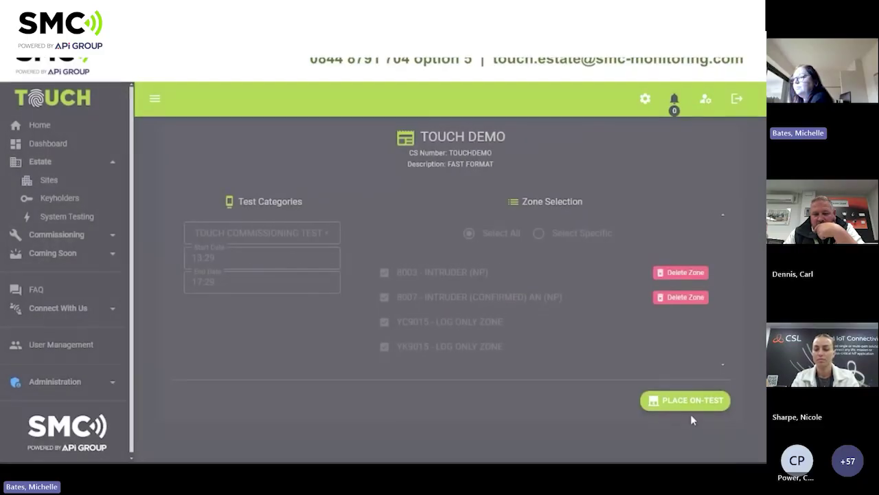
click(689, 405)
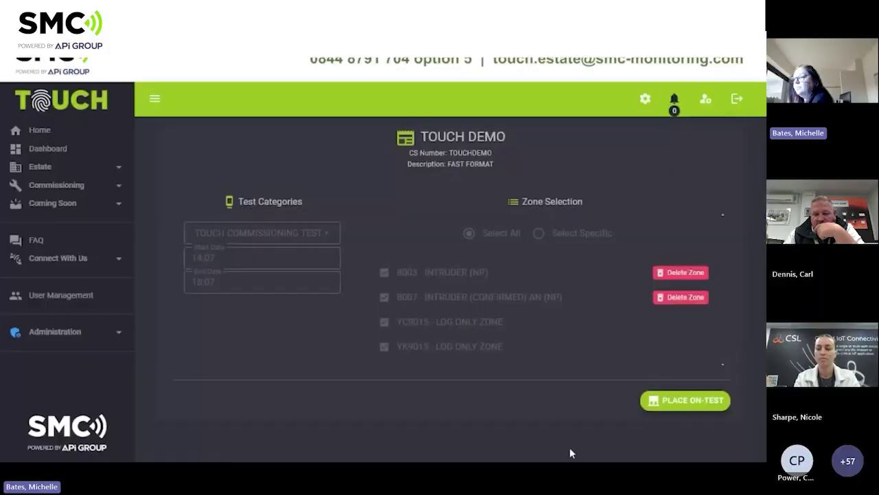
click(673, 405)
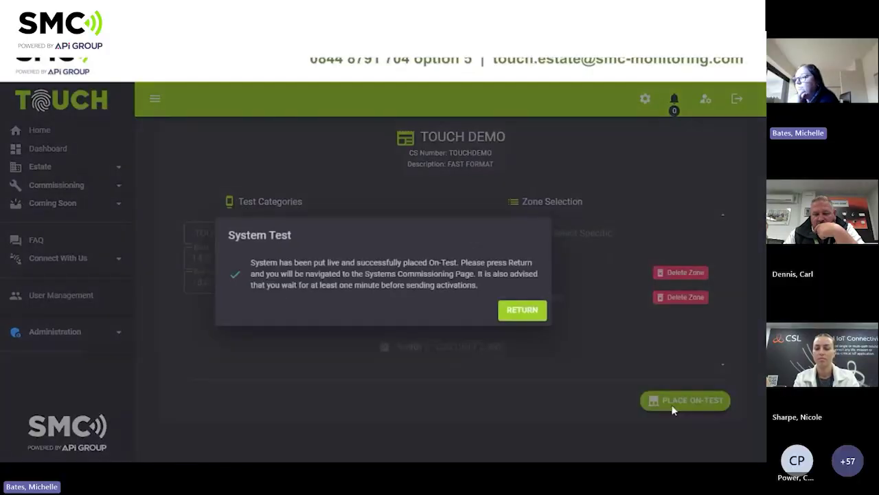
Extend the running TOUCH DEMO test by 30 minutes from its live test view.
click(520, 313)
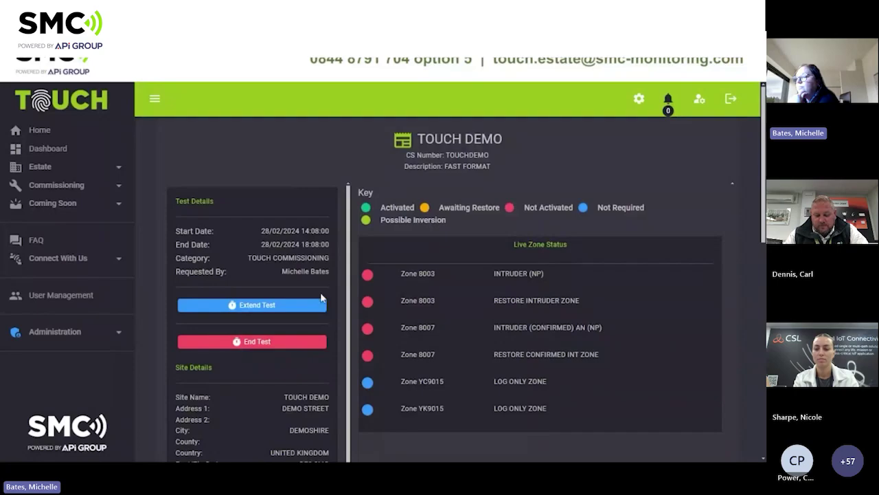
click(286, 308)
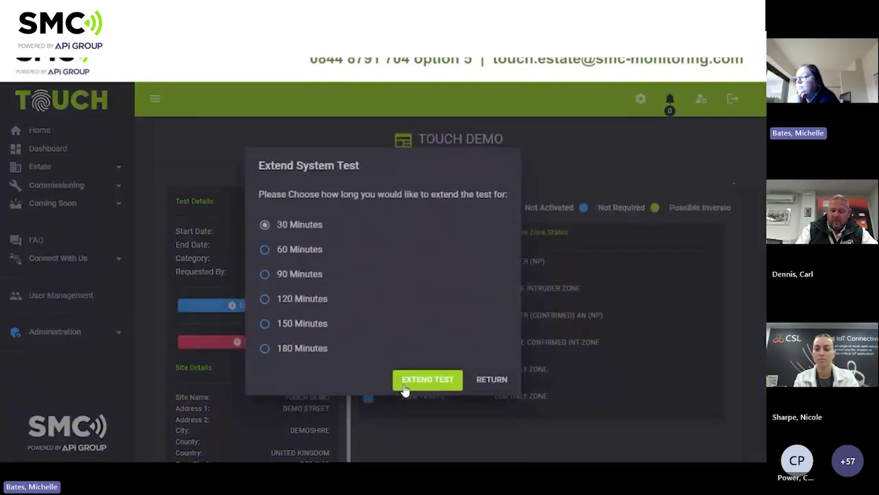
click(404, 384)
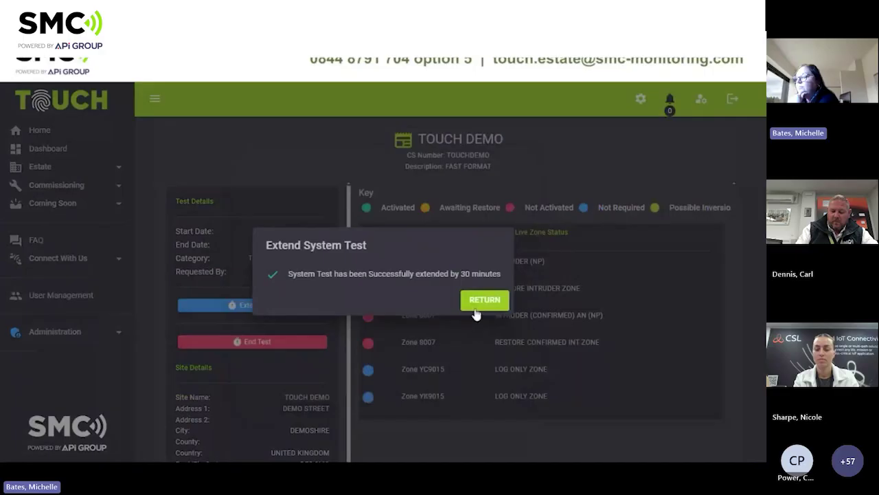
click(478, 306)
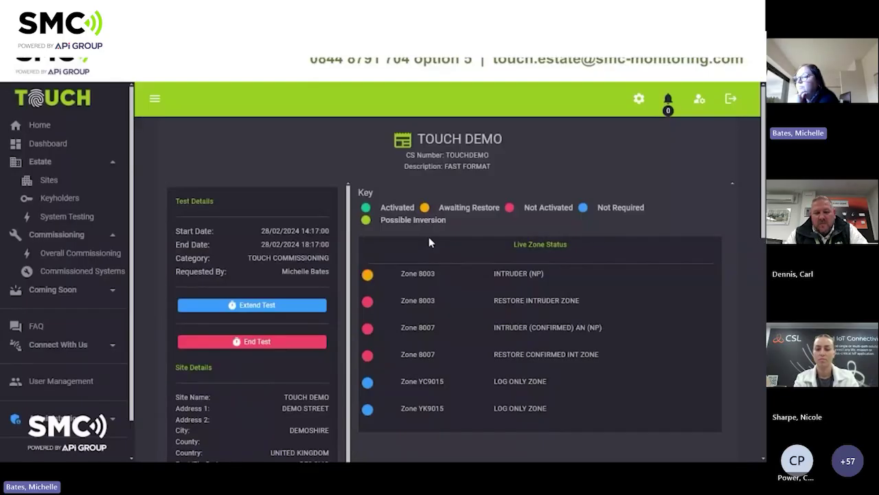
mouse_move(370, 277)
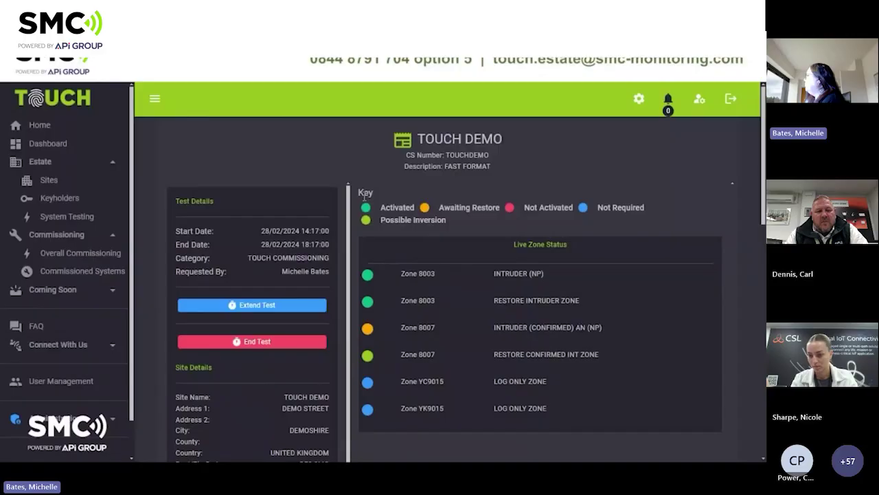
scroll(367, 203, down, 5)
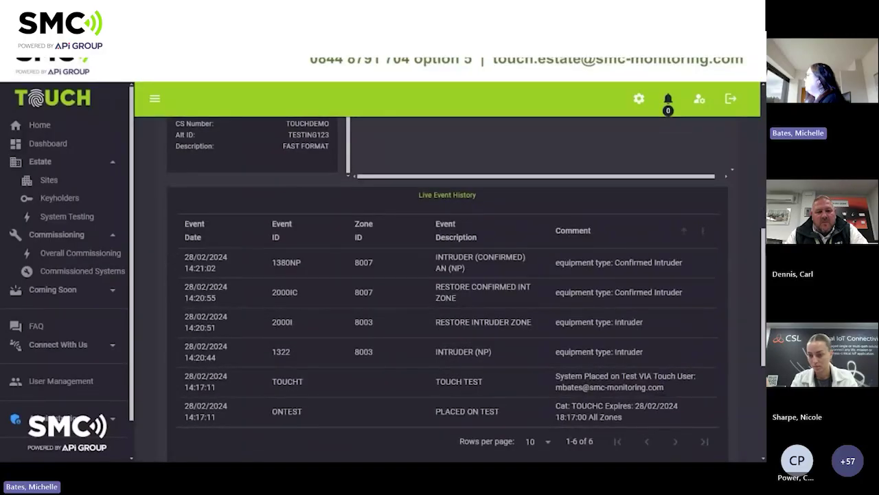
scroll(751, 367, down, 4)
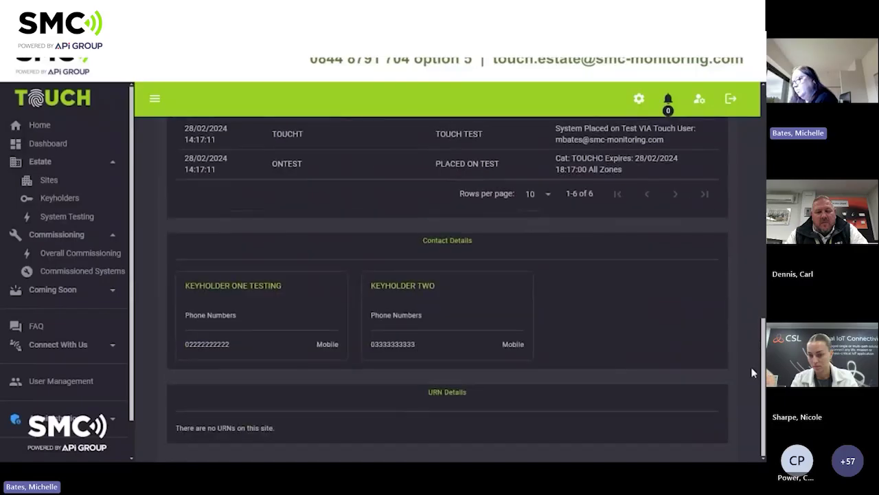
scroll(447, 288, up, 5)
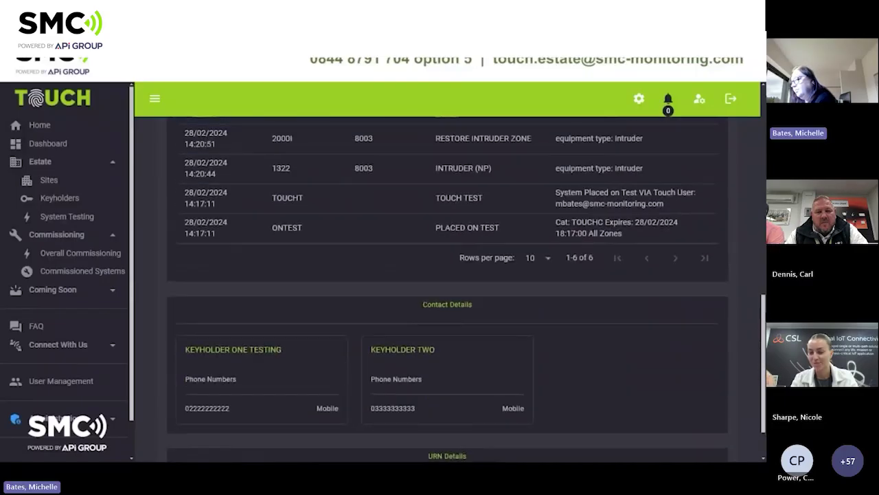
scroll(447, 288, up, 5)
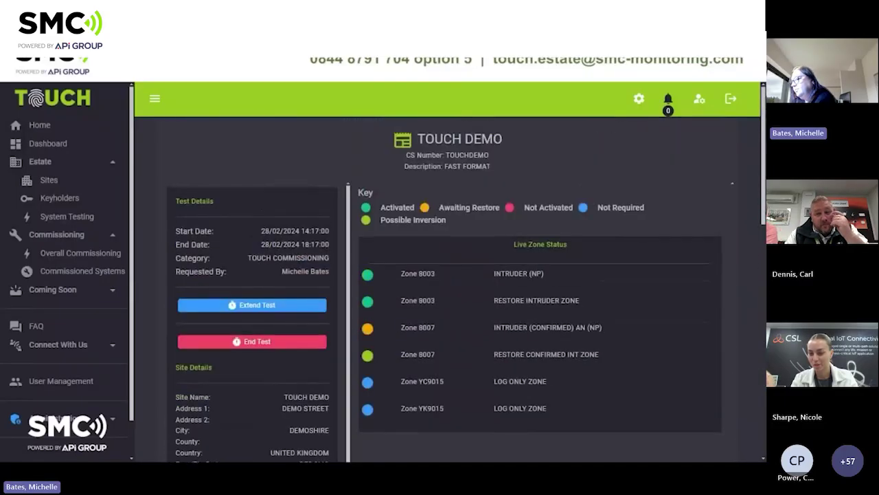
End the TOUCH DEMO system test and dismiss the test-ended confirmation.
click(289, 347)
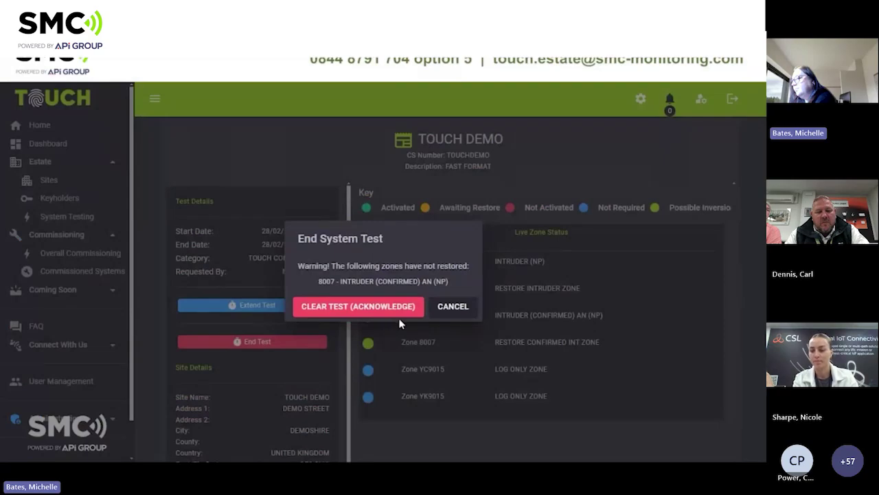
click(461, 307)
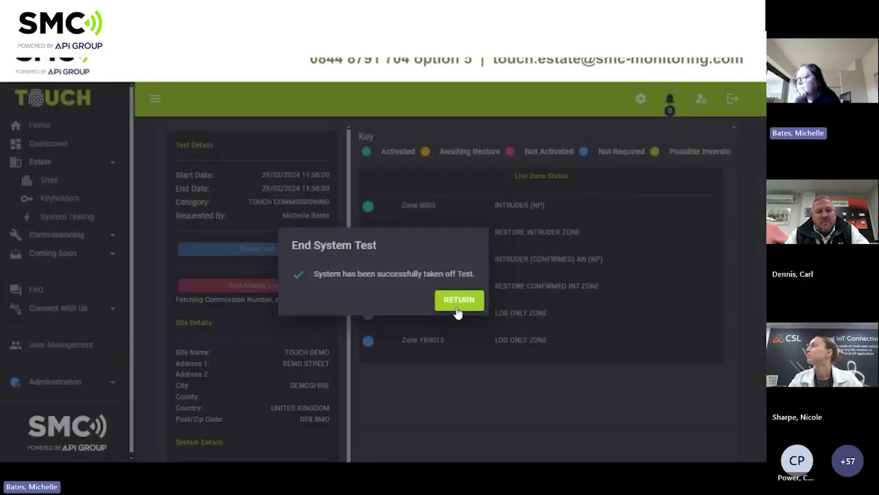
click(458, 311)
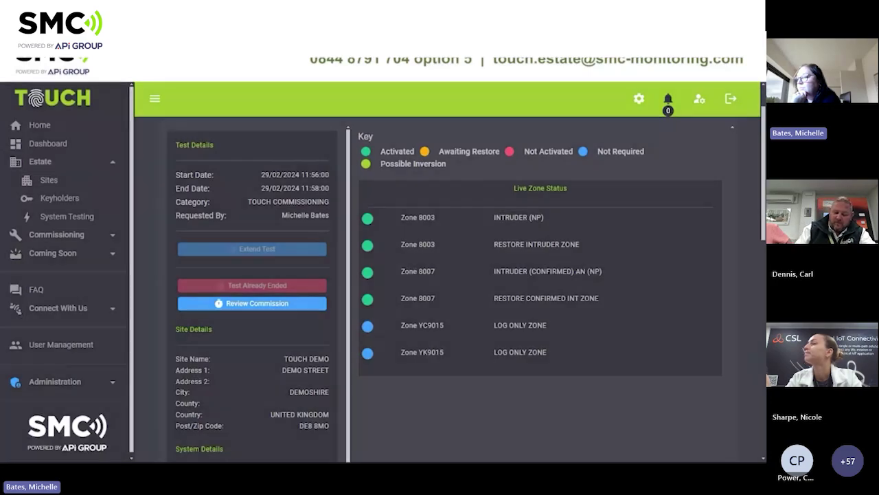
Open the Review Commission summary and compare Pending Changes and Passed with Changes results.
click(261, 305)
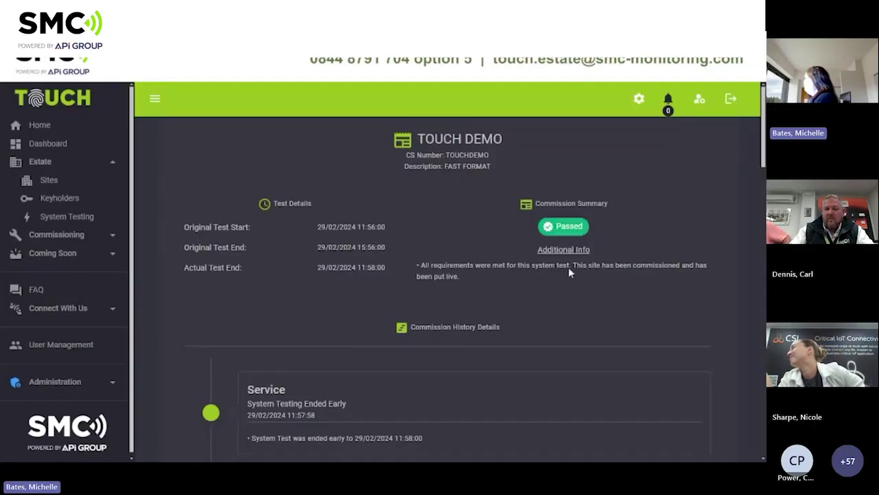
key(ctrl+Tab)
key(ctrl+Tab)
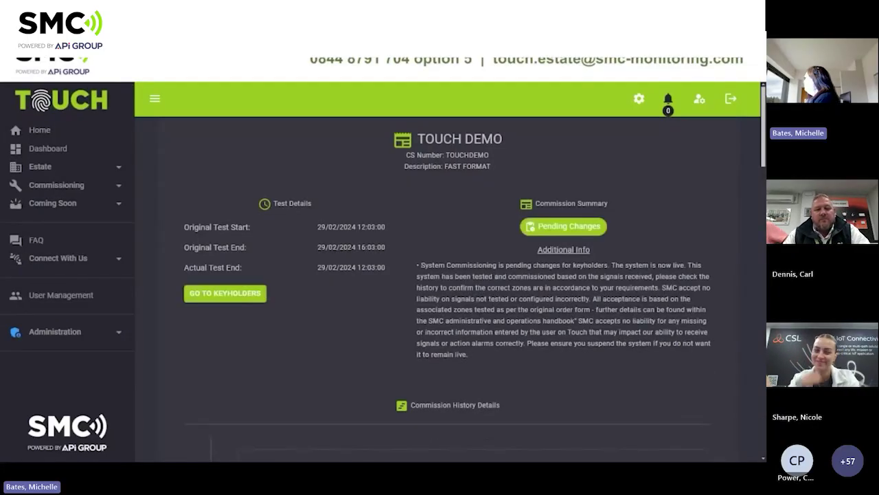
key(ctrl+Tab)
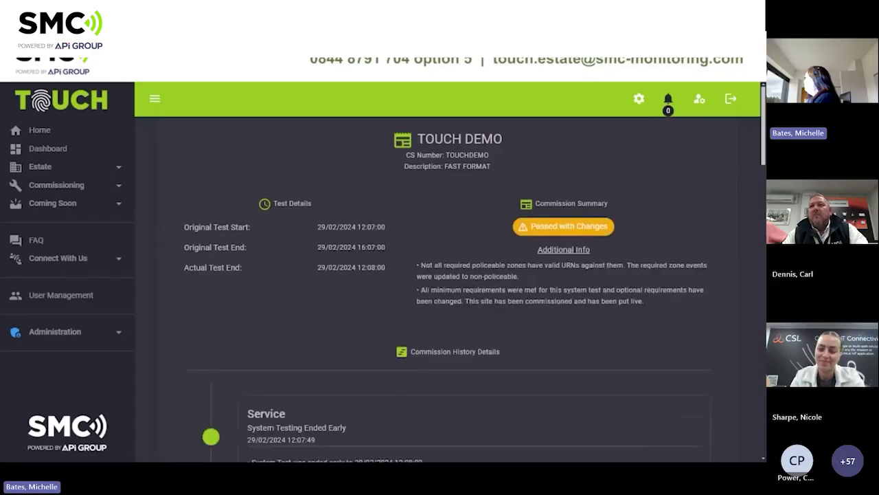
key(ctrl+Tab)
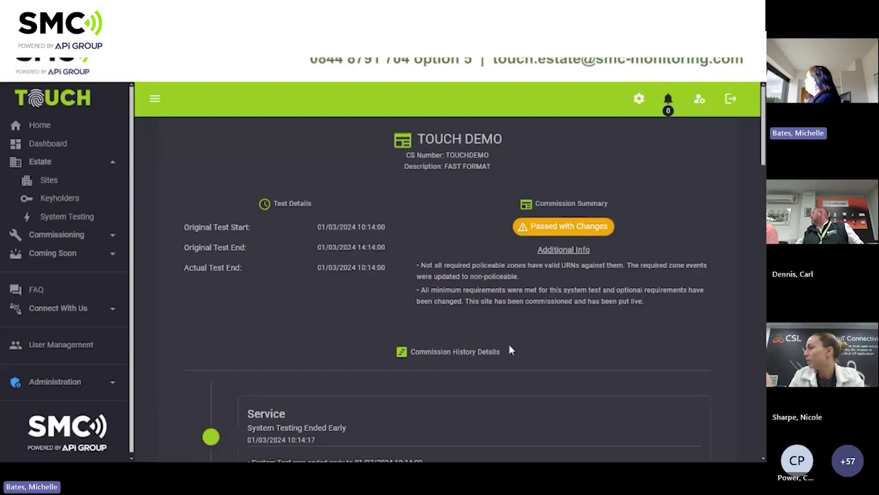
drag(761, 160, 764, 320)
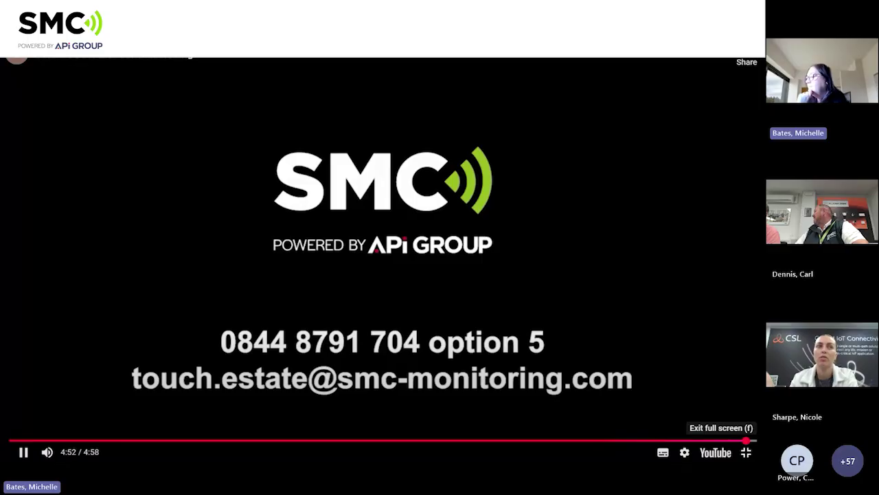
Exit full-screen playback and close the Commissioning Video dialog.
click(746, 453)
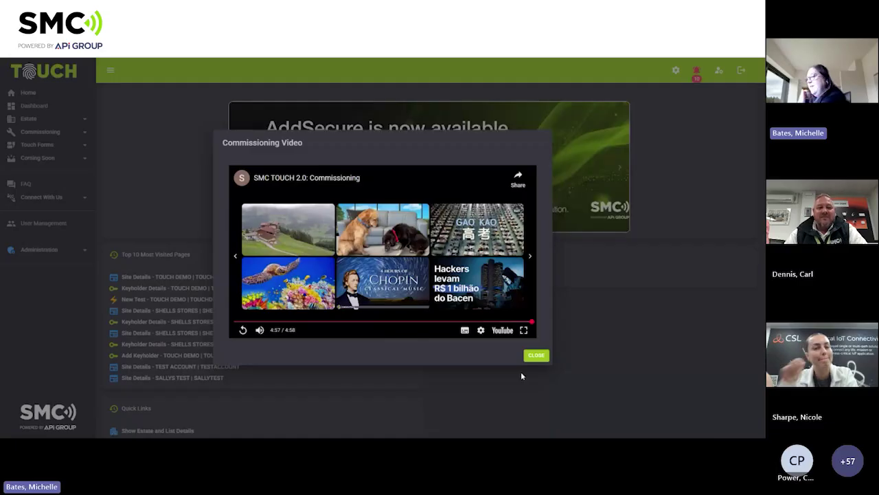
click(534, 356)
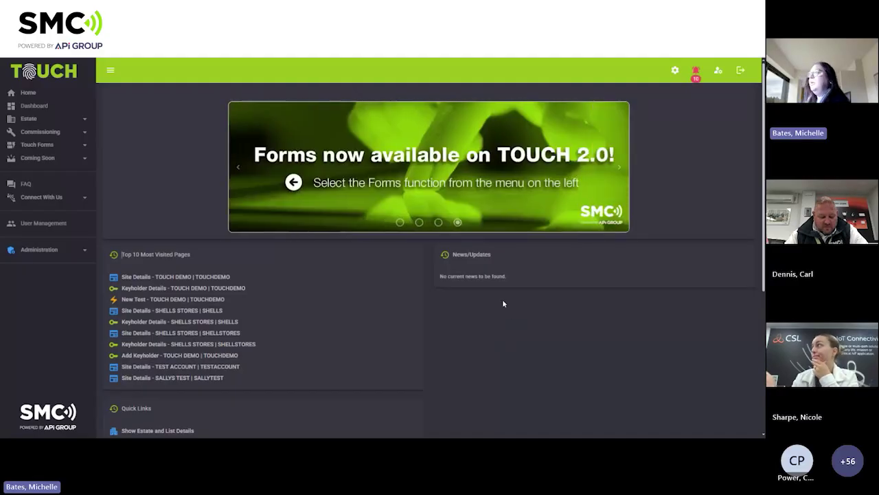
Expand the Commissioning section in the sidebar to show Overall Commissioning.
click(52, 135)
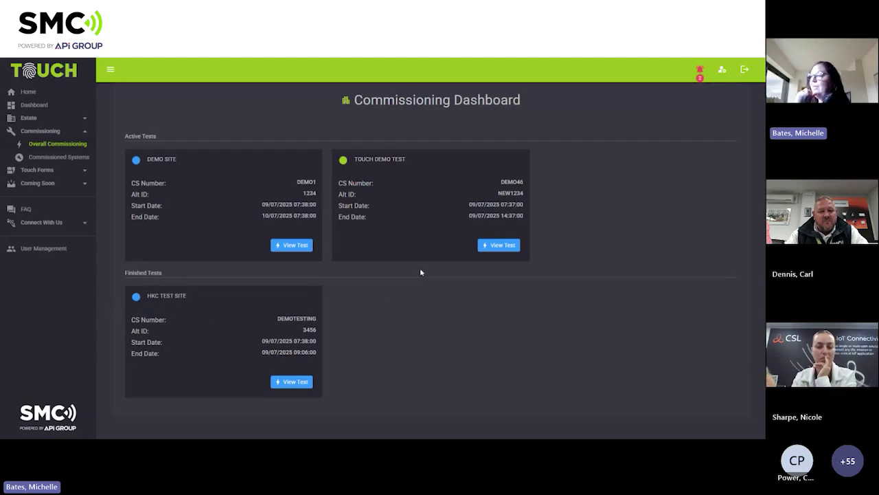
View the TOUCH DEMO TEST zones and events, then go to Commissioned Systems.
click(495, 246)
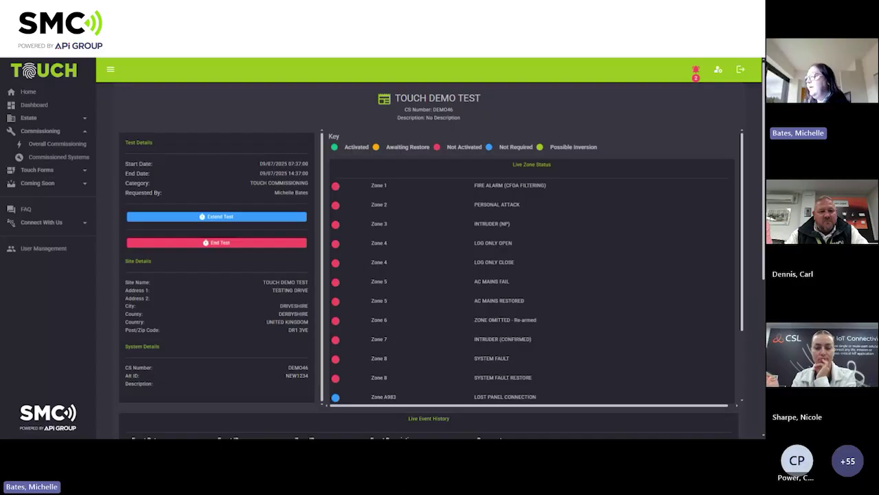
scroll(532, 268, down, 2)
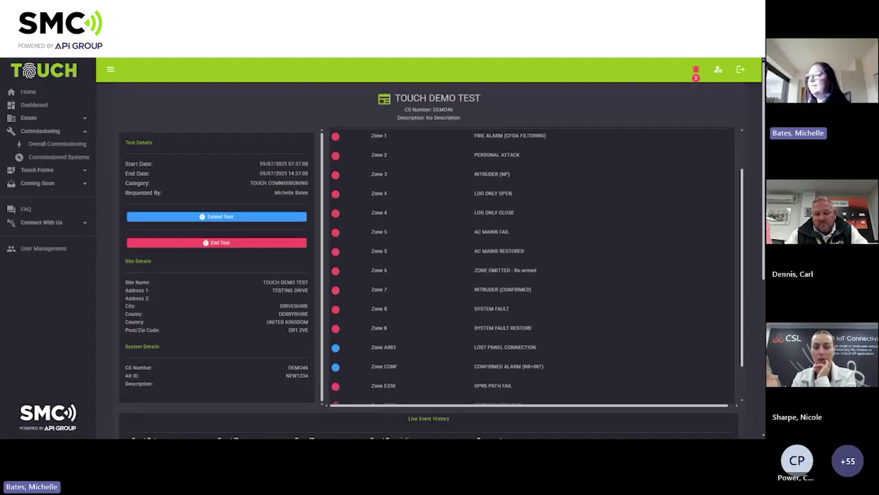
scroll(496, 247, down, 2)
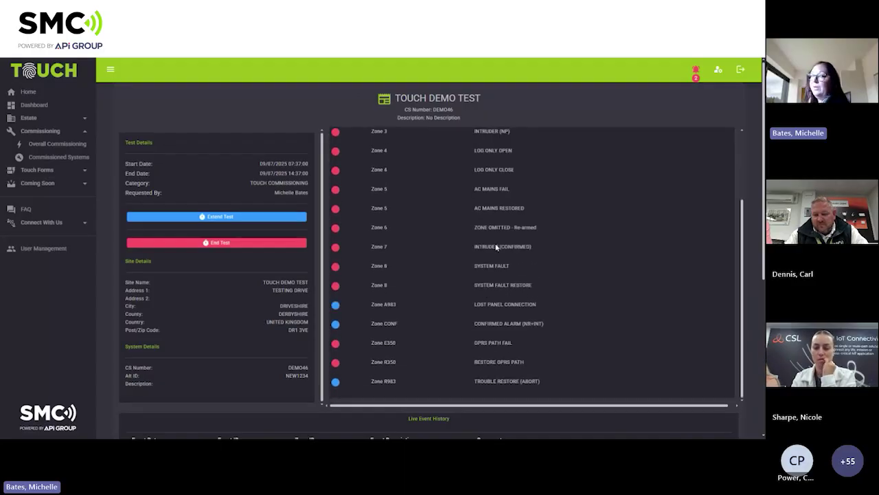
scroll(496, 247, up, 4)
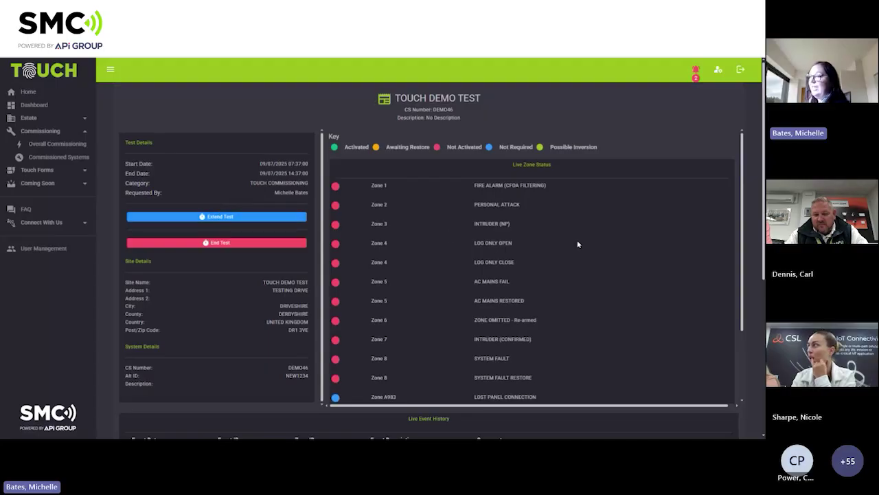
scroll(577, 245, down, 4)
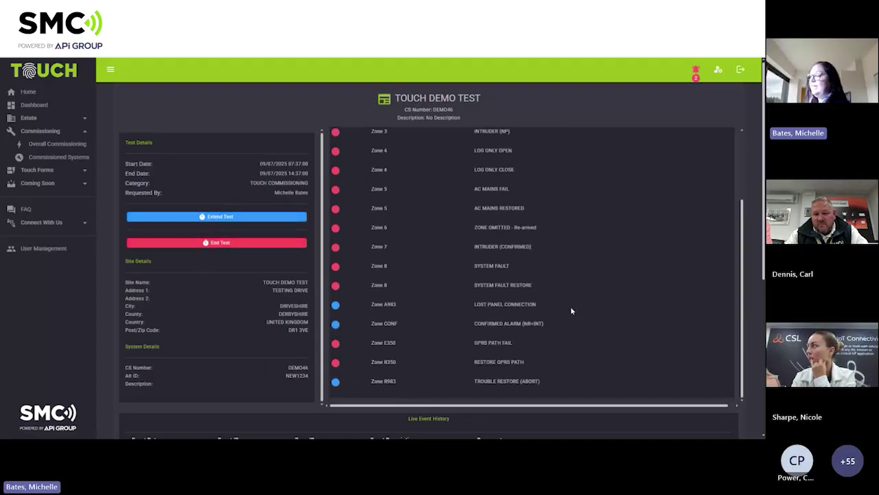
scroll(571, 308, down, 4)
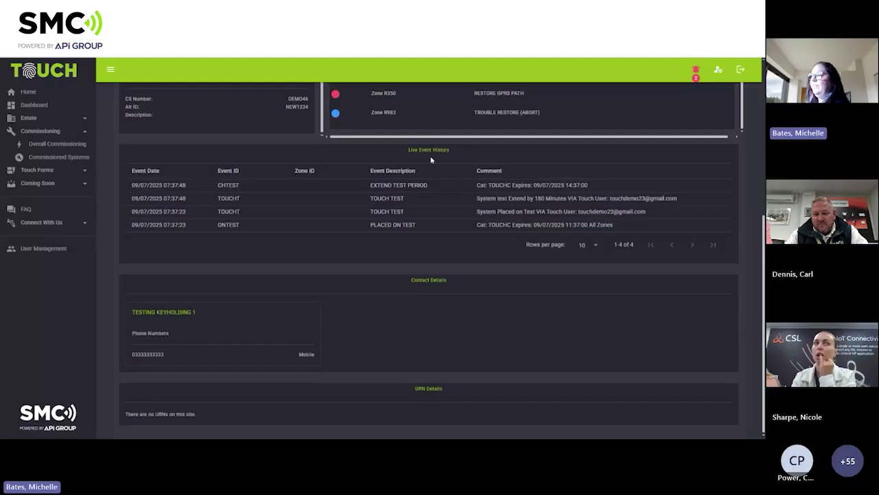
scroll(422, 197, up, 4)
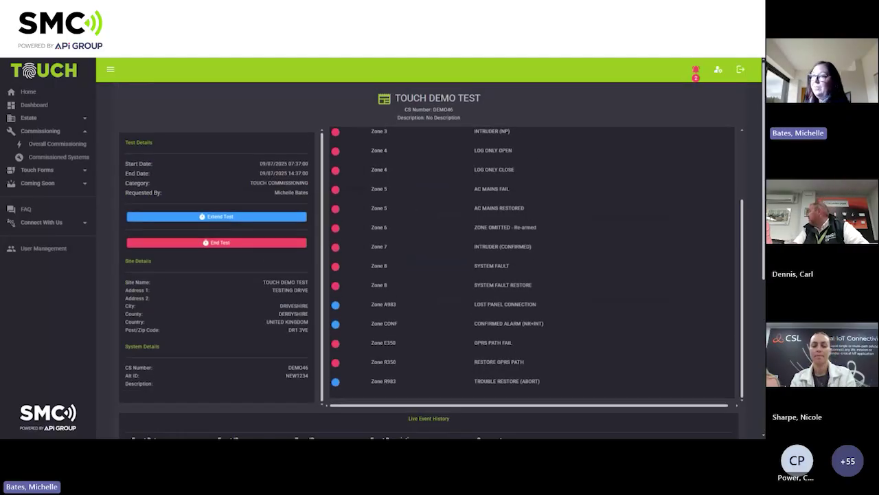
click(60, 157)
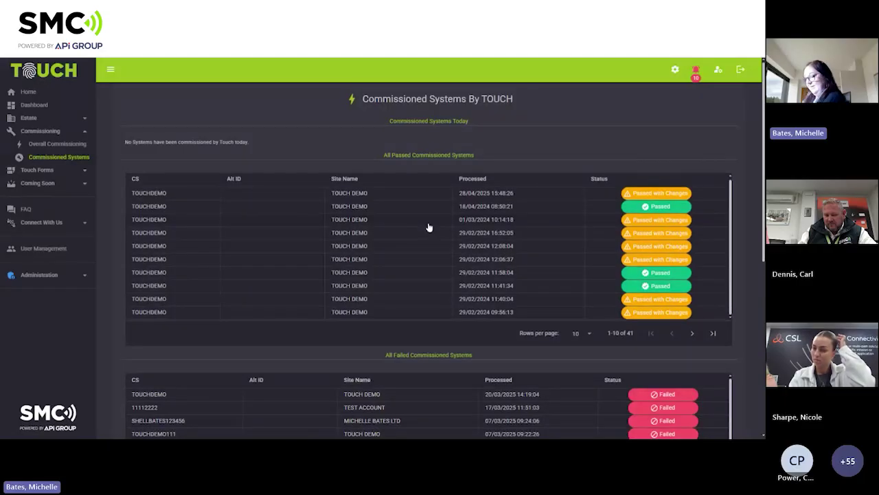
Open the Passed TOUCH DEMO row from 29/02/2024 11:58:04 in Commissioned Systems.
scroll(428, 226, down, 1)
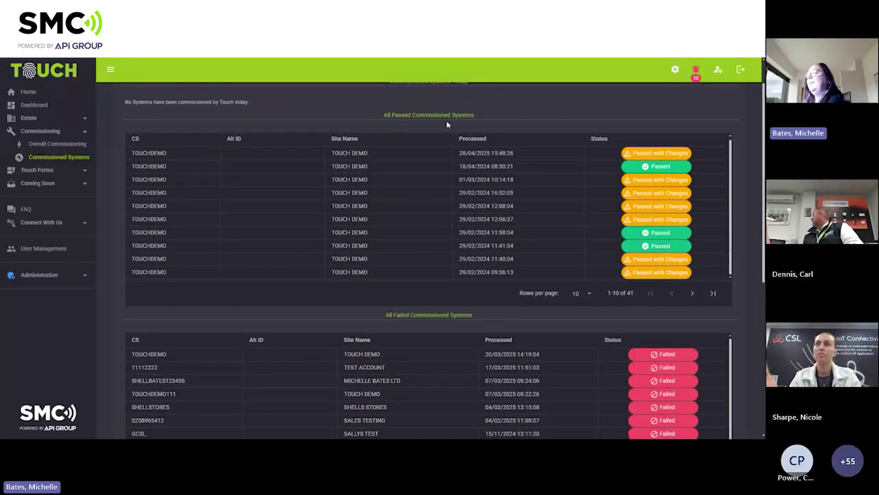
scroll(425, 323, down, 5)
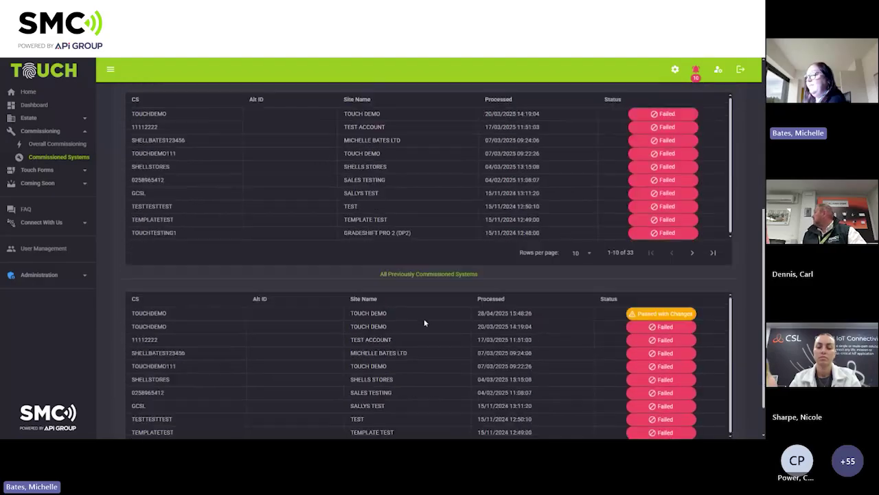
scroll(460, 280, up, 3)
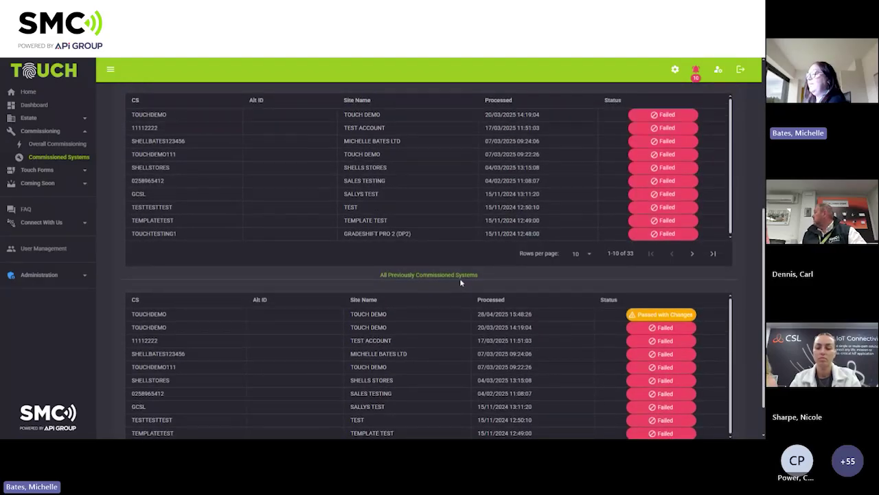
scroll(460, 278, up, 2)
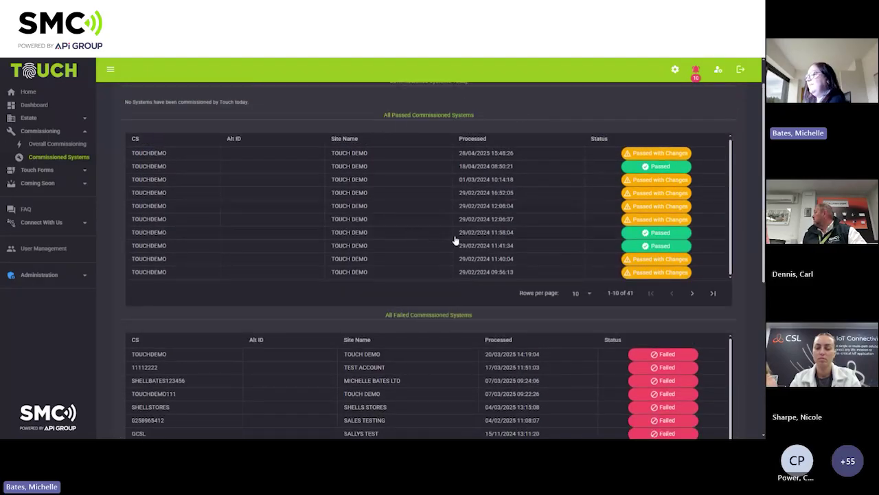
click(646, 232)
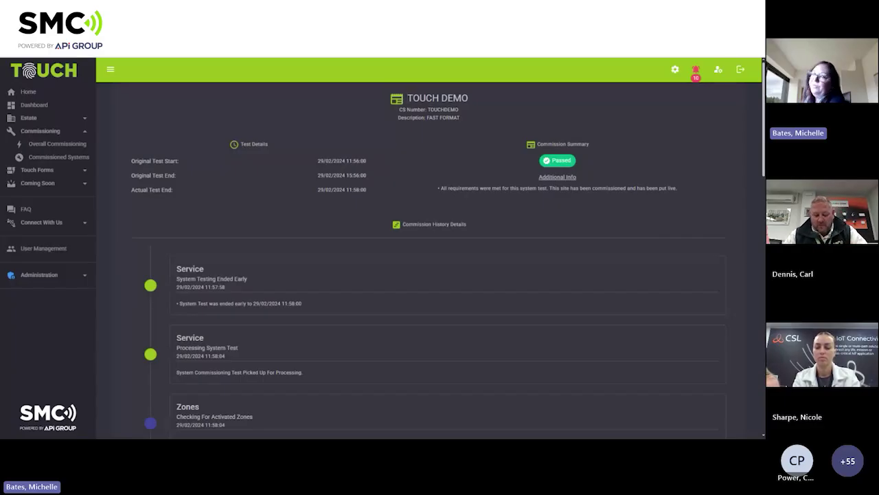
Review the TOUCH DEMO commission history down to the 11:58:00 early end, then collapse Commissioning.
scroll(357, 227, down, 2)
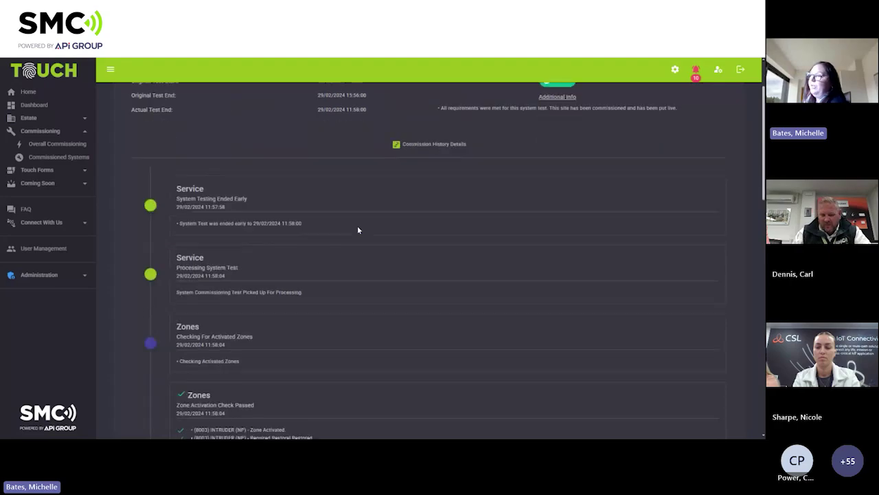
scroll(274, 234, down, 3)
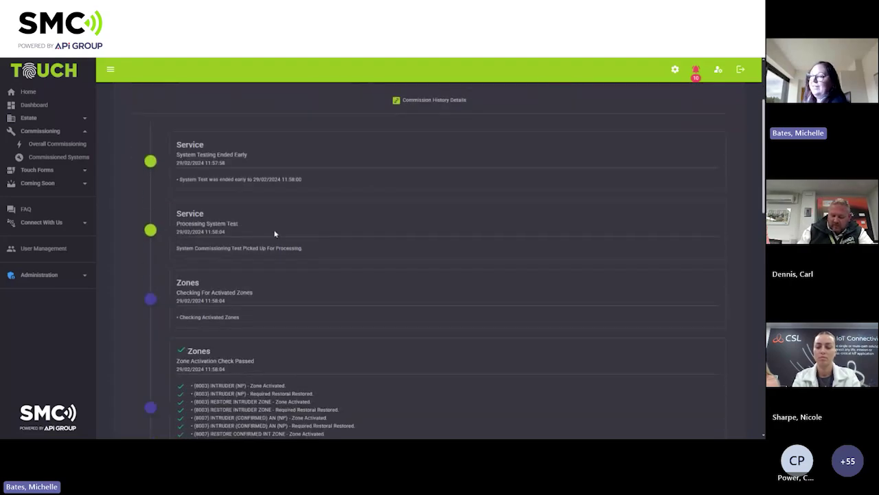
scroll(433, 261, down, 4)
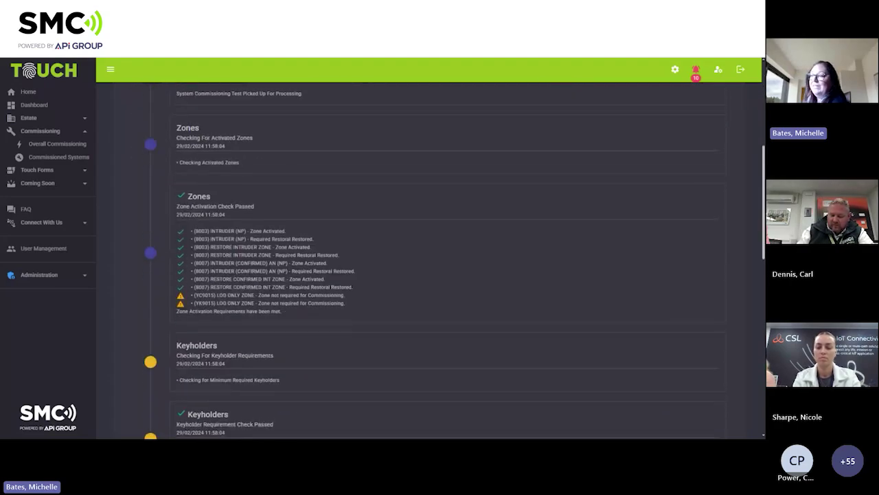
scroll(433, 261, down, 2)
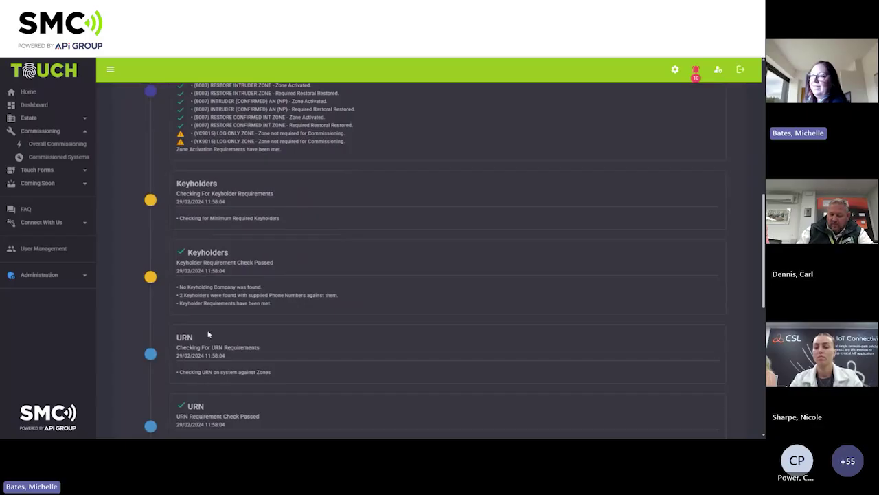
scroll(208, 335, up, 10)
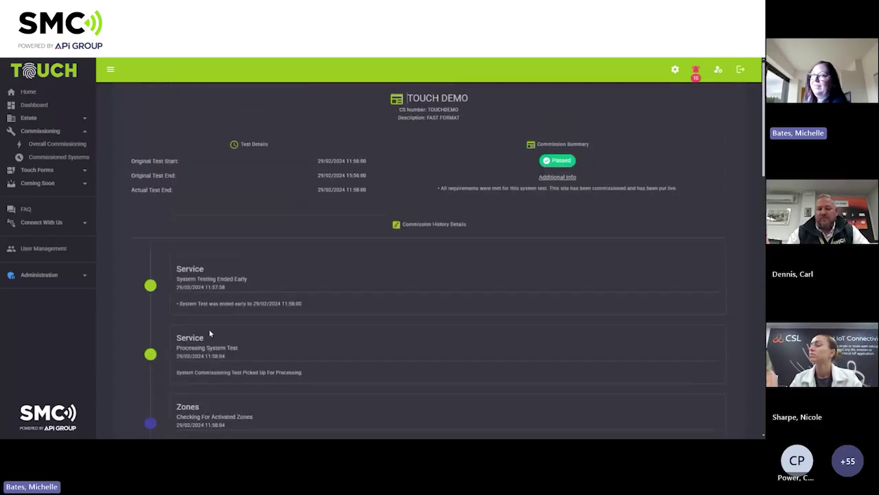
click(40, 132)
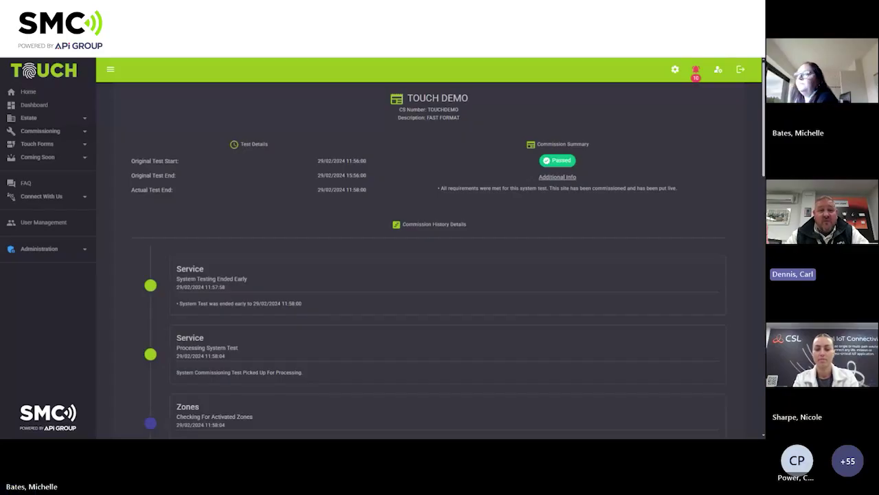
Open the Touch Form Dashboard and filter it to the nine approved new forms.
click(40, 147)
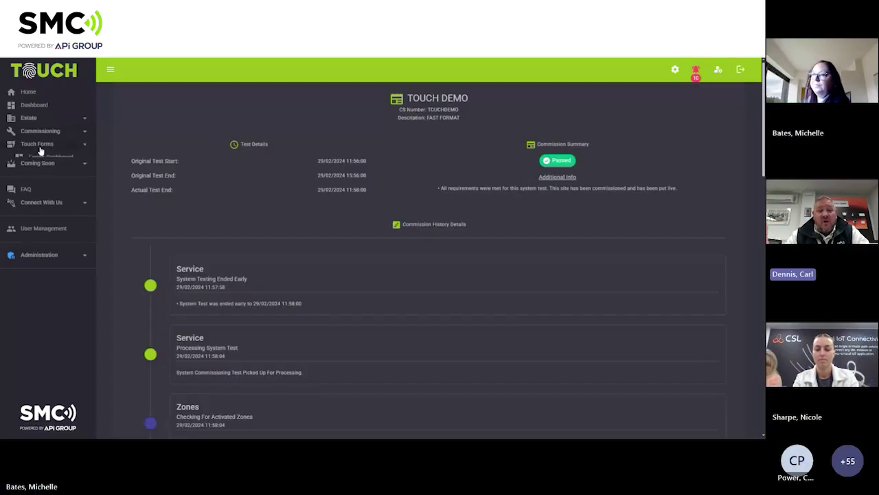
click(45, 160)
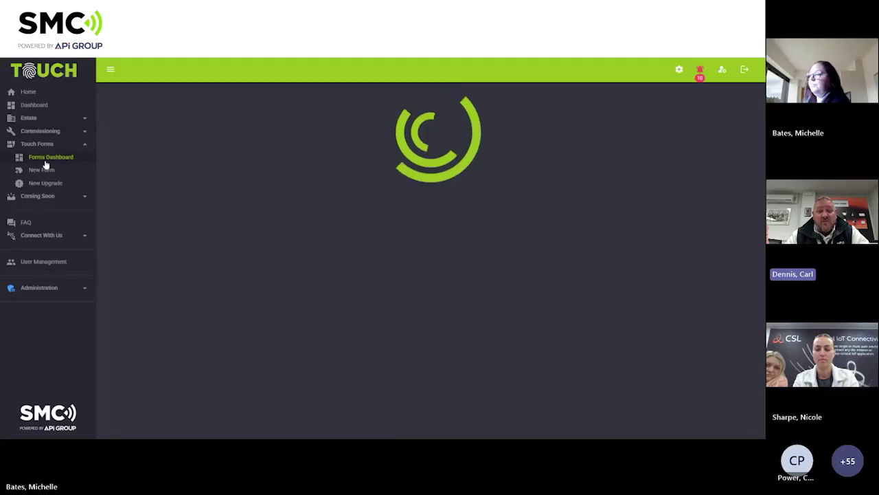
click(467, 156)
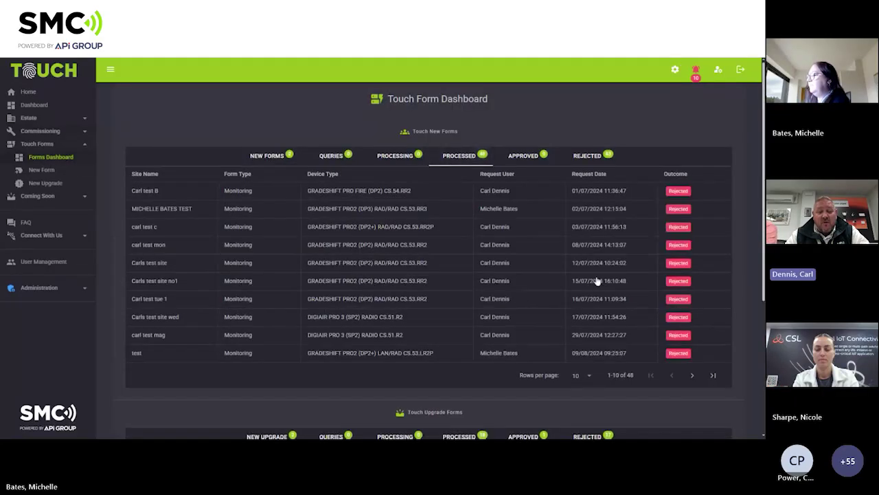
scroll(614, 310, down, 3)
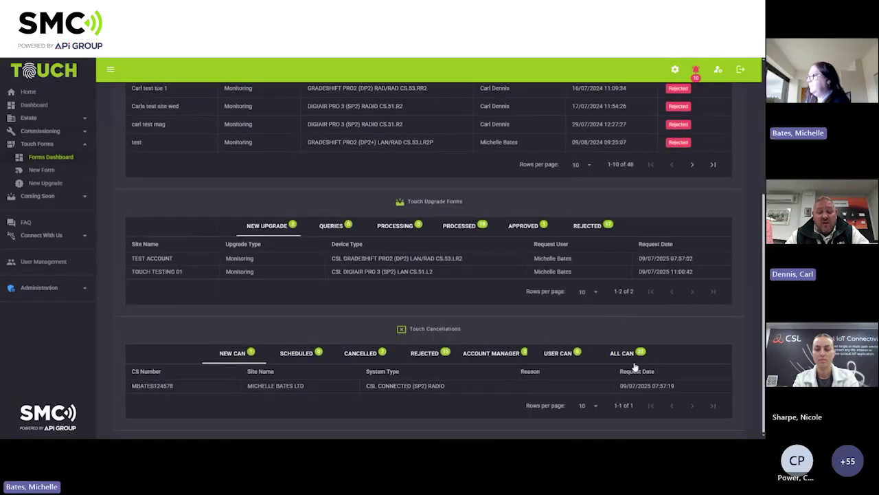
scroll(626, 178, up, 2)
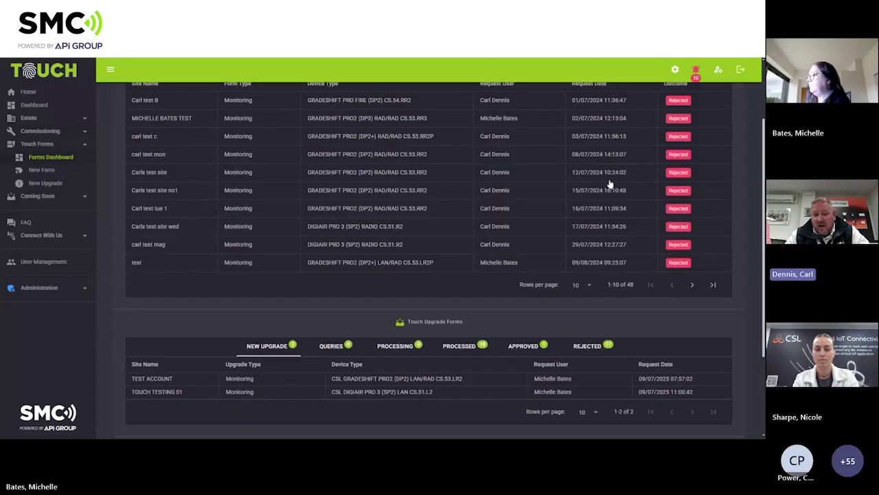
scroll(608, 192, up, 2)
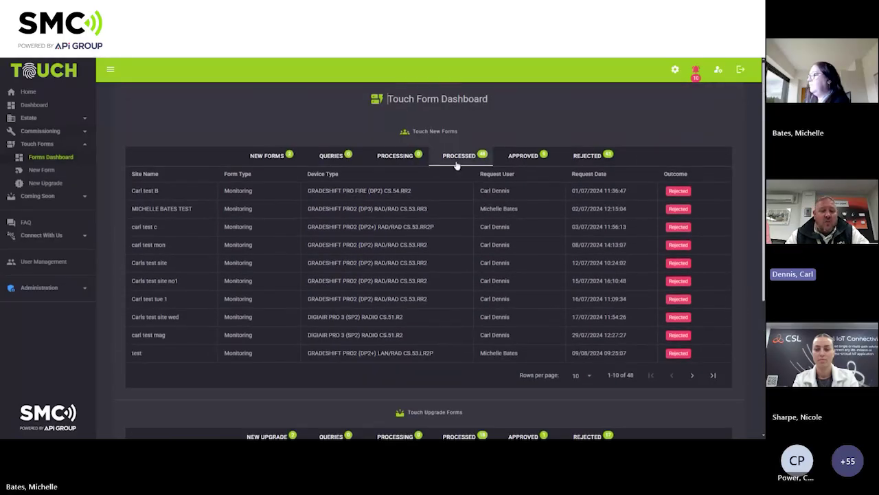
click(526, 156)
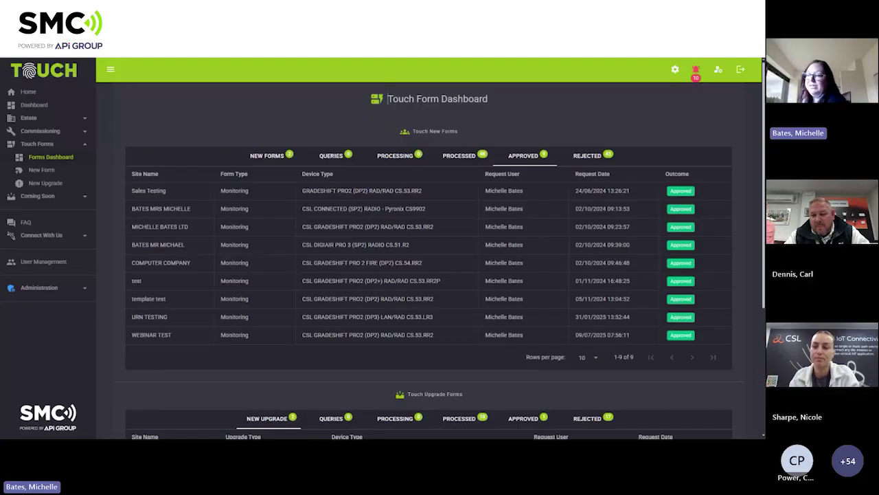
Collapse the Touch Forms navigation section and return to the portal Home page.
click(40, 144)
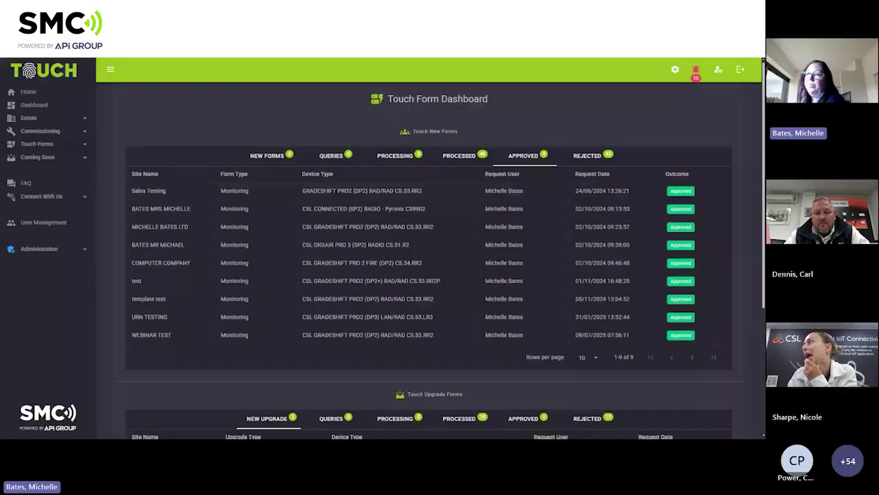
click(33, 92)
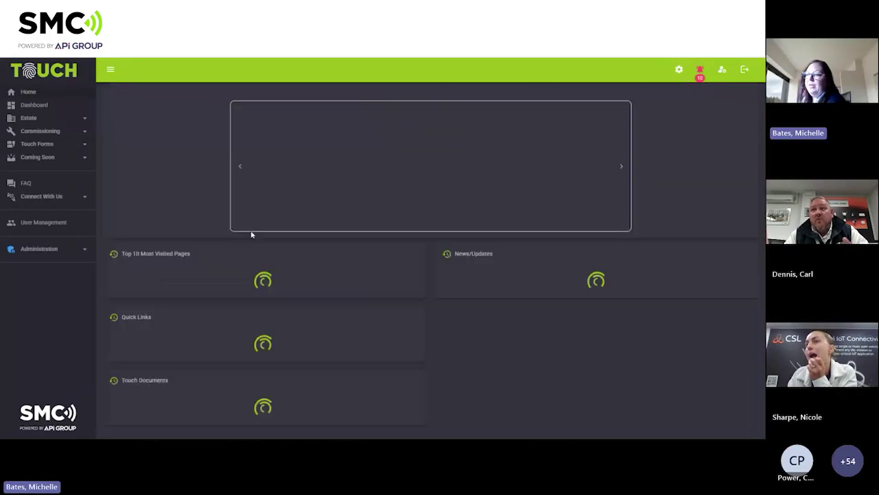
Scroll down the Home page through its news, quick links and documents sections.
scroll(251, 234, down, 3)
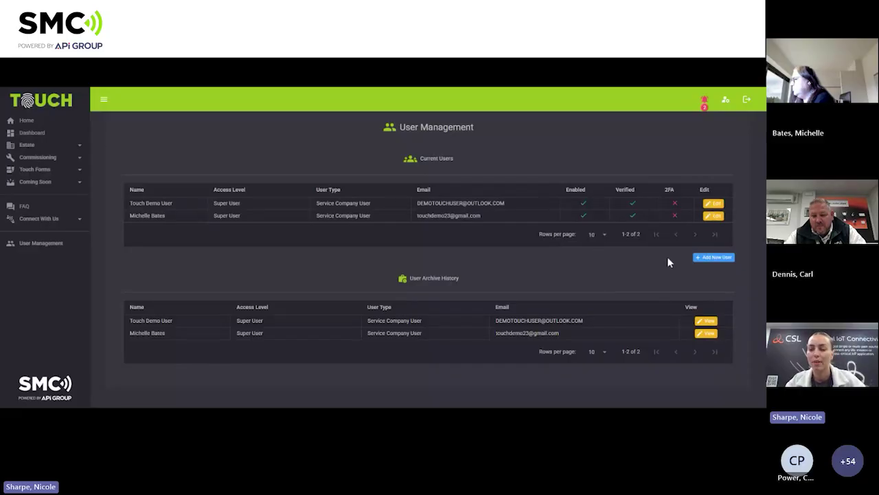
Start a new user and fill in their email address, first name and last name.
click(703, 258)
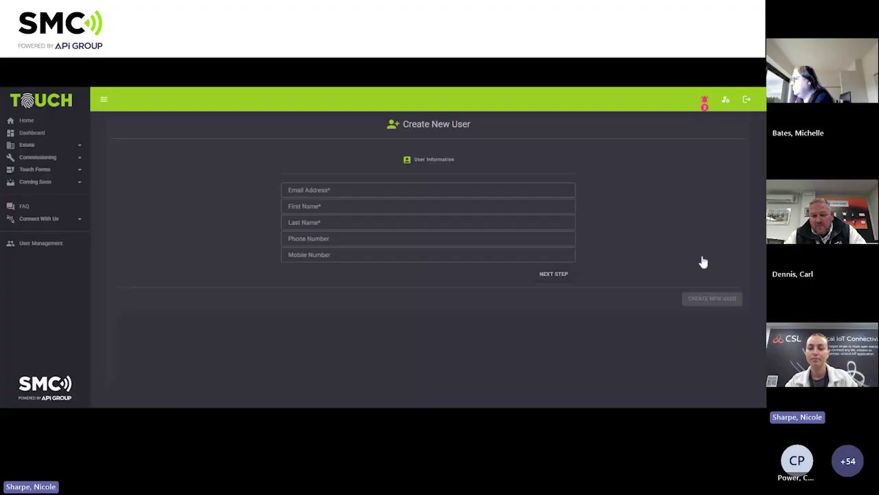
click(423, 189)
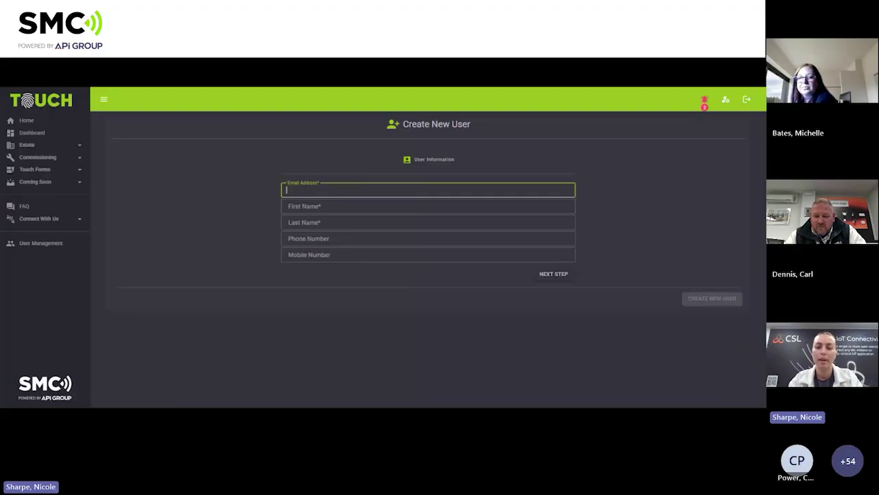
click(343, 220)
click(385, 206)
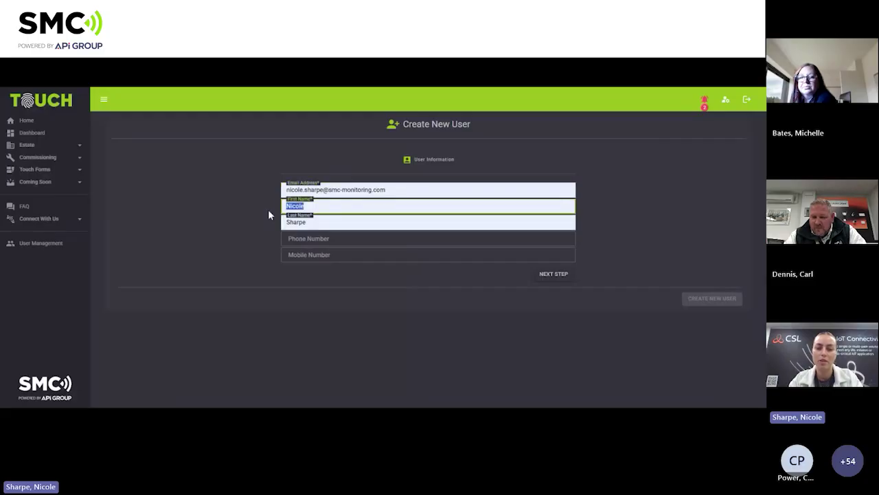
click(289, 222)
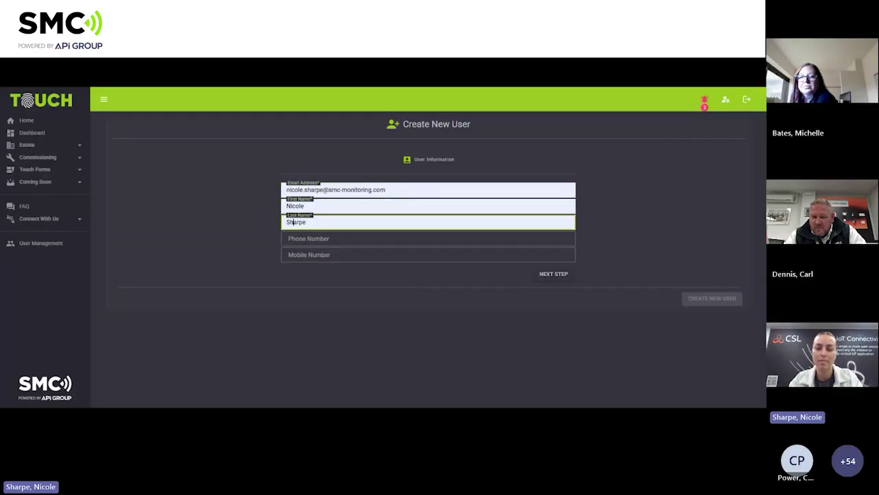
key(Tab)
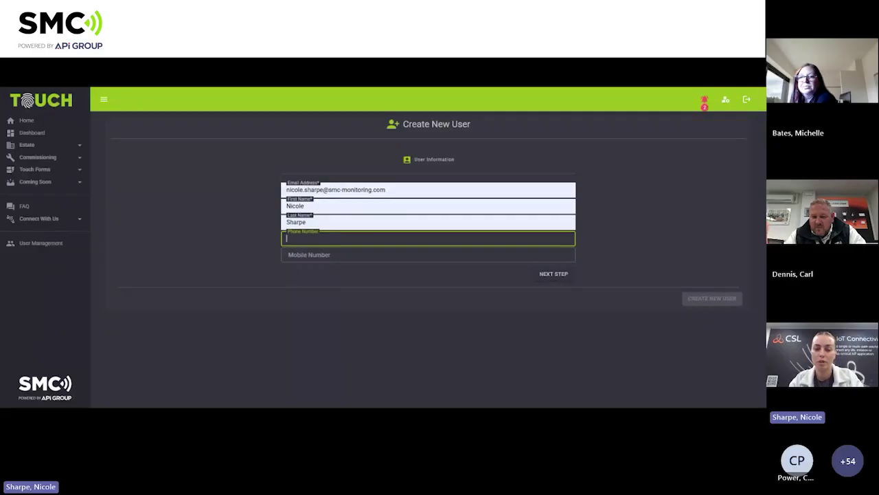
Make the new user a Service Company User with the Engineer access level.
click(549, 276)
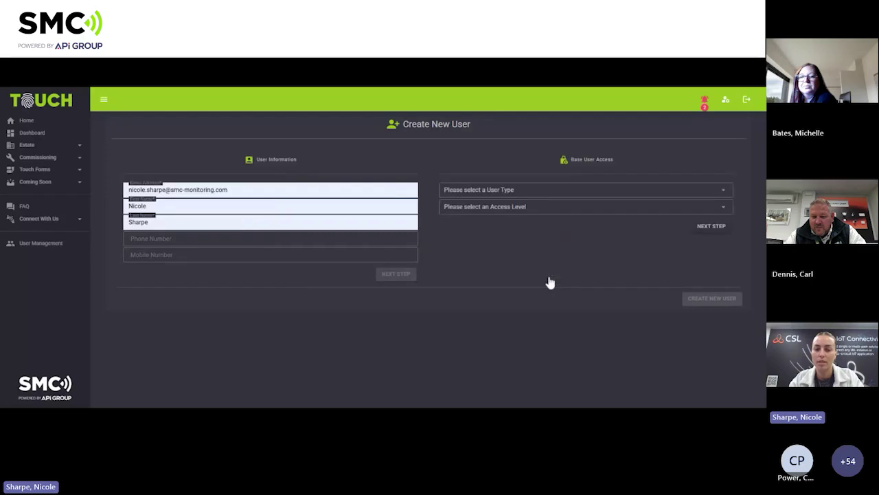
click(534, 194)
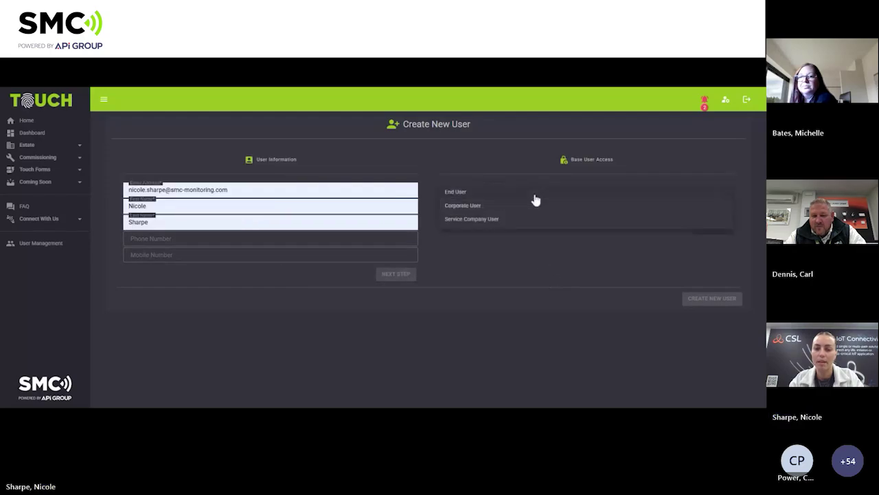
click(520, 220)
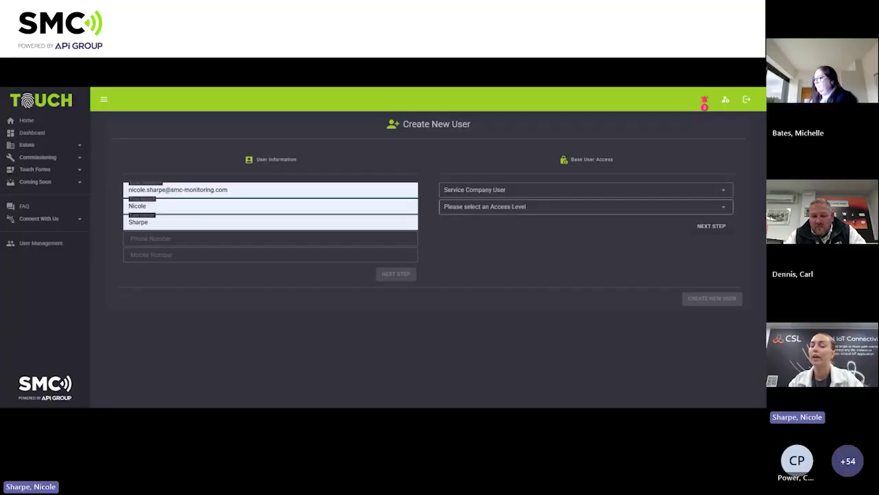
click(520, 207)
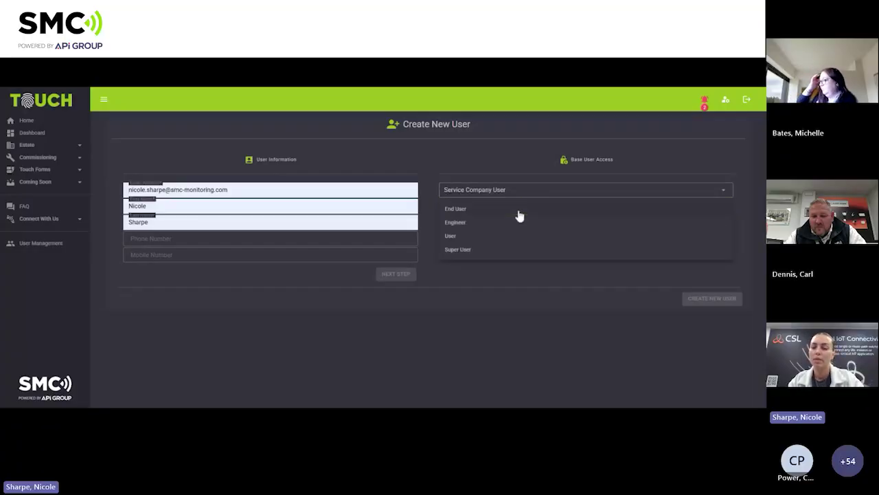
click(519, 225)
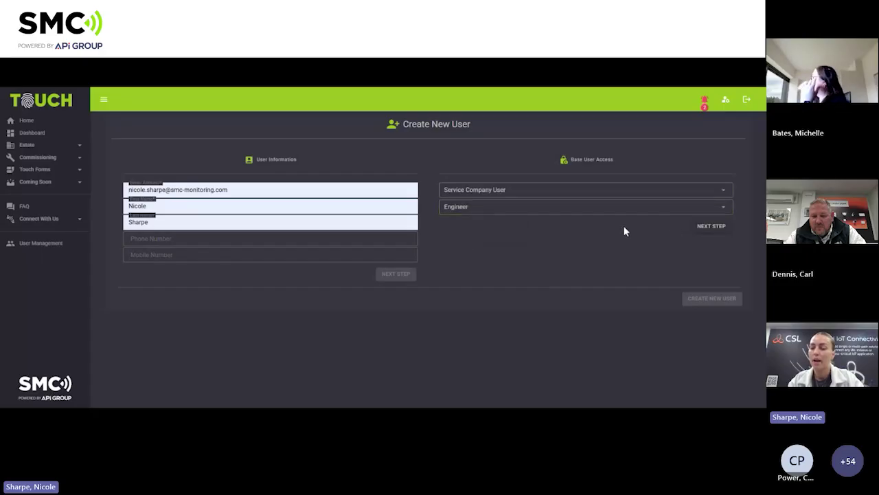
click(697, 227)
scroll(618, 249, down, 4)
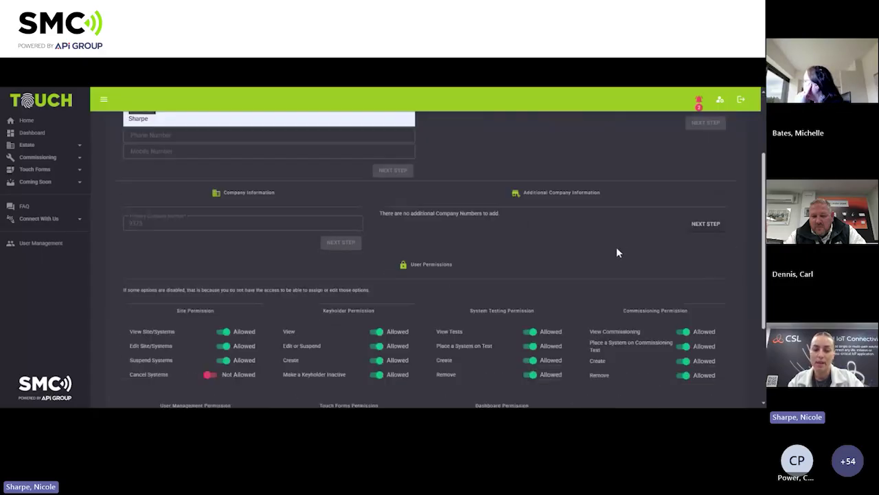
scroll(536, 227, up, 1)
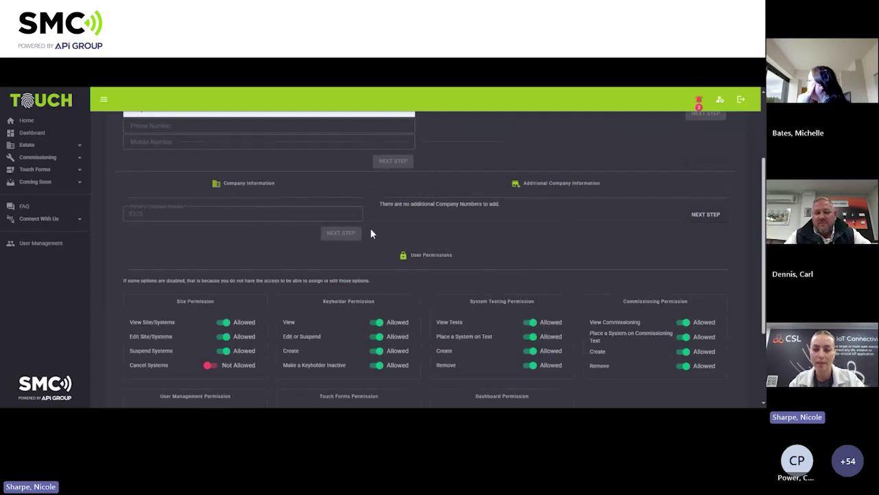
scroll(424, 237, down, 1)
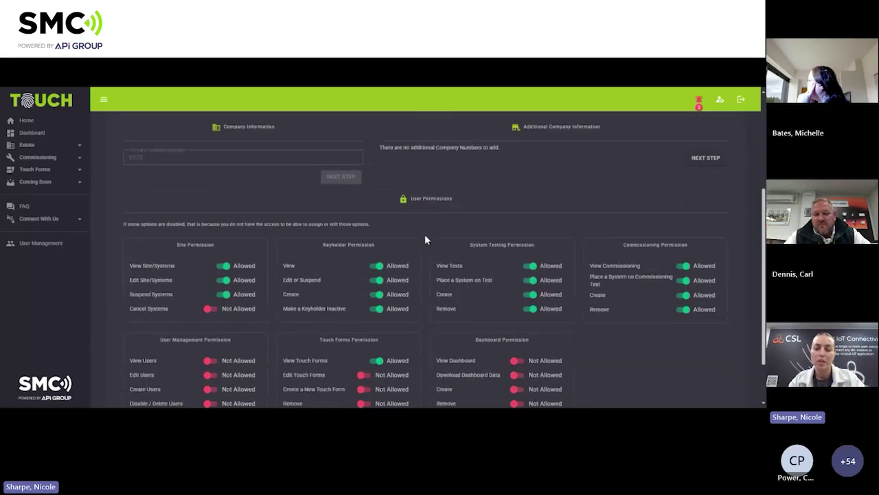
scroll(425, 236, down, 1)
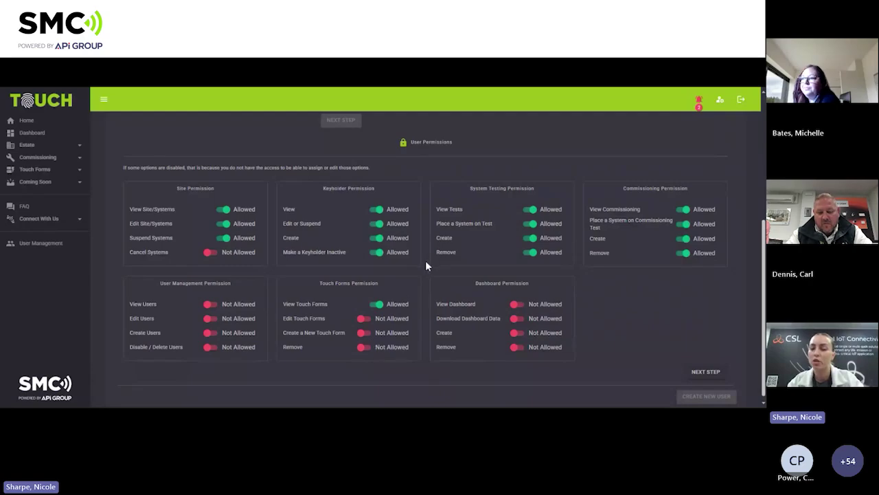
Toggle Keyholder View off and back on, then confirm the new Engineer's permissions.
click(376, 212)
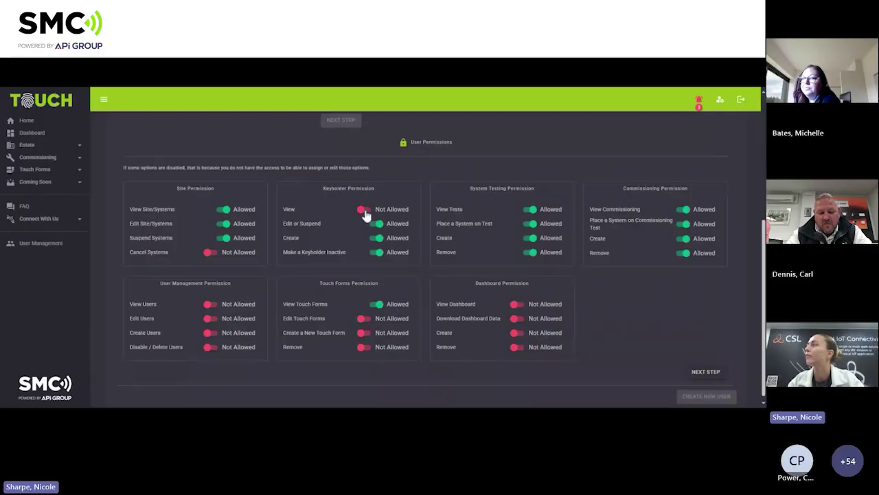
click(366, 213)
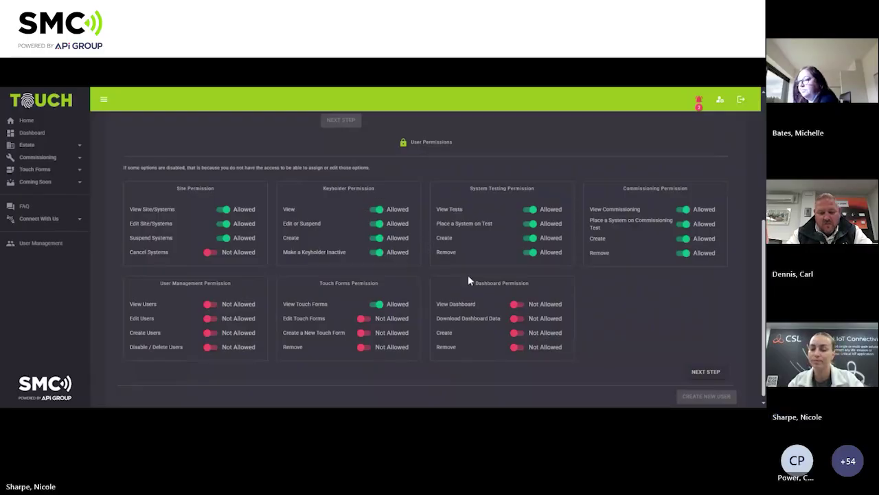
scroll(574, 314, down, 1)
click(692, 369)
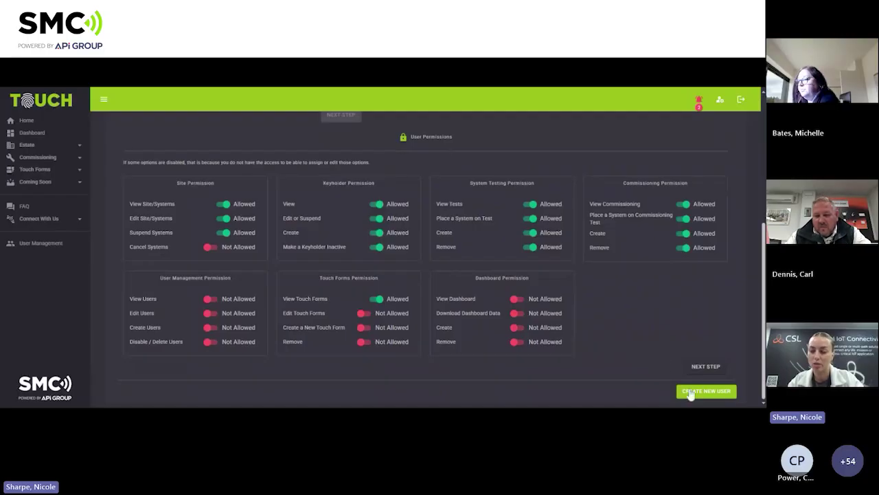
Create the new Engineer user account, triggering the registration confirmation email.
click(692, 391)
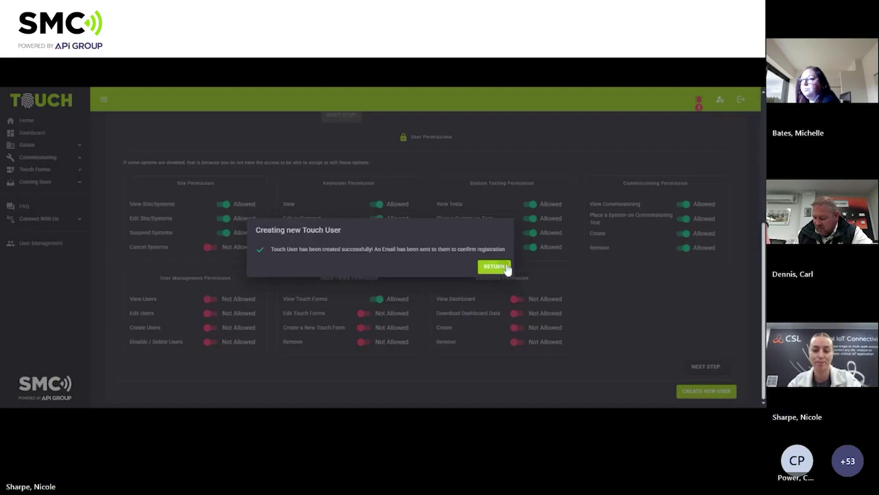
Dismiss the success message to return to the User Management list of three users.
click(506, 267)
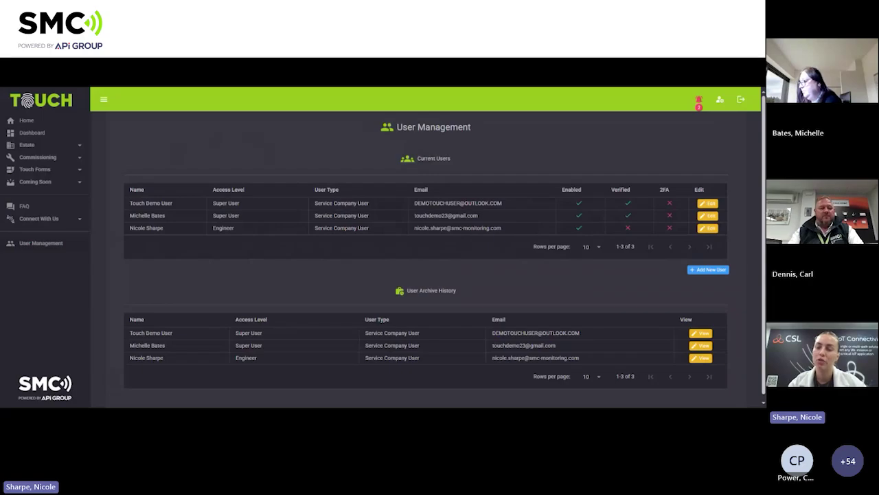
Open the new Engineer's Edit User page and step from First Name to the phone field.
click(704, 229)
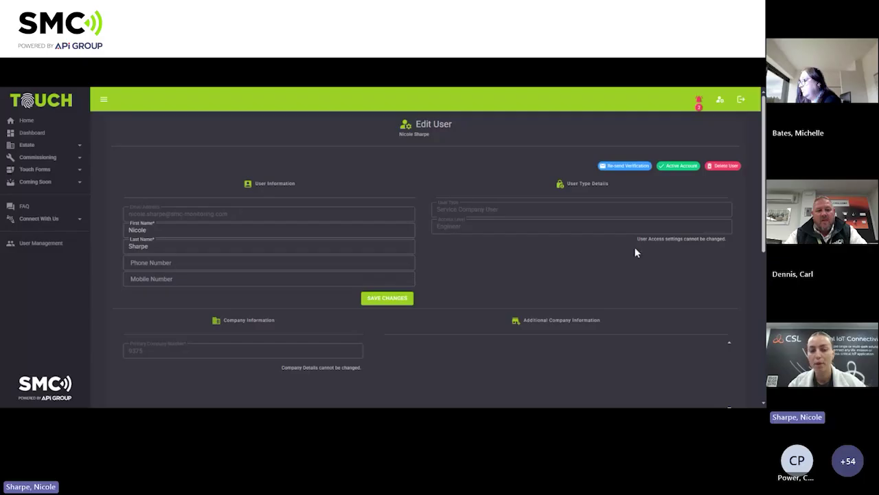
click(206, 230)
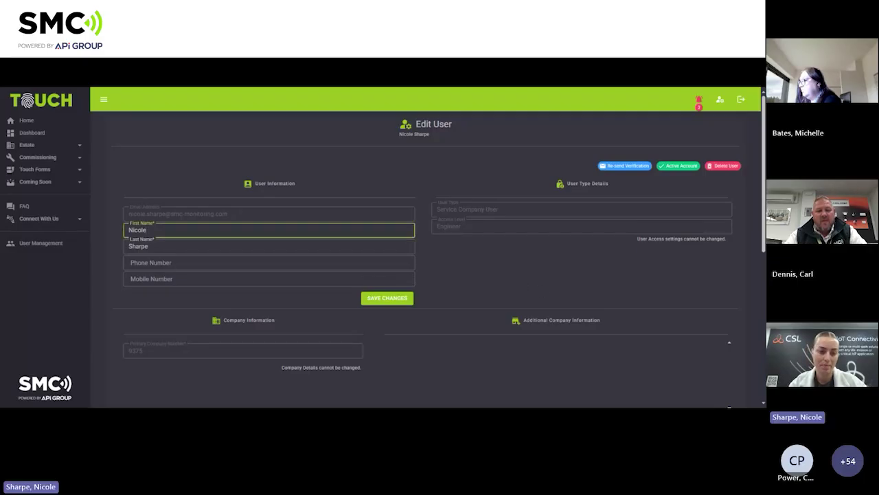
key(Tab)
key(Tab)
key(Tab)
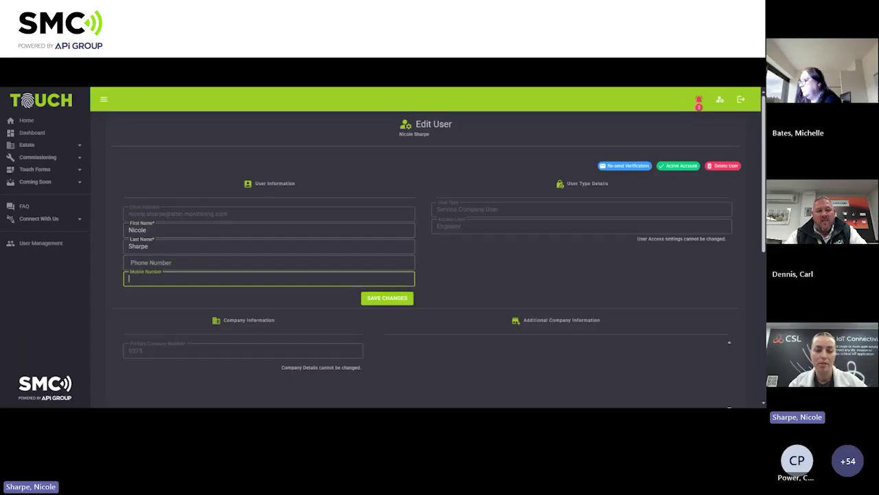
Toggle the Engineer's View Tests permission off and back to Allowed, leaving it unchanged.
scroll(426, 252, down, 10)
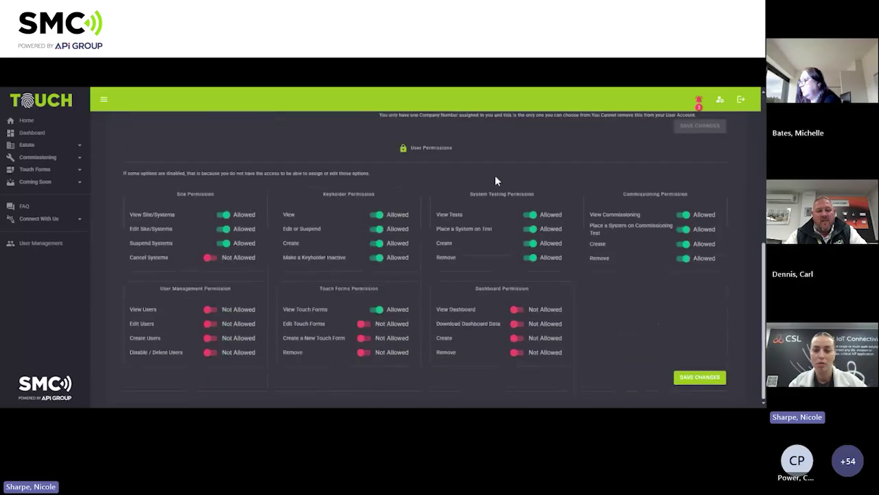
click(530, 218)
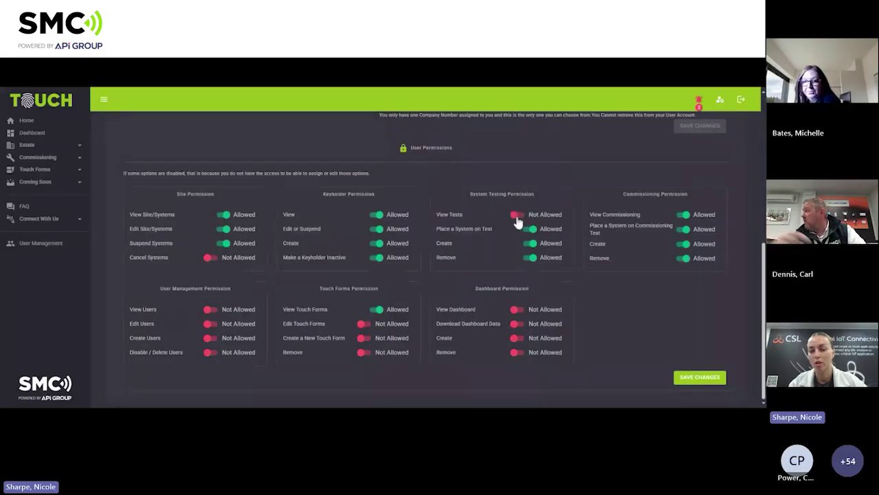
click(523, 219)
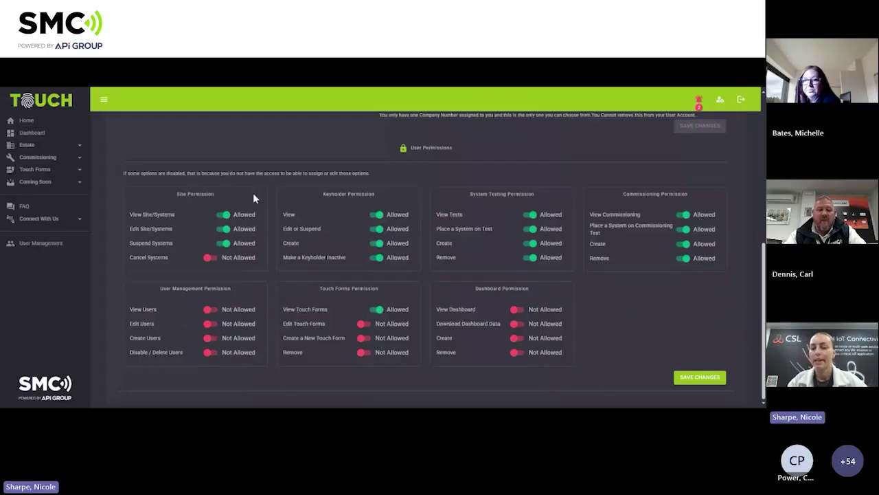
scroll(498, 310, up, 10)
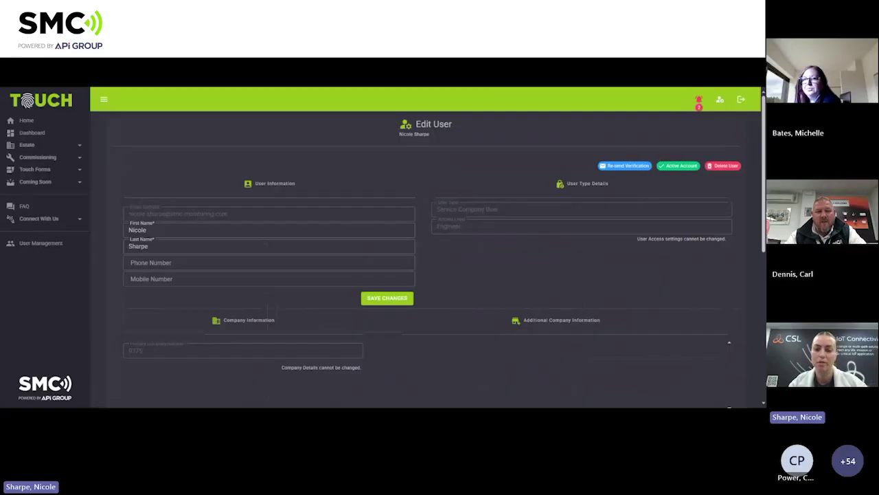
Return from Edit User to the User Management page so the current users list reloads.
key(alt+Left)
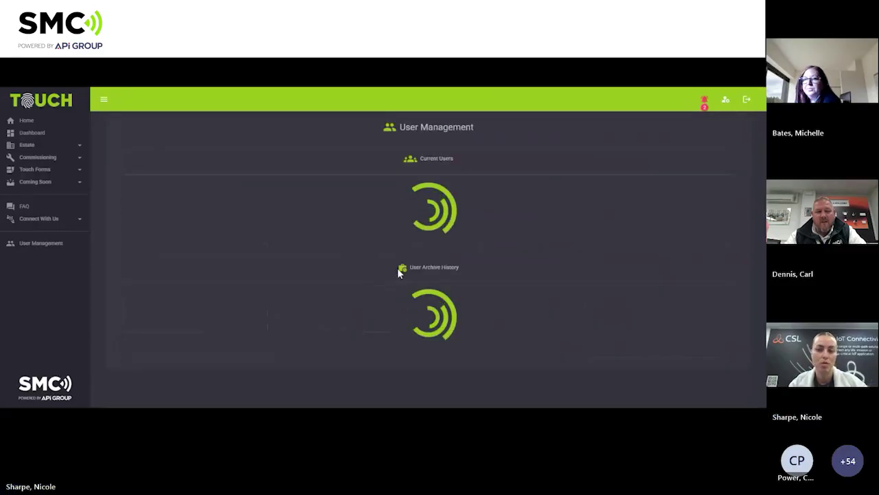
click(65, 246)
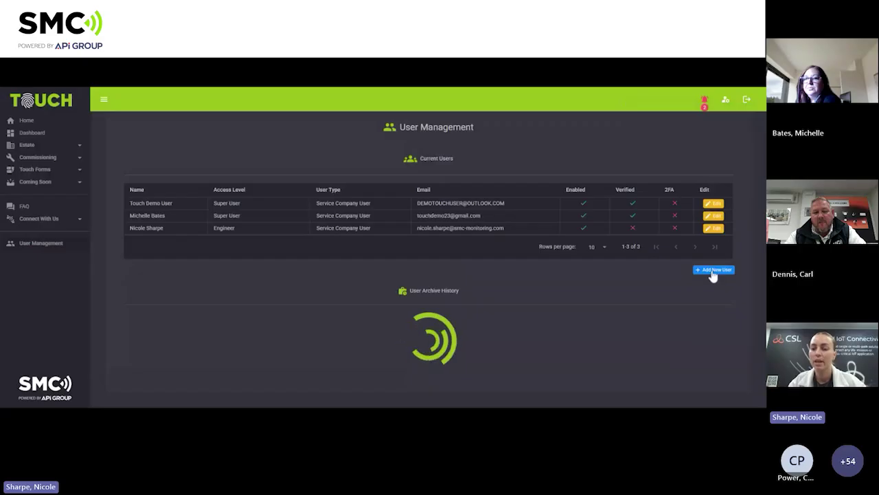
Start another new user and enter their e-mail address, first name and last name.
click(713, 272)
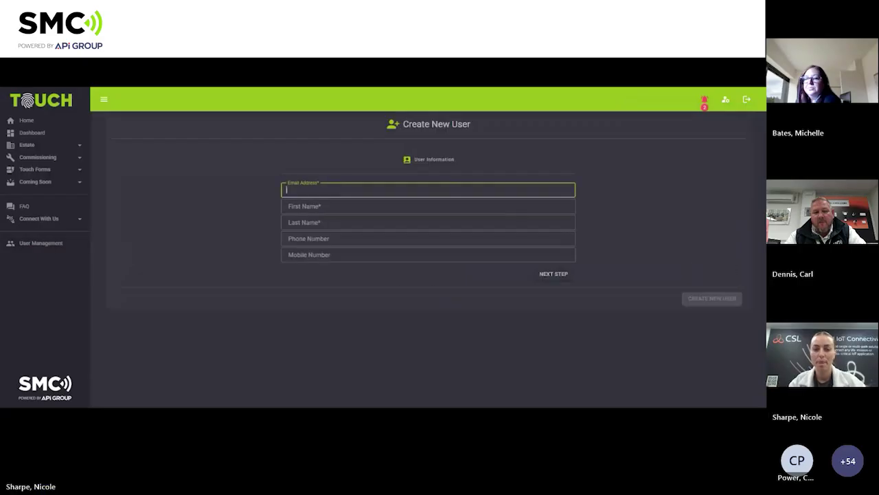
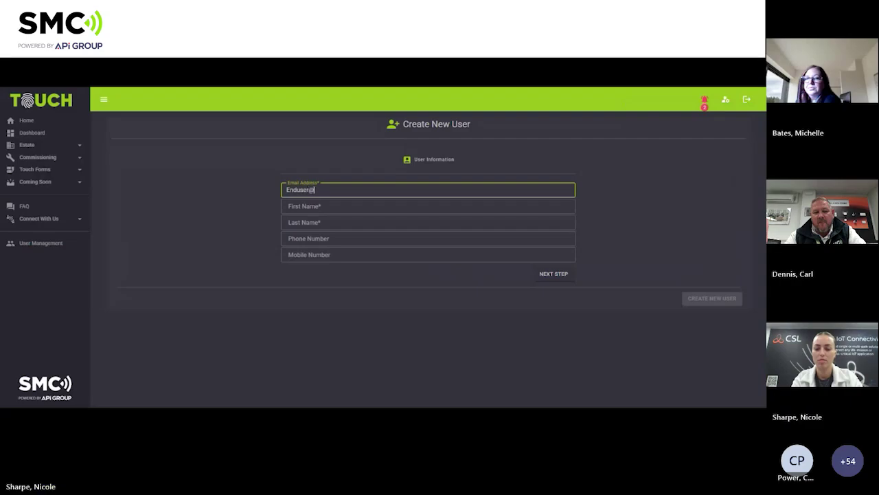
key(Tab)
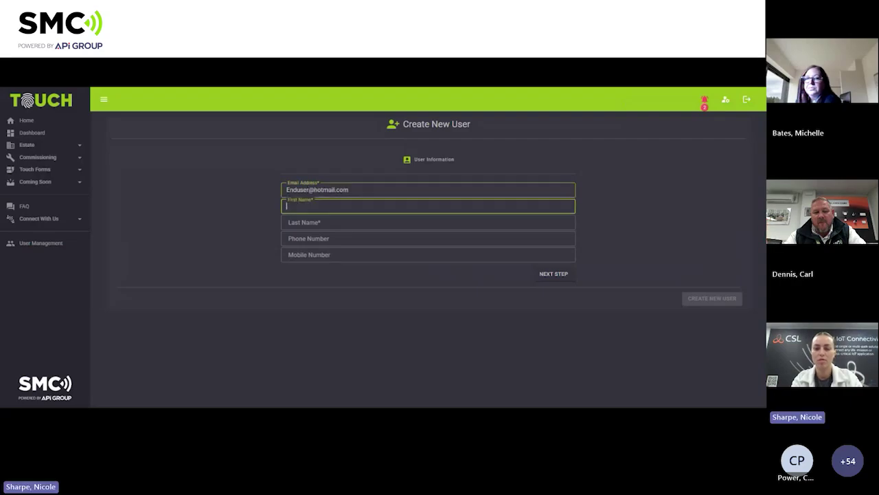
text(Nicole)
key(Tab)
text(Tes)
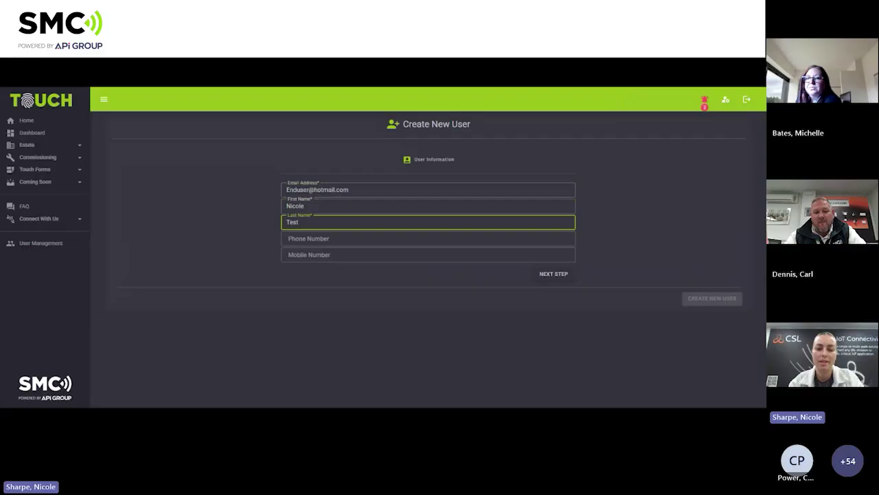
key(Tab)
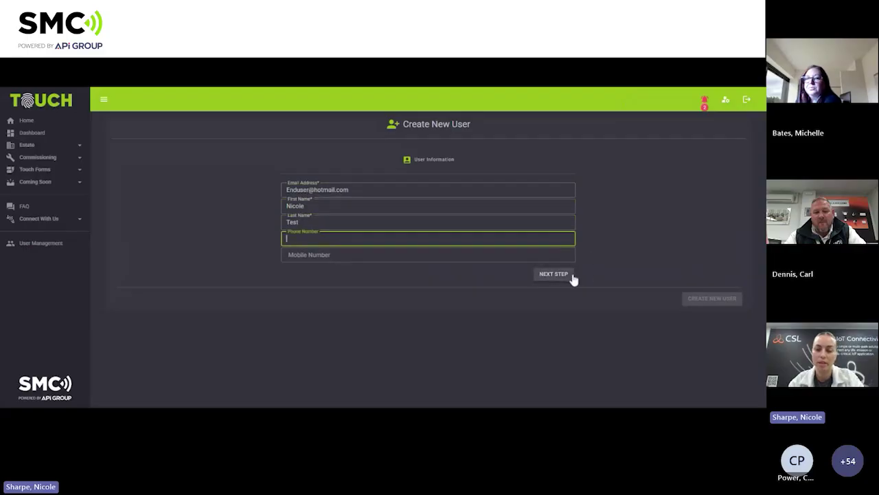
click(573, 278)
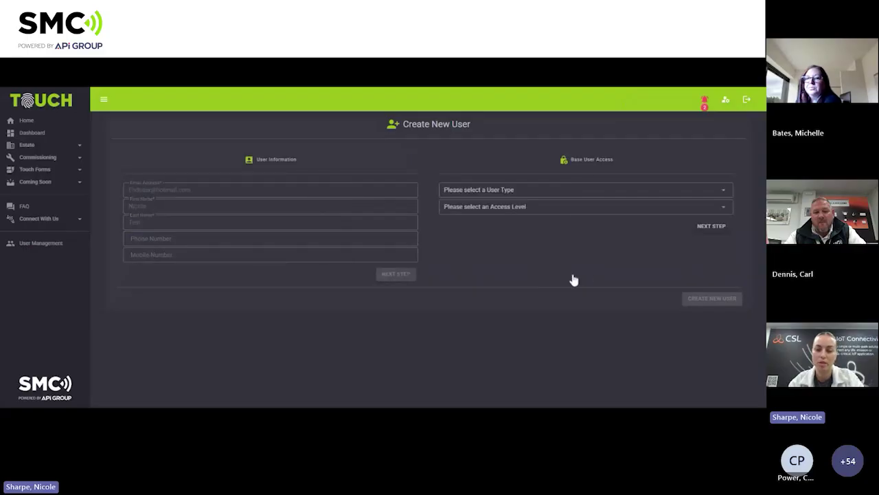
Set User Type to End User and Access Level to End User, then confirm.
click(583, 190)
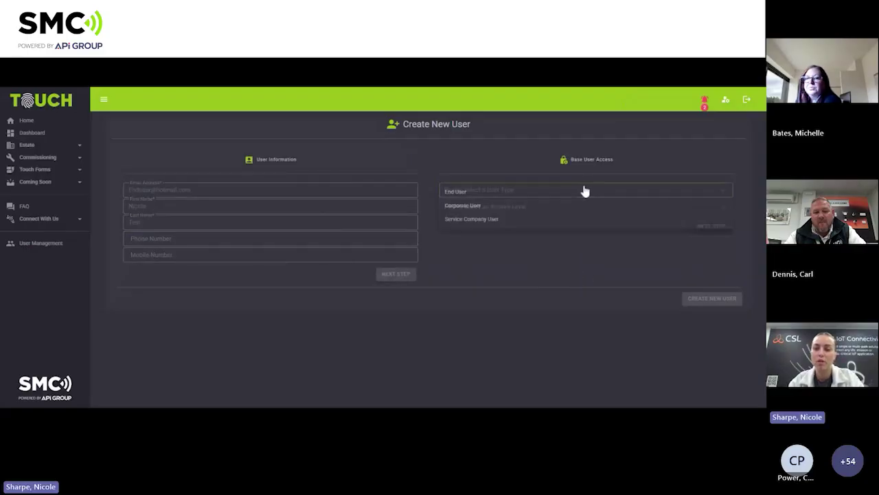
click(448, 197)
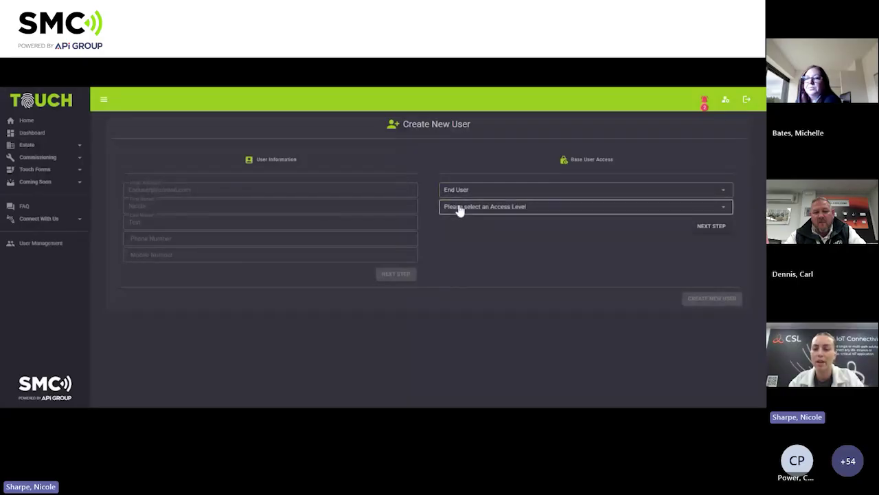
click(458, 208)
click(478, 210)
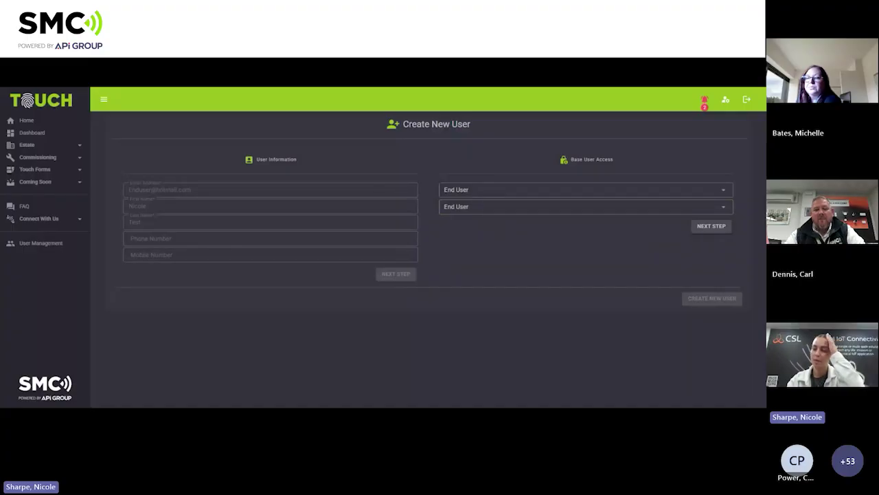
click(713, 229)
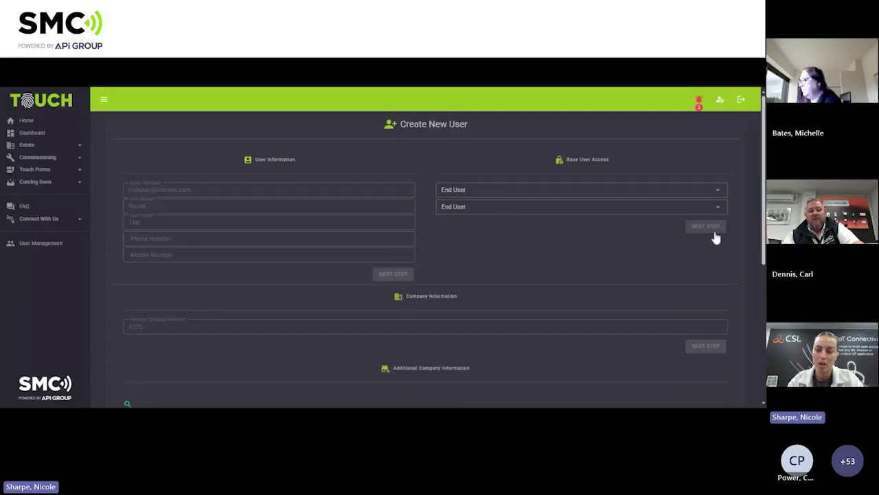
scroll(715, 236, down, 3)
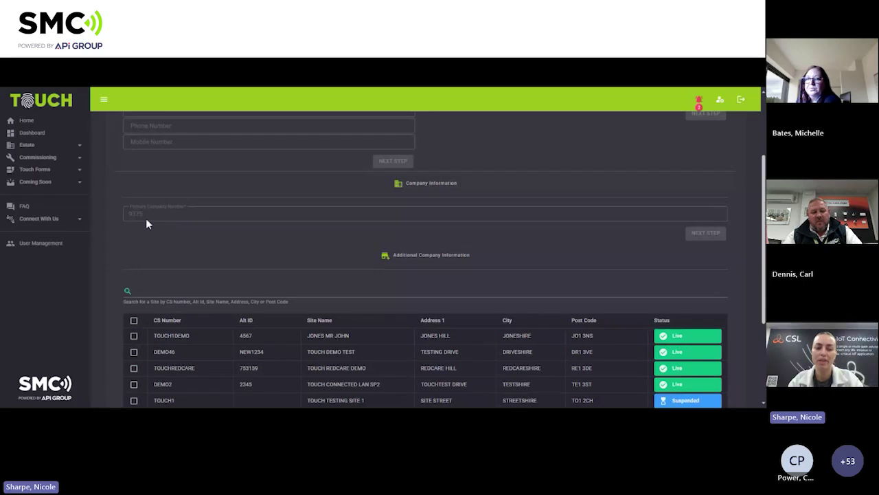
scroll(178, 222, down, 2)
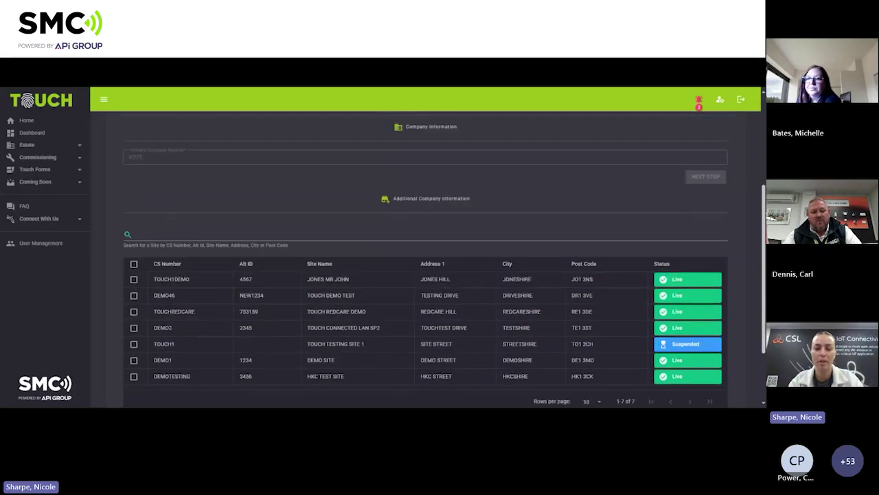
click(136, 234)
scroll(230, 233, down, 1)
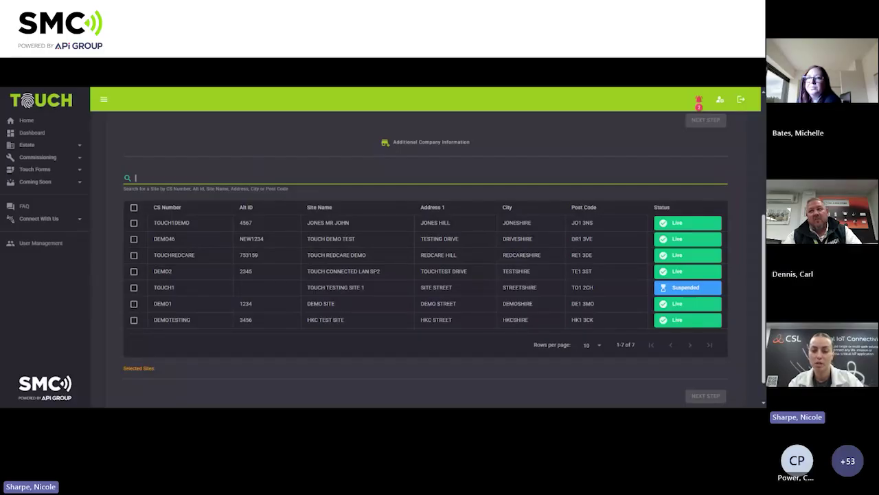
click(134, 223)
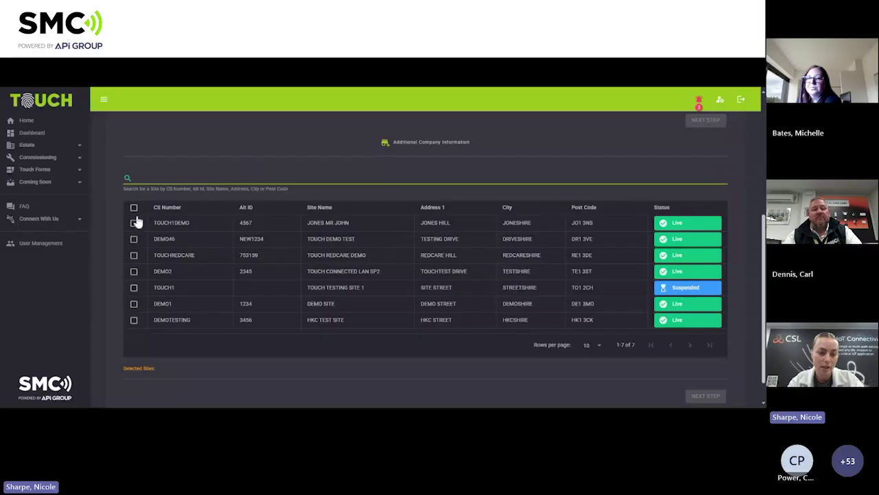
Tick and untick DEMO46, TOUCHREDCARE and DEMO2 so only TOUCH1DEMO stays selected, then confirm.
scroll(180, 302, down, 1)
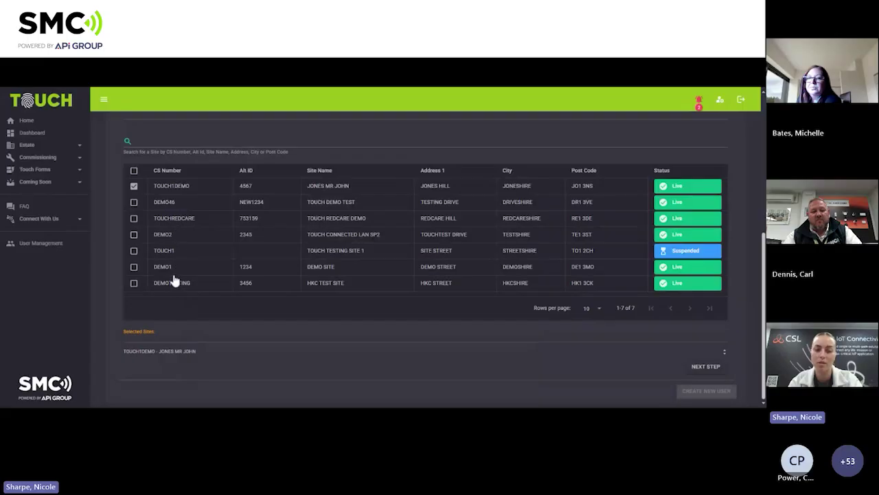
click(134, 202)
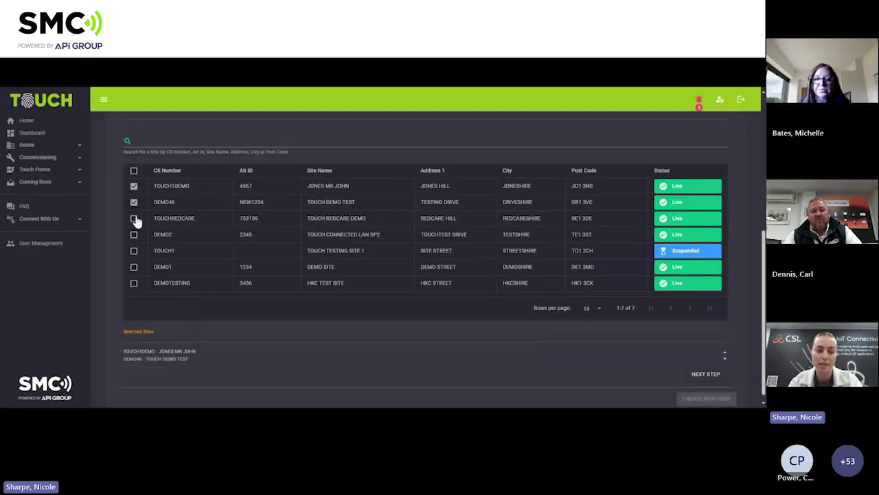
click(134, 217)
click(134, 235)
click(134, 234)
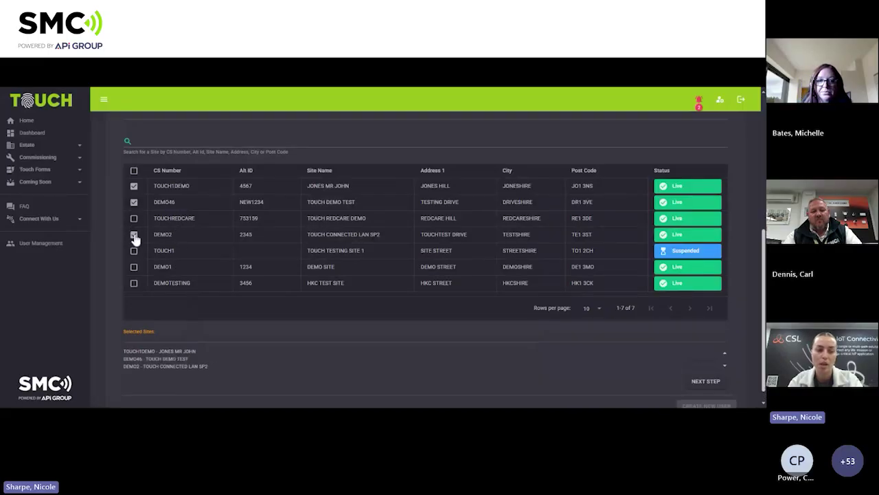
click(134, 218)
click(134, 204)
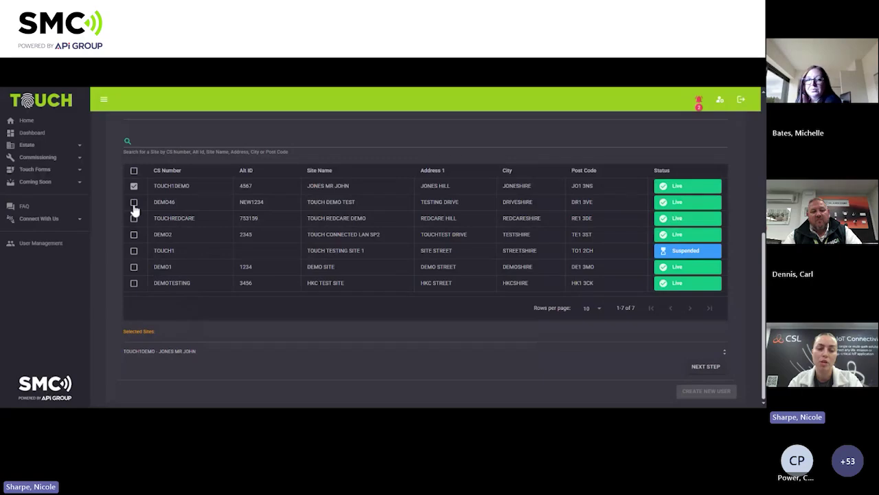
click(134, 204)
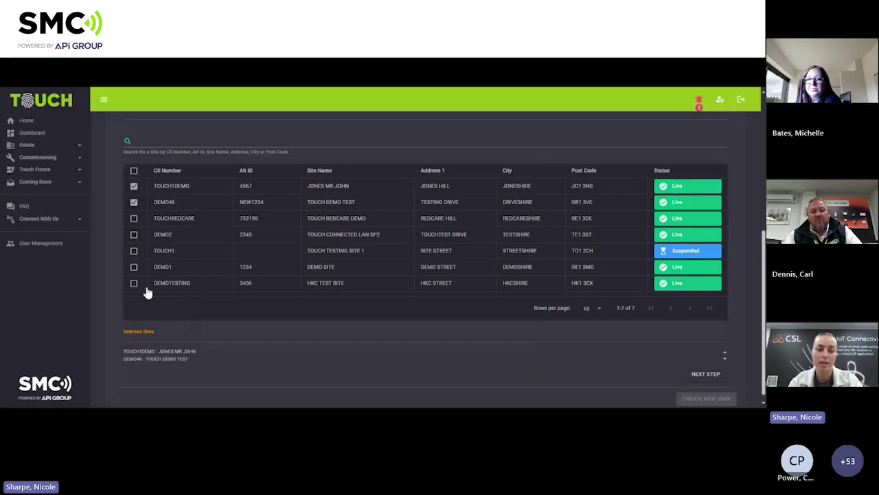
click(134, 202)
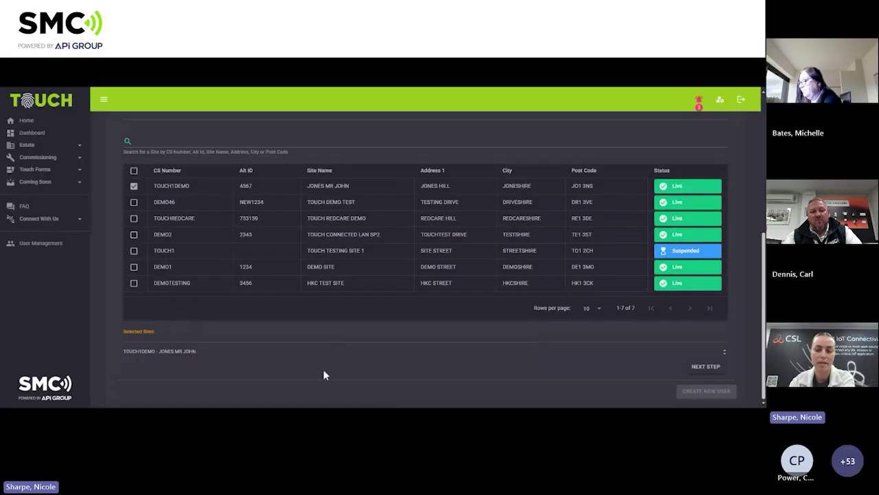
click(704, 368)
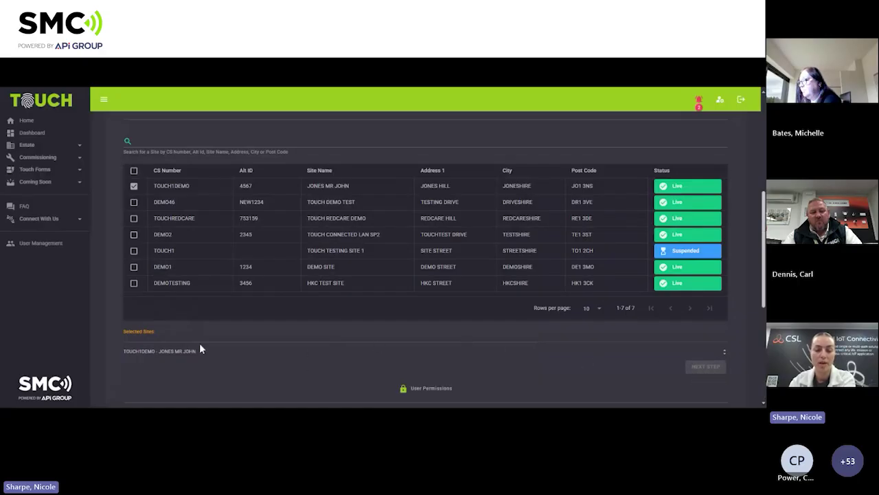
Switch System Testing Create and Remove on and back off, keeping both disallowed.
scroll(191, 353, down, 3)
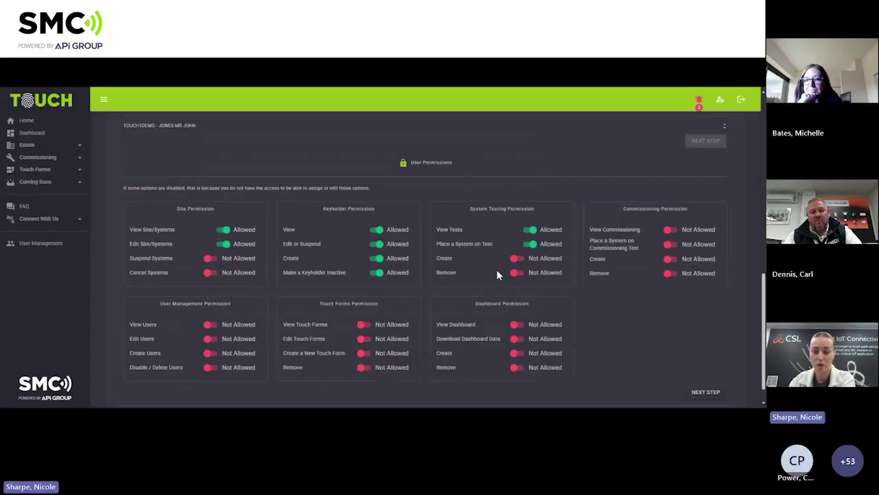
click(515, 261)
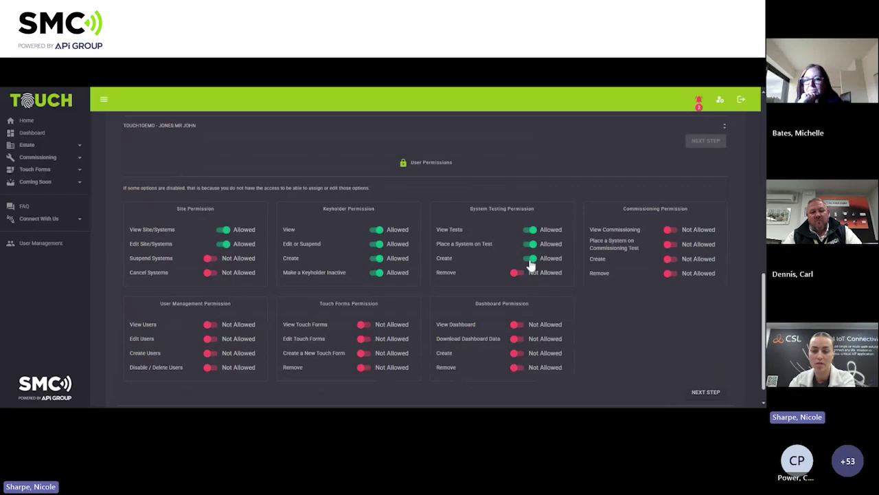
click(530, 261)
click(518, 275)
click(530, 275)
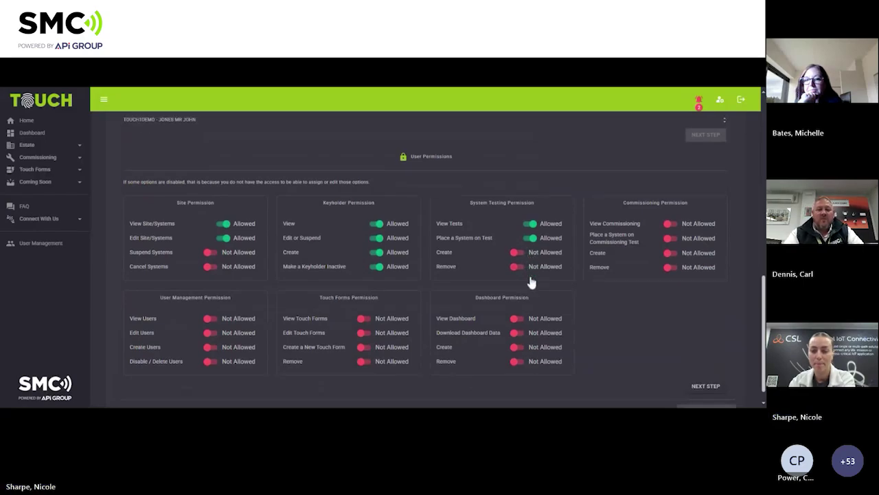
Confirm the default permissions and create the new End User.
scroll(530, 281, down, 1)
click(714, 371)
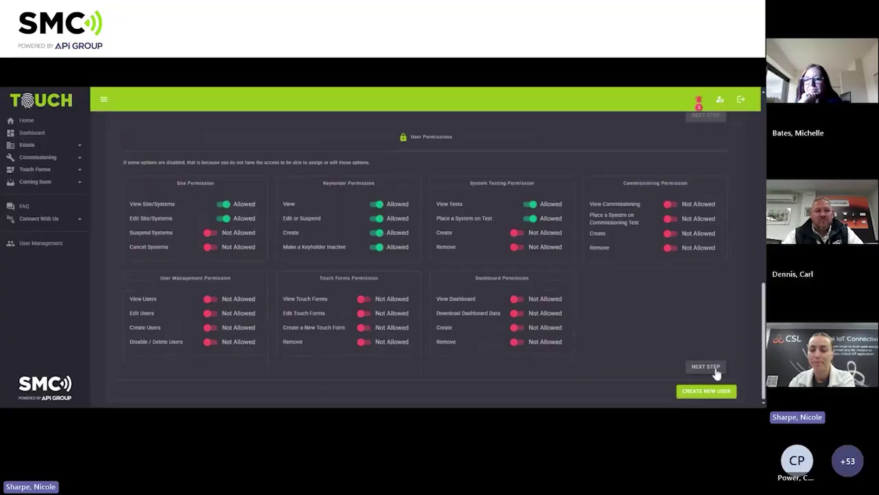
click(714, 393)
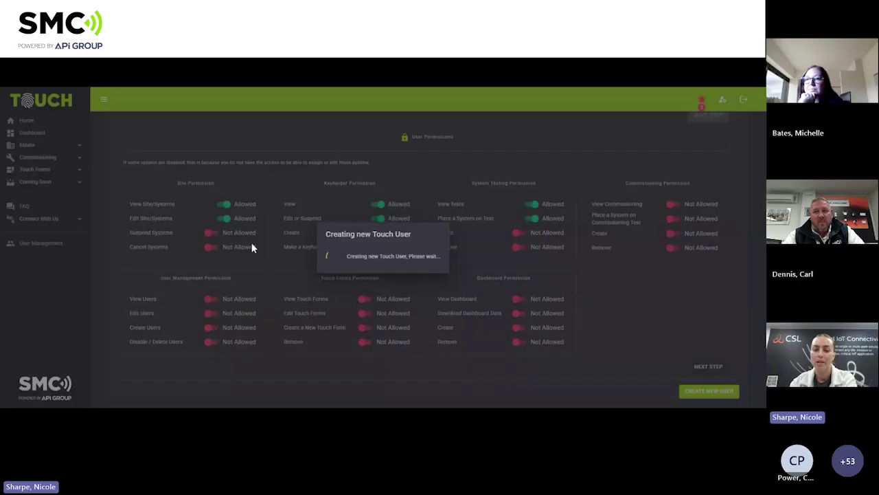
Dismiss the success message, visit the Home dashboard, then return to User Management.
click(500, 267)
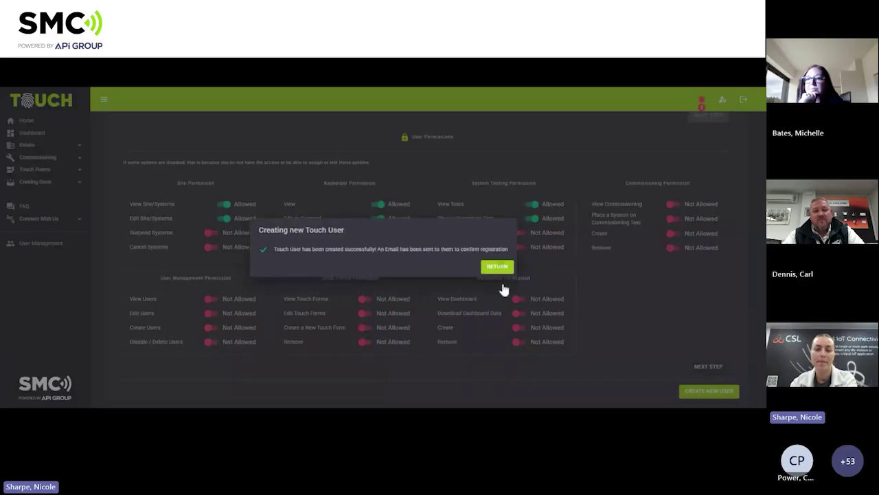
click(30, 125)
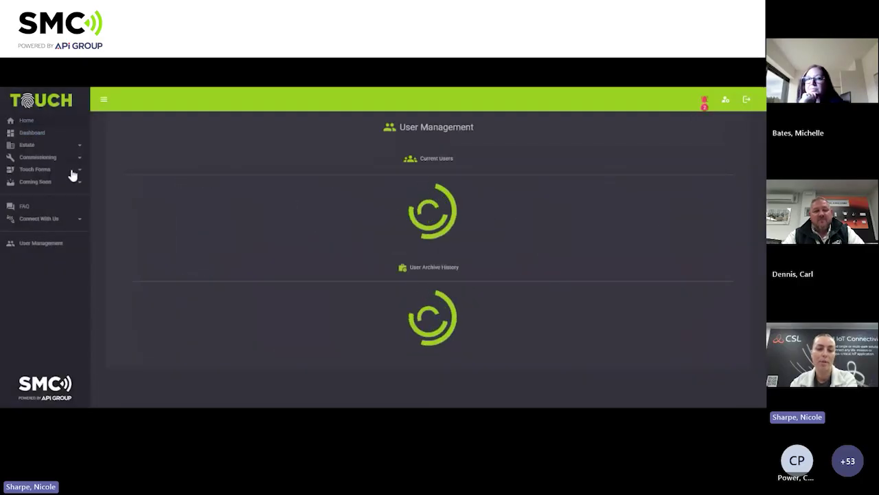
scroll(190, 300, down, 1)
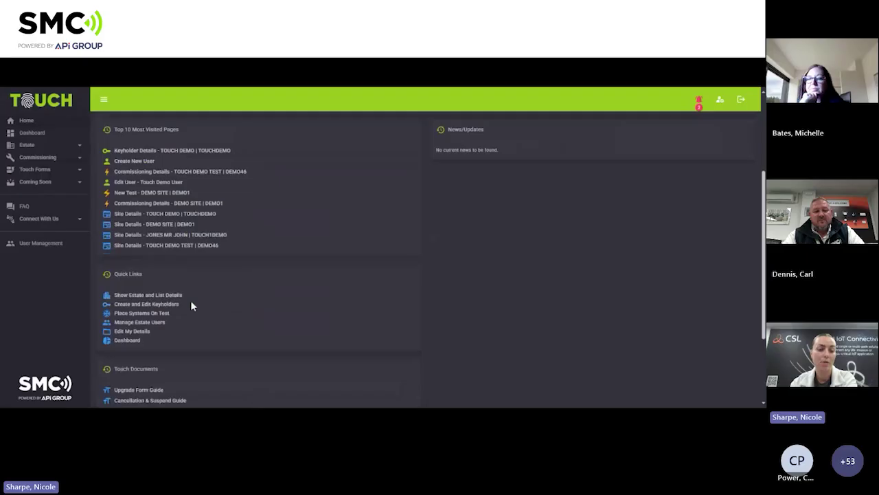
scroll(191, 302, down, 2)
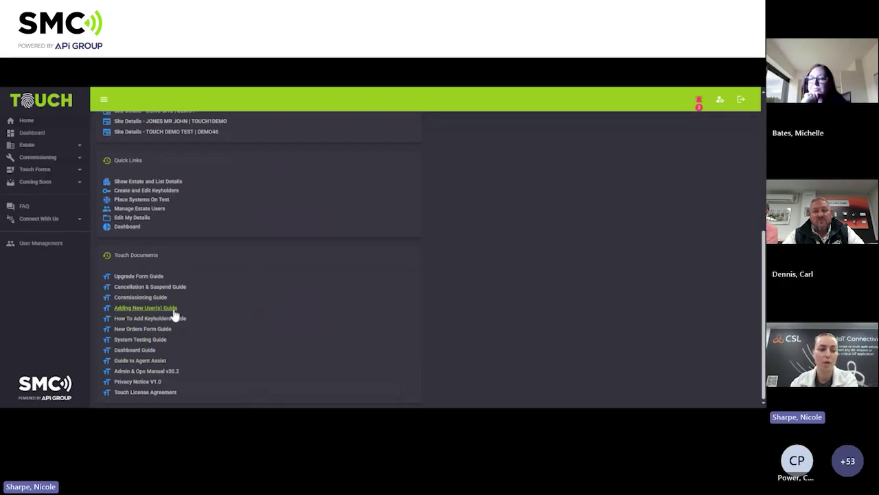
click(43, 244)
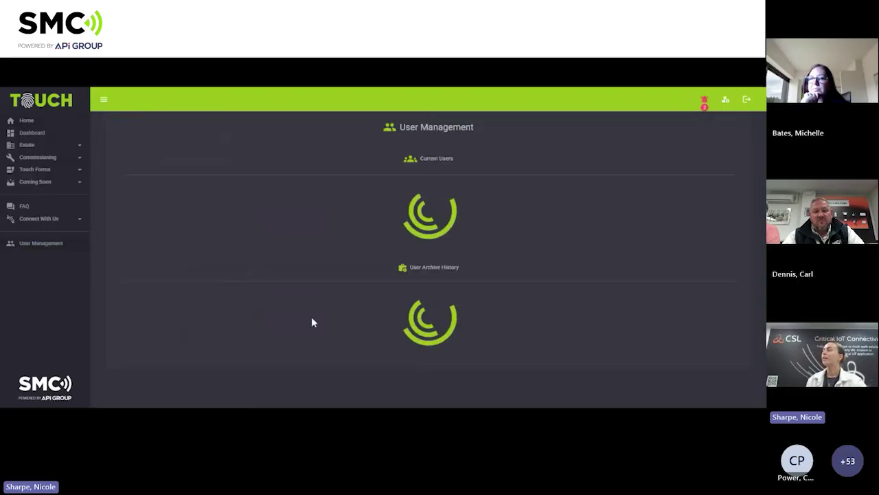